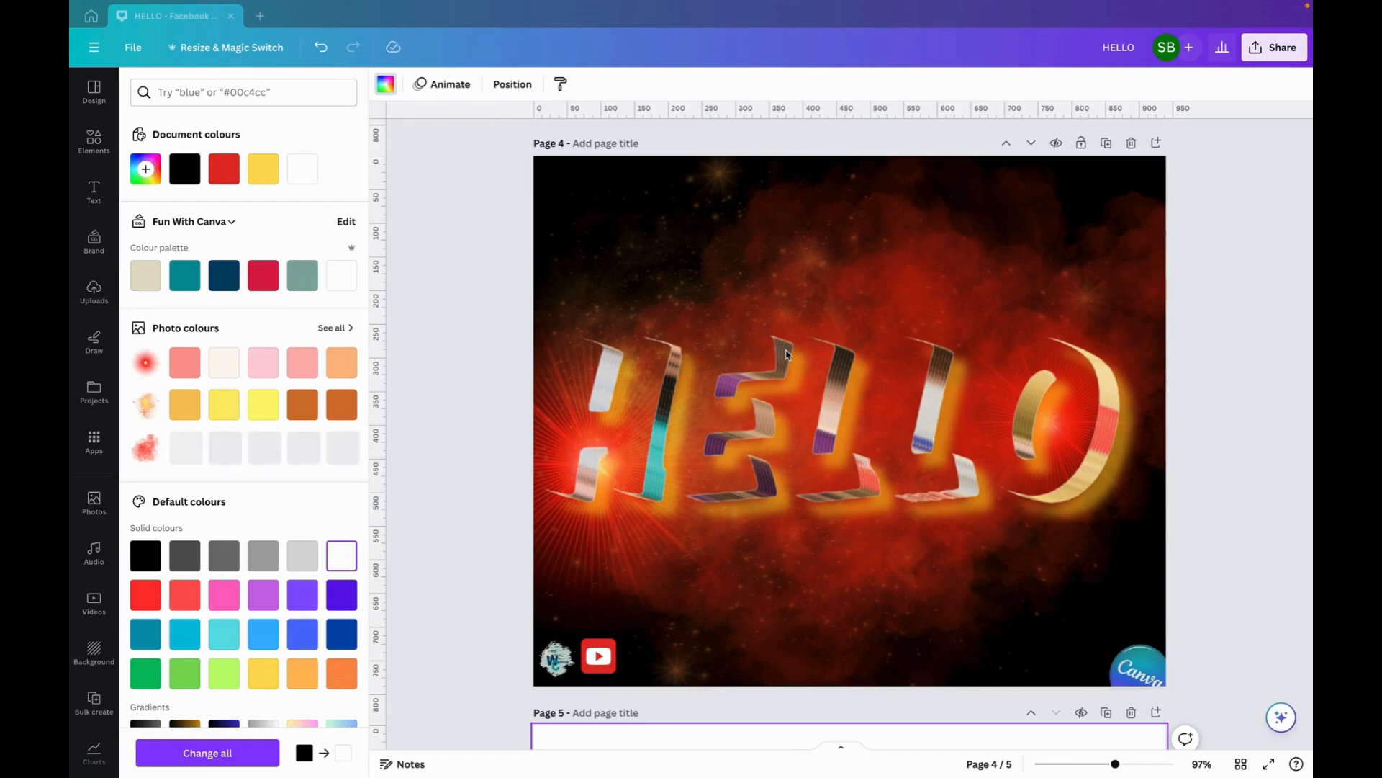
{"action": "scroll", "coordinate": [786, 353], "scroll_direction": "down", "scroll_amount": 2}
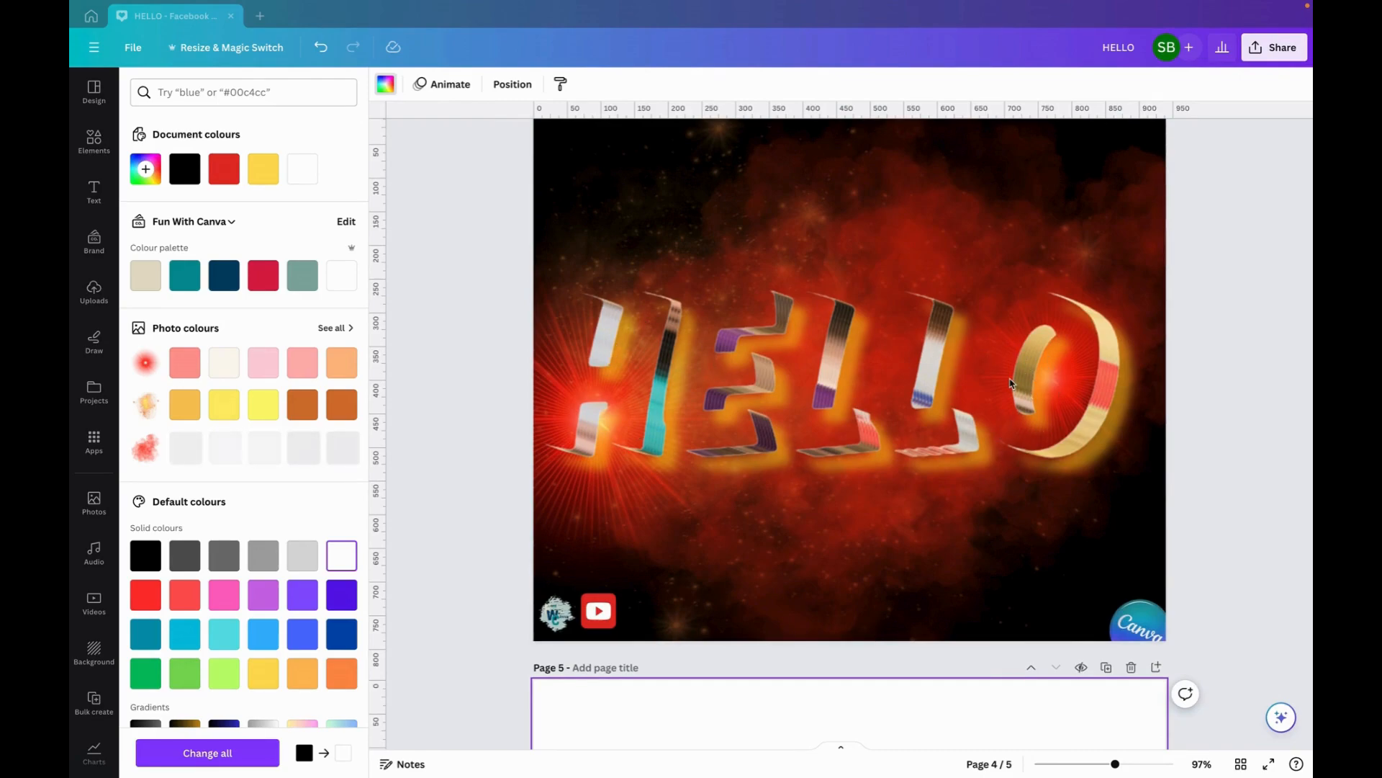
{"action": "scroll", "coordinate": [1012, 383], "scroll_direction": "down", "scroll_amount": 5}
{"action": "scroll", "coordinate": [1010, 383], "scroll_direction": "up", "scroll_amount": 20}
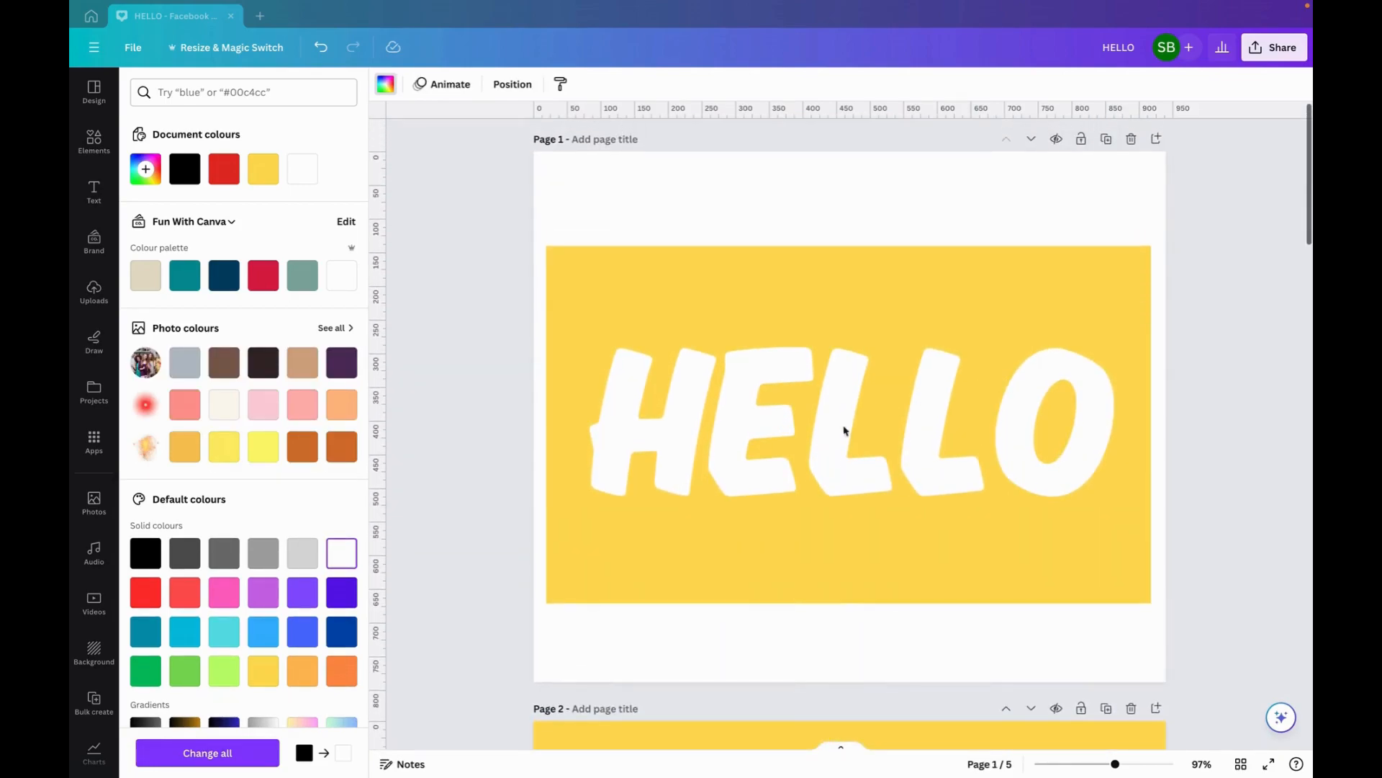
{"action": "left_click", "coordinate": [735, 404]}
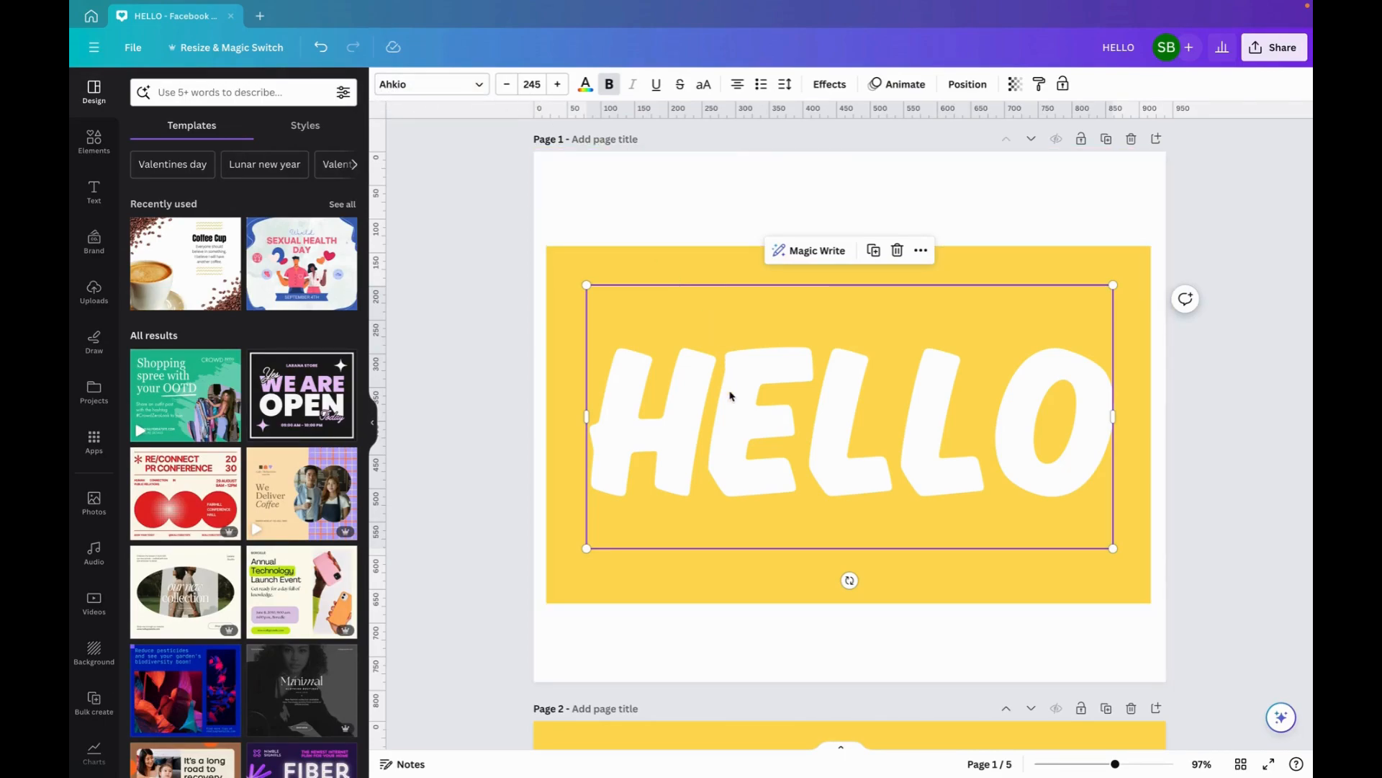
- Add a heading reading HELLO to the blank page 5
{"action": "scroll", "coordinate": [729, 396], "scroll_direction": "down", "scroll_amount": 20}
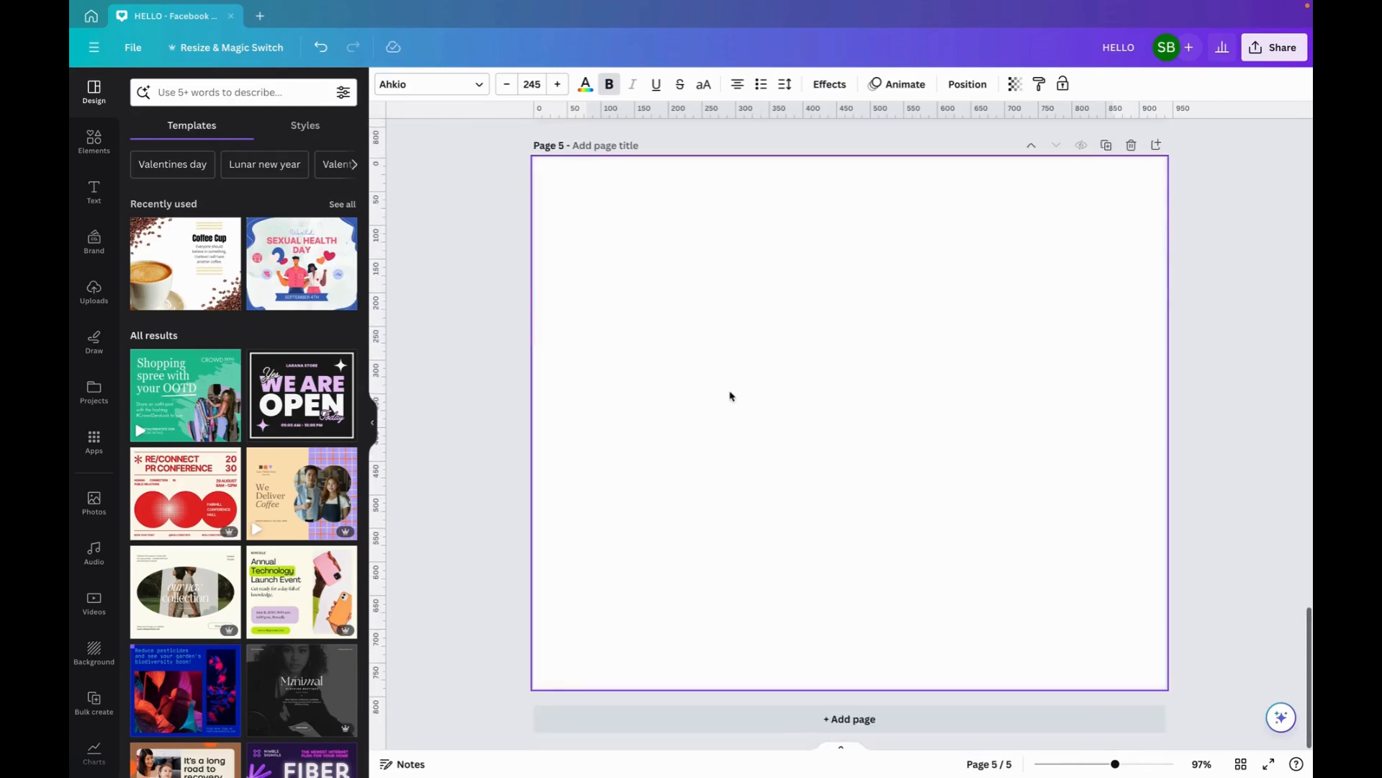
{"action": "left_click", "coordinate": [730, 395]}
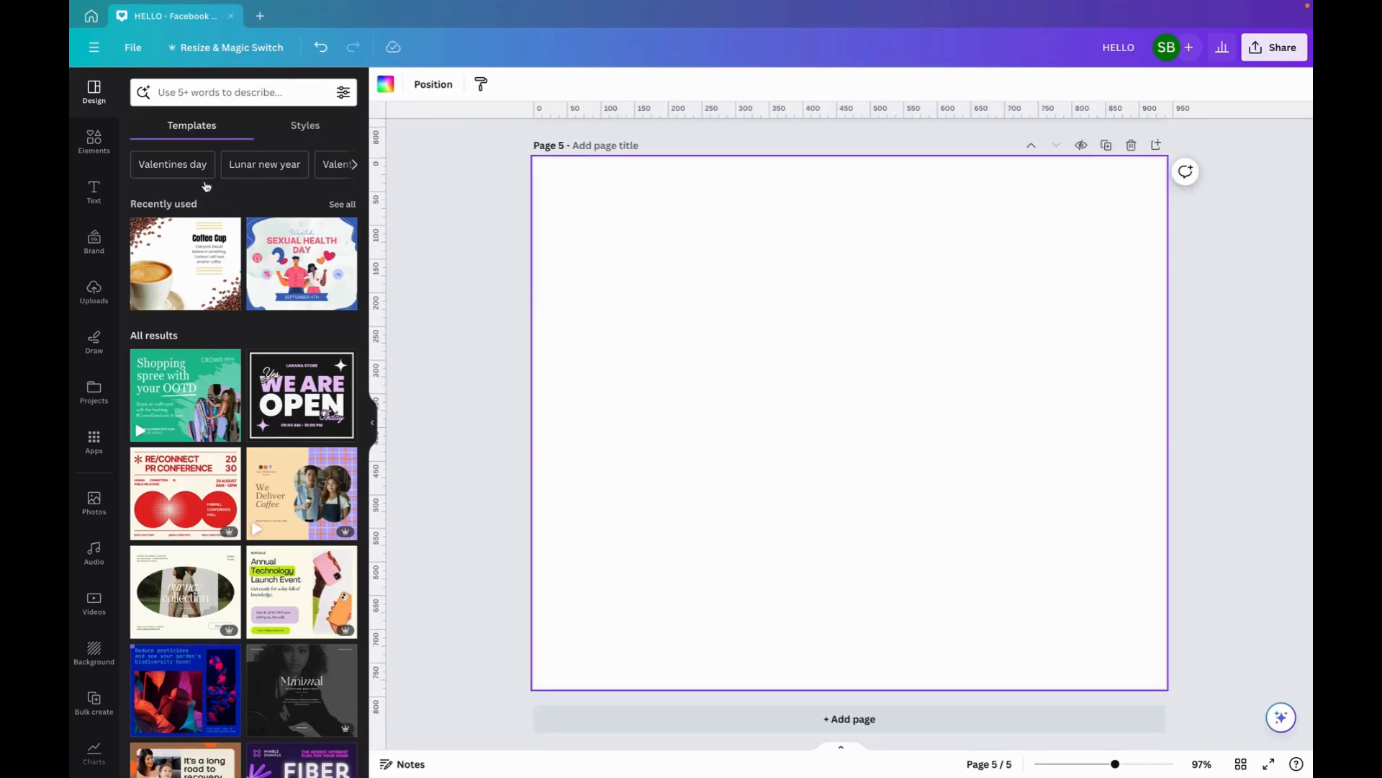
{"action": "left_click", "coordinate": [92, 203]}
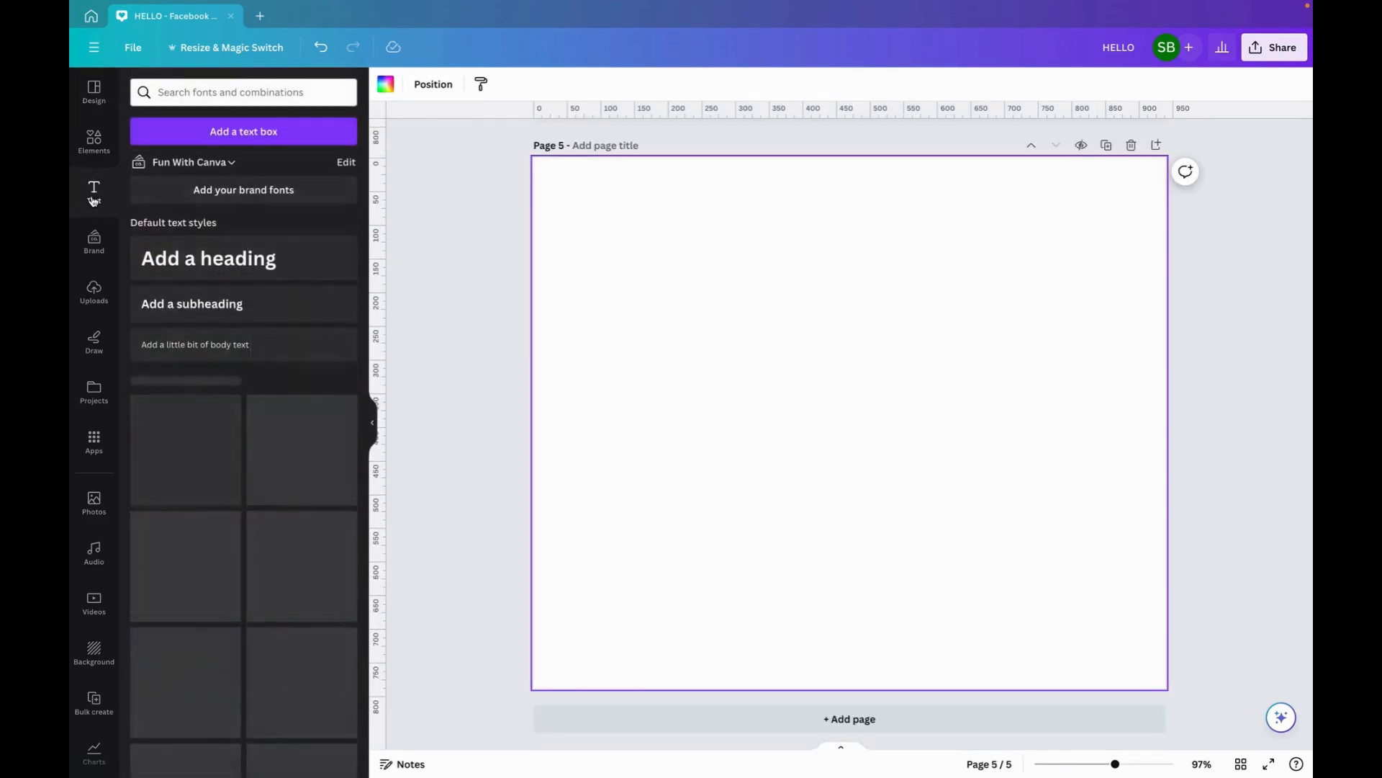
{"action": "left_click", "coordinate": [219, 261]}
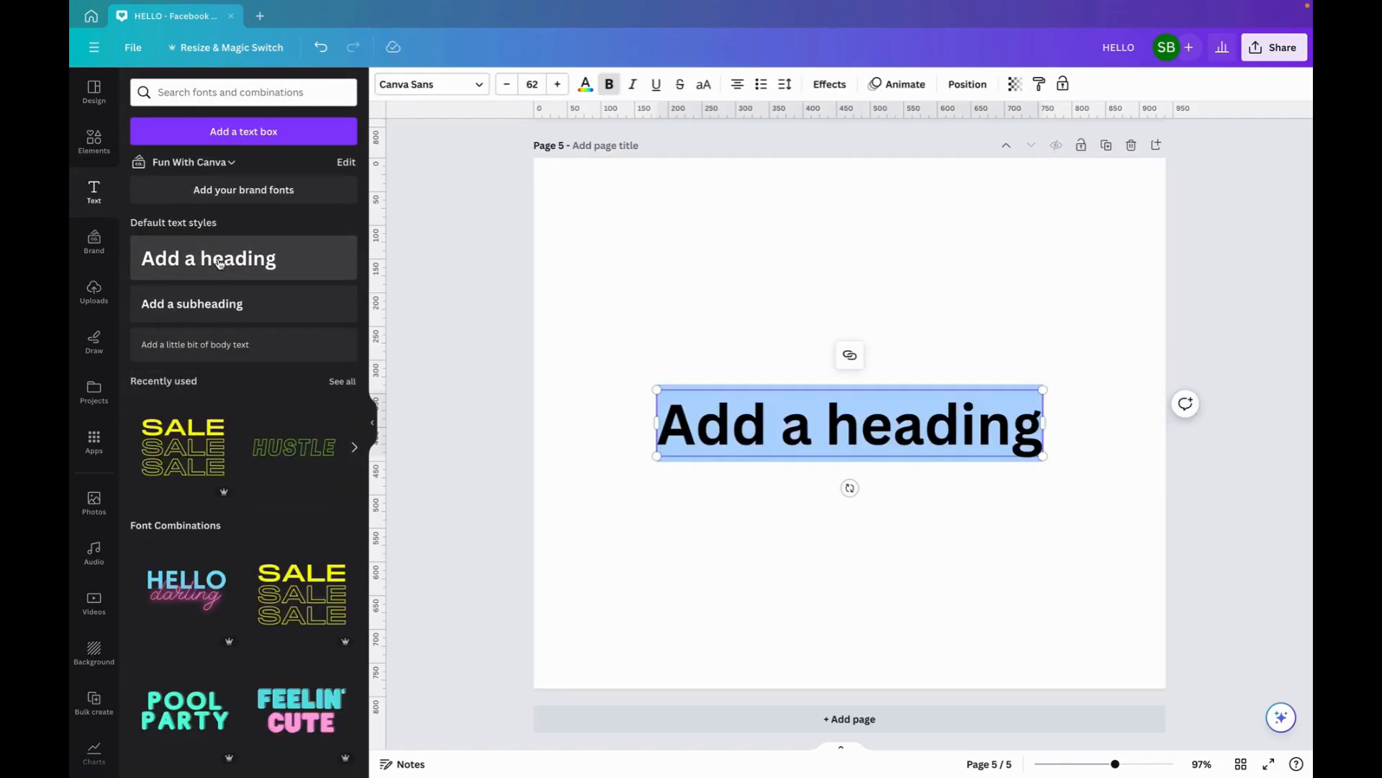
{"action": "type", "text": "HELLO"}
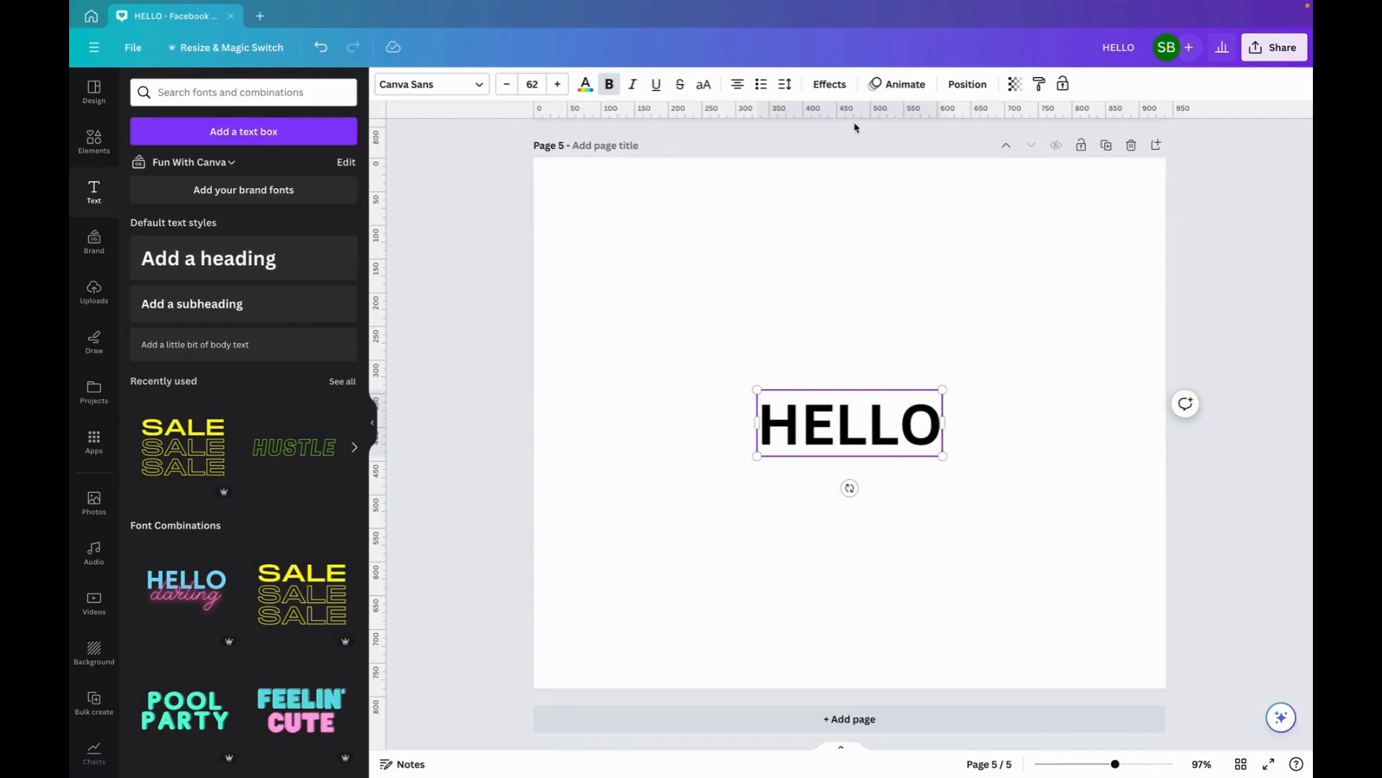
- Set the letter spacing of the HELLO heading to 37
{"action": "left_click", "coordinate": [785, 87]}
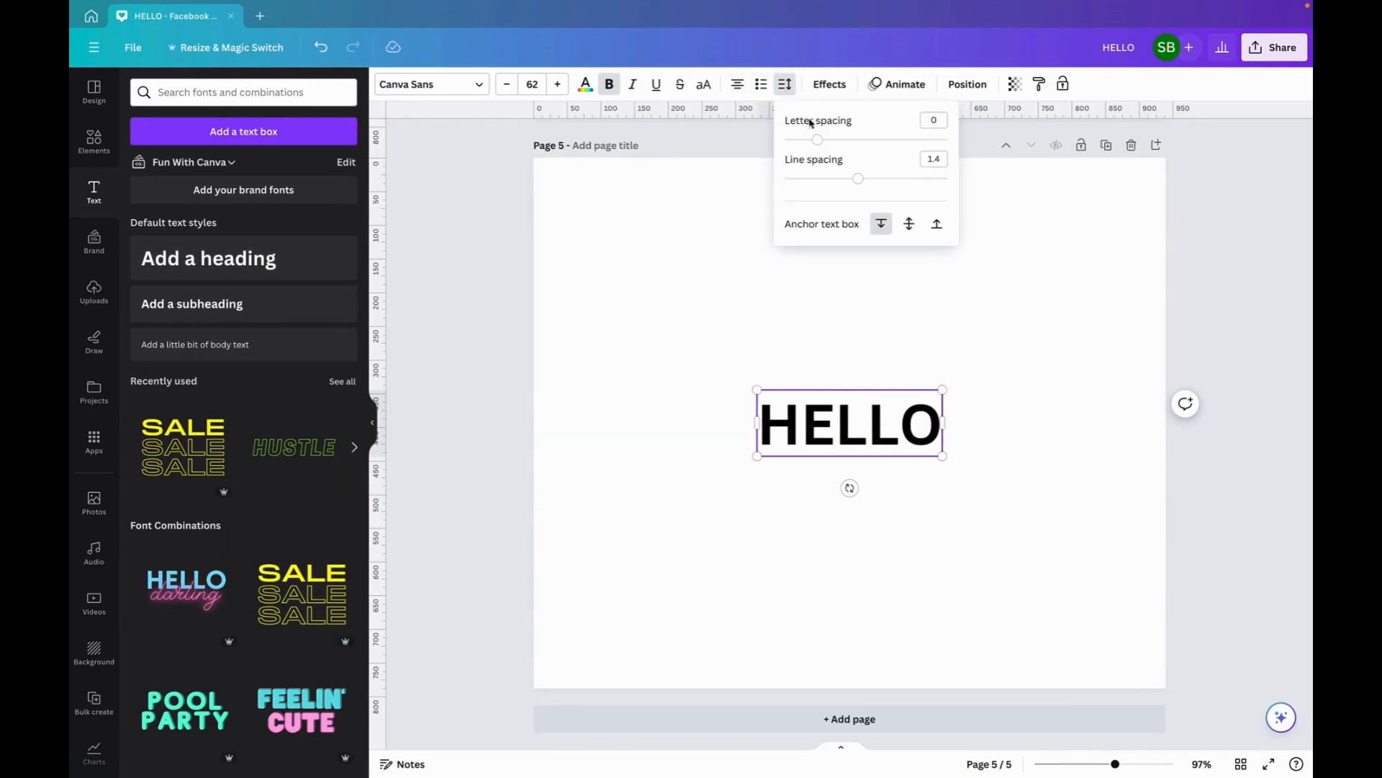
{"action": "left_click_drag", "start_coordinate": [818, 144], "coordinate": [825, 148]}
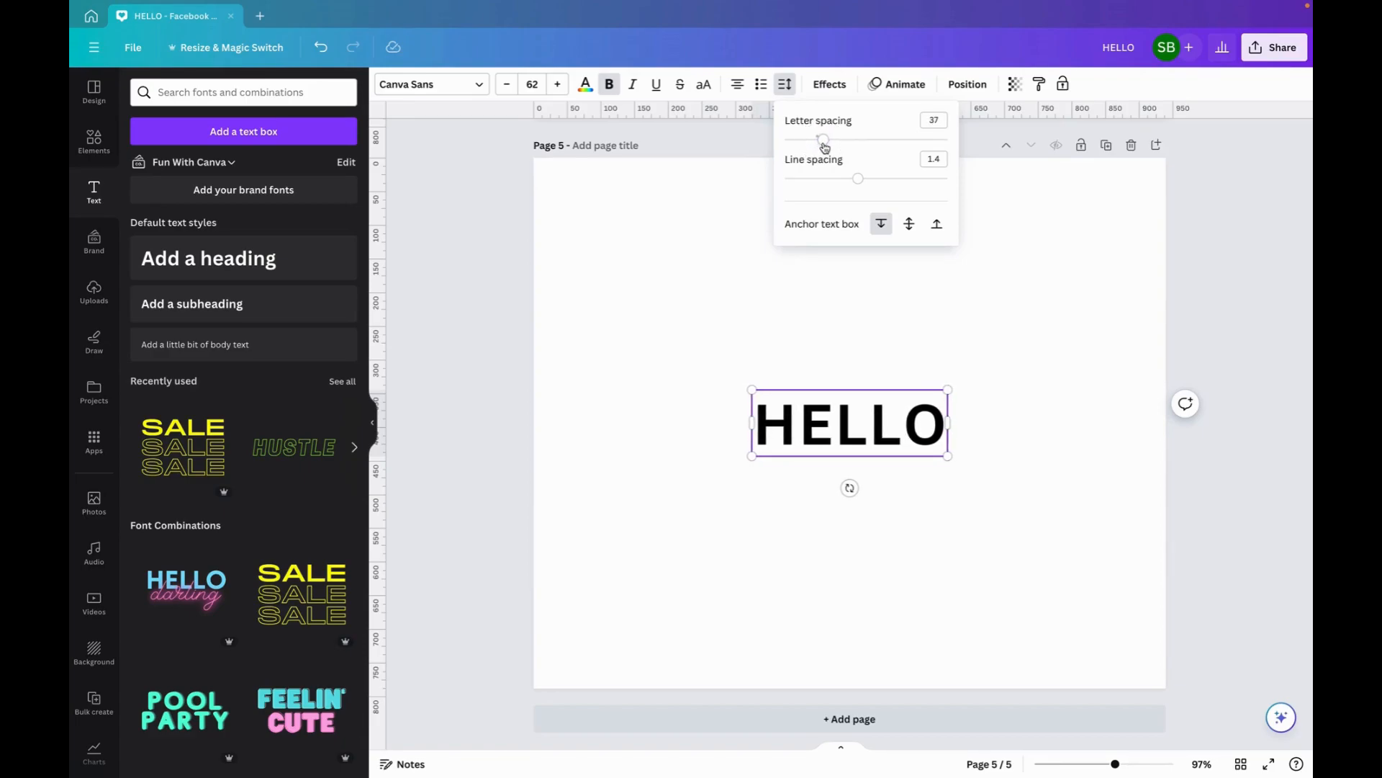
{"action": "left_click", "coordinate": [809, 316]}
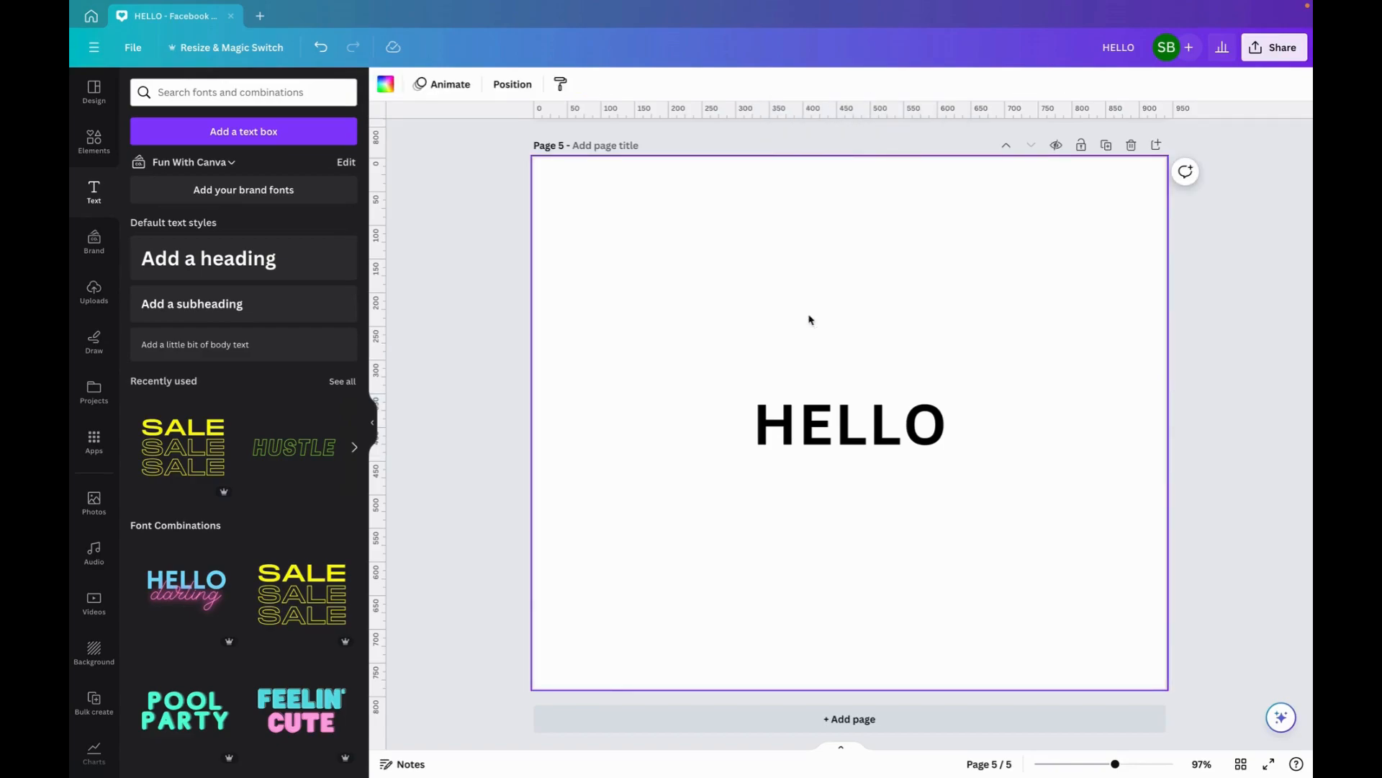
- Change the HELLO heading's font to Ahkio and enlarge it to size 245, nearly filling the page width
{"action": "left_click", "coordinate": [796, 436]}
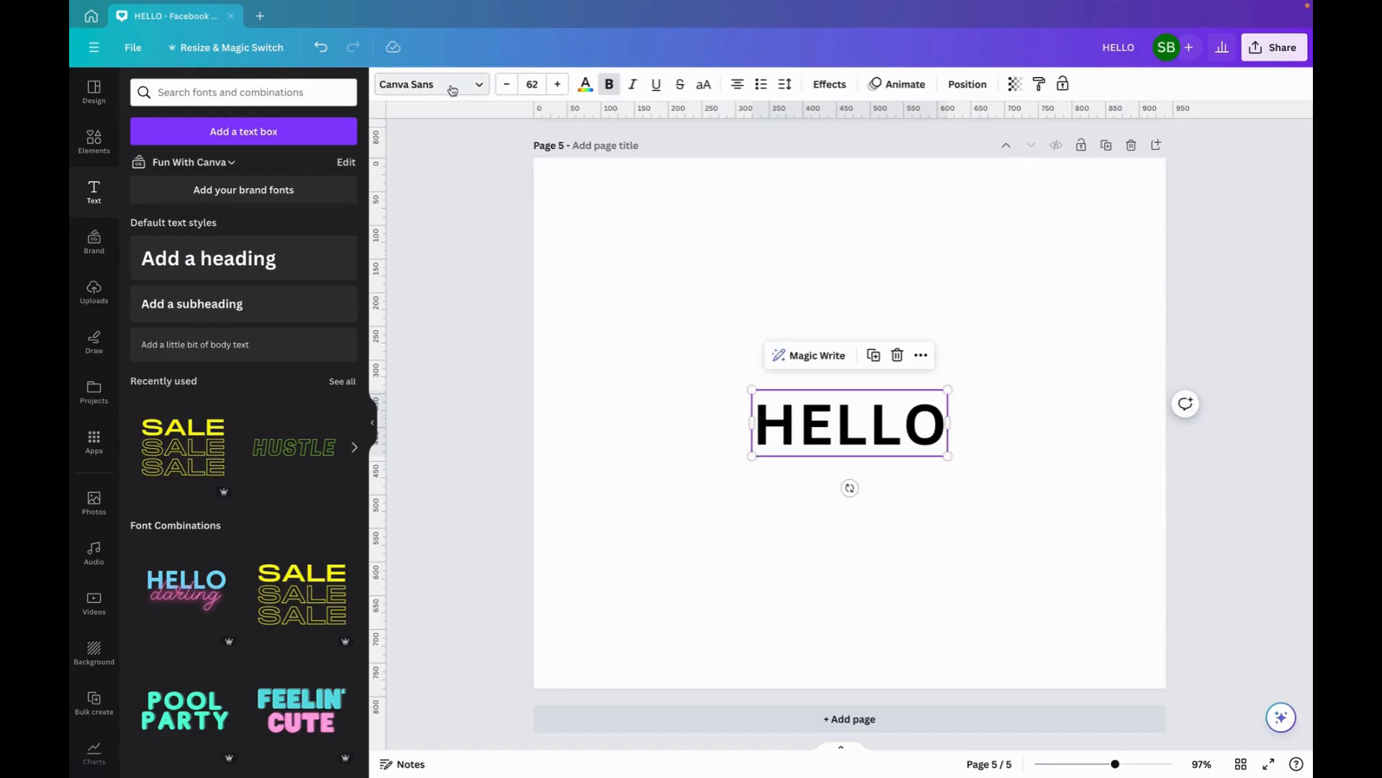
{"action": "left_click", "coordinate": [481, 91]}
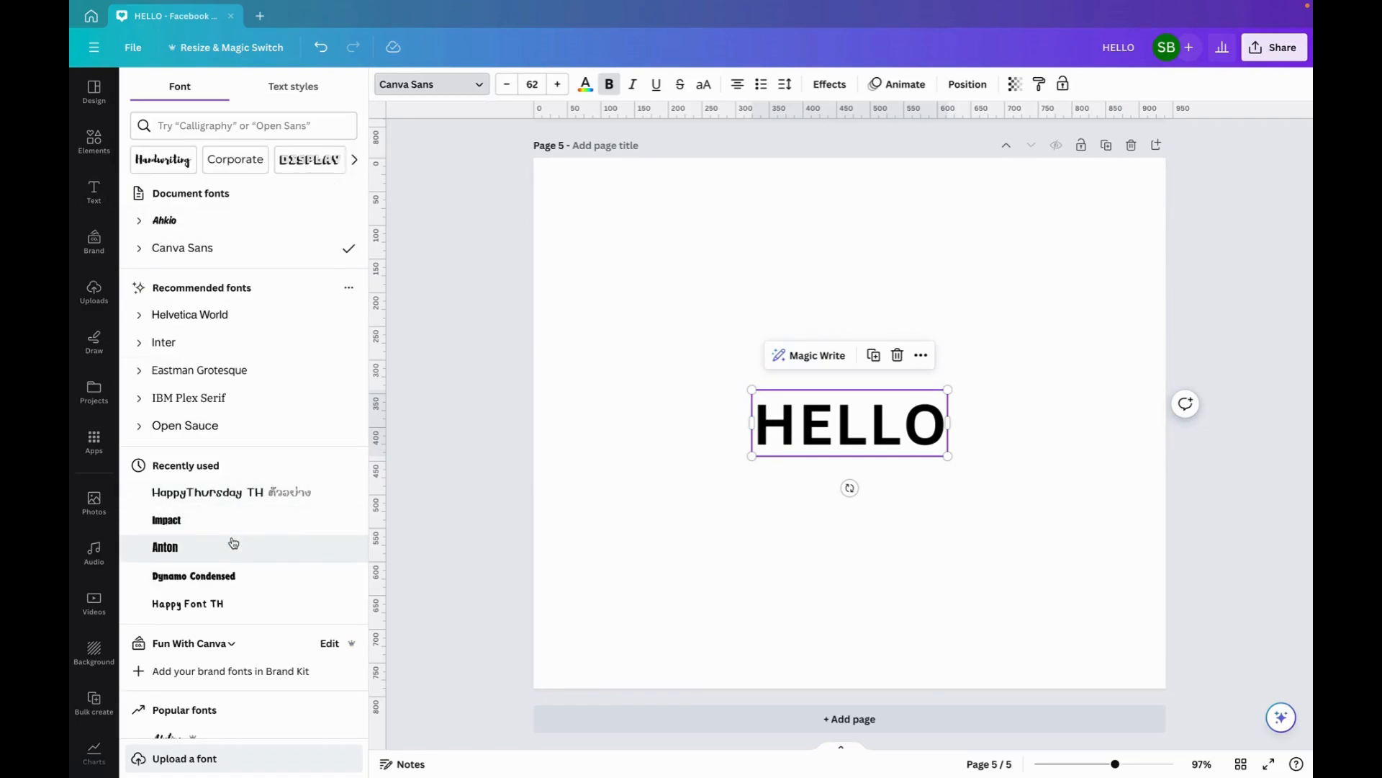
{"action": "scroll", "coordinate": [231, 542], "scroll_direction": "down", "scroll_amount": 1}
{"action": "left_click", "coordinate": [194, 201]}
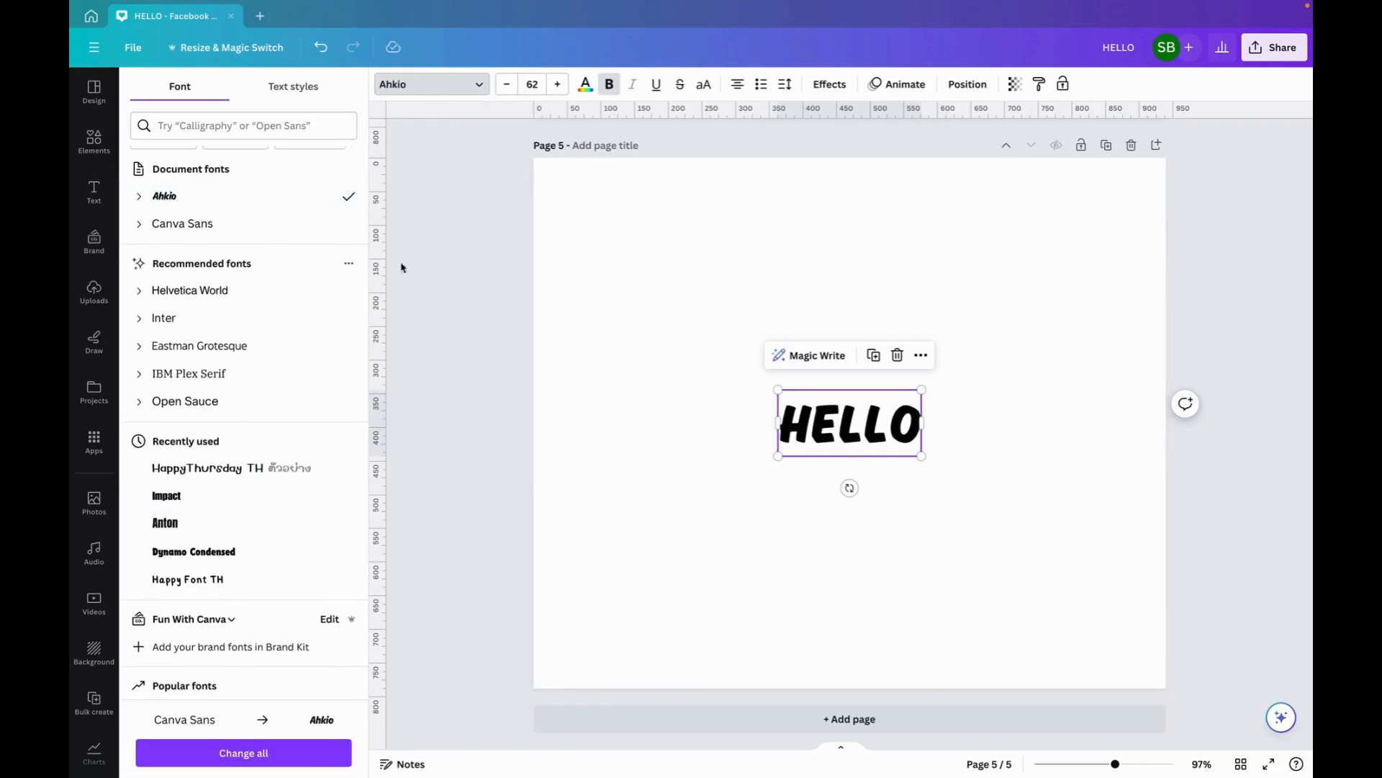
{"action": "left_click_drag", "start_coordinate": [777, 390], "coordinate": [596, 305]}
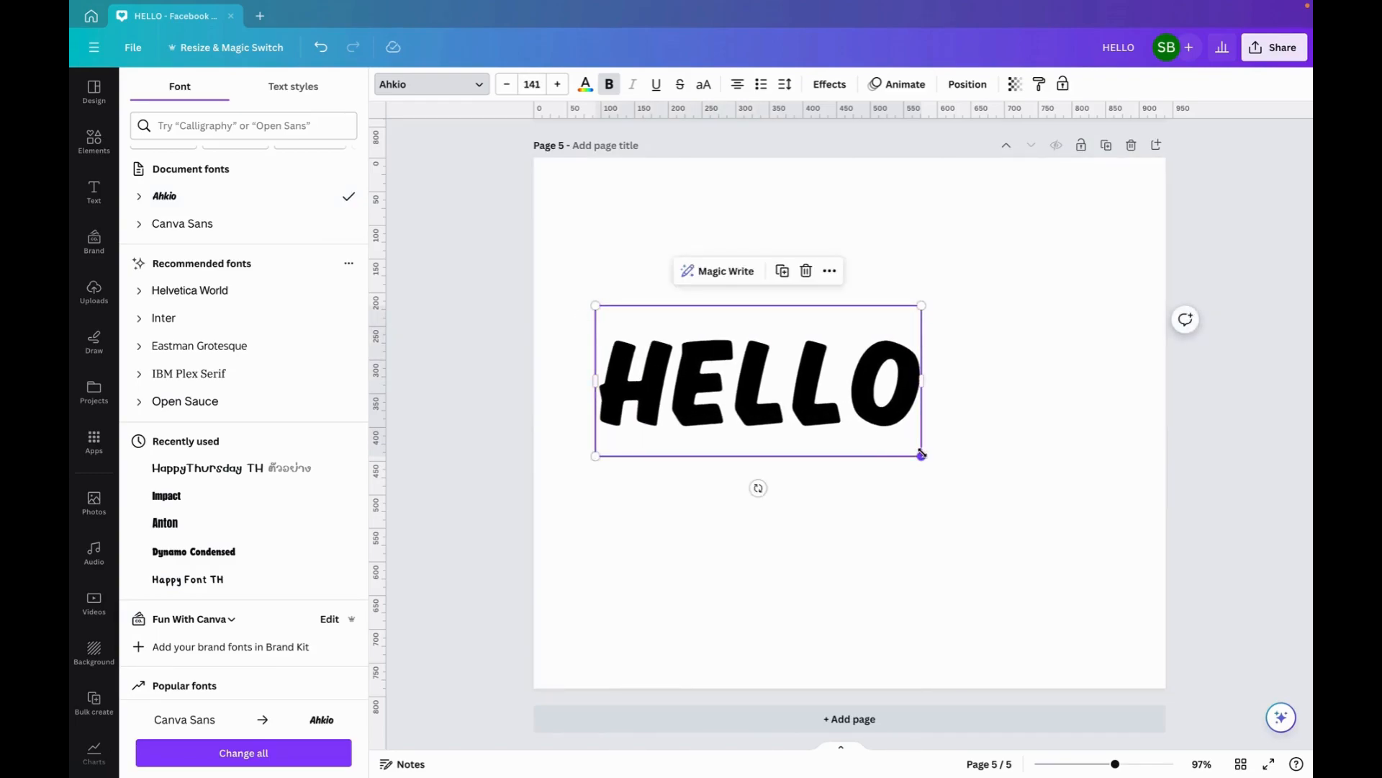
{"action": "left_click_drag", "start_coordinate": [932, 458], "coordinate": [1143, 601]}
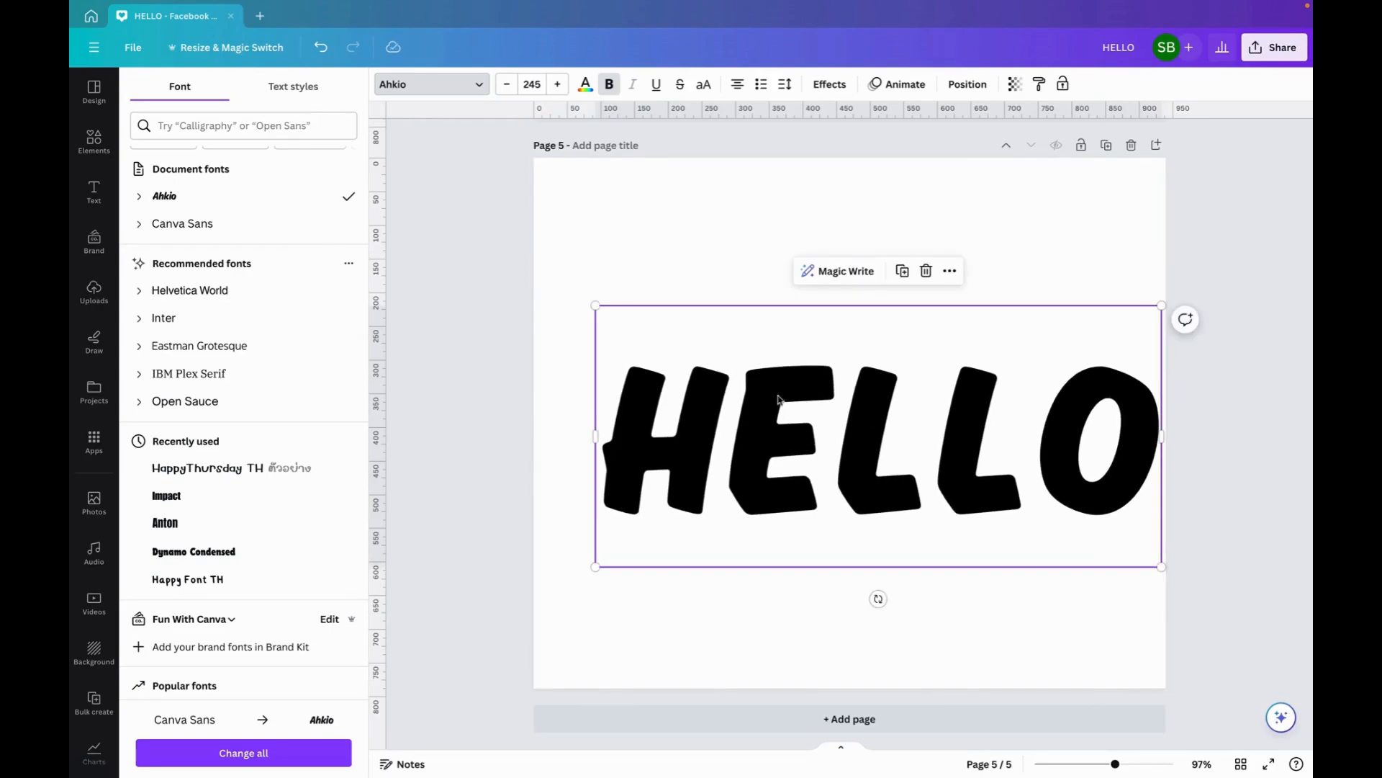
- Align the HELLO heading to the centre and middle of the page
{"action": "left_click", "coordinate": [704, 191]}
{"action": "left_click", "coordinate": [750, 416]}
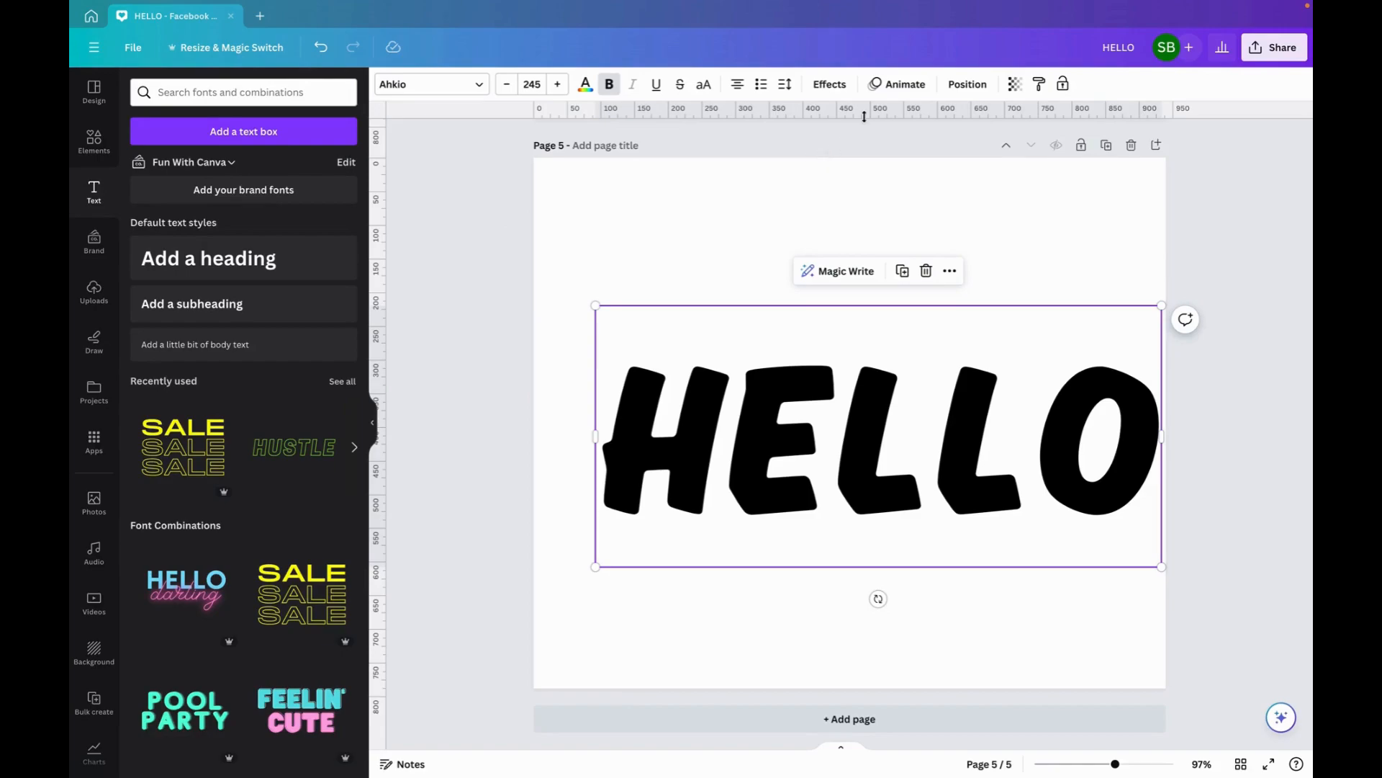
{"action": "left_click", "coordinate": [981, 88]}
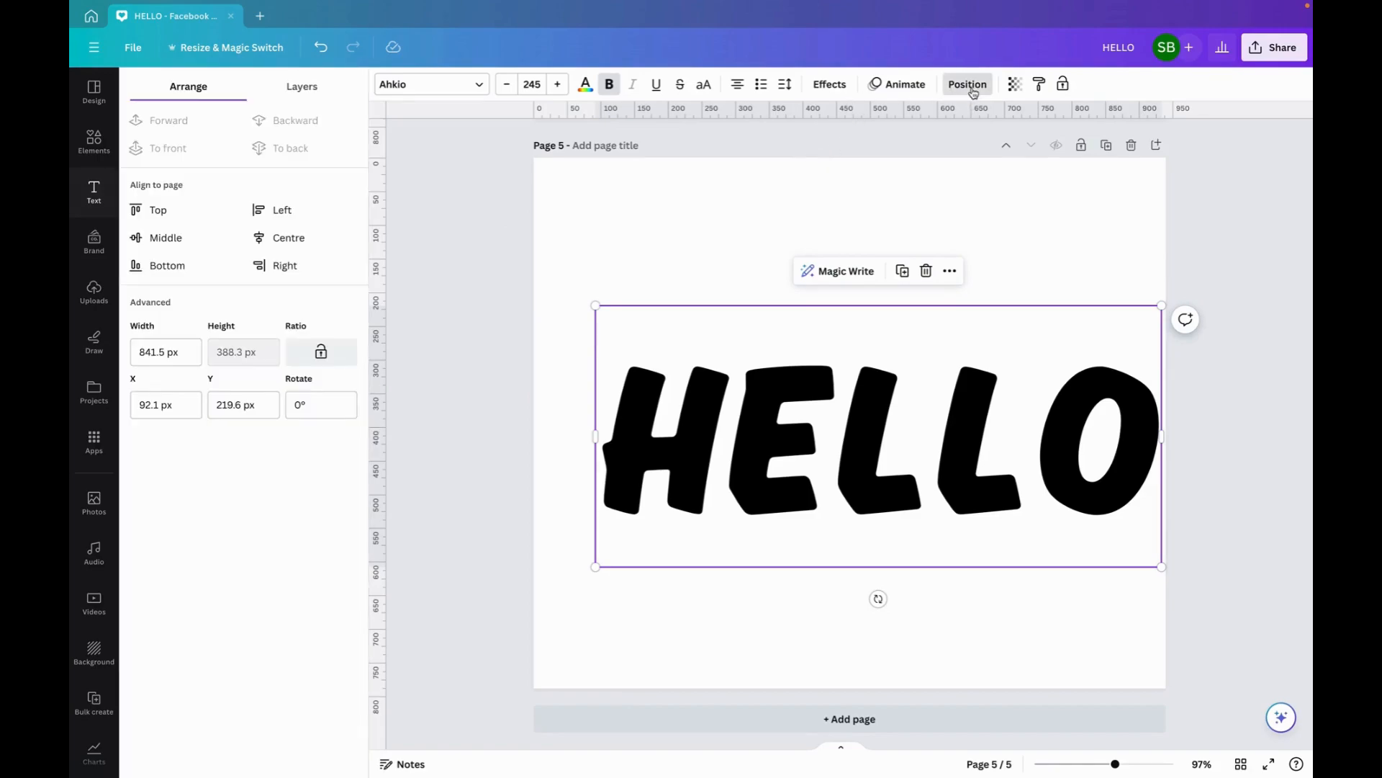
{"action": "left_click", "coordinate": [306, 248]}
{"action": "left_click", "coordinate": [164, 237]}
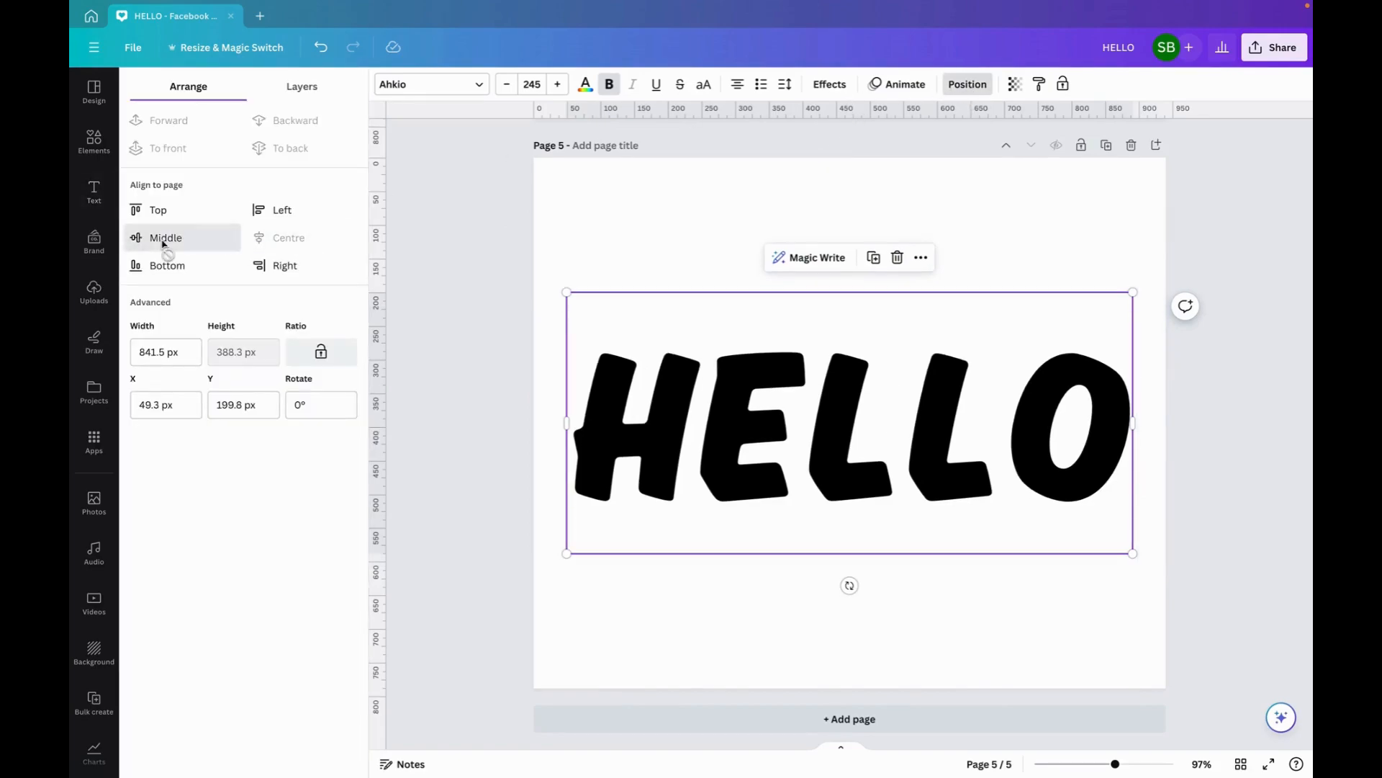
- Change the text colour of the HELLO heading to white
{"action": "left_click", "coordinate": [643, 428]}
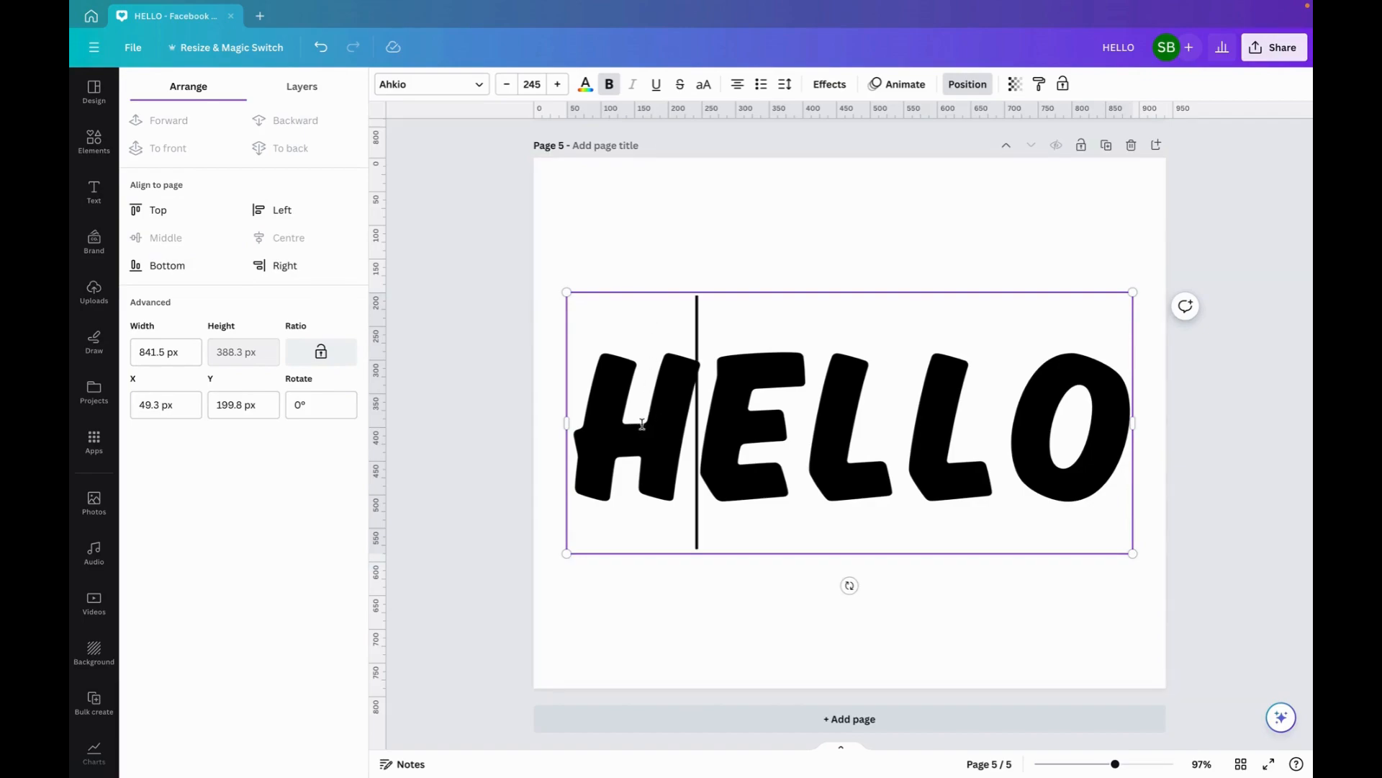
{"action": "left_click", "coordinate": [727, 234]}
{"action": "left_click", "coordinate": [713, 452]}
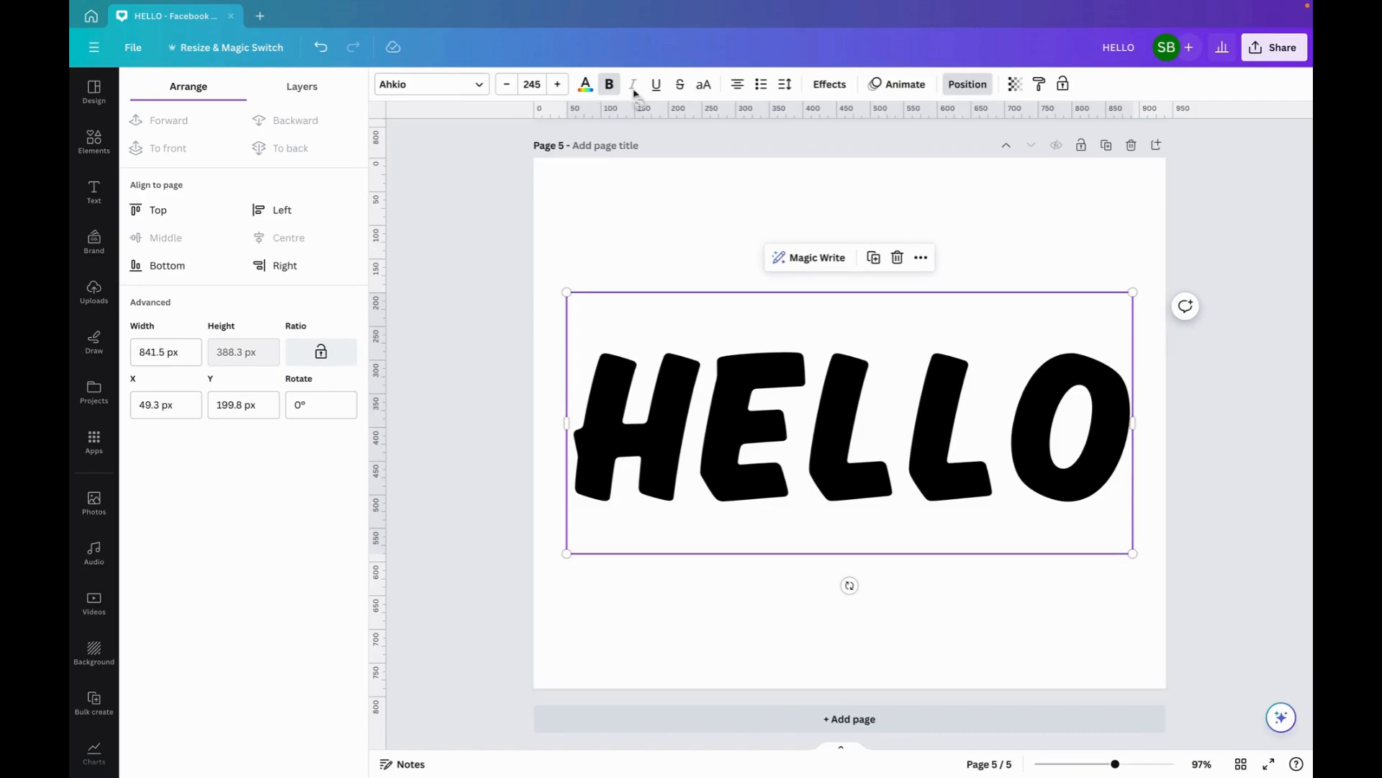
{"action": "left_click", "coordinate": [585, 84]}
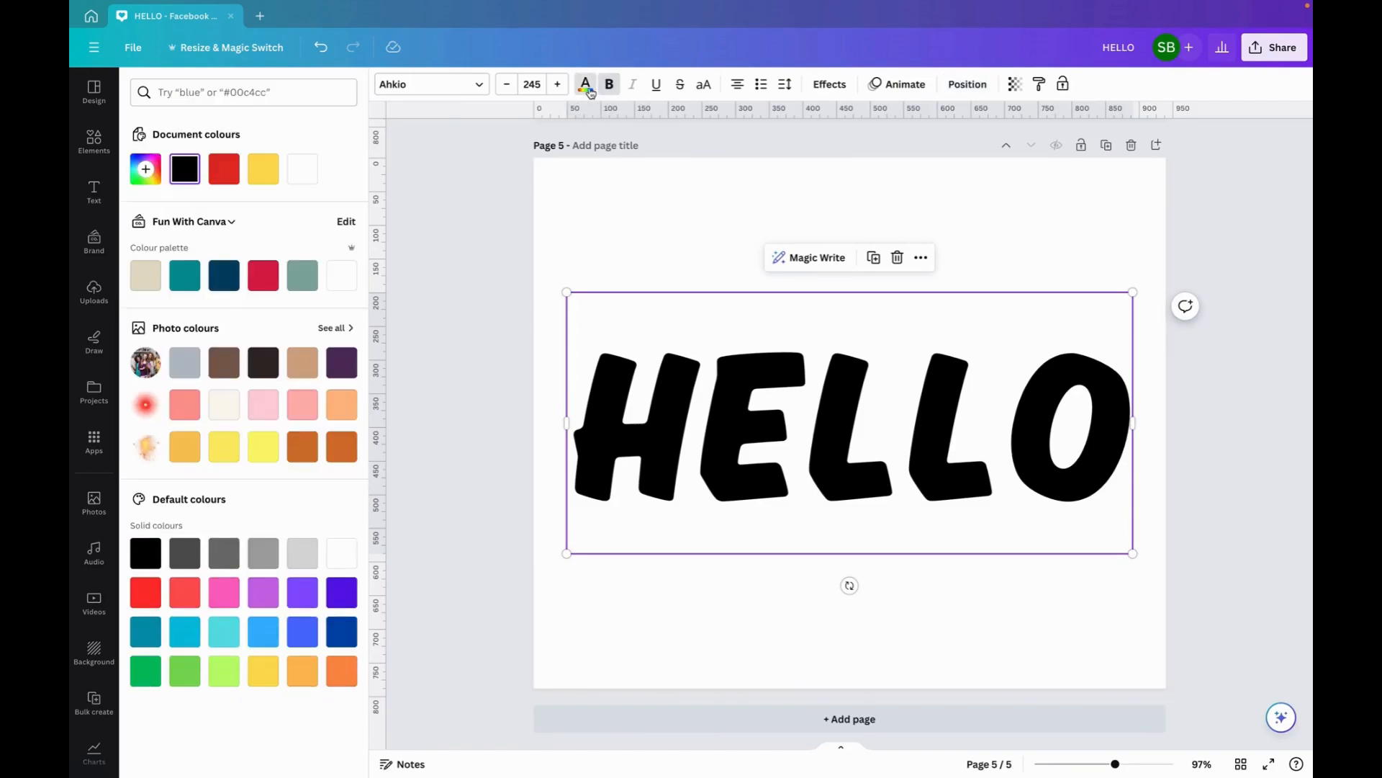
{"action": "left_click", "coordinate": [342, 552]}
- Add a square shape stretched into a wide rectangle over the white HELLO text and fill it with yellow
{"action": "left_click", "coordinate": [108, 155]}
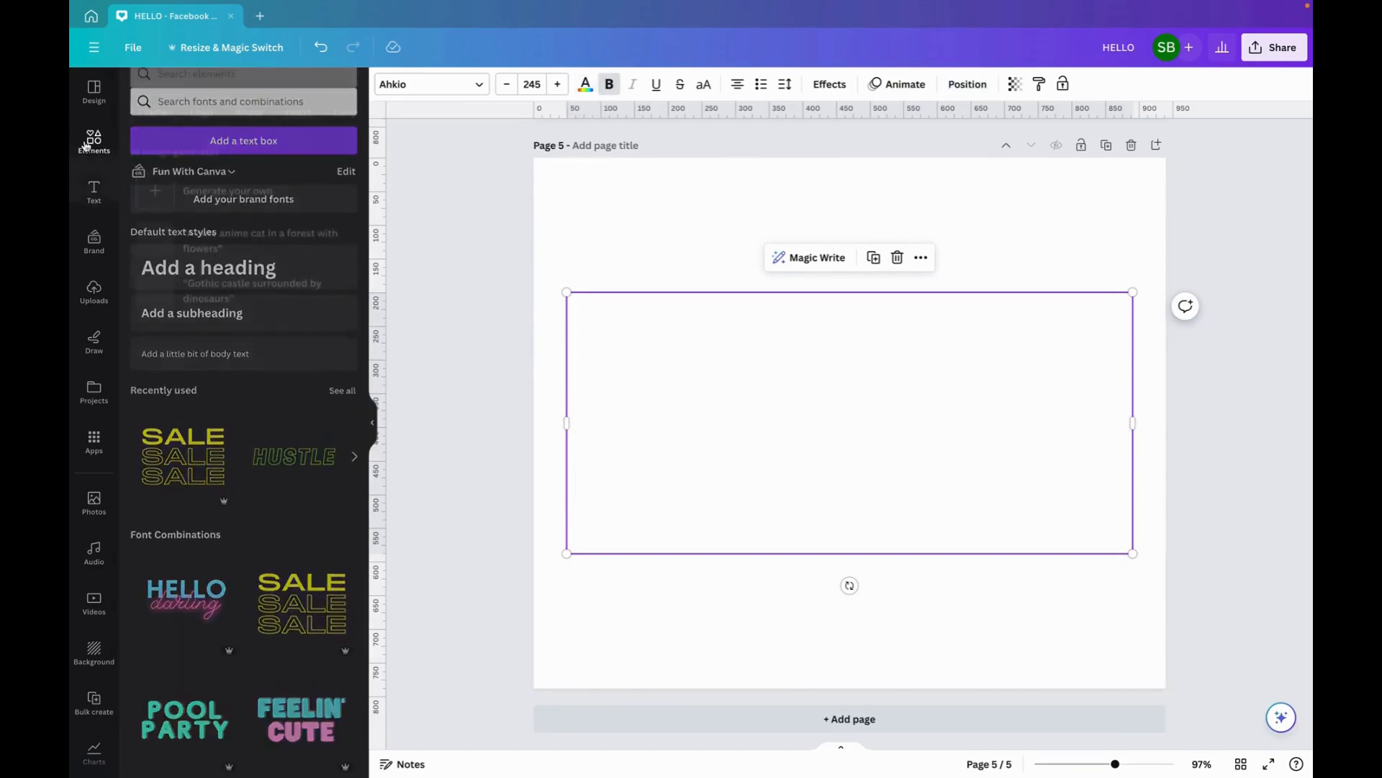
{"action": "left_click", "coordinate": [173, 308]}
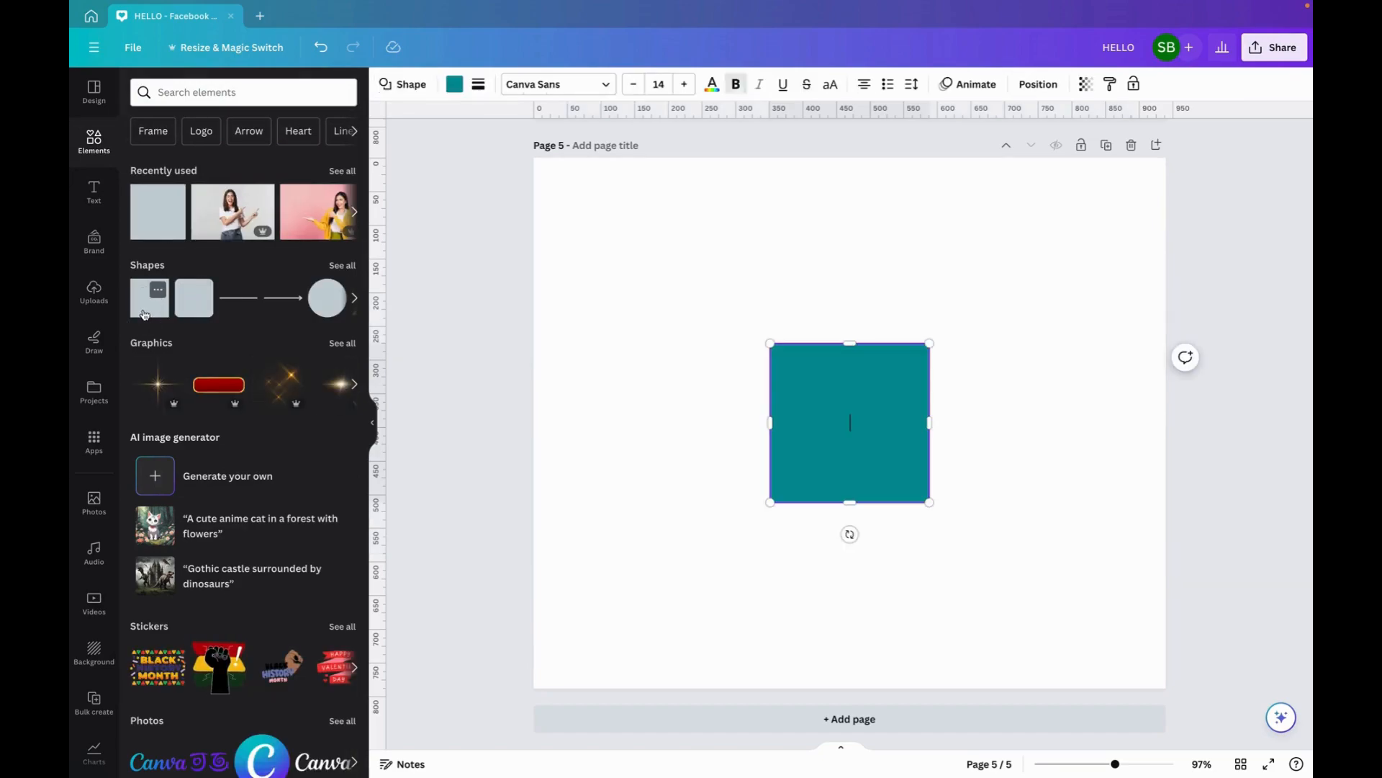
{"action": "left_click_drag", "start_coordinate": [770, 427], "coordinate": [567, 425]}
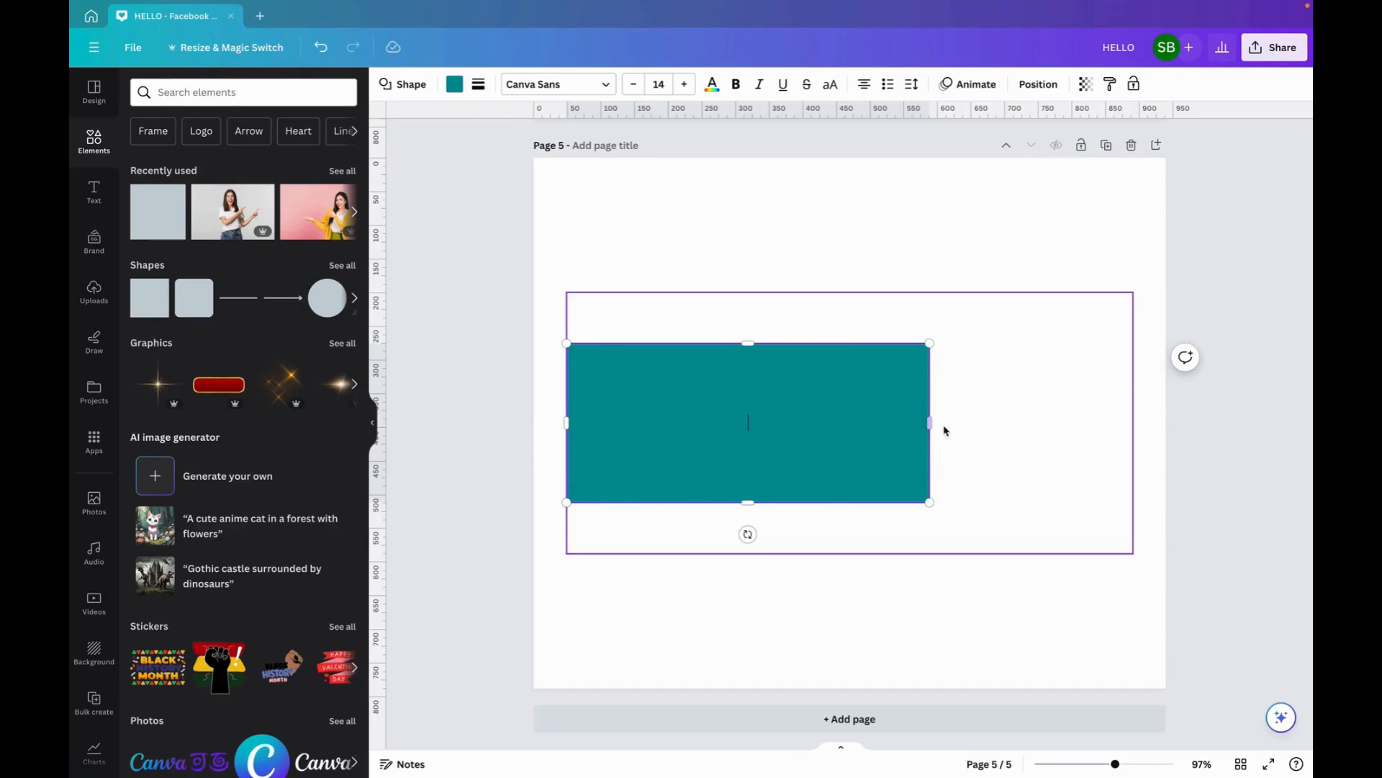
{"action": "left_click_drag", "start_coordinate": [929, 423], "coordinate": [1148, 432]}
{"action": "left_click", "coordinate": [857, 489]}
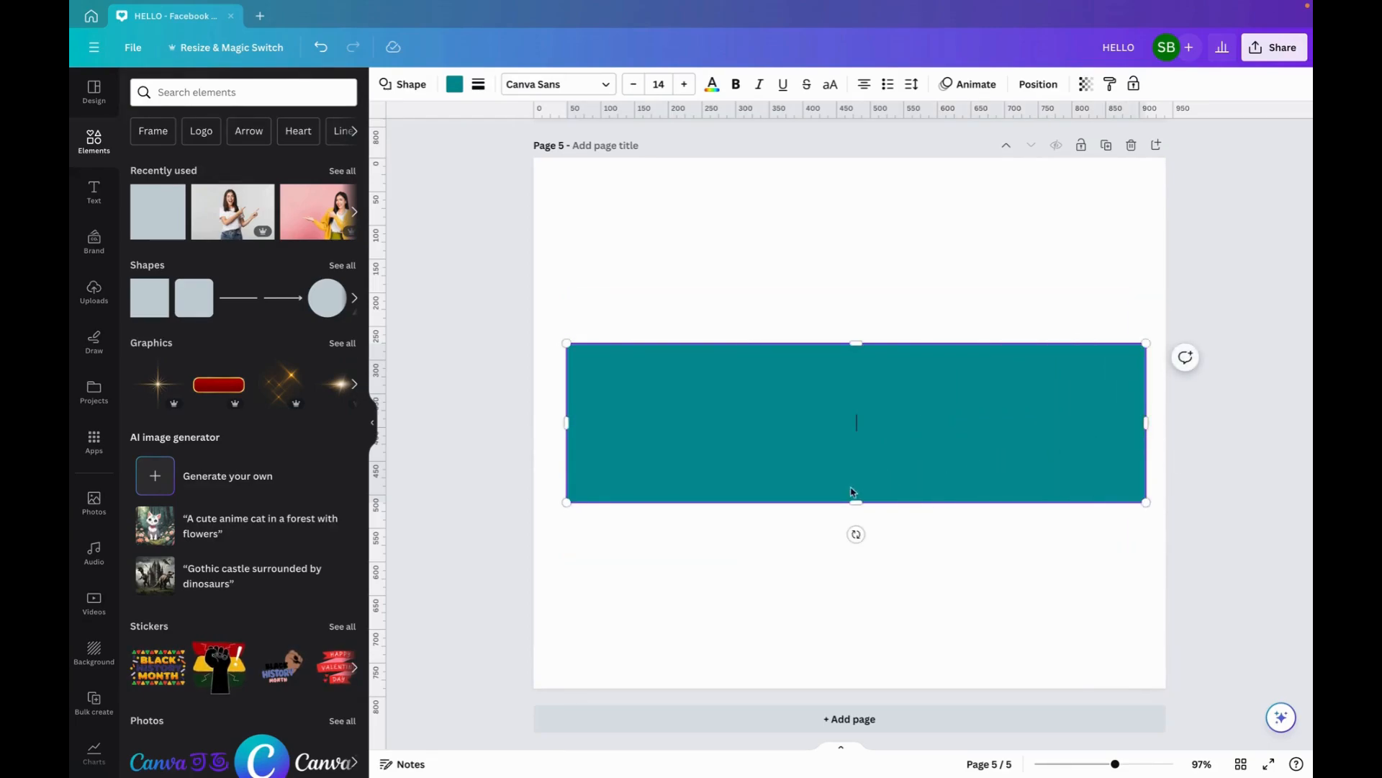
{"action": "left_click_drag", "start_coordinate": [852, 501], "coordinate": [853, 579]}
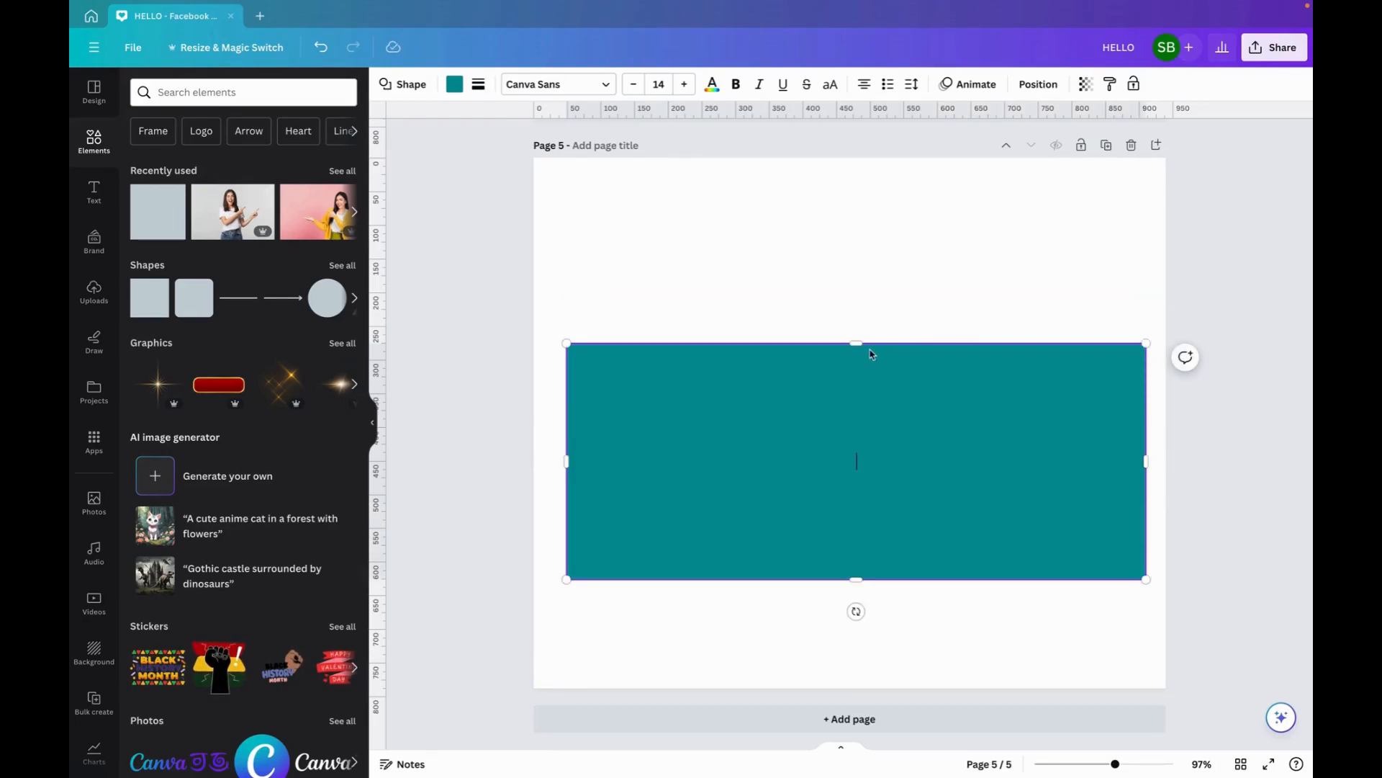
{"action": "left_click_drag", "start_coordinate": [857, 344], "coordinate": [856, 271]}
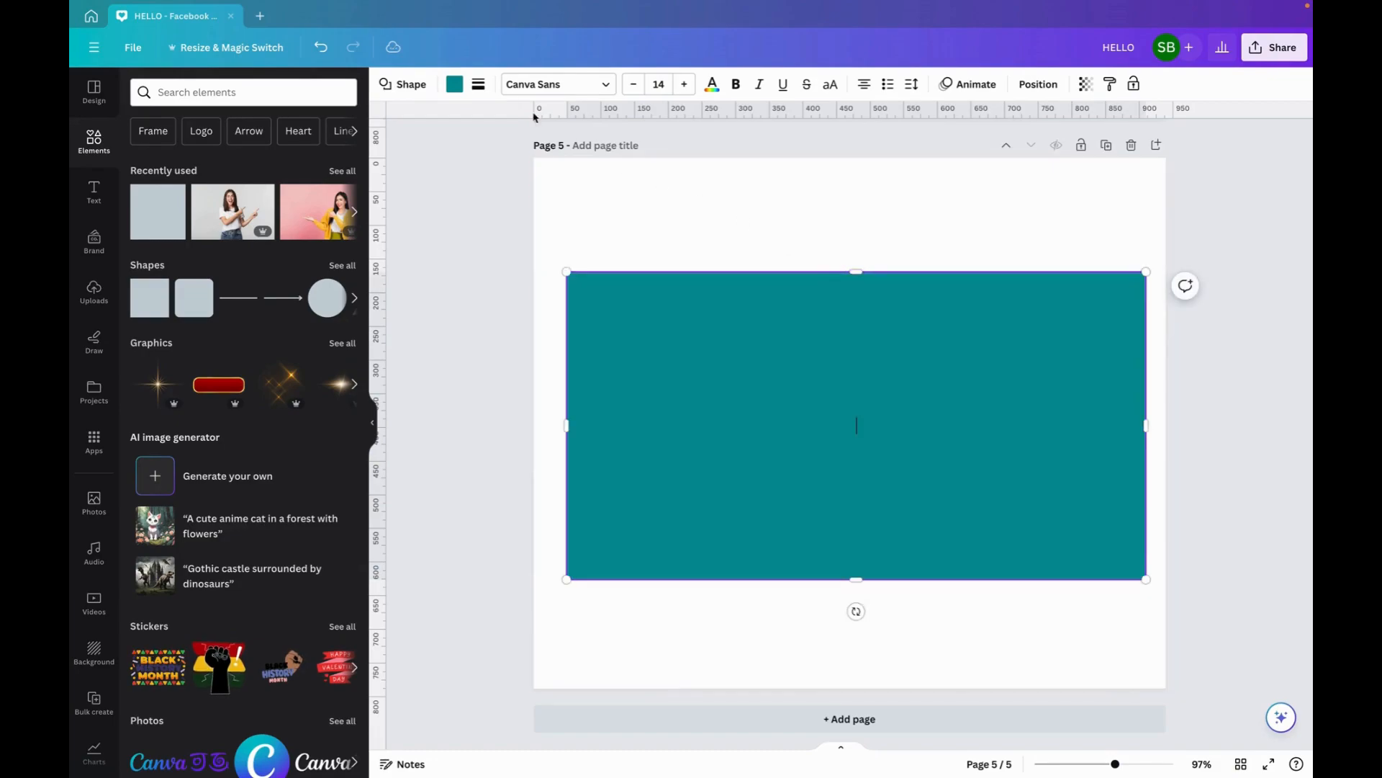
{"action": "left_click", "coordinate": [455, 85]}
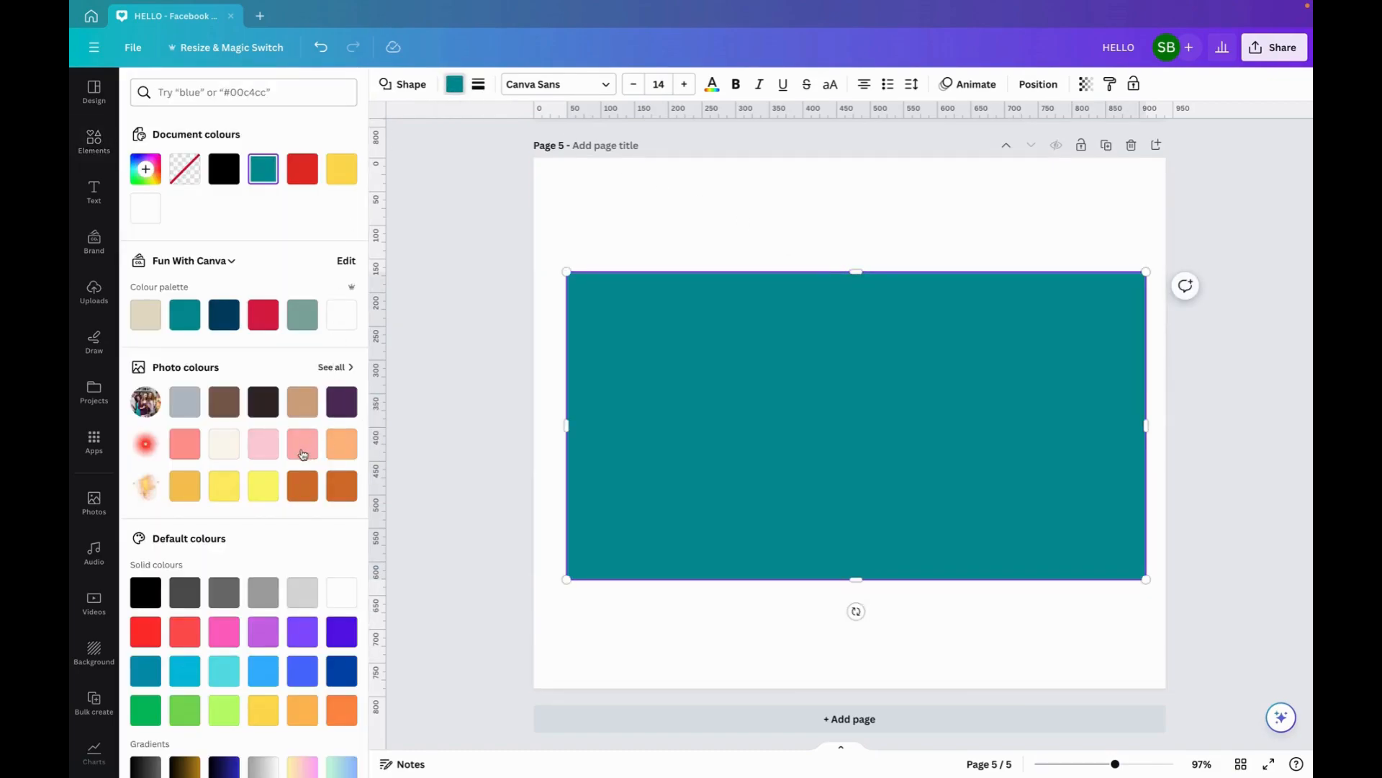
{"action": "left_click", "coordinate": [264, 712]}
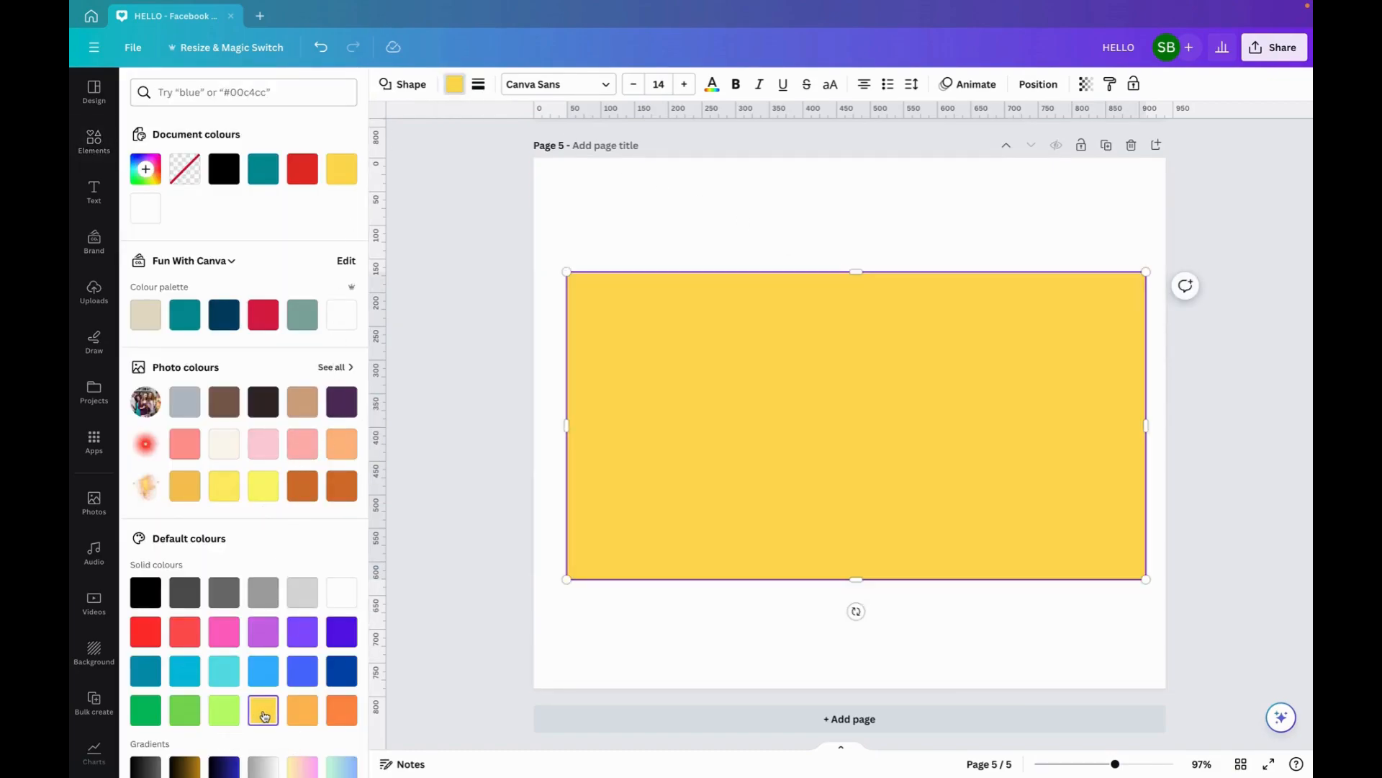
- Send the yellow rectangle behind the HELLO text and widen it slightly on both sides to leave a margin around the word
{"action": "right_click", "coordinate": [784, 441]}
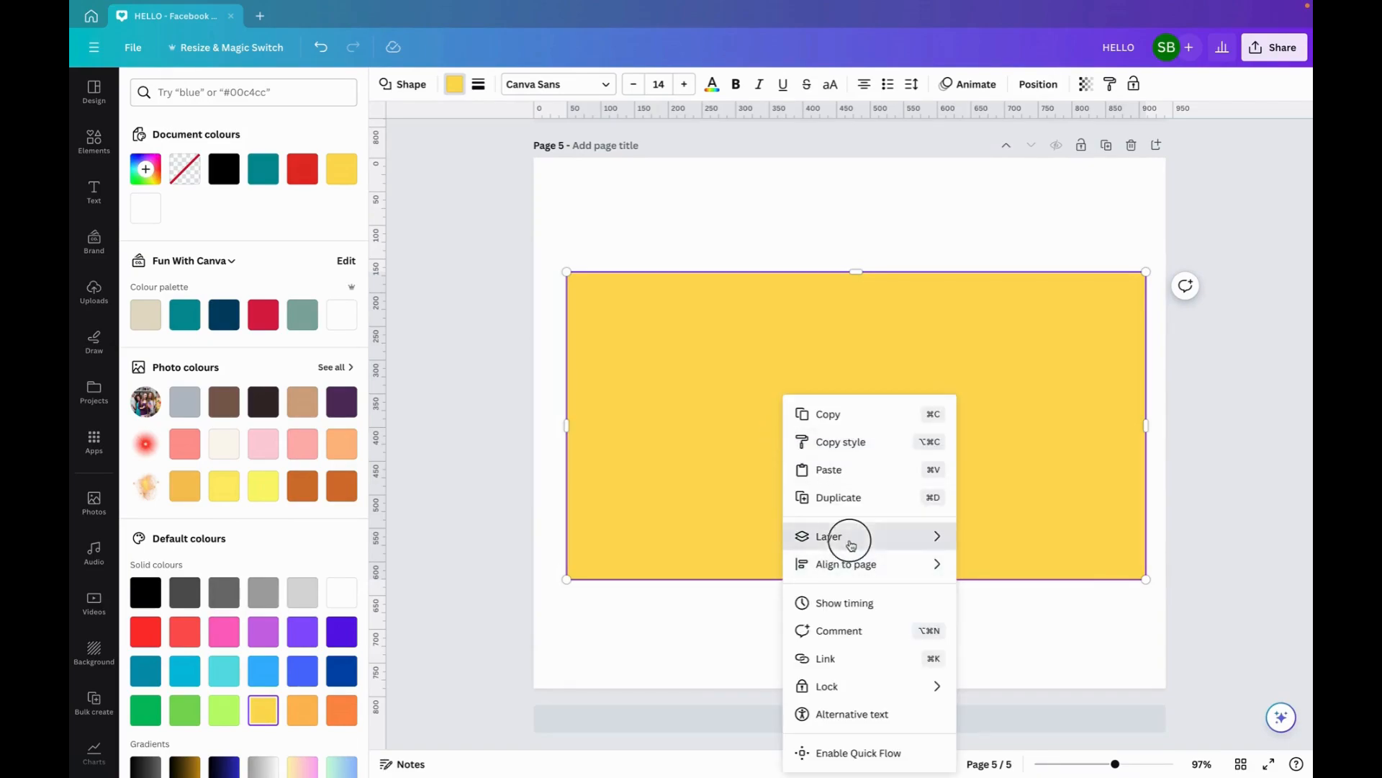
{"action": "mouse_move", "coordinate": [853, 545]}
{"action": "left_click", "coordinate": [1022, 620]}
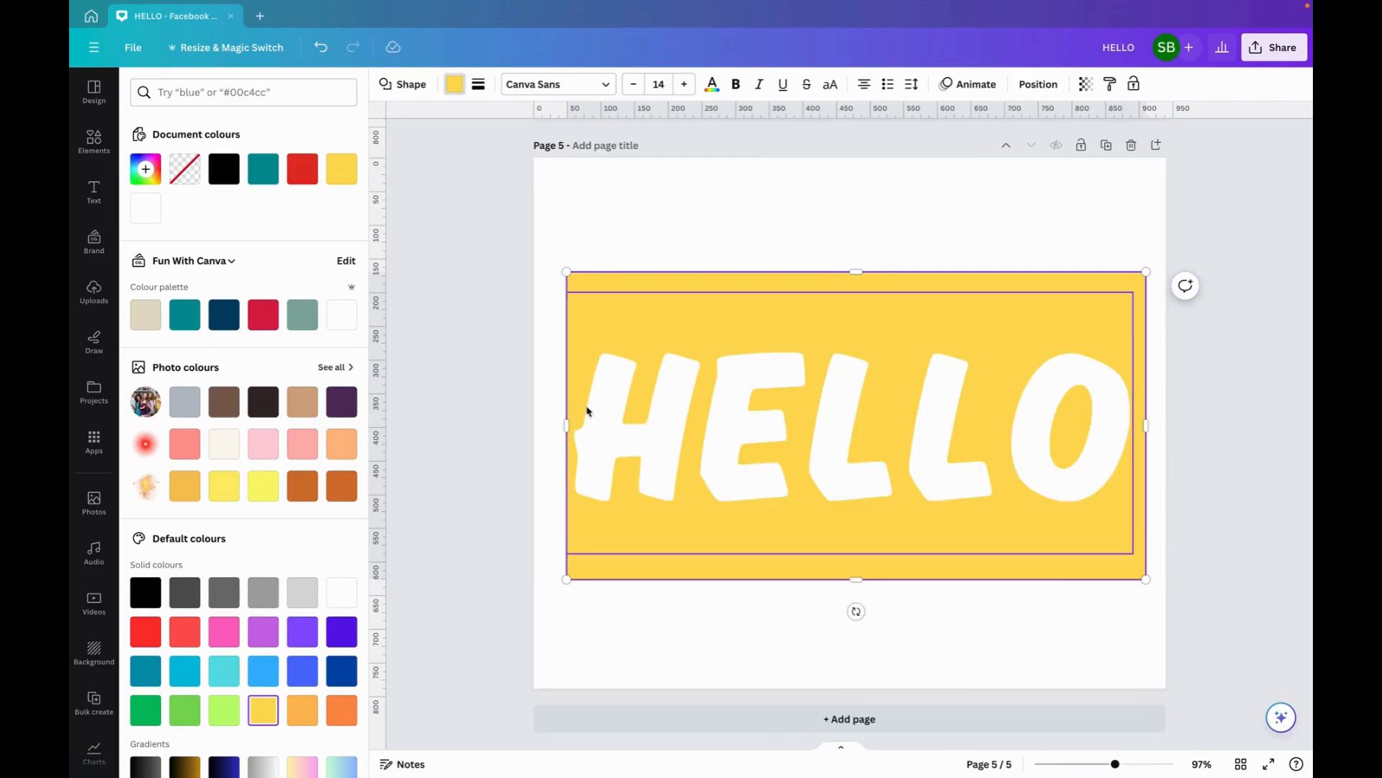
{"action": "left_click_drag", "start_coordinate": [564, 425], "coordinate": [553, 425]}
{"action": "left_click_drag", "start_coordinate": [1148, 428], "coordinate": [1155, 426]}
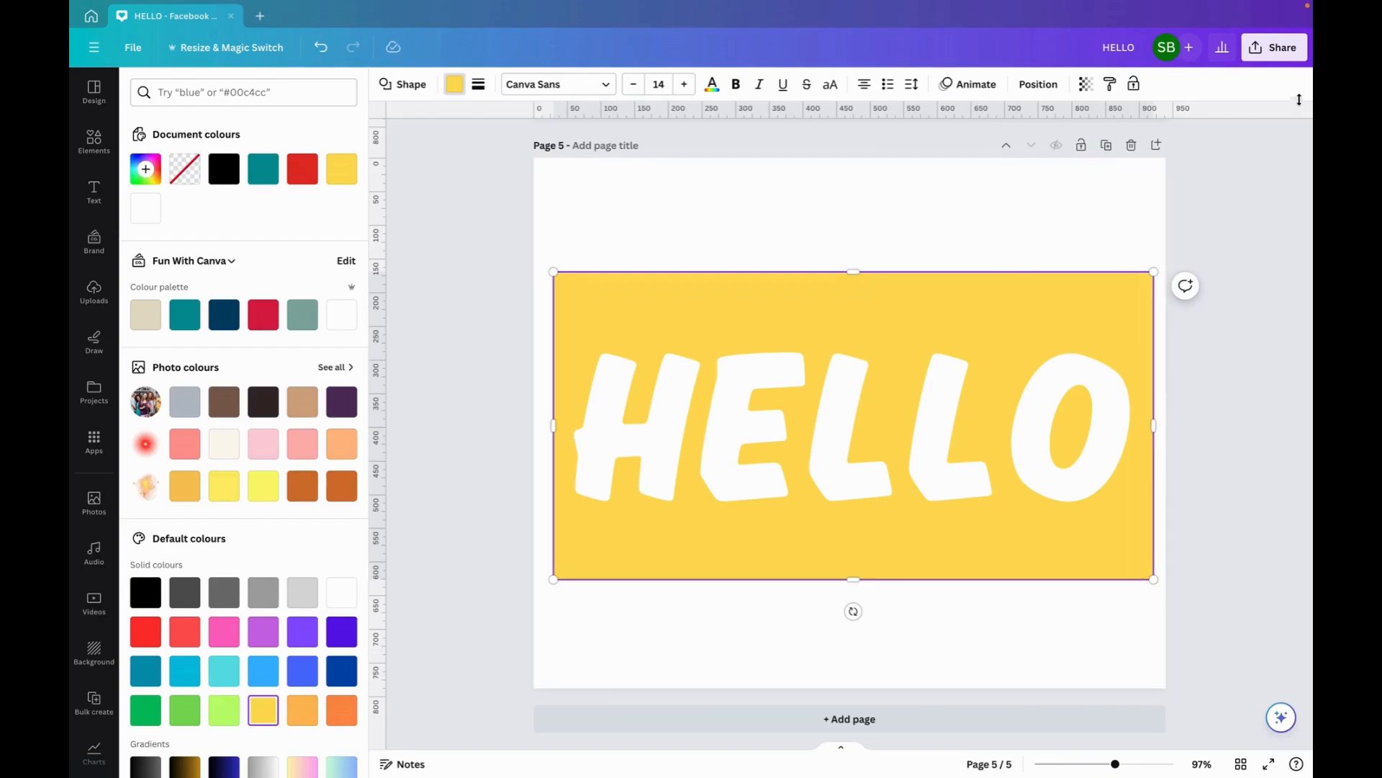
- Download only the current page, Page 5, as a PNG
{"action": "left_click", "coordinate": [1296, 56]}
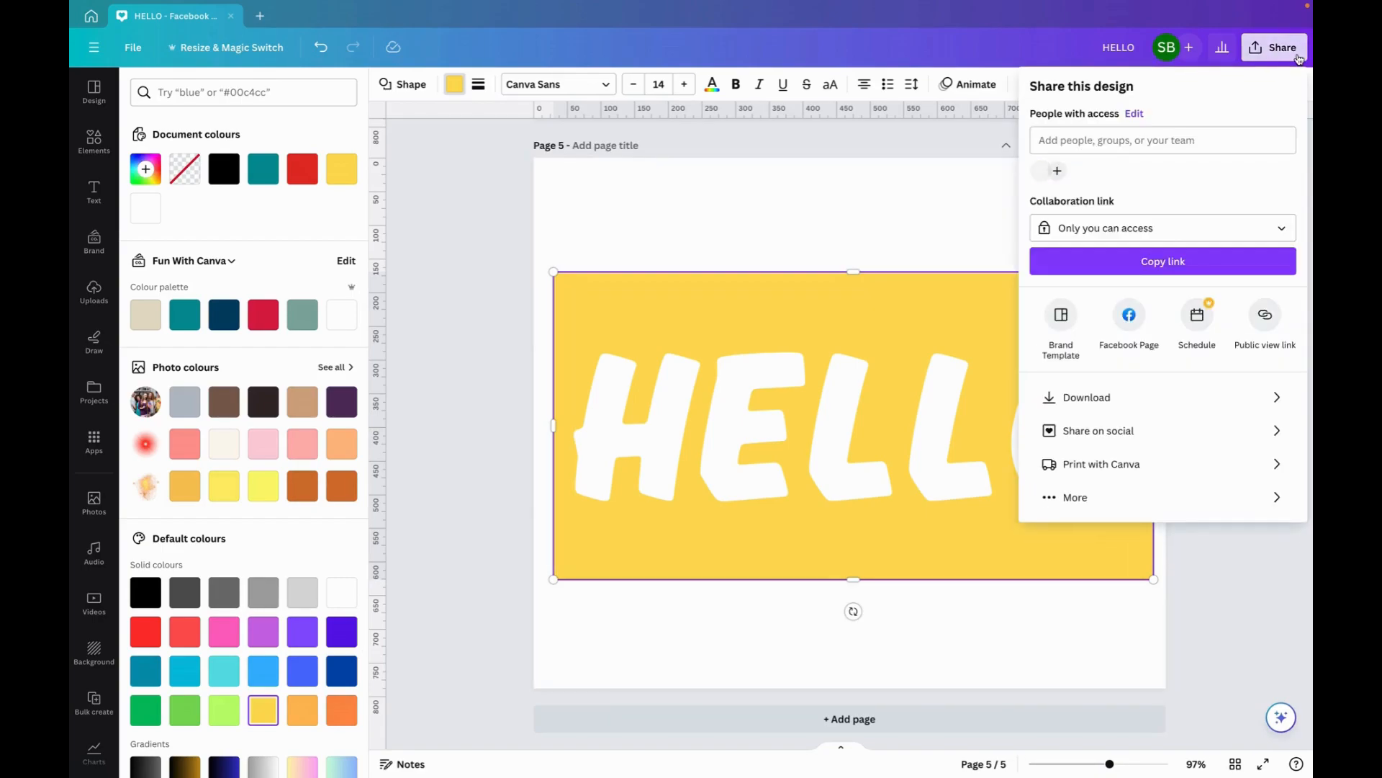
{"action": "left_click", "coordinate": [1087, 396]}
{"action": "left_click", "coordinate": [1085, 306]}
{"action": "left_click", "coordinate": [1065, 341]}
{"action": "left_click", "coordinate": [1076, 373]}
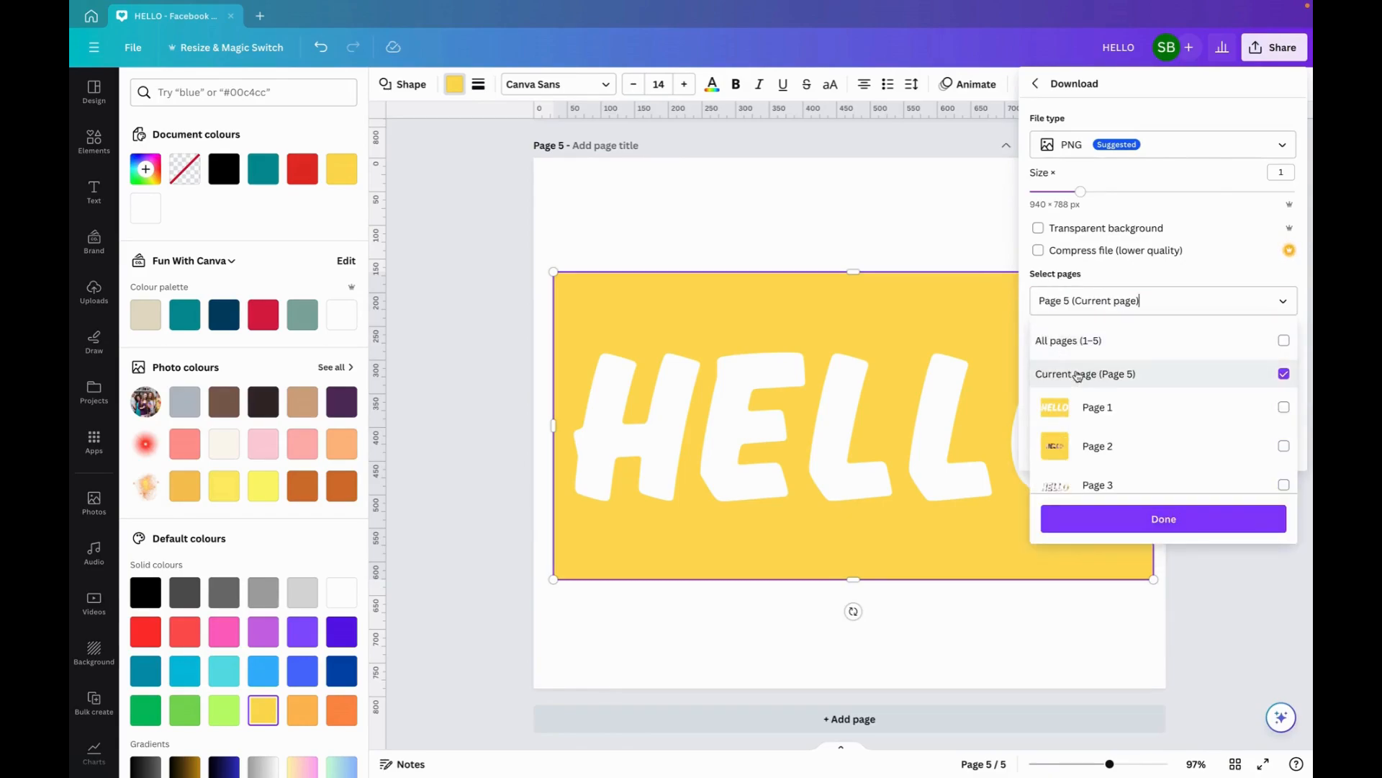
{"action": "left_click", "coordinate": [1118, 523]}
{"action": "left_click", "coordinate": [1152, 363]}
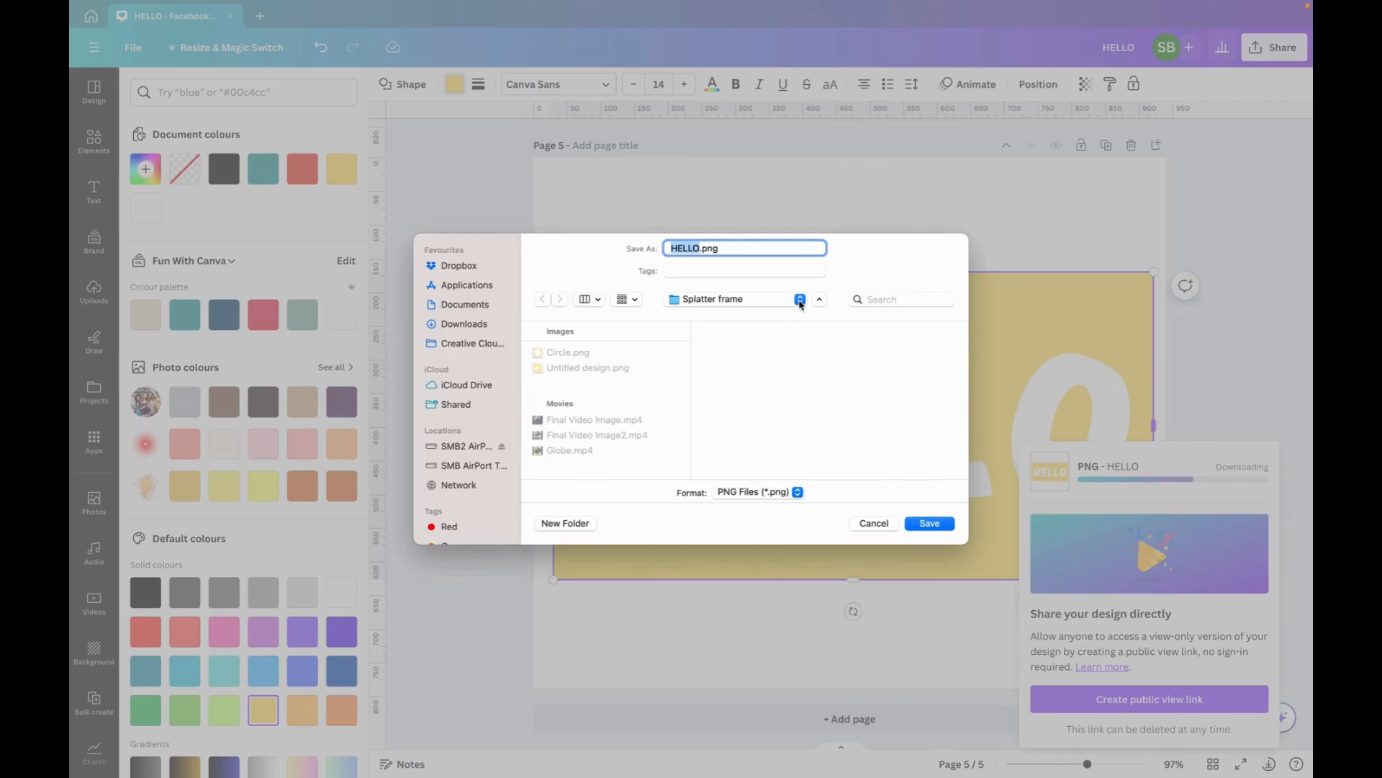
- Save the downloaded image as HELLO.png in the Long Text Hello folder
{"action": "left_click", "coordinate": [800, 300]}
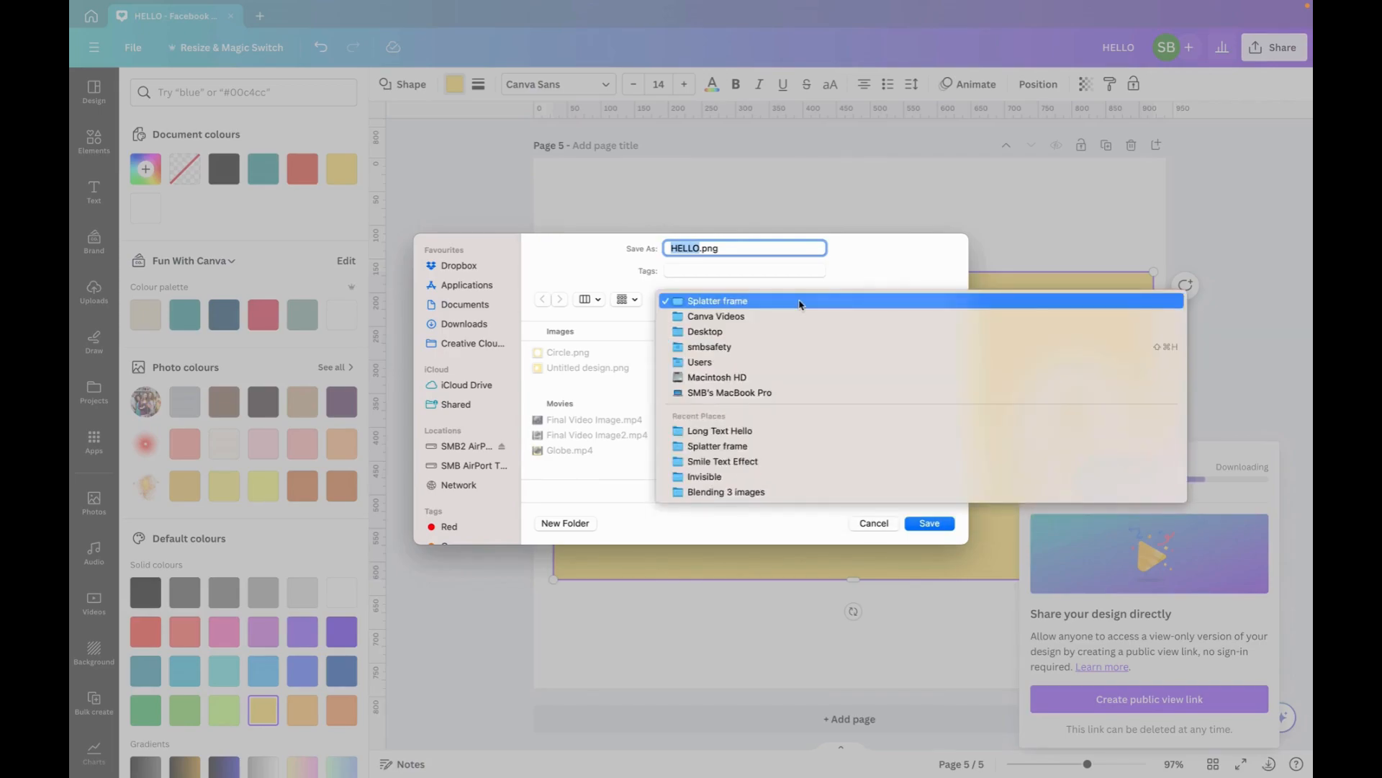
{"action": "left_click", "coordinate": [728, 430]}
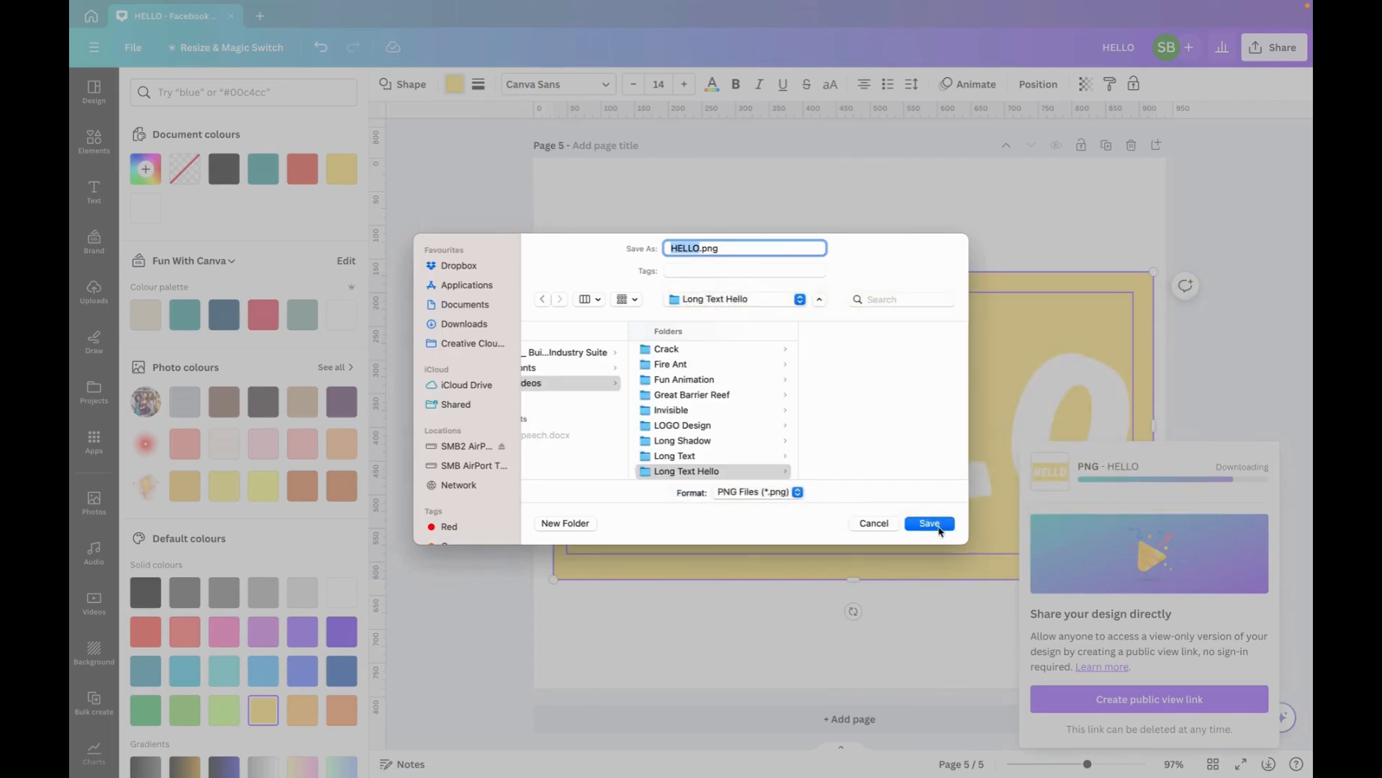
{"action": "left_click", "coordinate": [939, 527]}
- Add a blank page to the design and upload HELLO.png from the Long Text Hello folder
{"action": "left_click", "coordinate": [626, 728]}
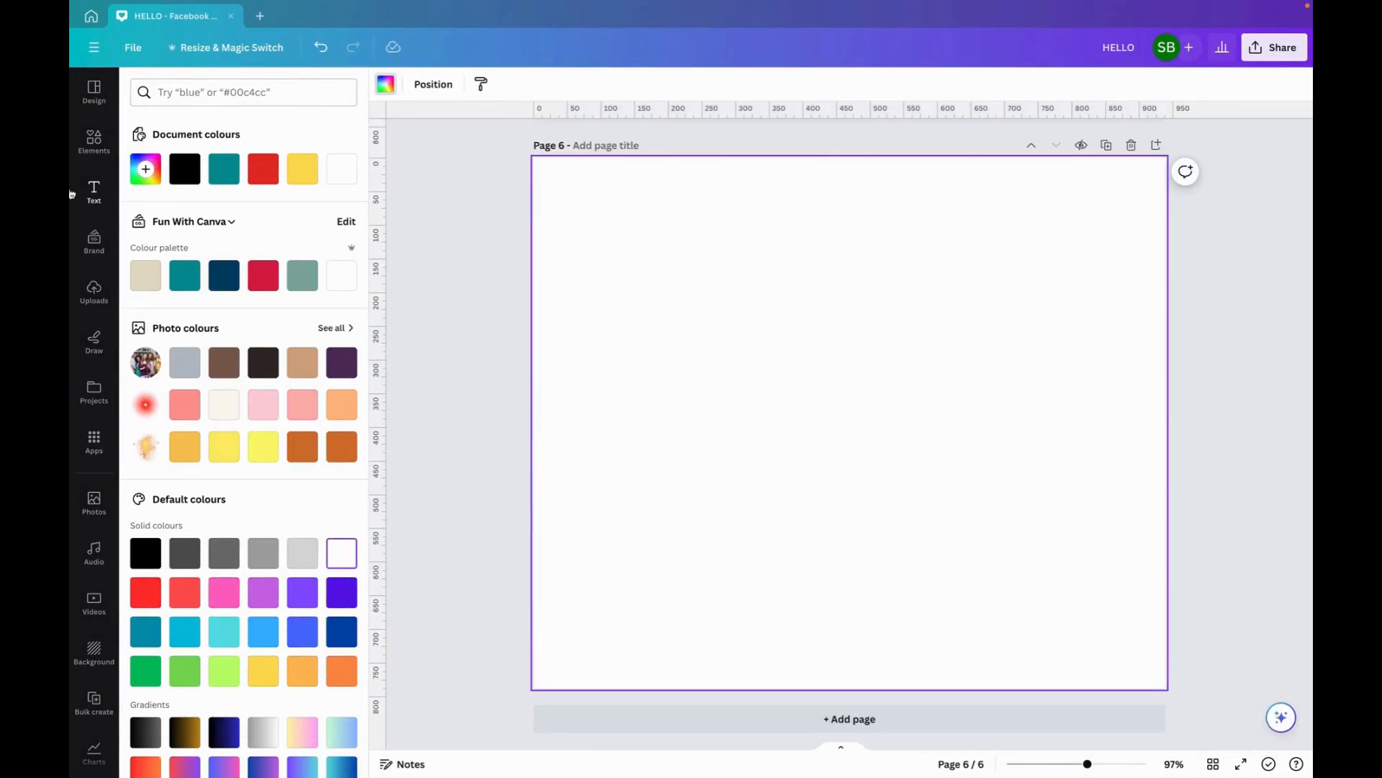
{"action": "left_click", "coordinate": [93, 292]}
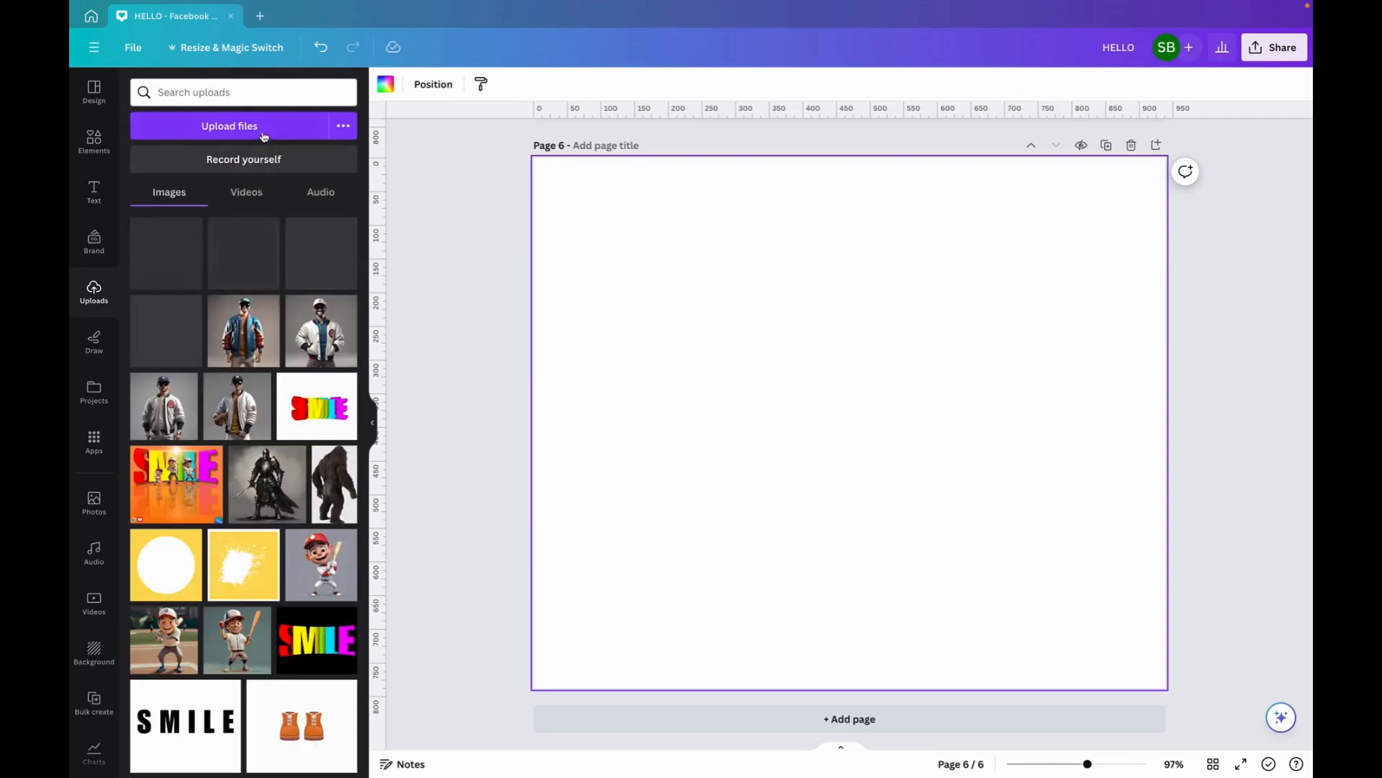
{"action": "left_click", "coordinate": [269, 129]}
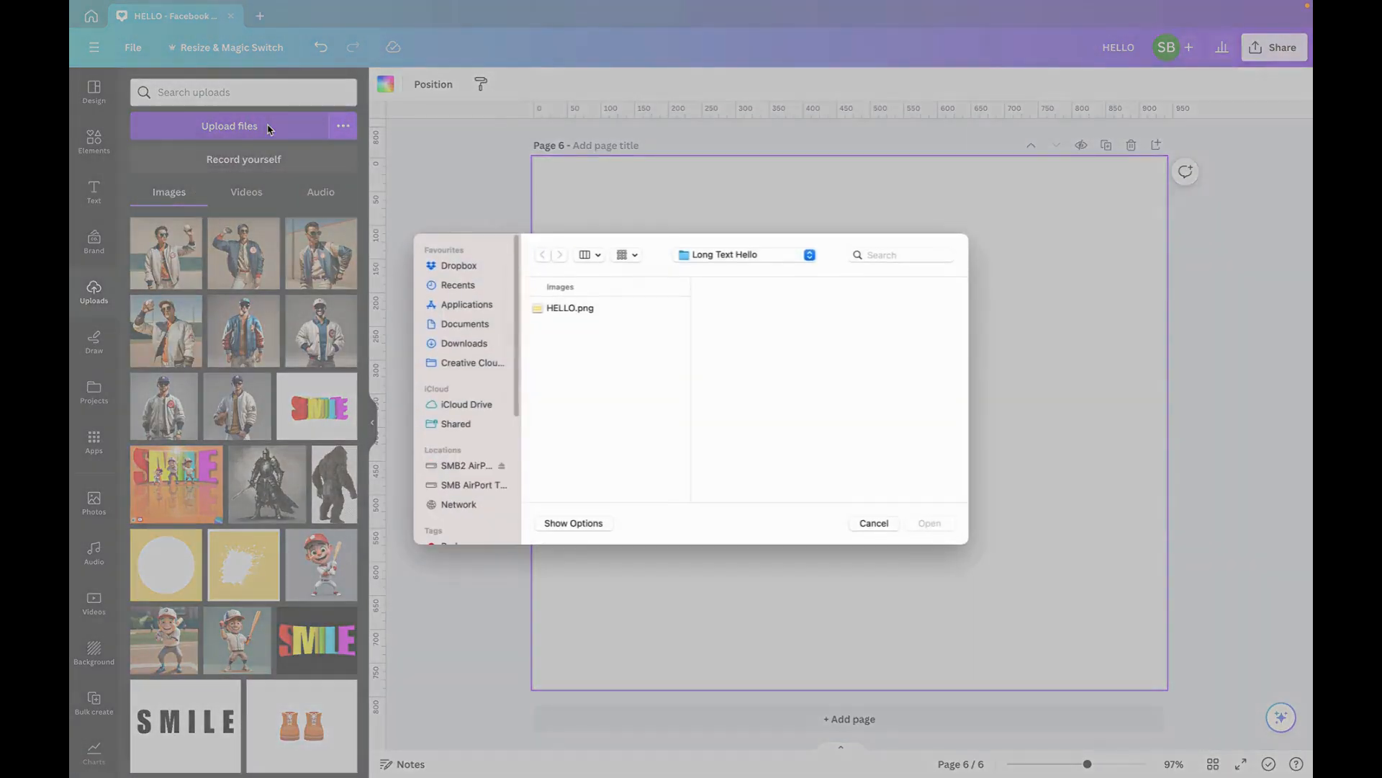
{"action": "left_click", "coordinate": [551, 311]}
{"action": "left_click", "coordinate": [929, 523]}
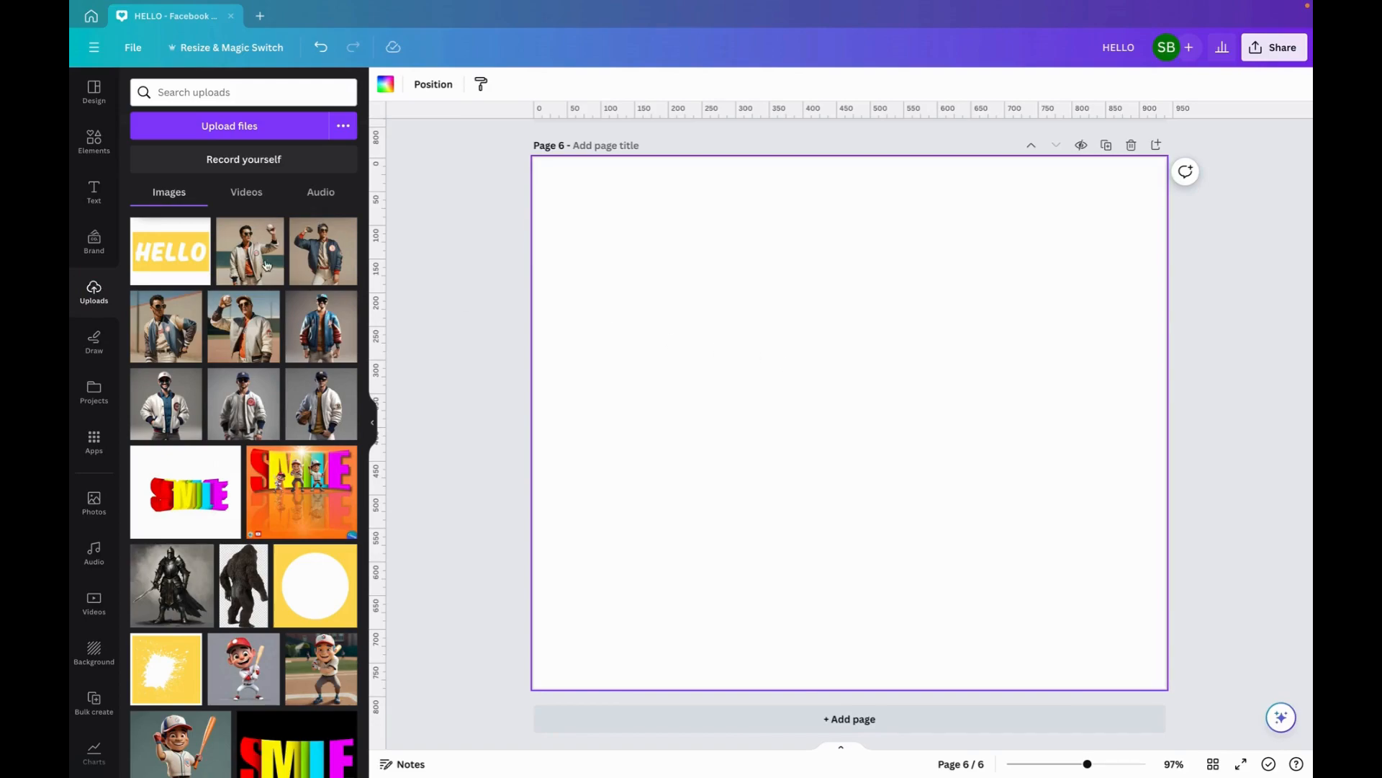
- Place the uploaded HELLO image on the blank page and enlarge it to fill the whole page
{"action": "left_click", "coordinate": [171, 252]}
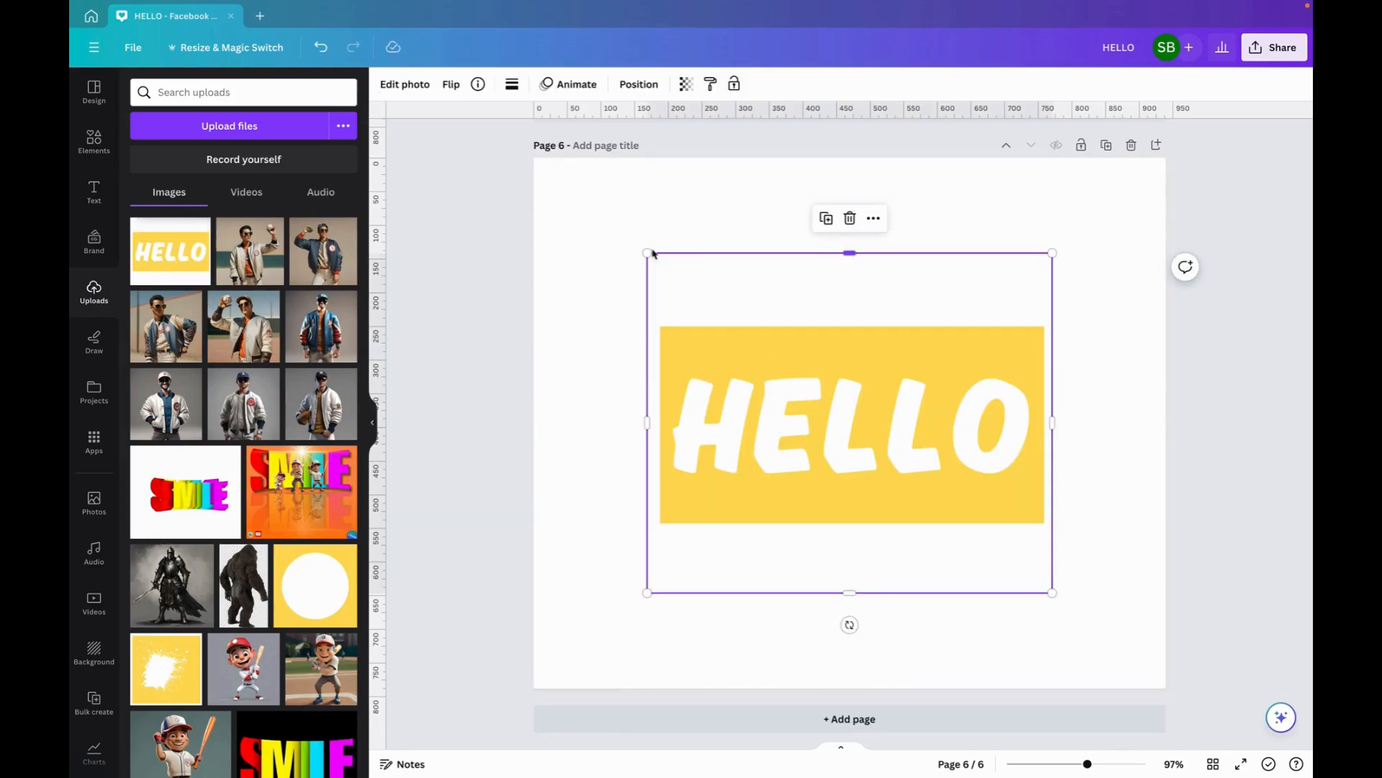
{"action": "left_click_drag", "start_coordinate": [647, 252], "coordinate": [534, 158]}
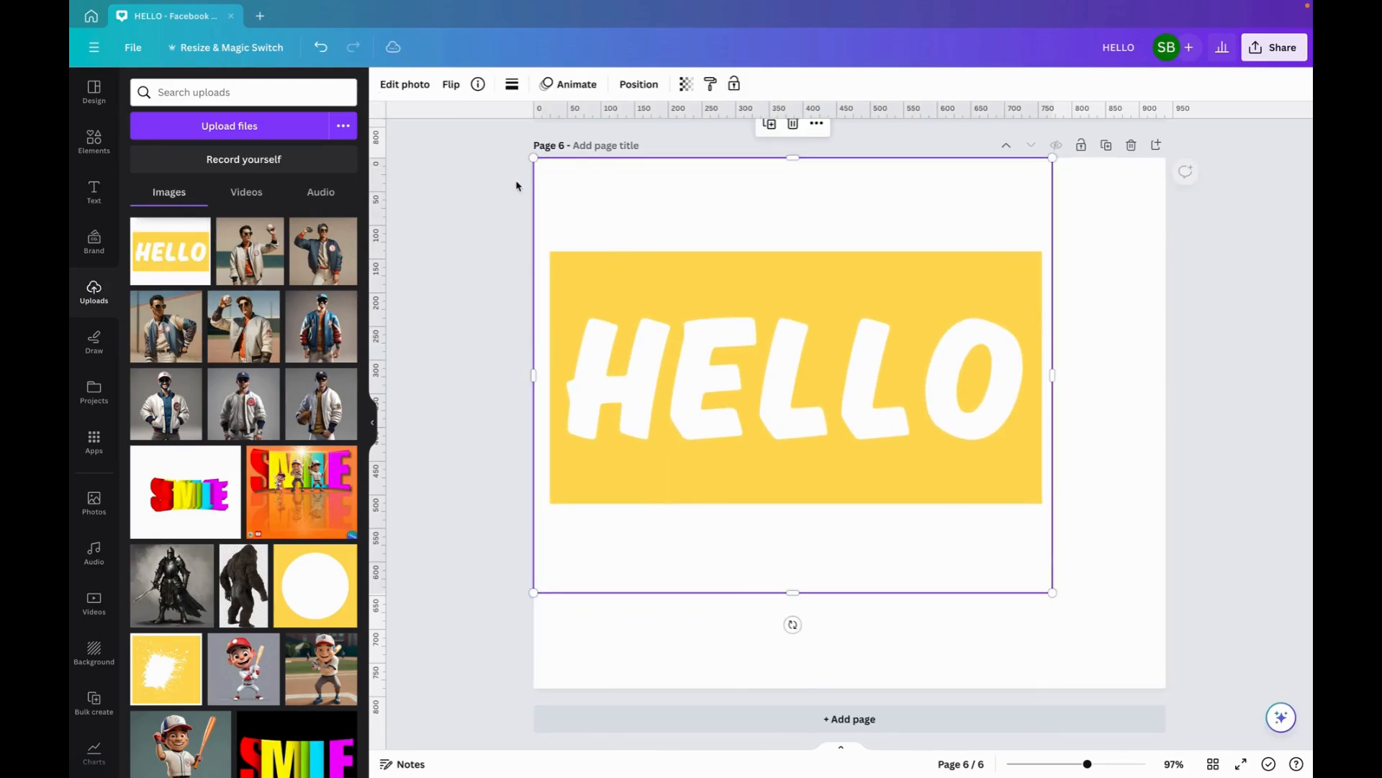
{"action": "left_click_drag", "start_coordinate": [1053, 592], "coordinate": [1182, 669]}
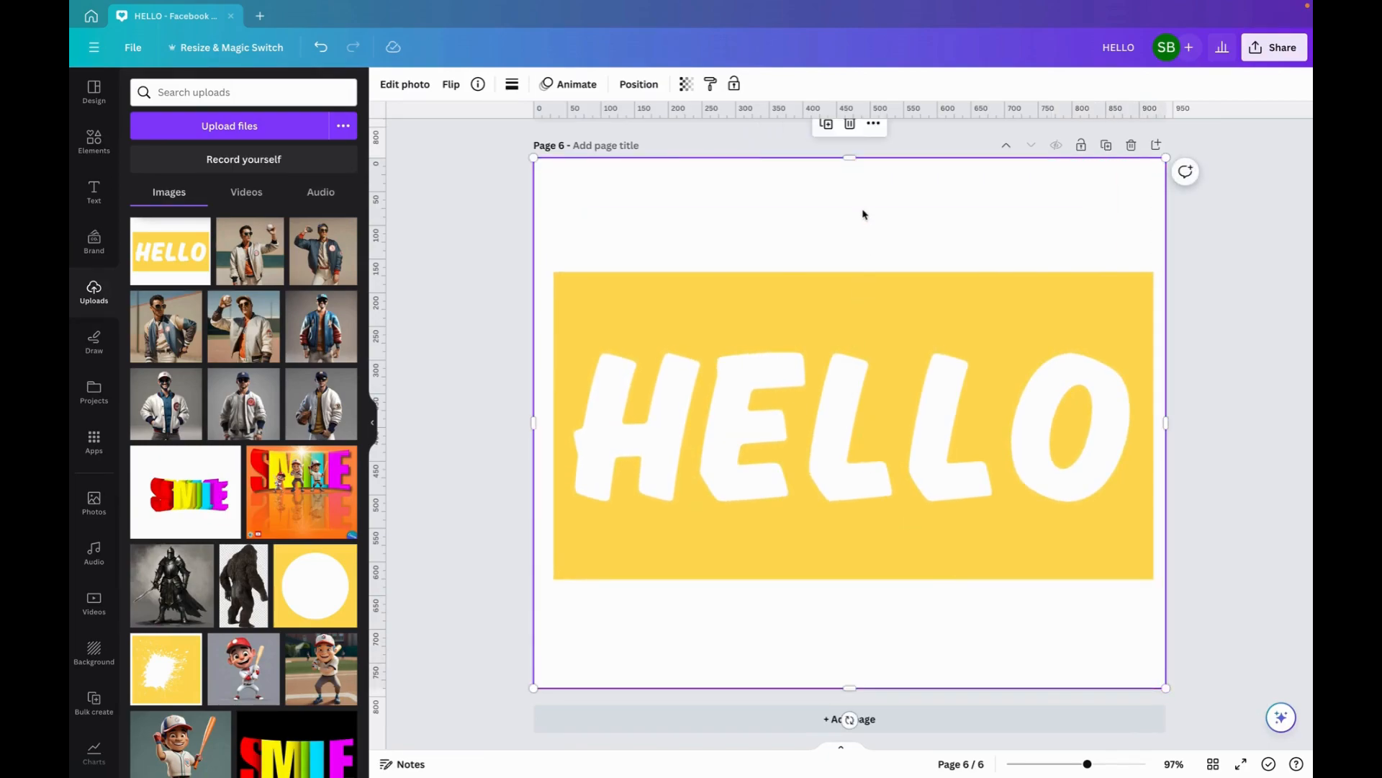
- Crop the white areas above and below the yellow rectangle in the HELLO image and remove its background
{"action": "left_click_drag", "start_coordinate": [850, 157], "coordinate": [849, 184]}
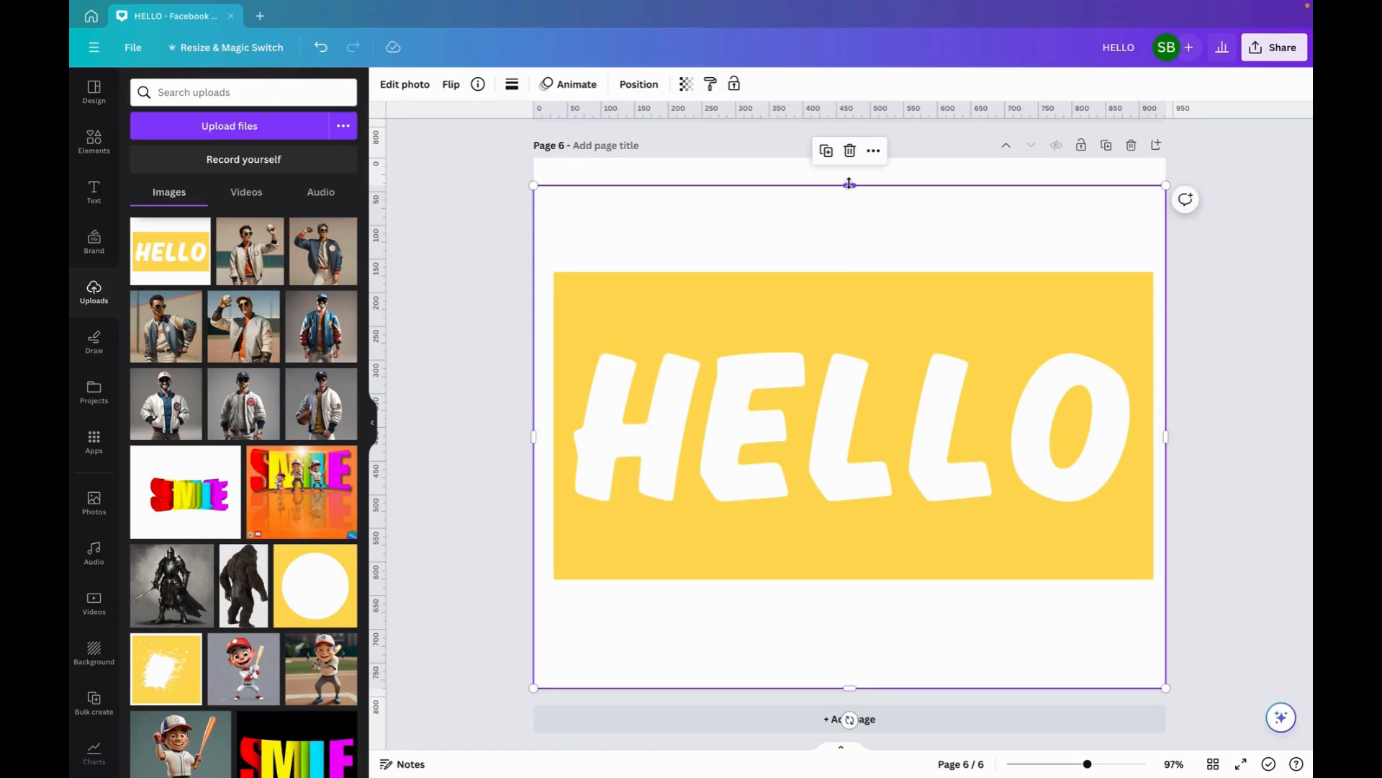
{"action": "left_click_drag", "start_coordinate": [848, 687], "coordinate": [849, 606]}
{"action": "left_click_drag", "start_coordinate": [849, 186], "coordinate": [850, 246]}
{"action": "left_click", "coordinate": [403, 90]}
{"action": "left_click", "coordinate": [166, 193]}
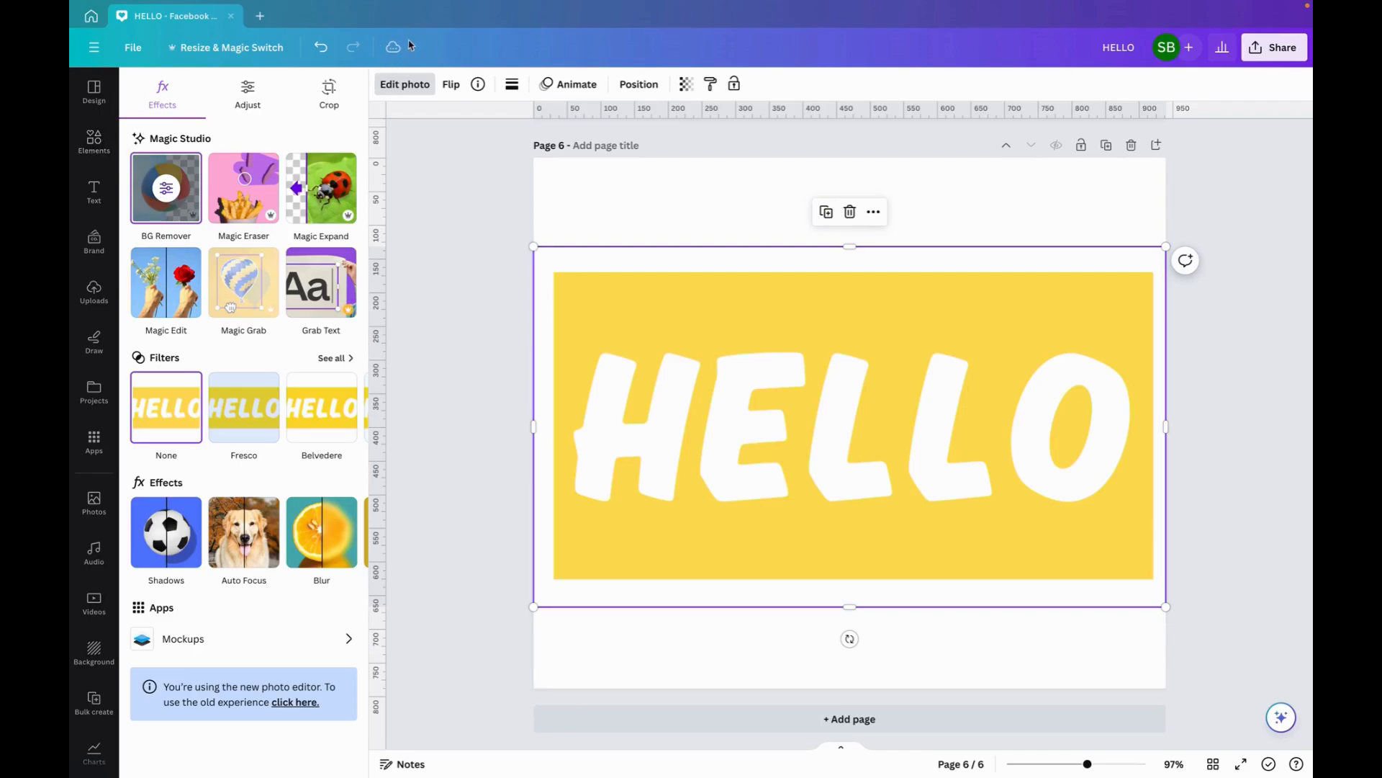
- Add the recently used photo "Happy students waving international flags" to the page
{"action": "left_click", "coordinate": [99, 138]}
{"action": "left_click", "coordinate": [357, 169]}
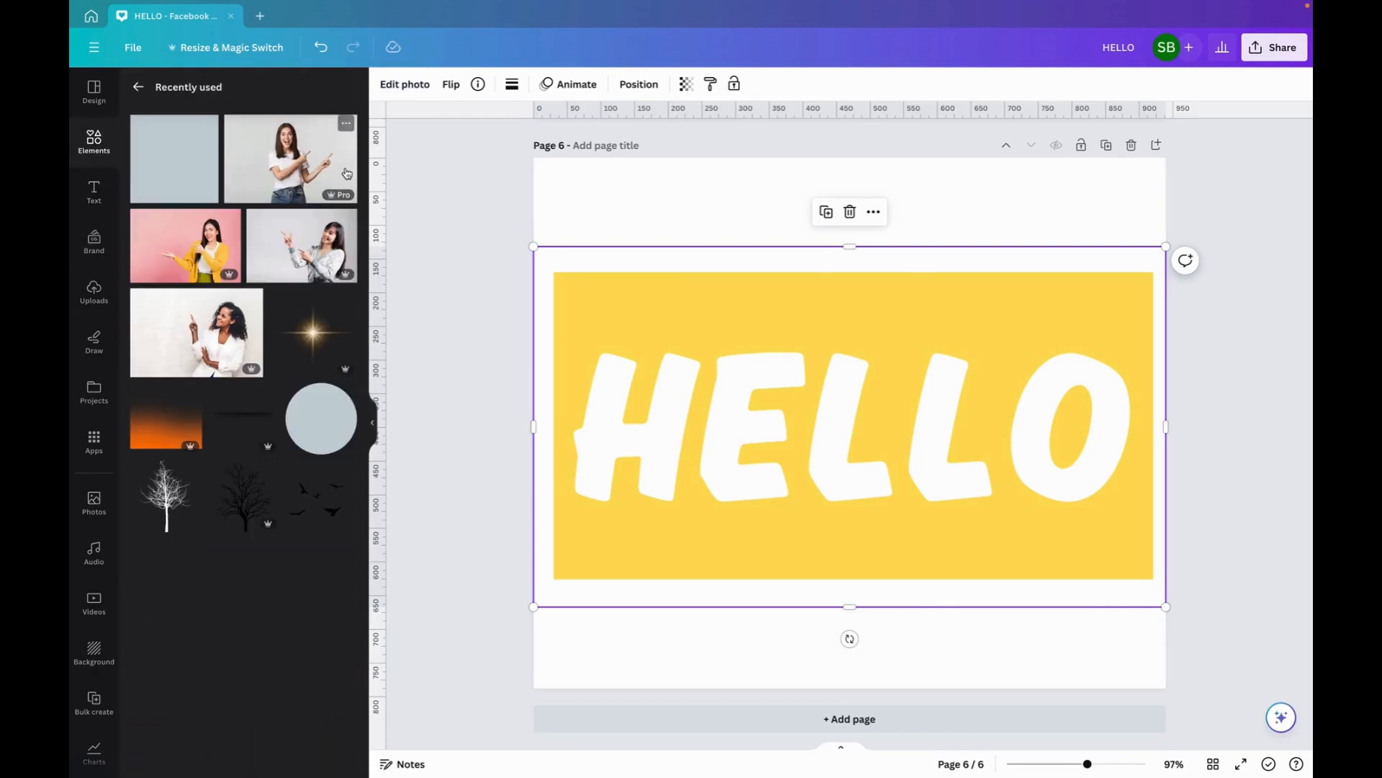
{"action": "scroll", "coordinate": [287, 422], "scroll_direction": "down", "scroll_amount": 1}
{"action": "scroll", "coordinate": [287, 423], "scroll_direction": "down", "scroll_amount": 7}
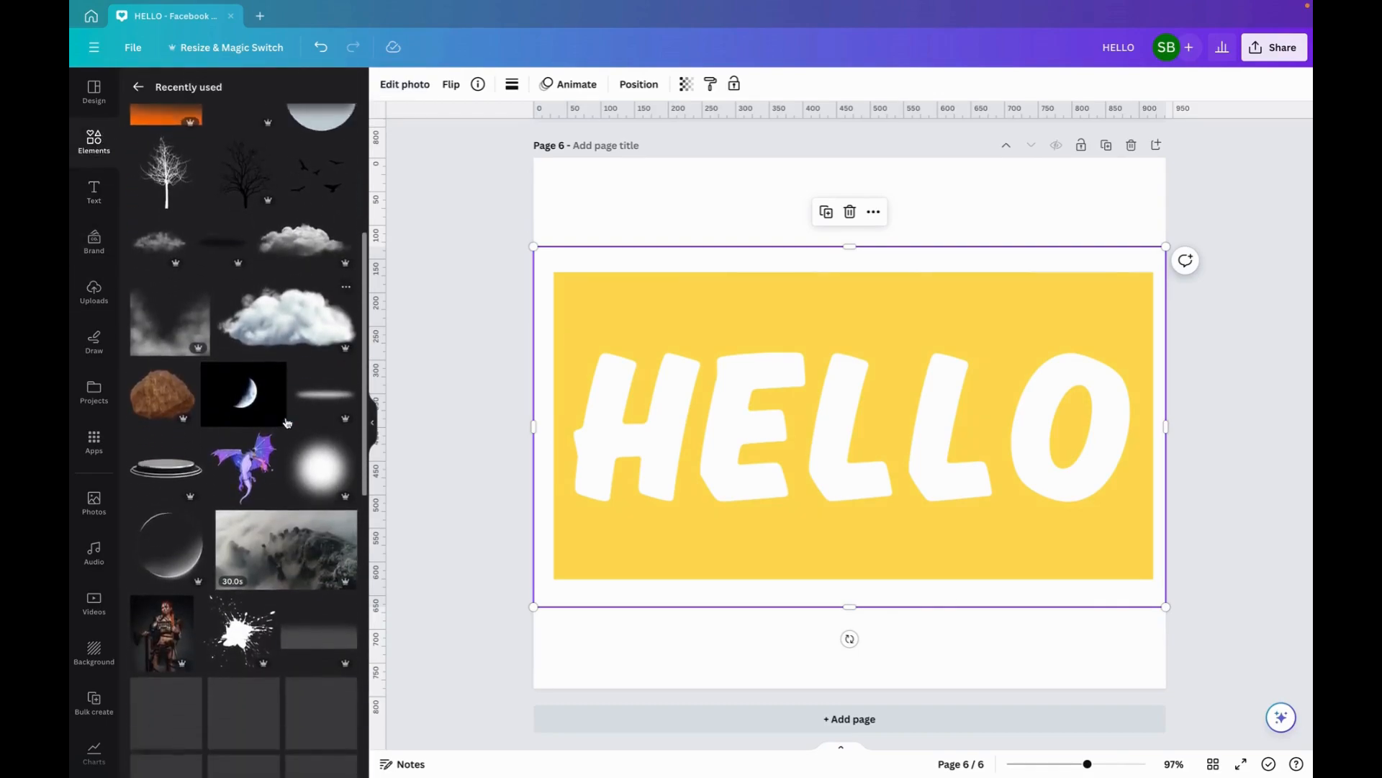
{"action": "scroll", "coordinate": [287, 423], "scroll_direction": "down", "scroll_amount": 5}
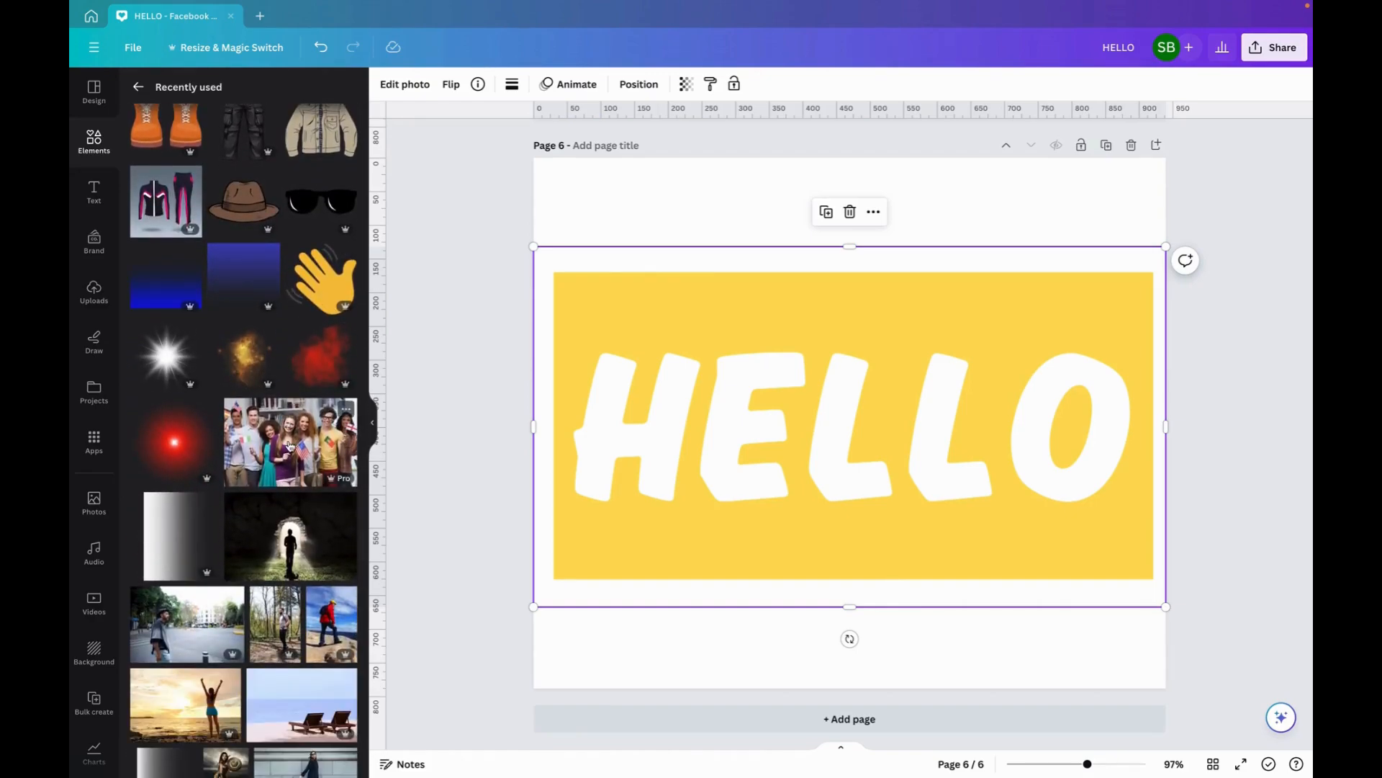
{"action": "left_click", "coordinate": [347, 408]}
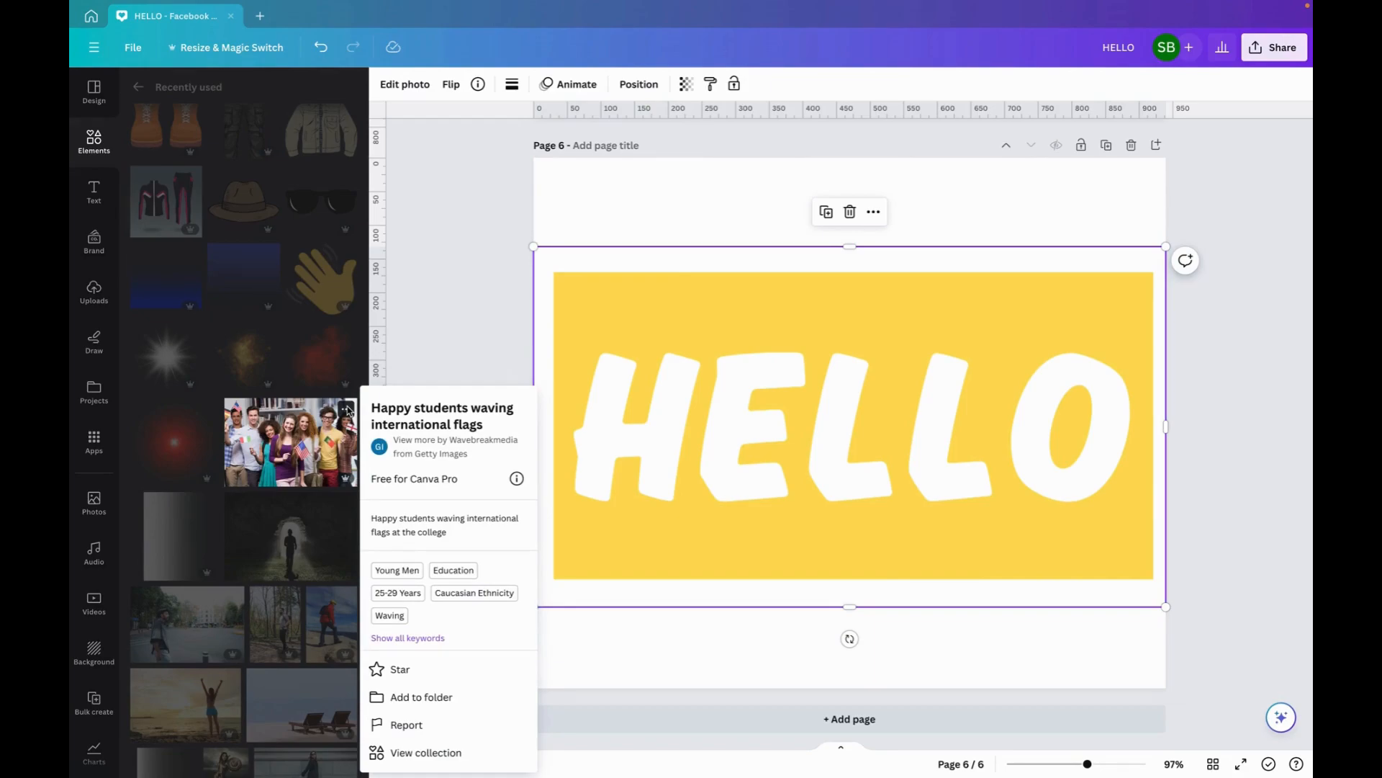
{"action": "left_click", "coordinate": [303, 458]}
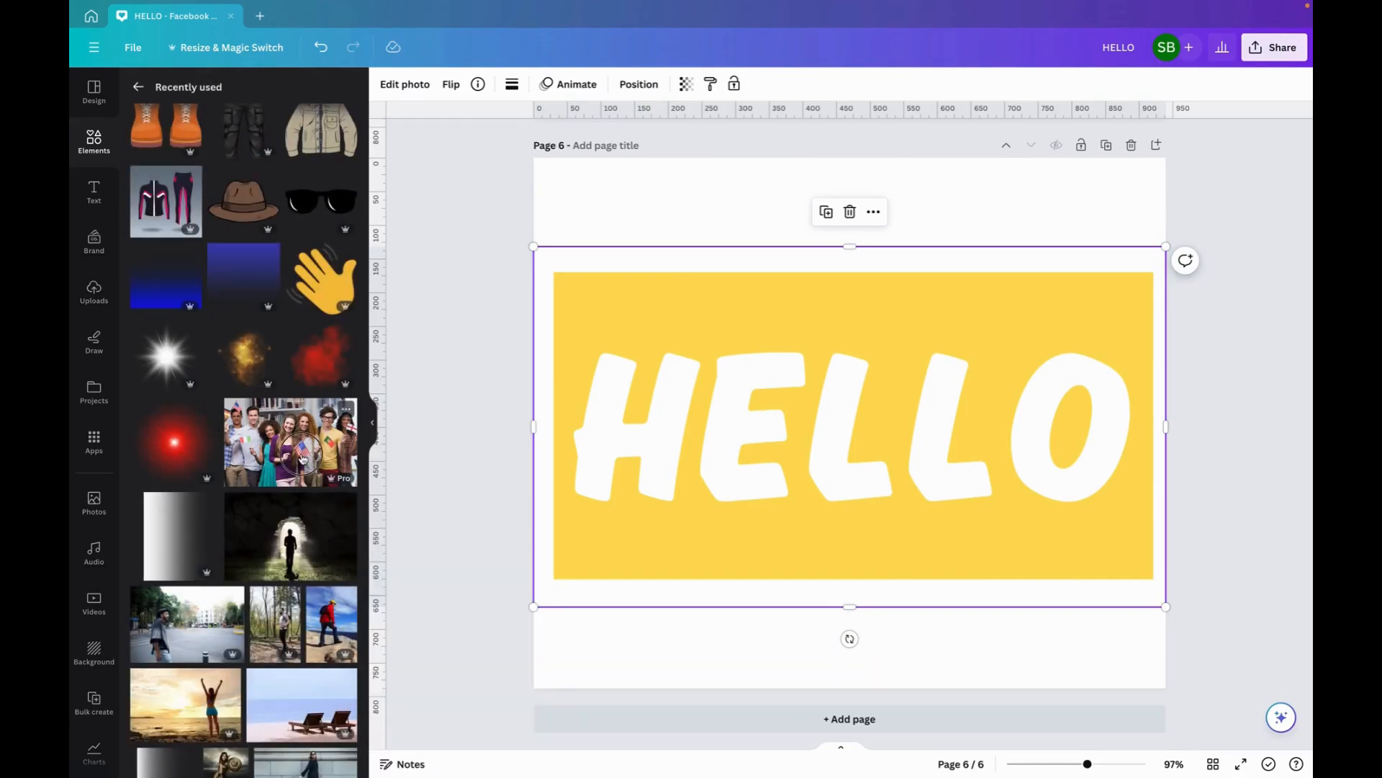
{"action": "left_click", "coordinate": [303, 459]}
- Resize the students photo so it covers all the HELLO letters while staying within the yellow rectangle
{"action": "left_click_drag", "start_coordinate": [723, 422], "coordinate": [565, 423]}
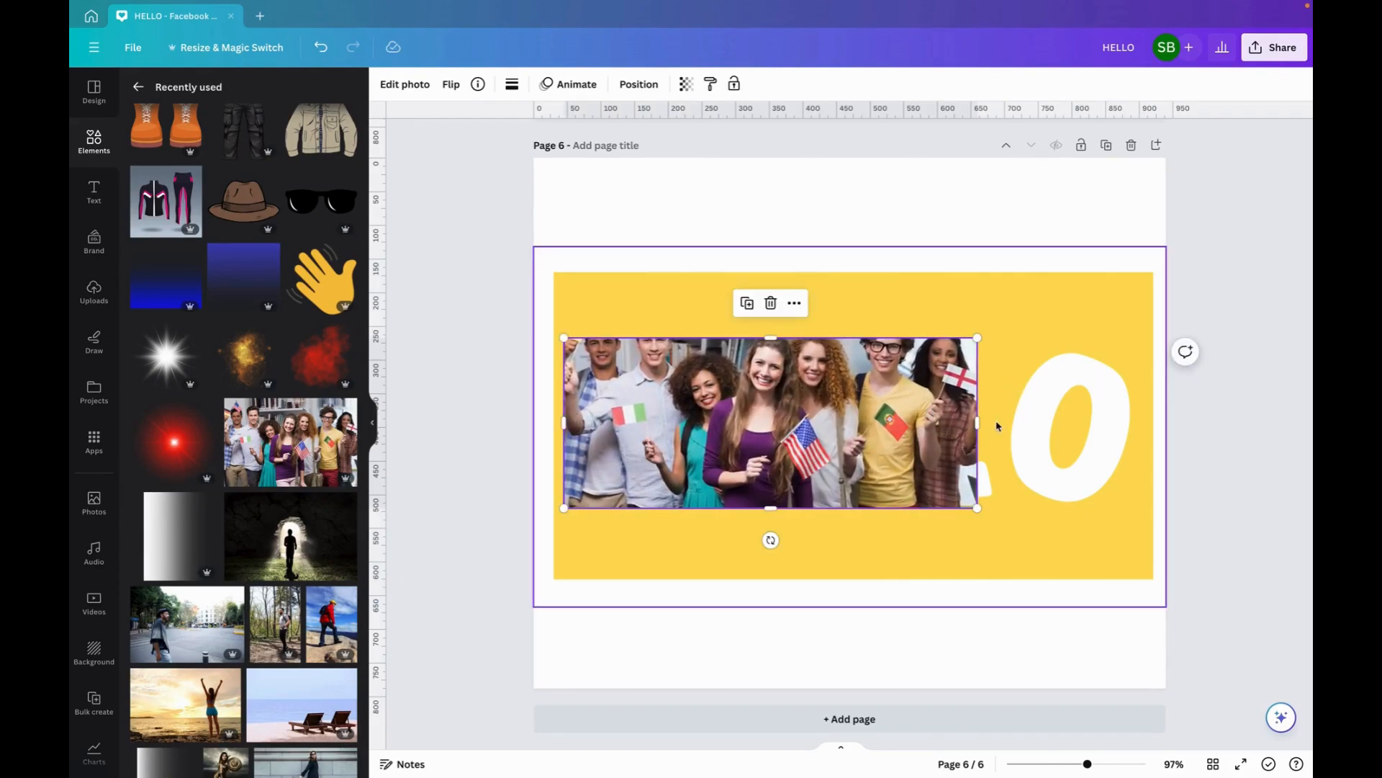
{"action": "left_click_drag", "start_coordinate": [977, 422], "coordinate": [1142, 424]}
{"action": "left_click_drag", "start_coordinate": [851, 519], "coordinate": [854, 548]}
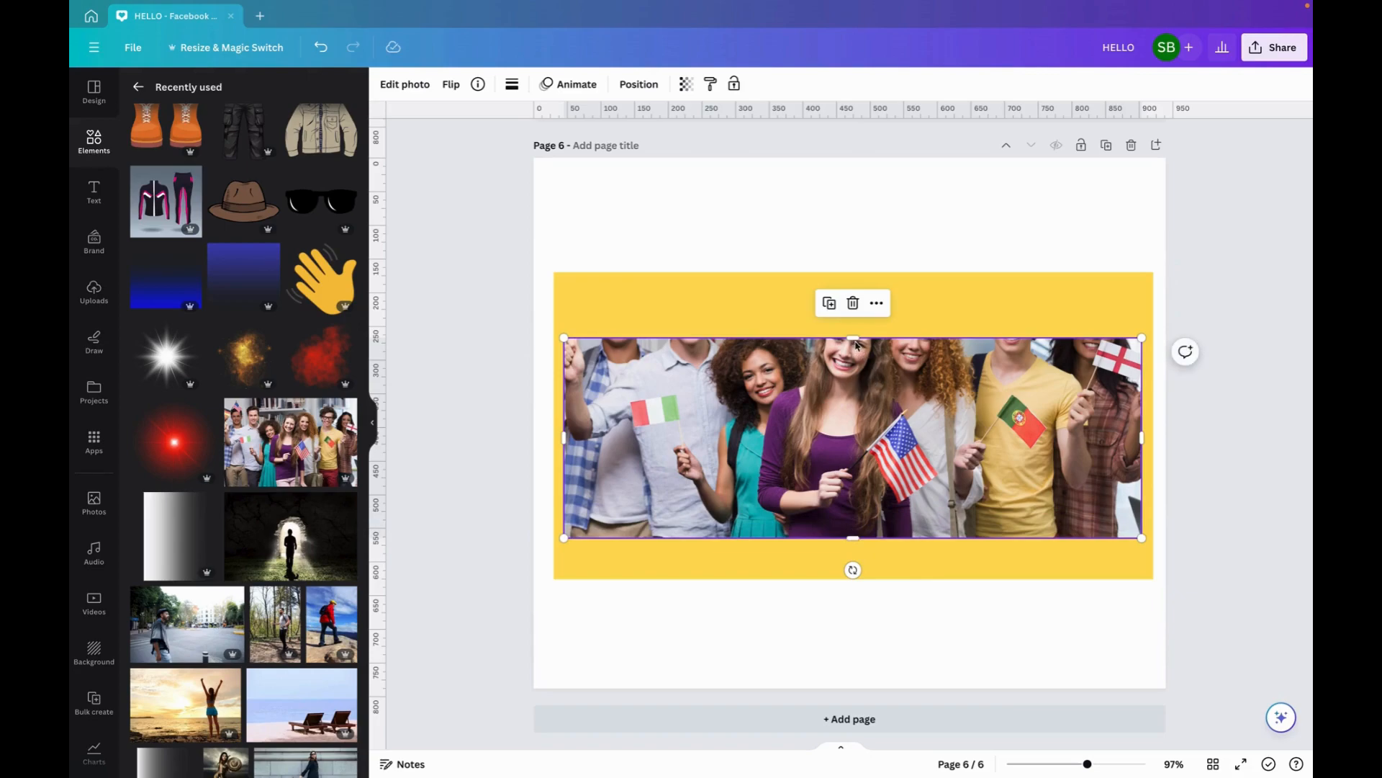
{"action": "left_click_drag", "start_coordinate": [854, 337], "coordinate": [854, 309]}
- Send the students photo to the back so it shows through the HELLO letters
{"action": "right_click", "coordinate": [825, 374]}
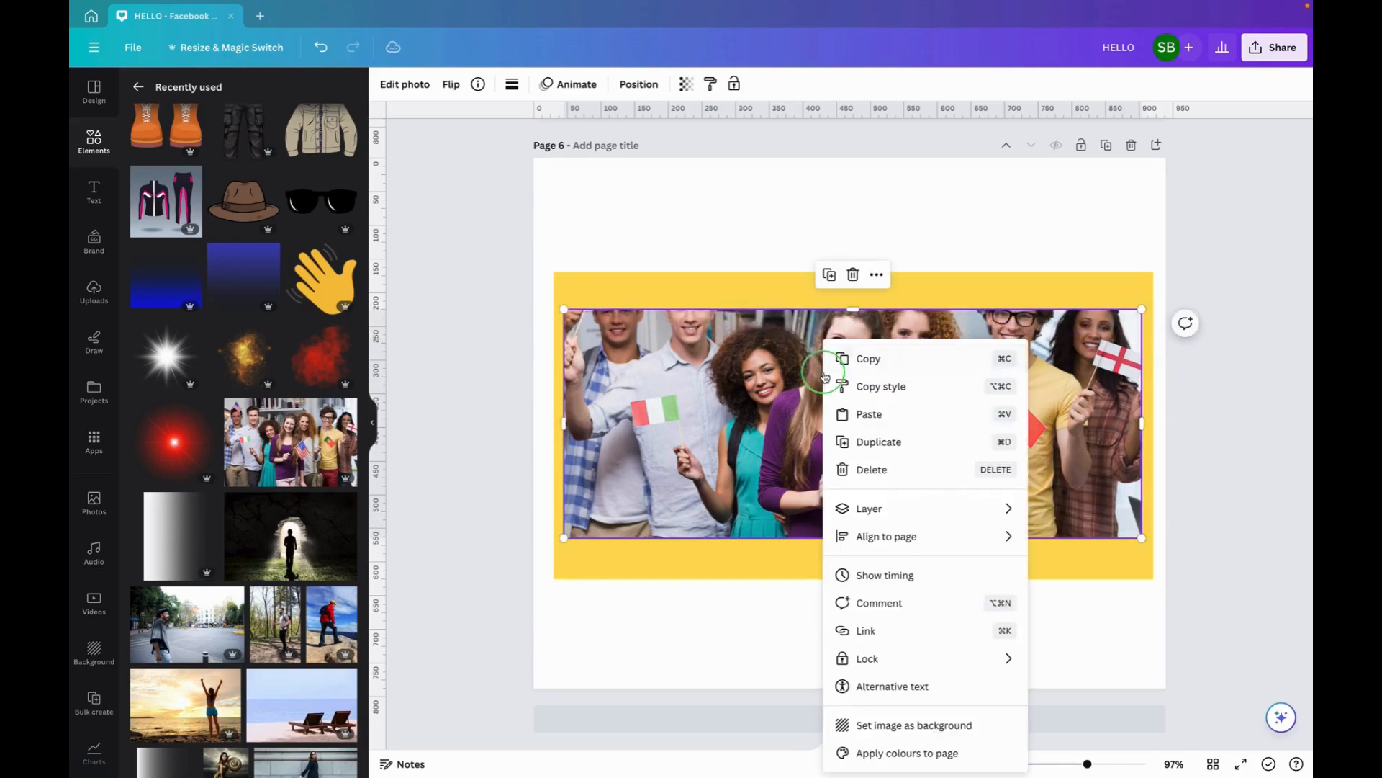
{"action": "mouse_move", "coordinate": [888, 510]}
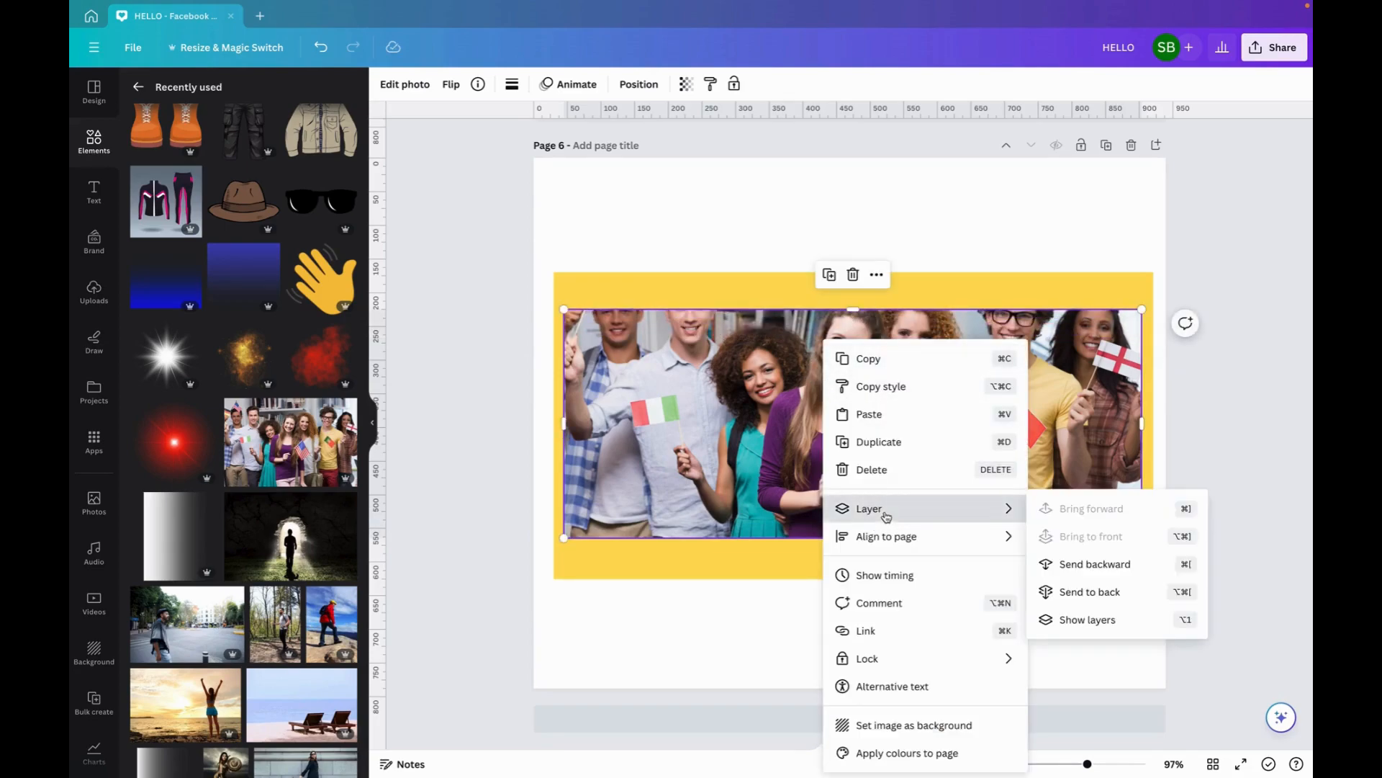
{"action": "left_click", "coordinate": [1090, 592]}
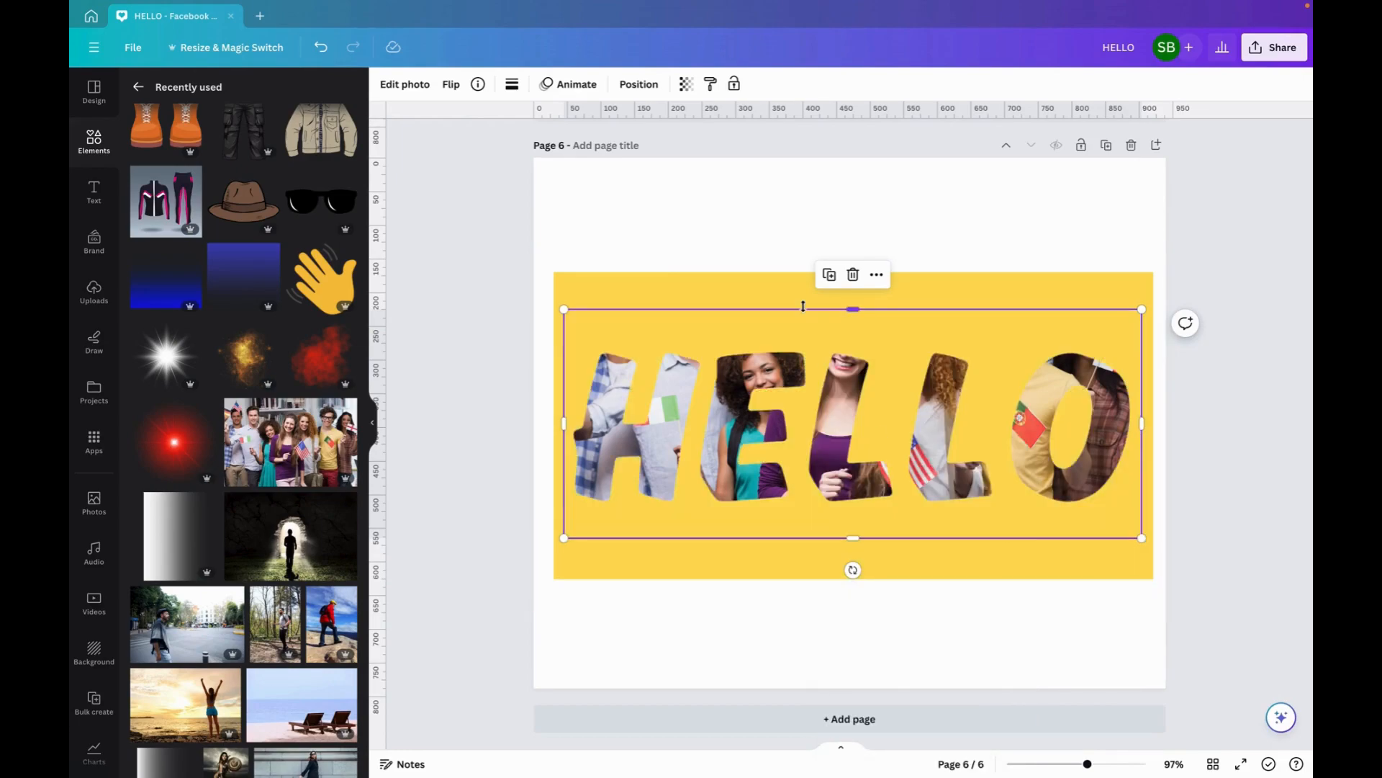
{"action": "left_click", "coordinate": [782, 226]}
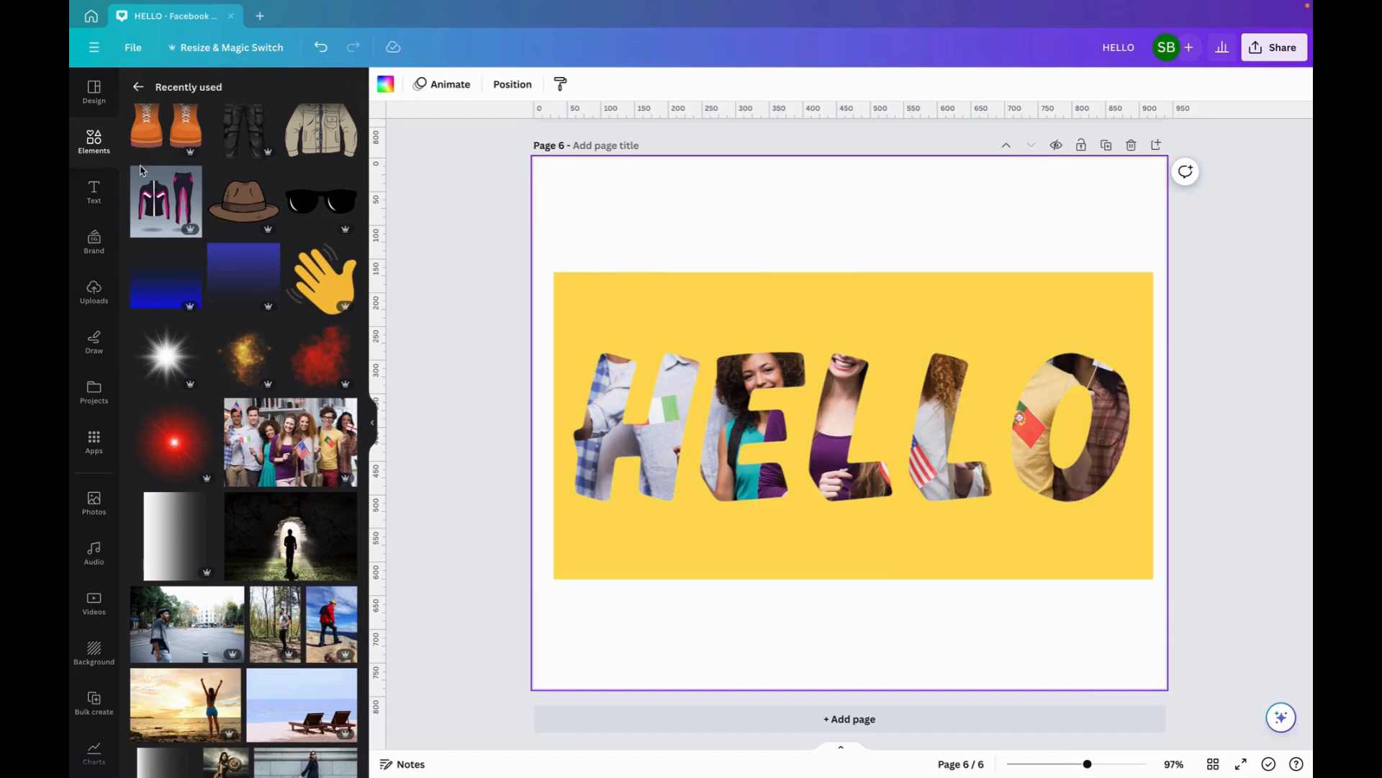
- Add a square shape and stretch it into a wide strip covering the white area above the yellow rectangle
{"action": "left_click", "coordinate": [93, 191]}
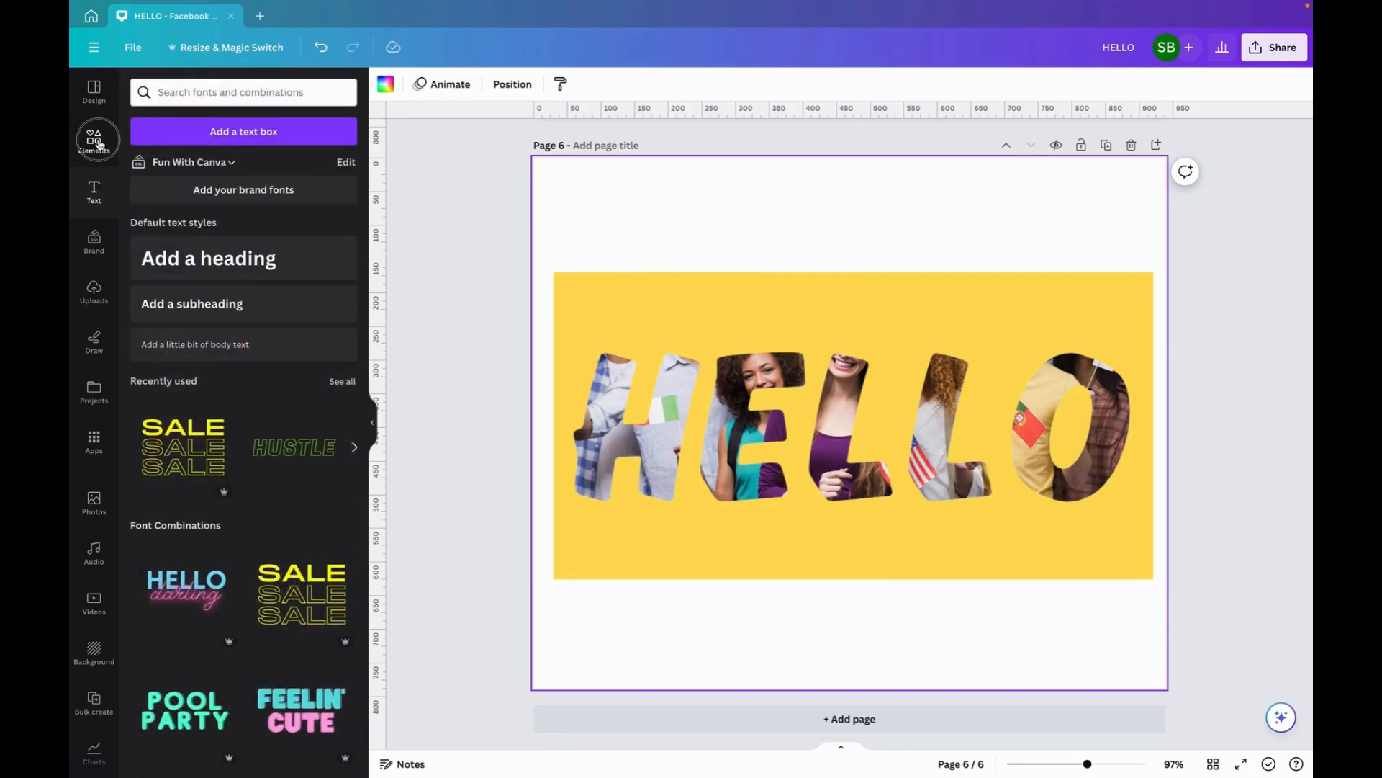
{"action": "left_click", "coordinate": [99, 144]}
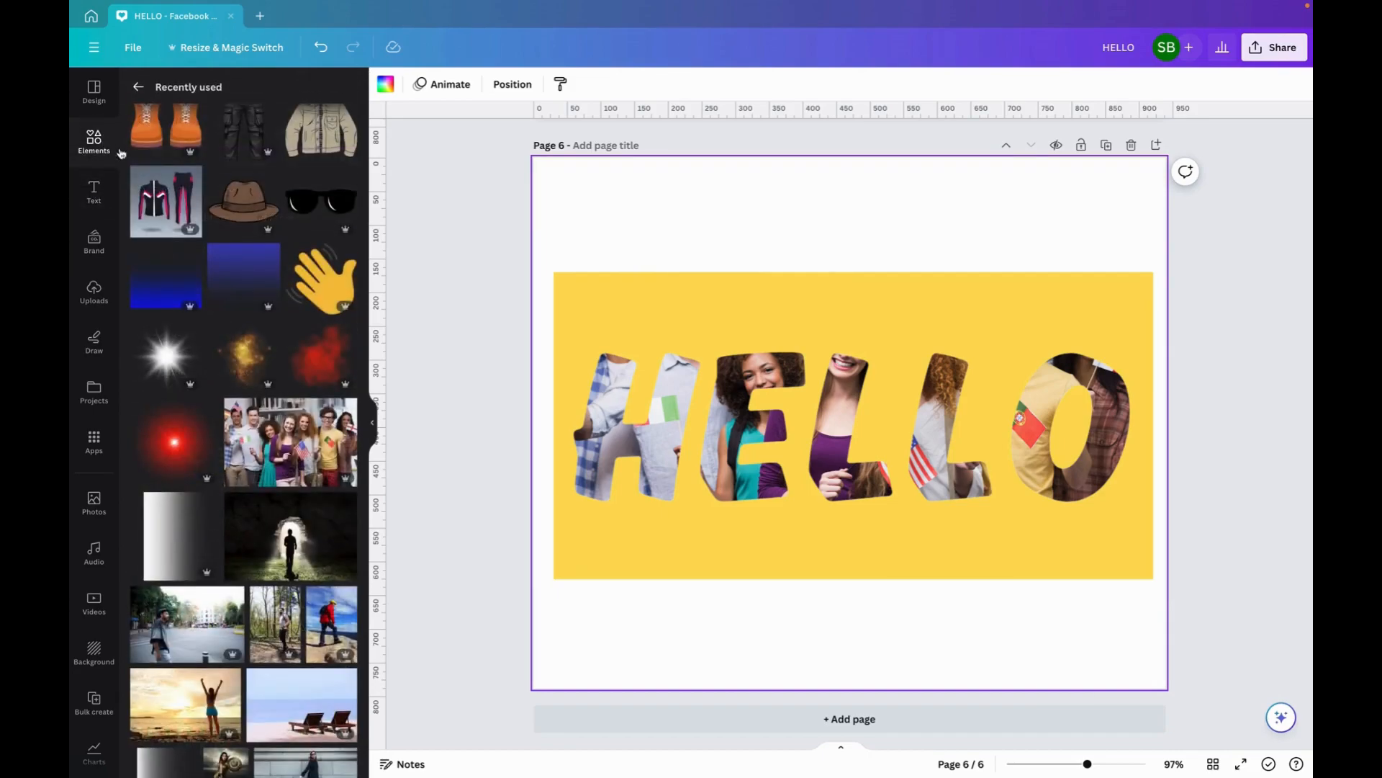
{"action": "left_click", "coordinate": [139, 91]}
{"action": "left_click", "coordinate": [156, 305]}
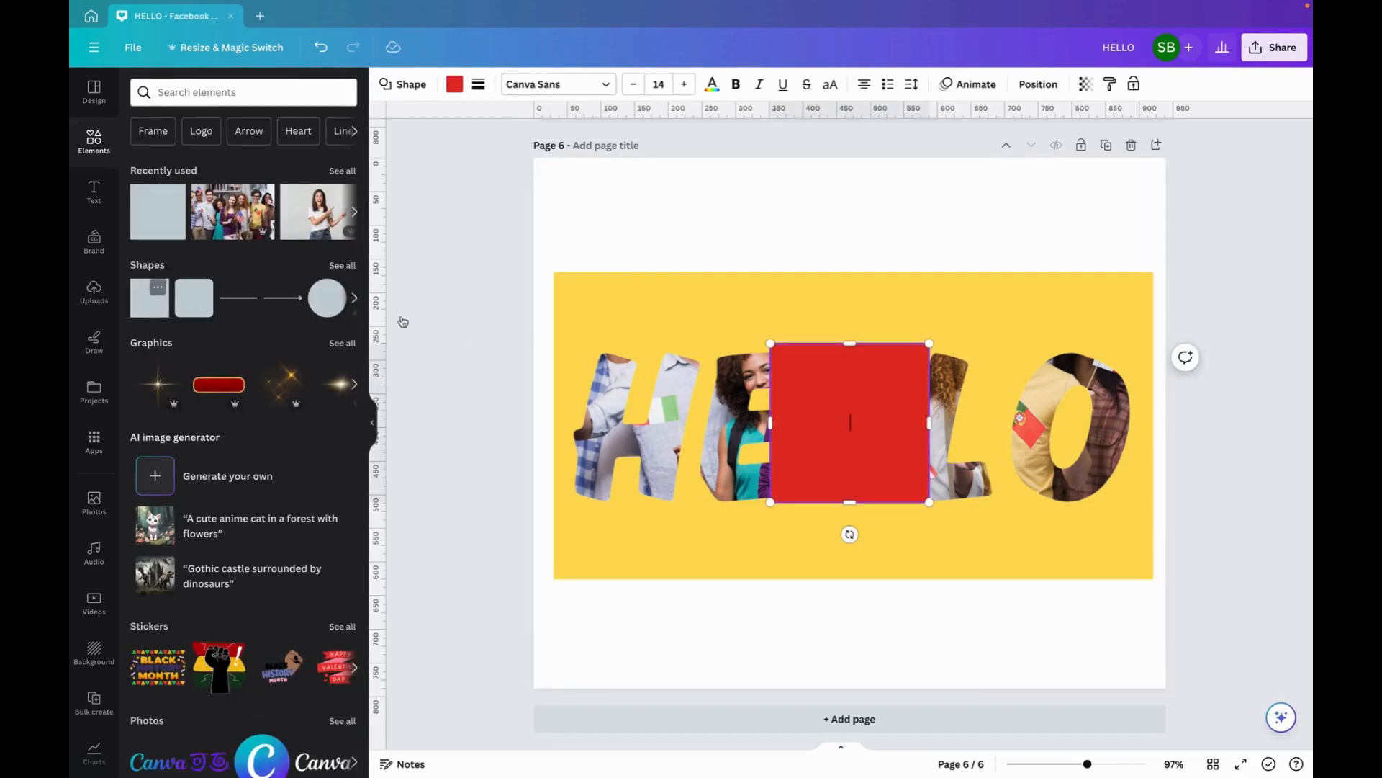
{"action": "left_click_drag", "start_coordinate": [789, 460], "coordinate": [525, 235]}
{"action": "left_click_drag", "start_coordinate": [586, 274], "coordinate": [591, 286]}
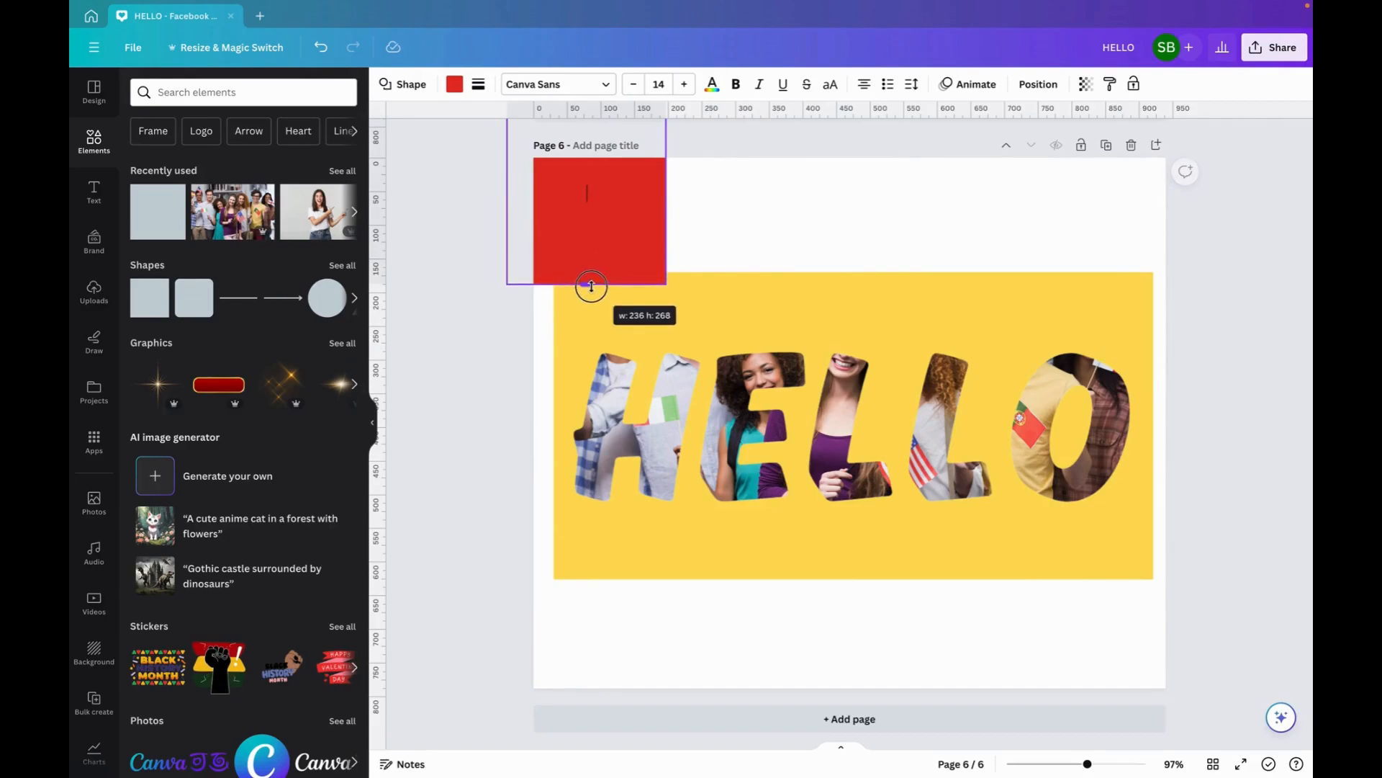
{"action": "left_click_drag", "start_coordinate": [667, 220], "coordinate": [1297, 221]}
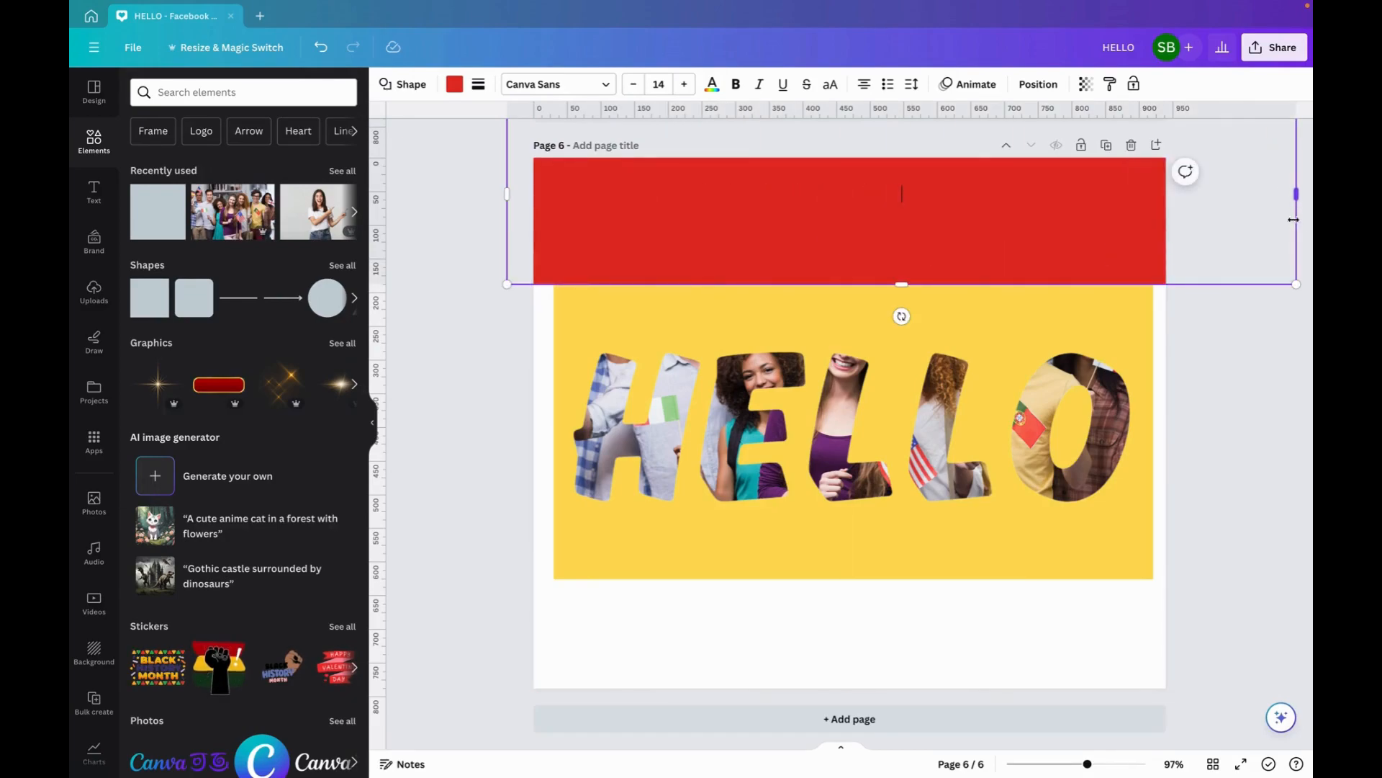
- Fill the wide strip above the HELLO text with the same yellow as the rectangle
{"action": "left_click", "coordinate": [455, 86]}
{"action": "left_click", "coordinate": [264, 629]}
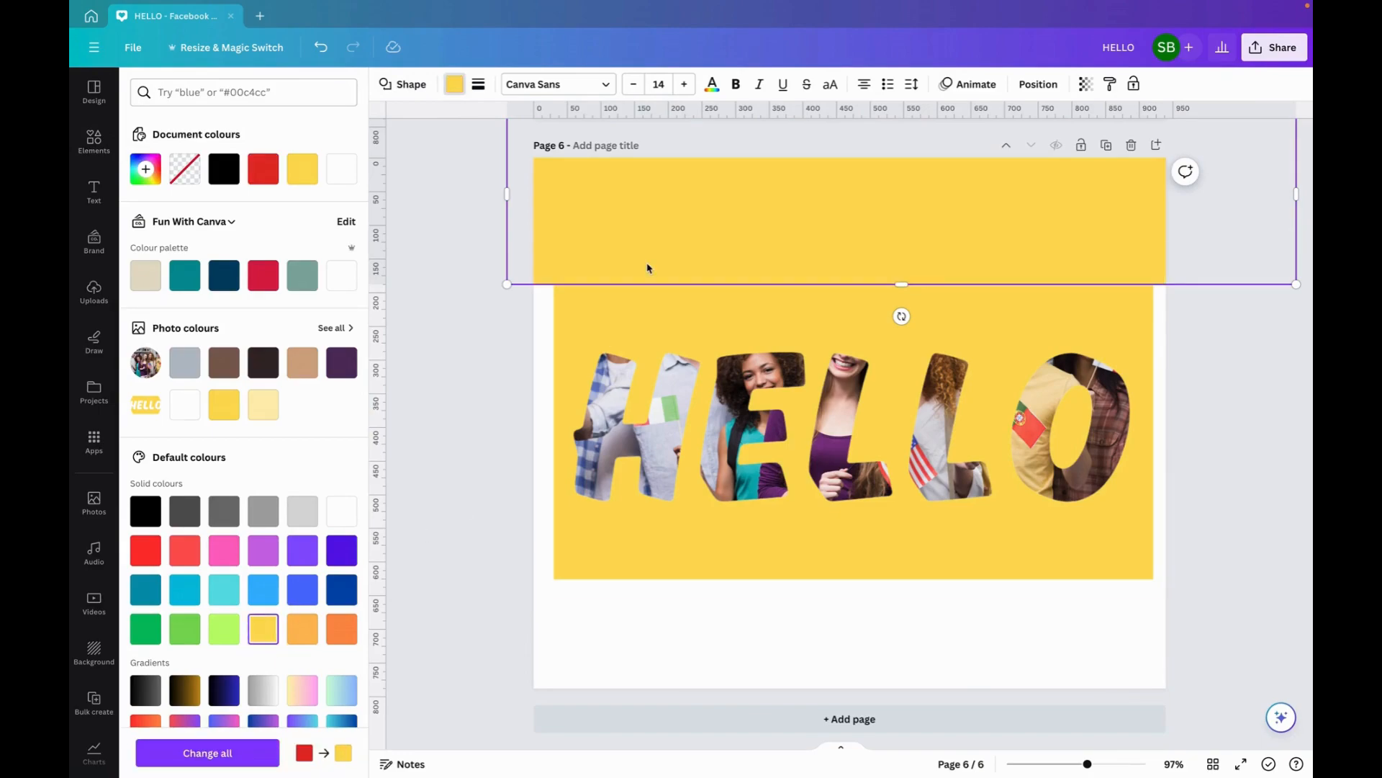
{"action": "left_click", "coordinate": [470, 279]}
- Duplicate the yellow strip and place the copy over the white area below the HELLO text
{"action": "left_click", "coordinate": [595, 243]}
{"action": "left_click", "coordinate": [491, 403]}
{"action": "left_click", "coordinate": [663, 257]}
{"action": "left_click", "coordinate": [877, 319]}
{"action": "left_click", "coordinate": [789, 231]}
{"action": "left_click_drag", "start_coordinate": [789, 230], "coordinate": [773, 678]}
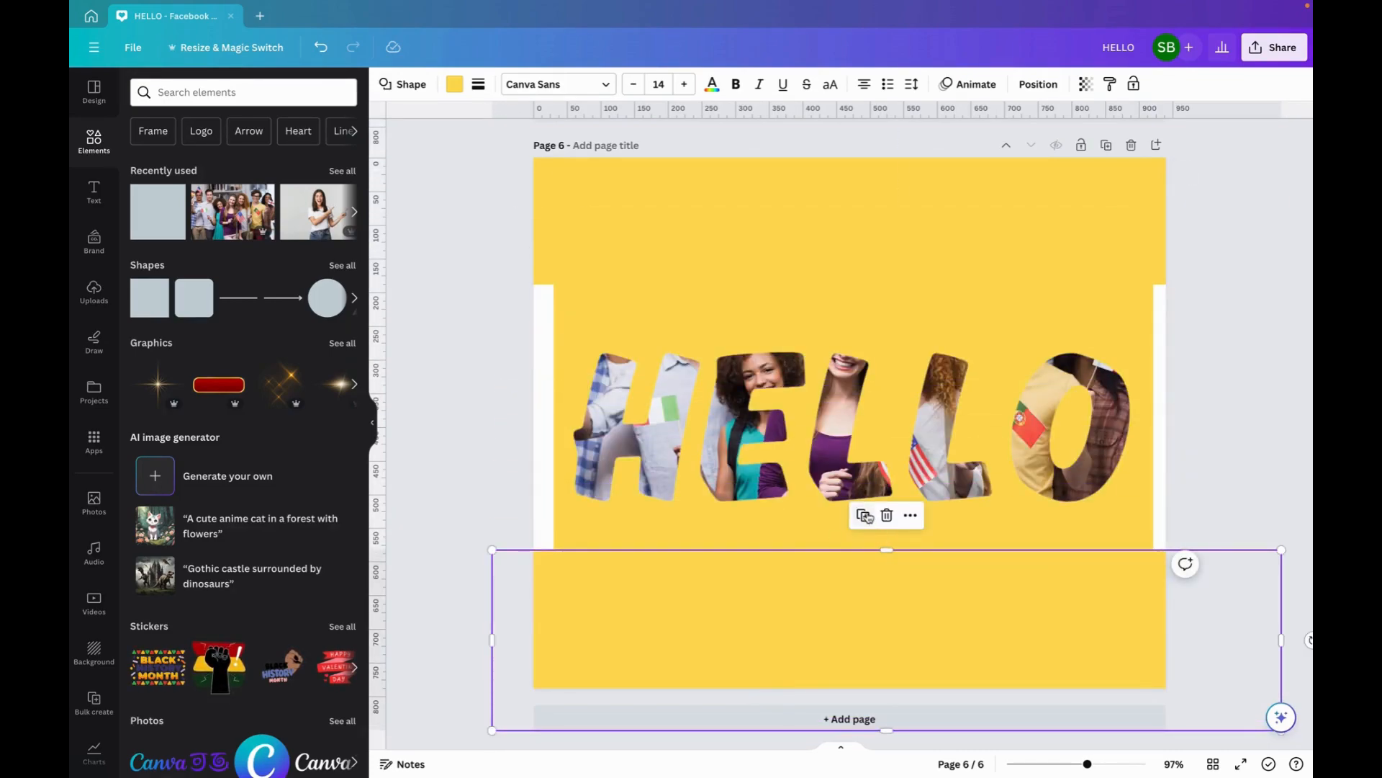
- Cover the page's white left edge with a narrow vertical copy of the yellow strip and duplicate it over the right edge
{"action": "left_click_drag", "start_coordinate": [1291, 651], "coordinate": [564, 673]}
{"action": "left_click_drag", "start_coordinate": [536, 560], "coordinate": [536, 252]}
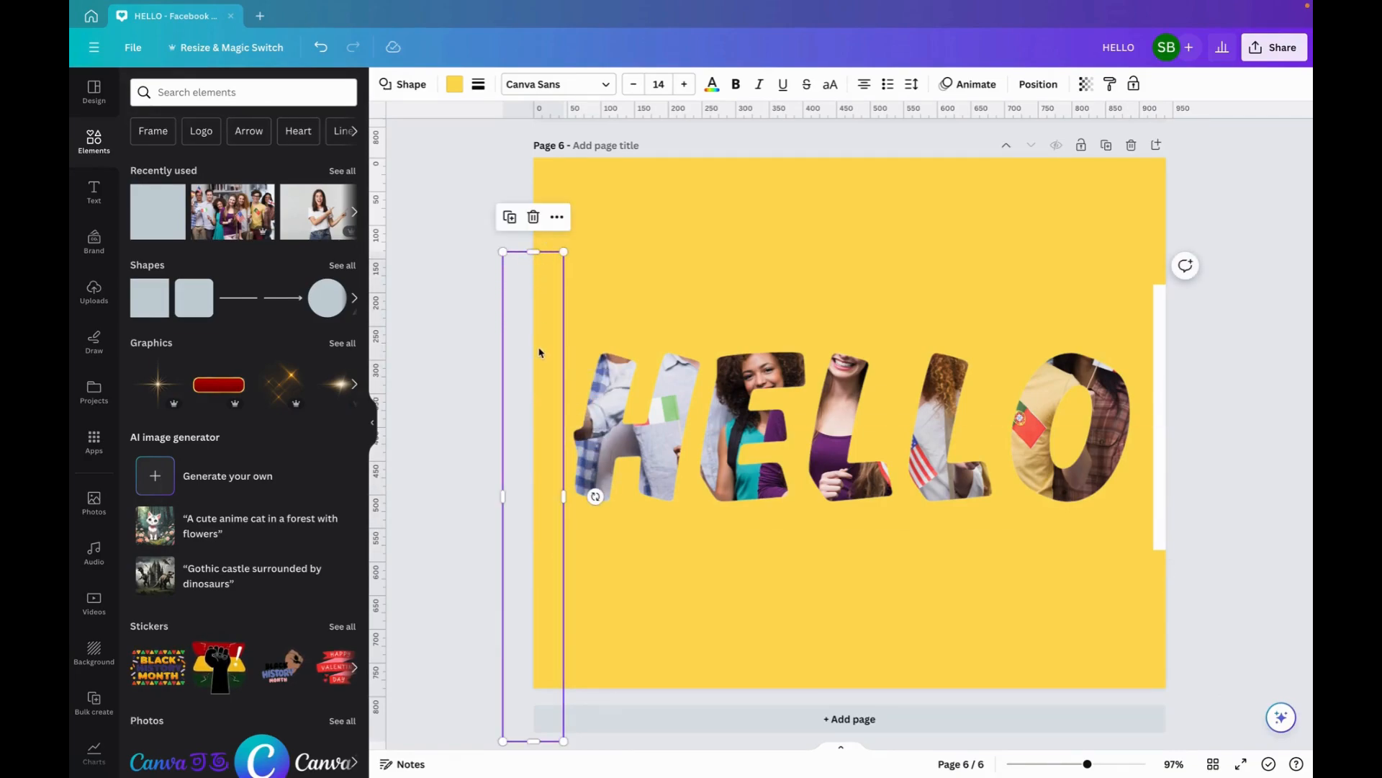
{"action": "left_click", "coordinate": [510, 217]}
{"action": "left_click_drag", "start_coordinate": [531, 247], "coordinate": [1167, 455]}
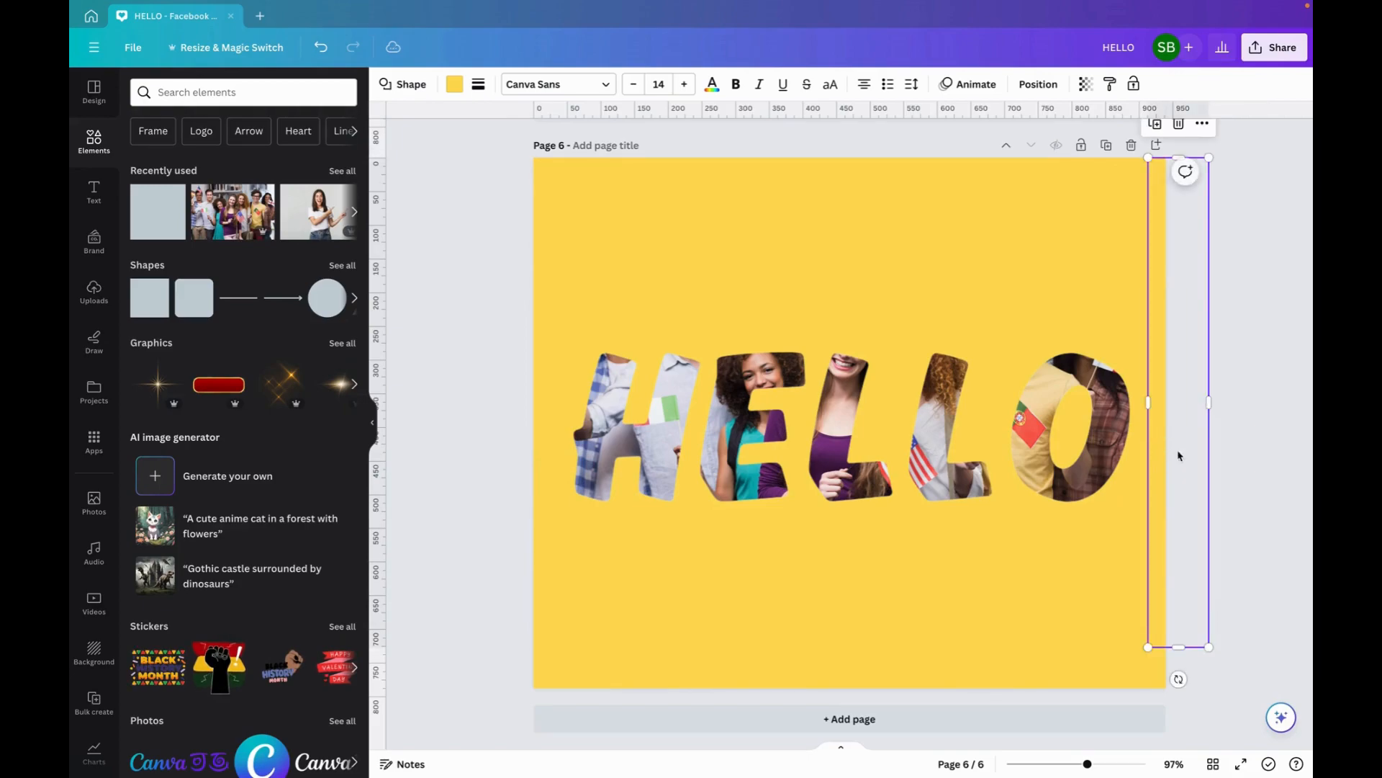
{"action": "left_click", "coordinate": [1247, 453]}
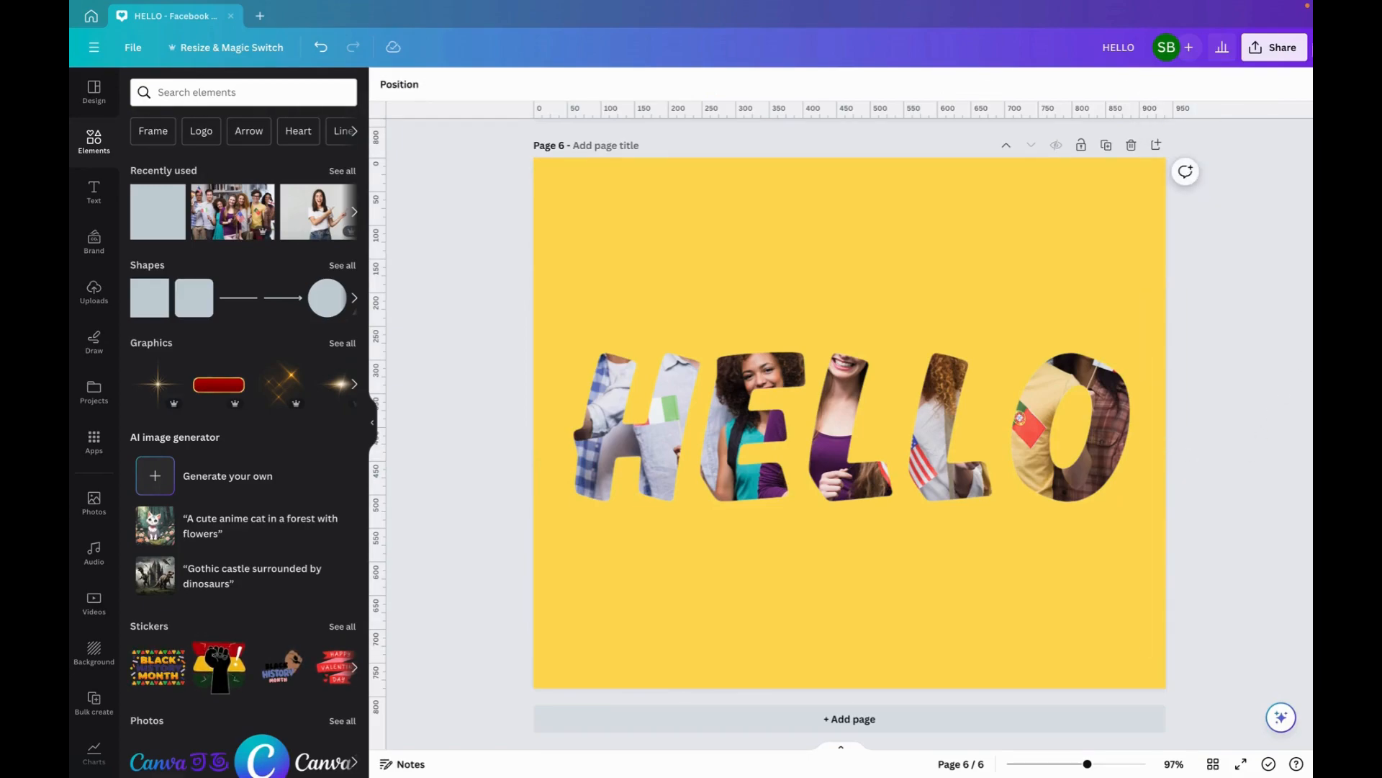
- Download only the current page, page 6, as a PNG
{"action": "left_click", "coordinate": [1274, 47]}
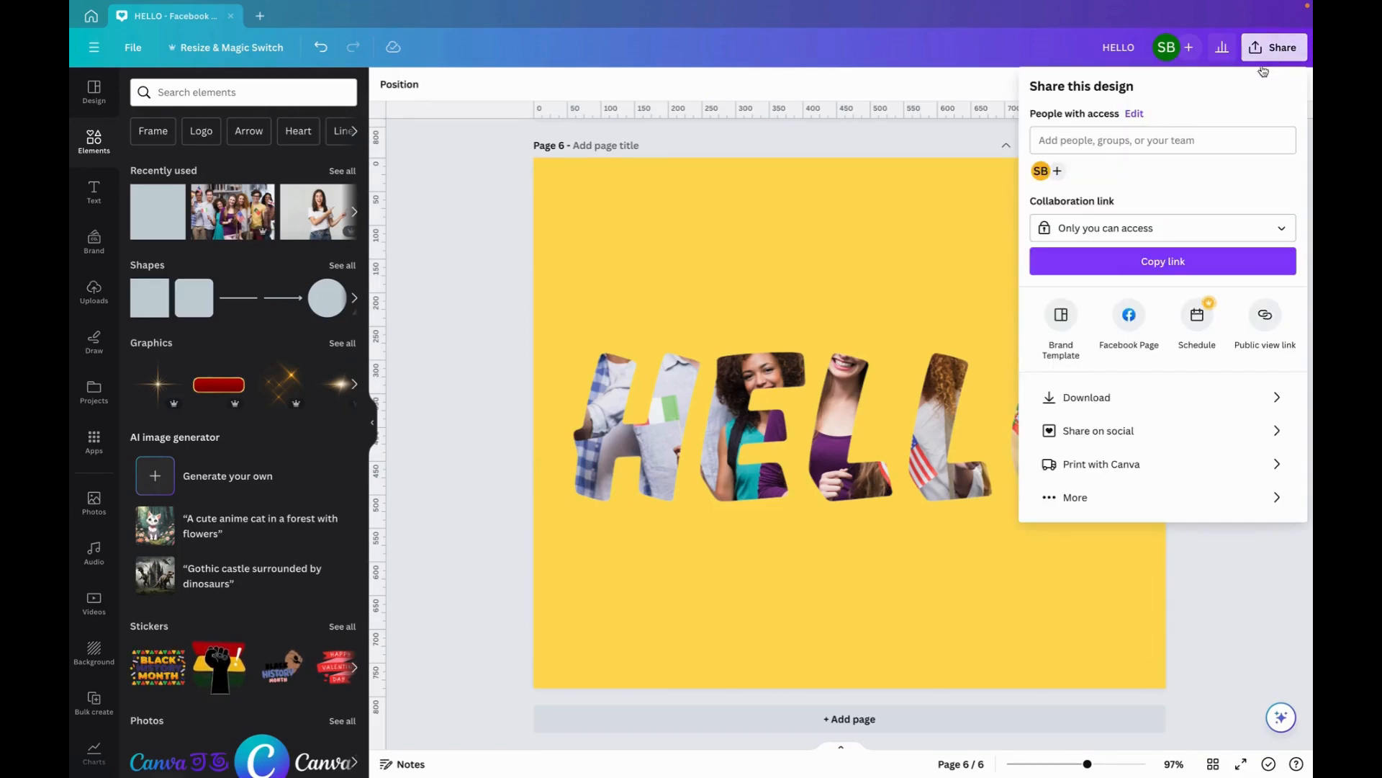
{"action": "left_click", "coordinate": [1073, 400]}
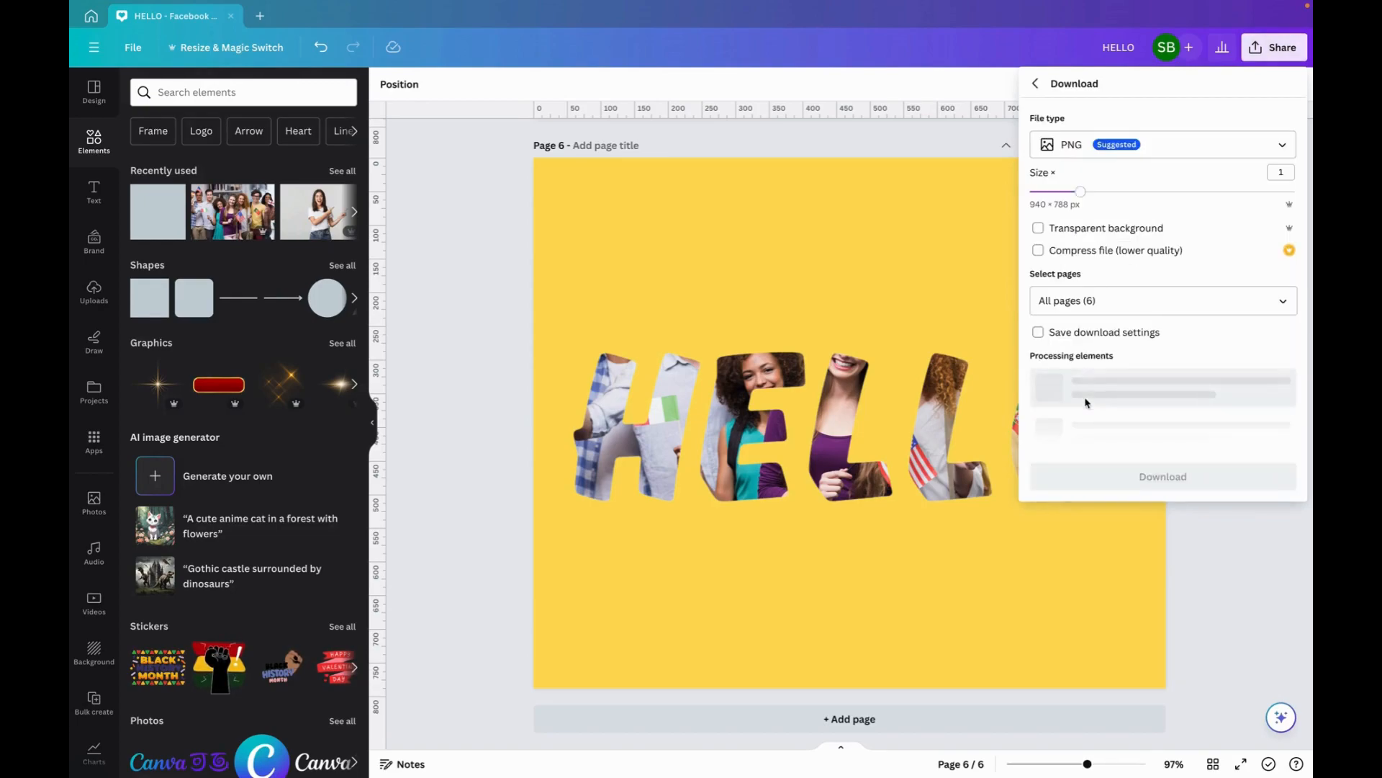
{"action": "left_click", "coordinate": [1098, 301]}
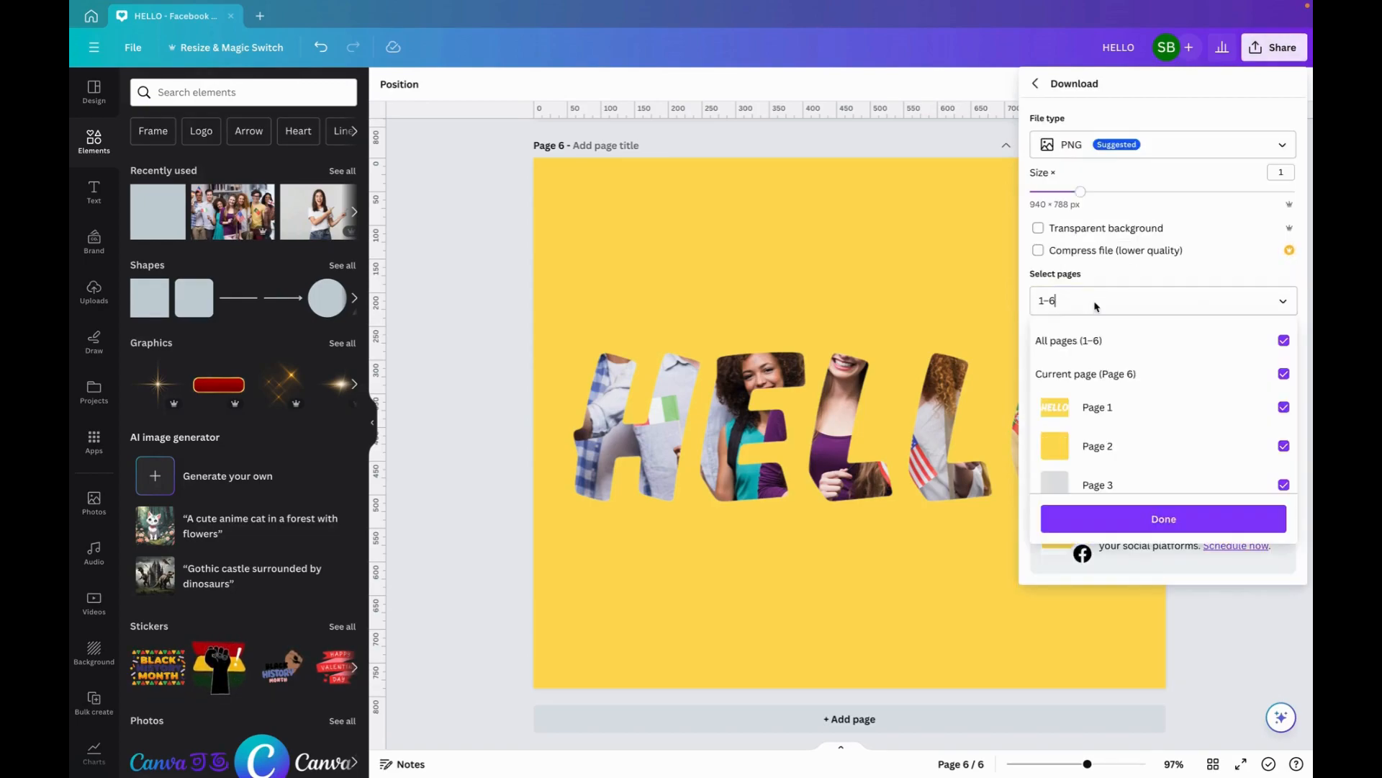
{"action": "left_click", "coordinate": [1084, 340]}
{"action": "left_click", "coordinate": [1084, 374]}
{"action": "left_click", "coordinate": [1116, 520]}
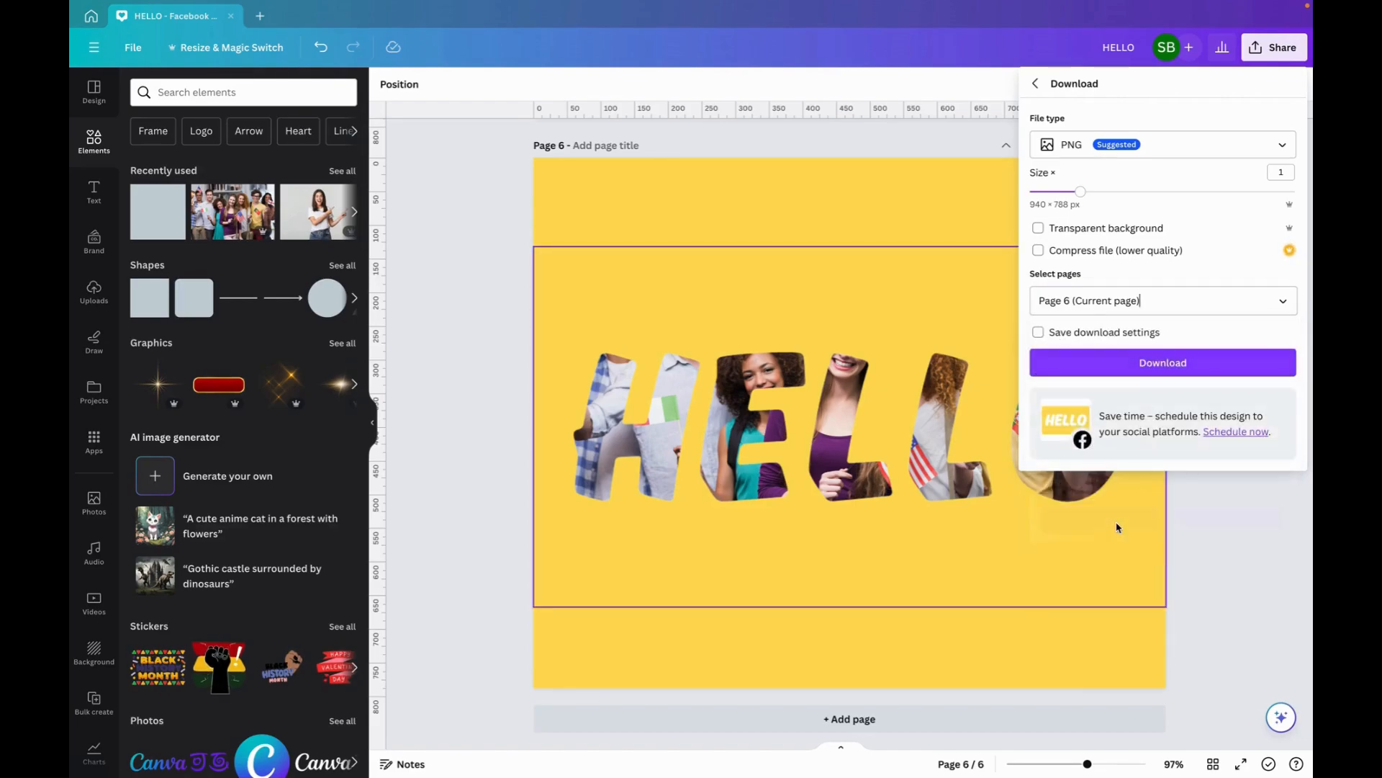
{"action": "left_click", "coordinate": [1121, 367]}
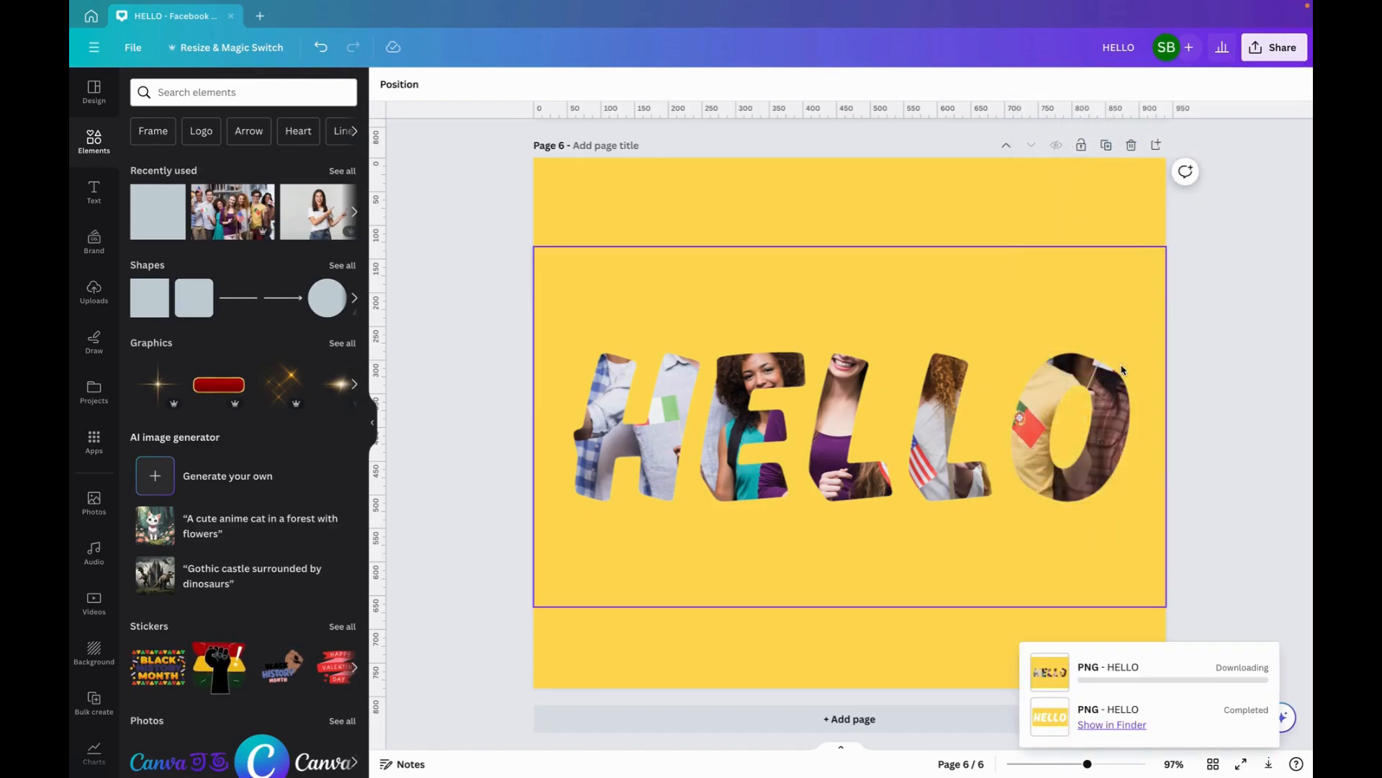
- Add a blank page 7 and save the downloaded PNG as HELLO2.png in the Long Text Hello folder
{"action": "left_click", "coordinate": [656, 723]}
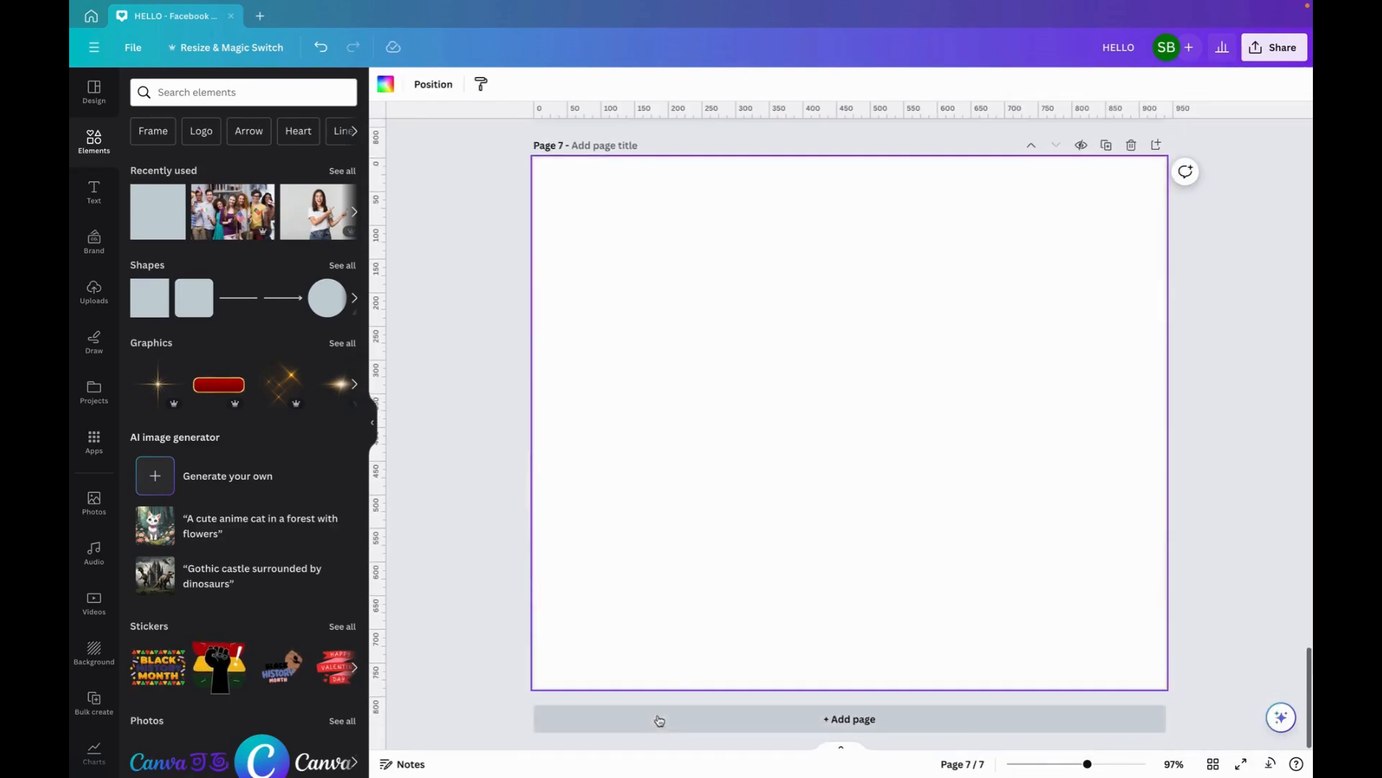
{"action": "left_click", "coordinate": [94, 292]}
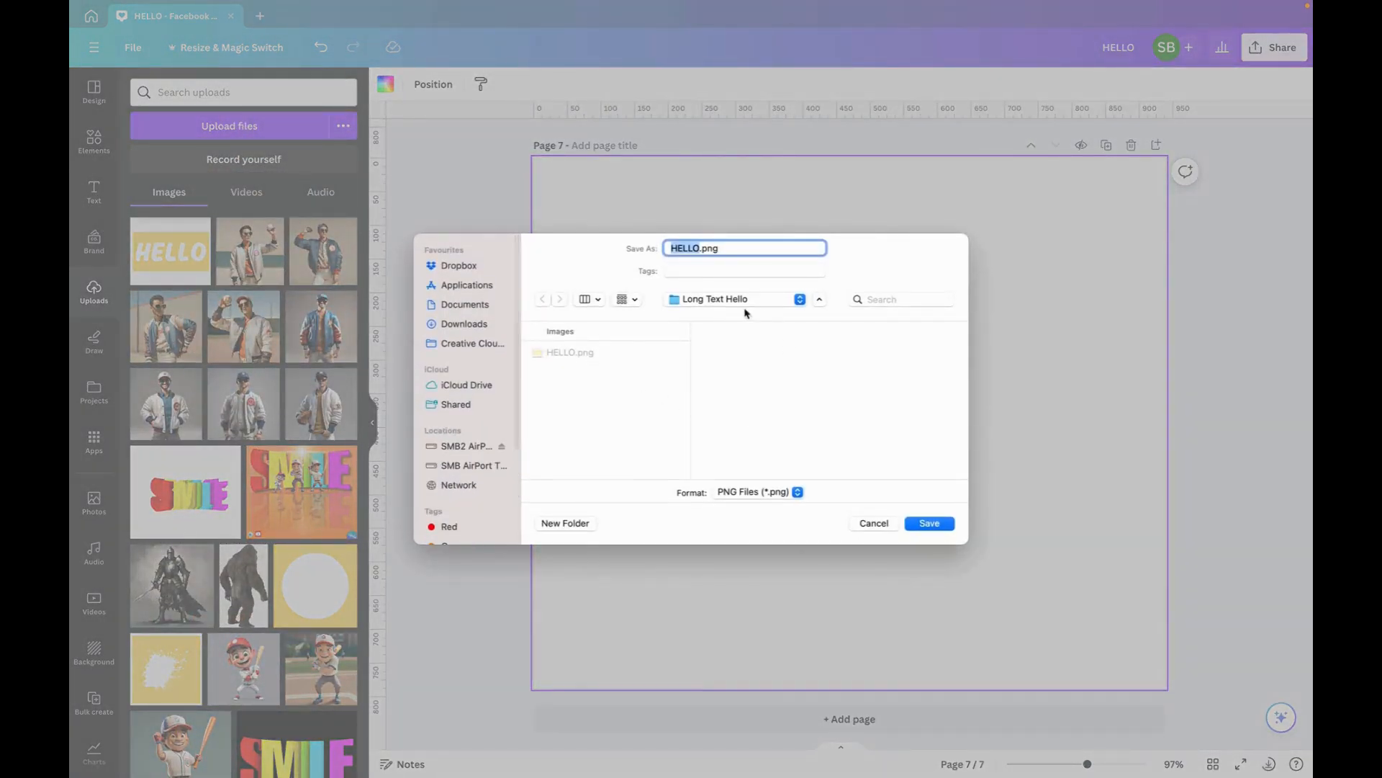
{"action": "left_click", "coordinate": [693, 248]}
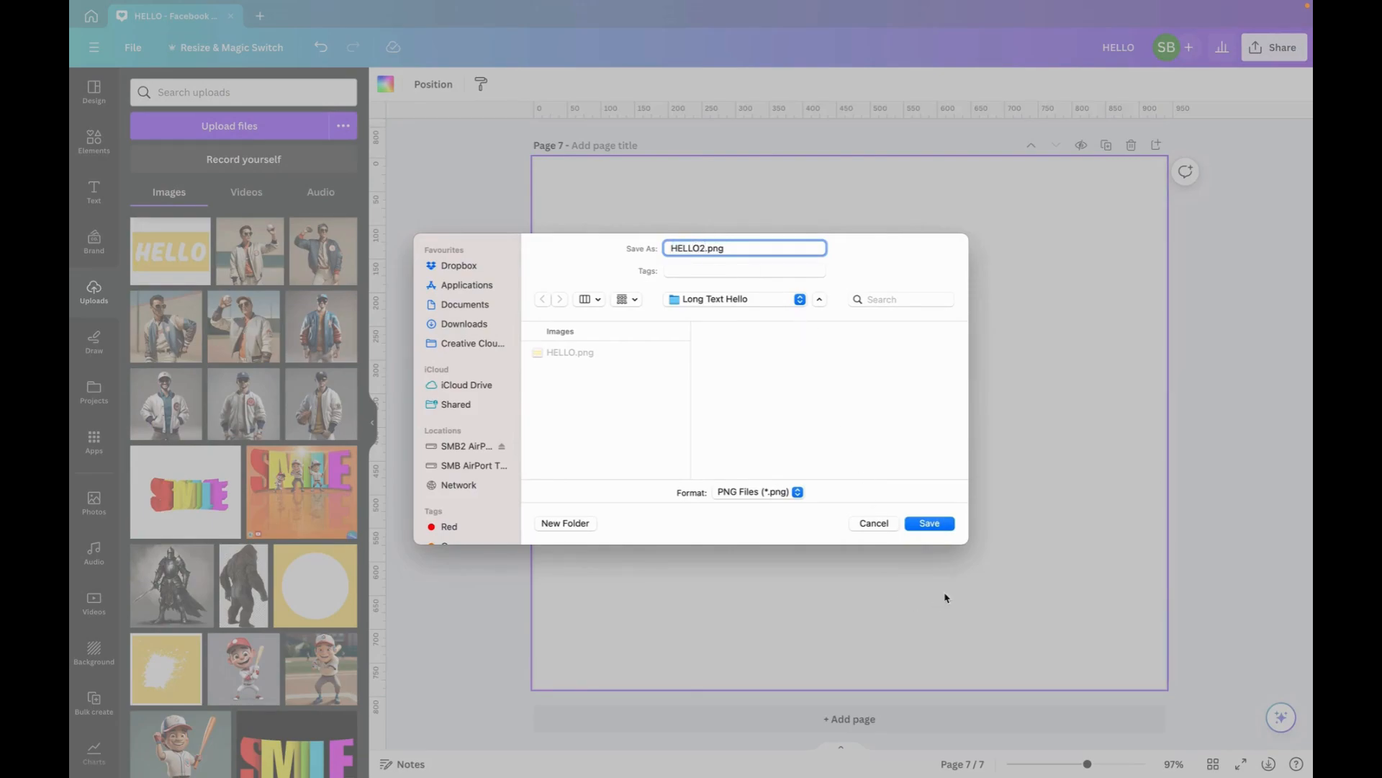
{"action": "left_click", "coordinate": [929, 523]}
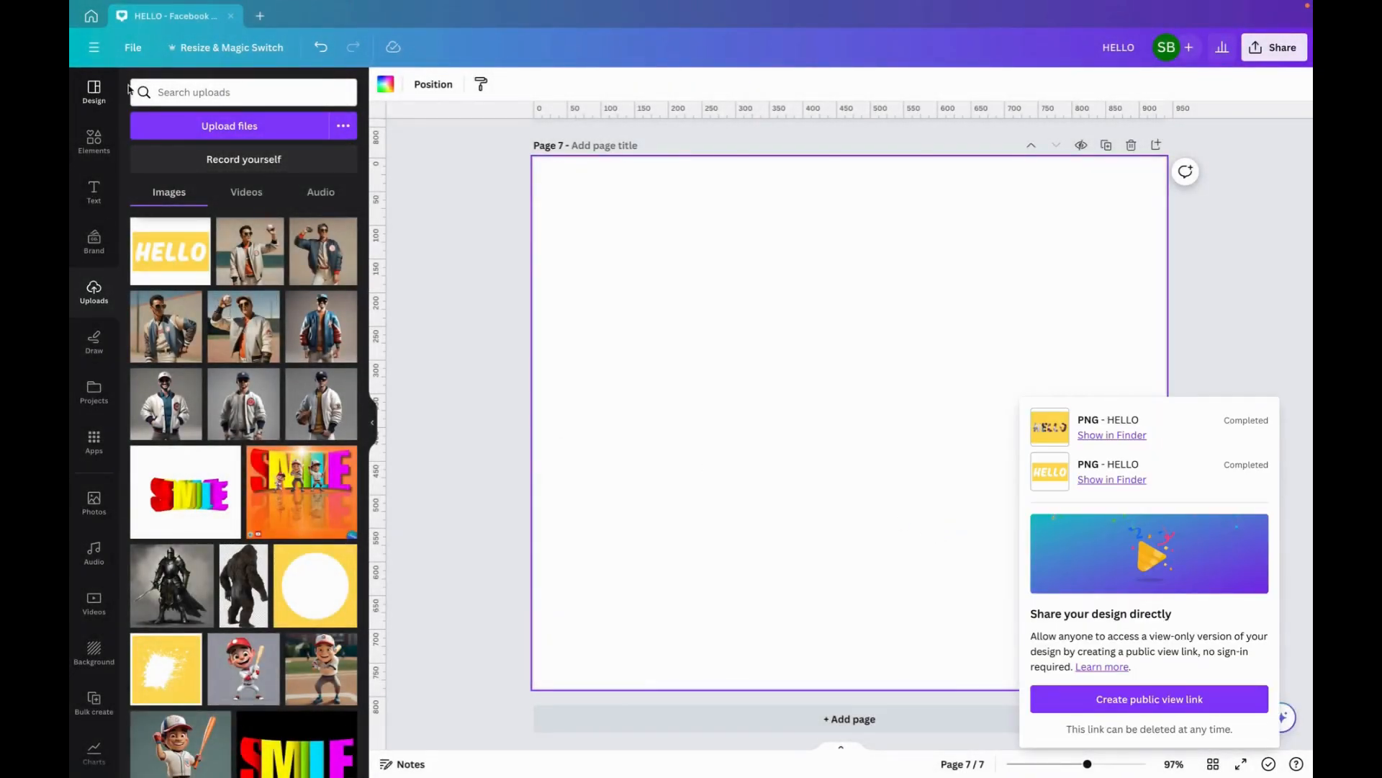
- Upload HELLO2.png from the Long Text Hello folder to the image uploads
{"action": "left_click", "coordinate": [230, 127]}
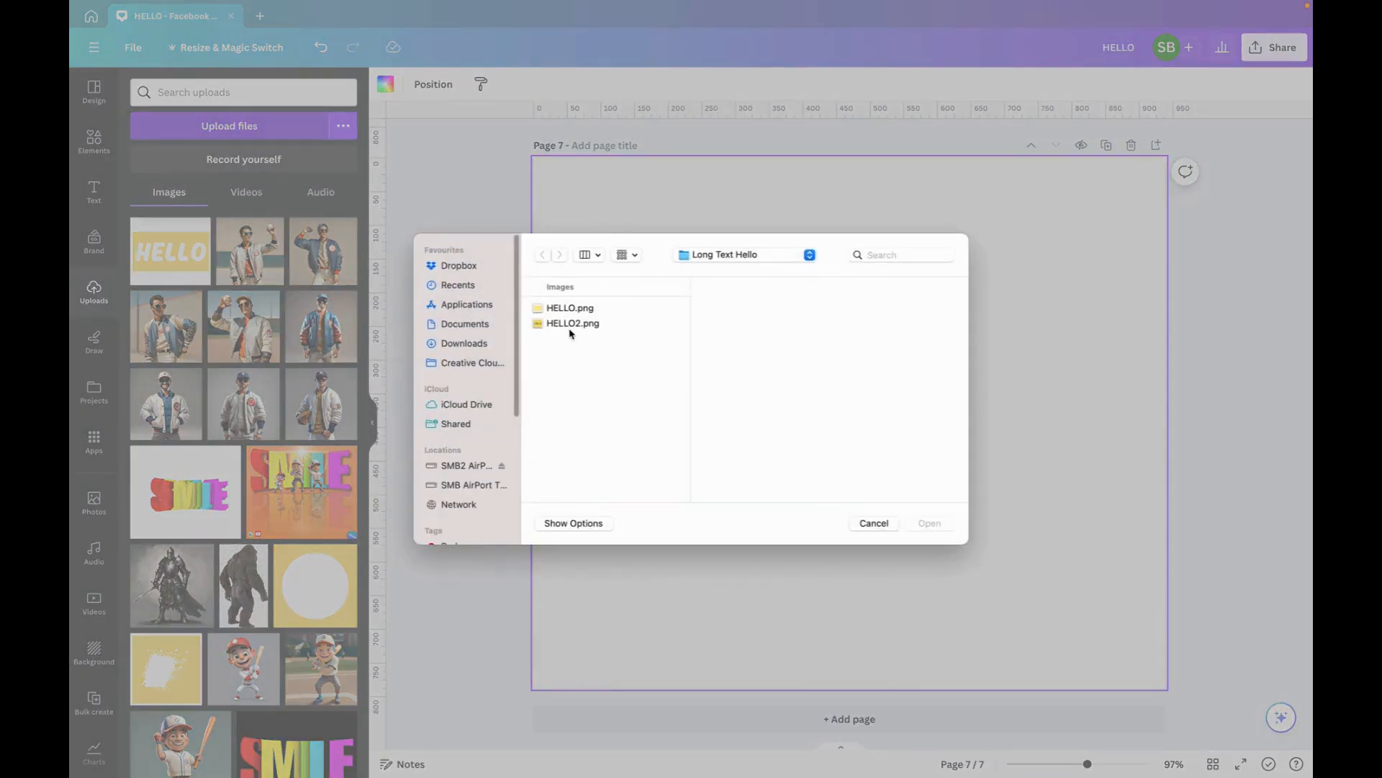
{"action": "left_click", "coordinate": [573, 325]}
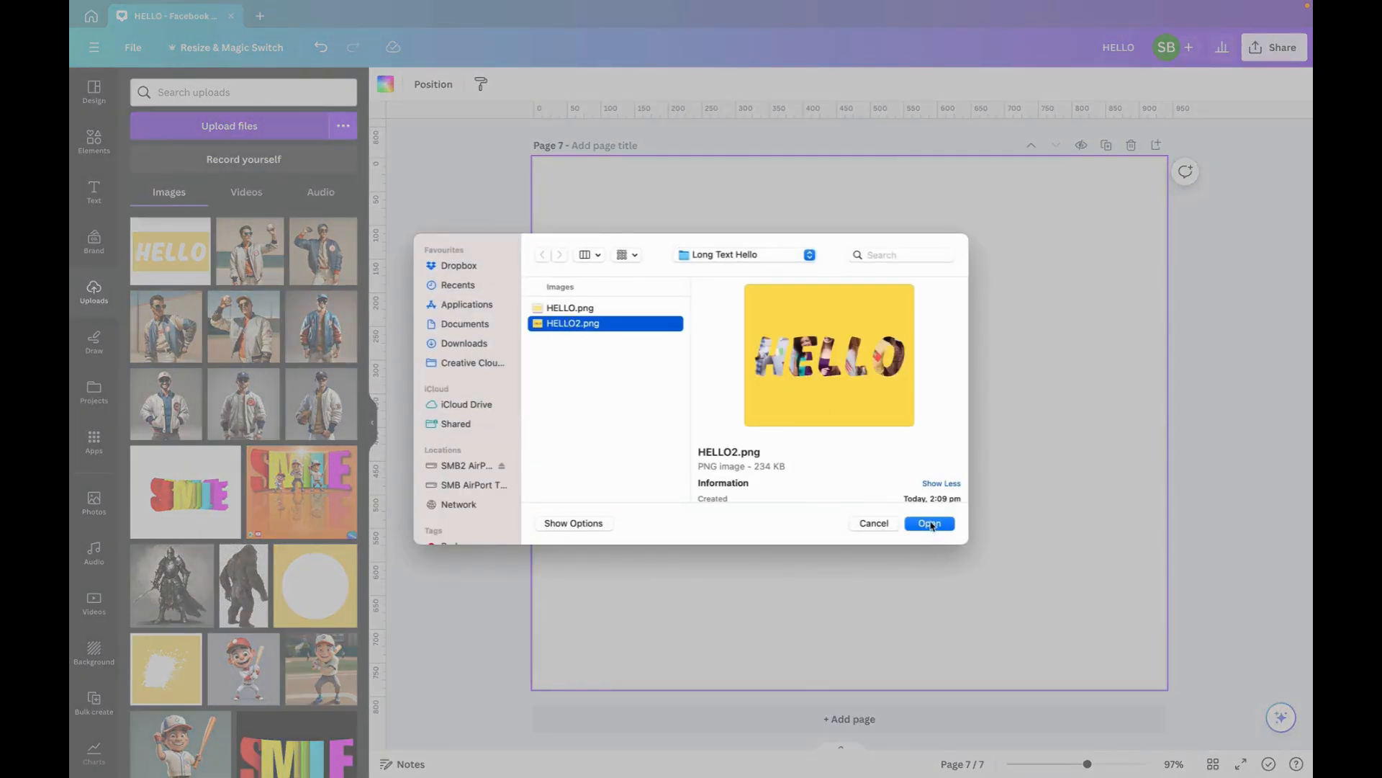
{"action": "left_click", "coordinate": [929, 524]}
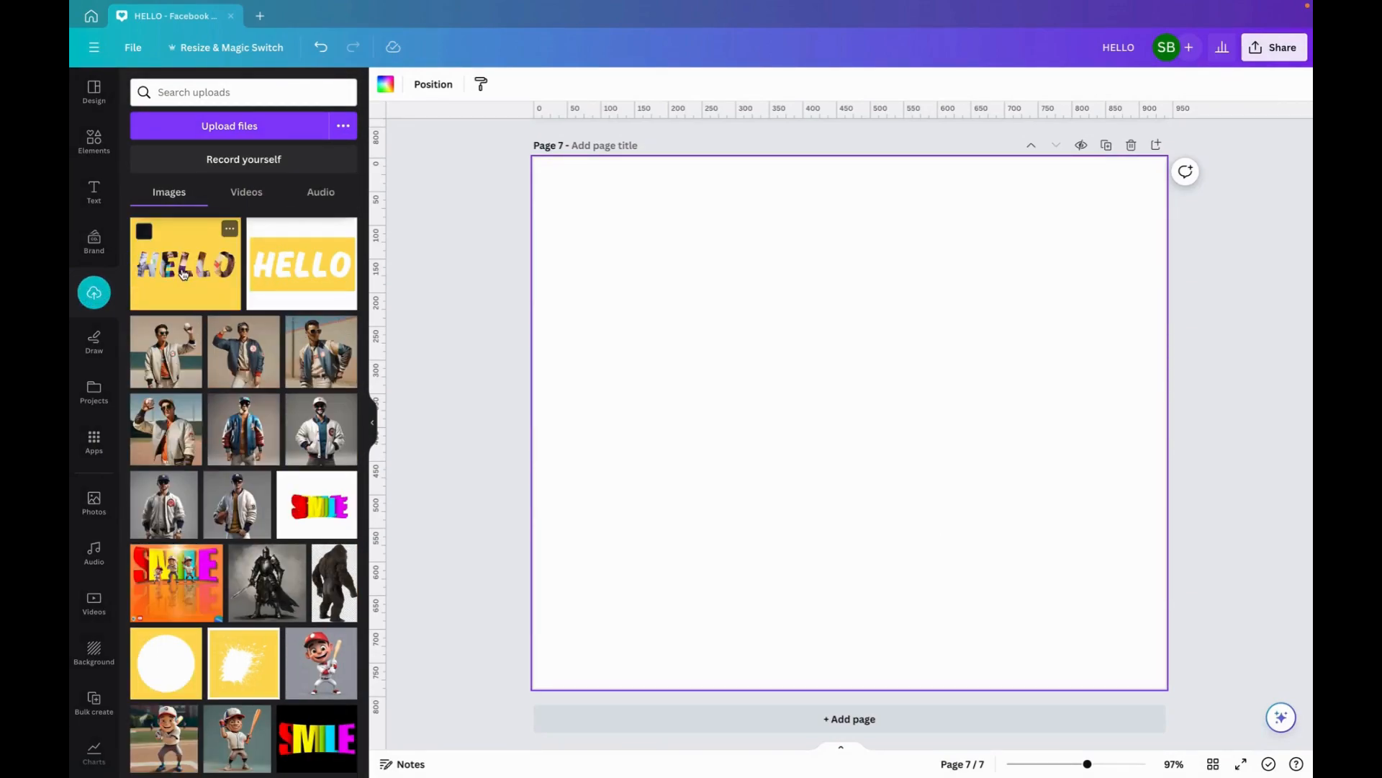
- Place the uploaded HELLO2 image on page 7 and enlarge it to fill the whole page
{"action": "left_click", "coordinate": [186, 275]}
{"action": "left_click_drag", "start_coordinate": [646, 253], "coordinate": [533, 159]}
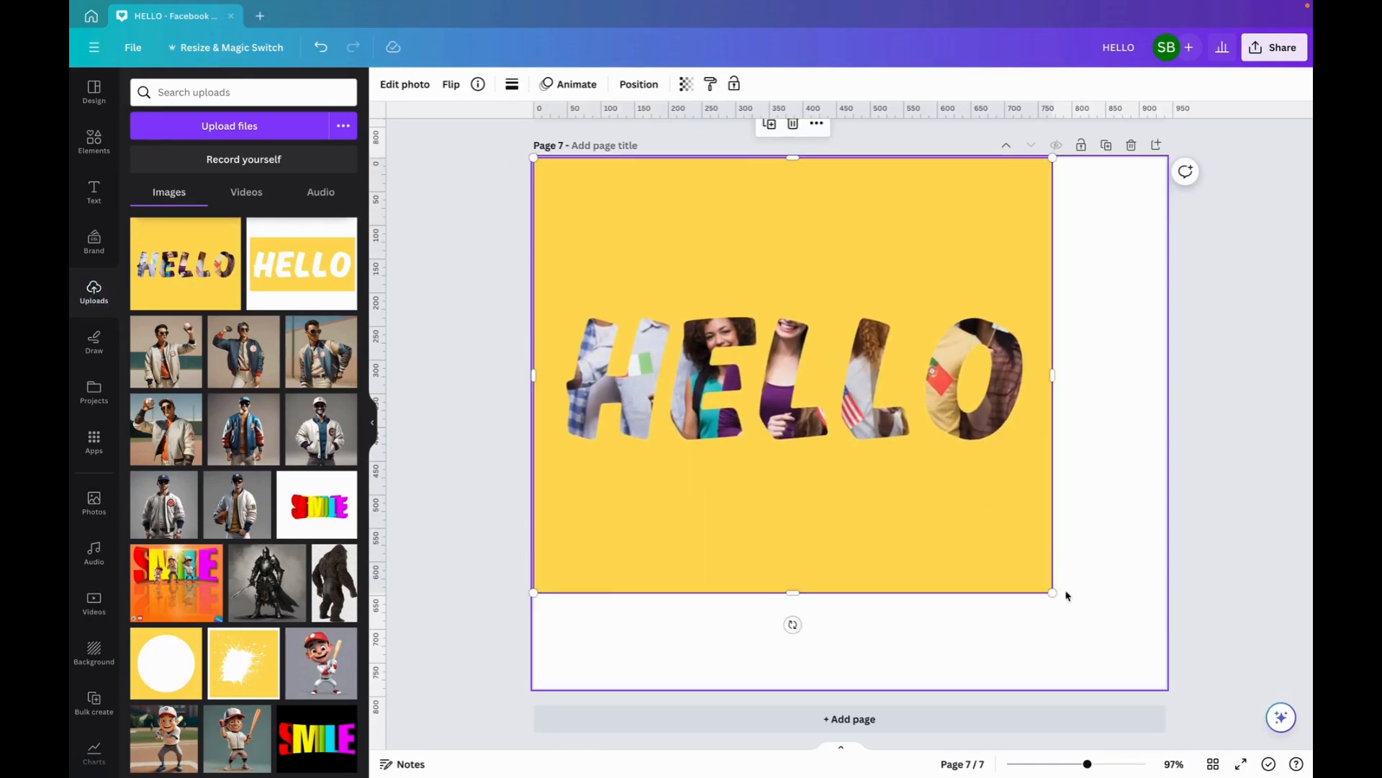
{"action": "left_click_drag", "start_coordinate": [1051, 591], "coordinate": [1165, 688]}
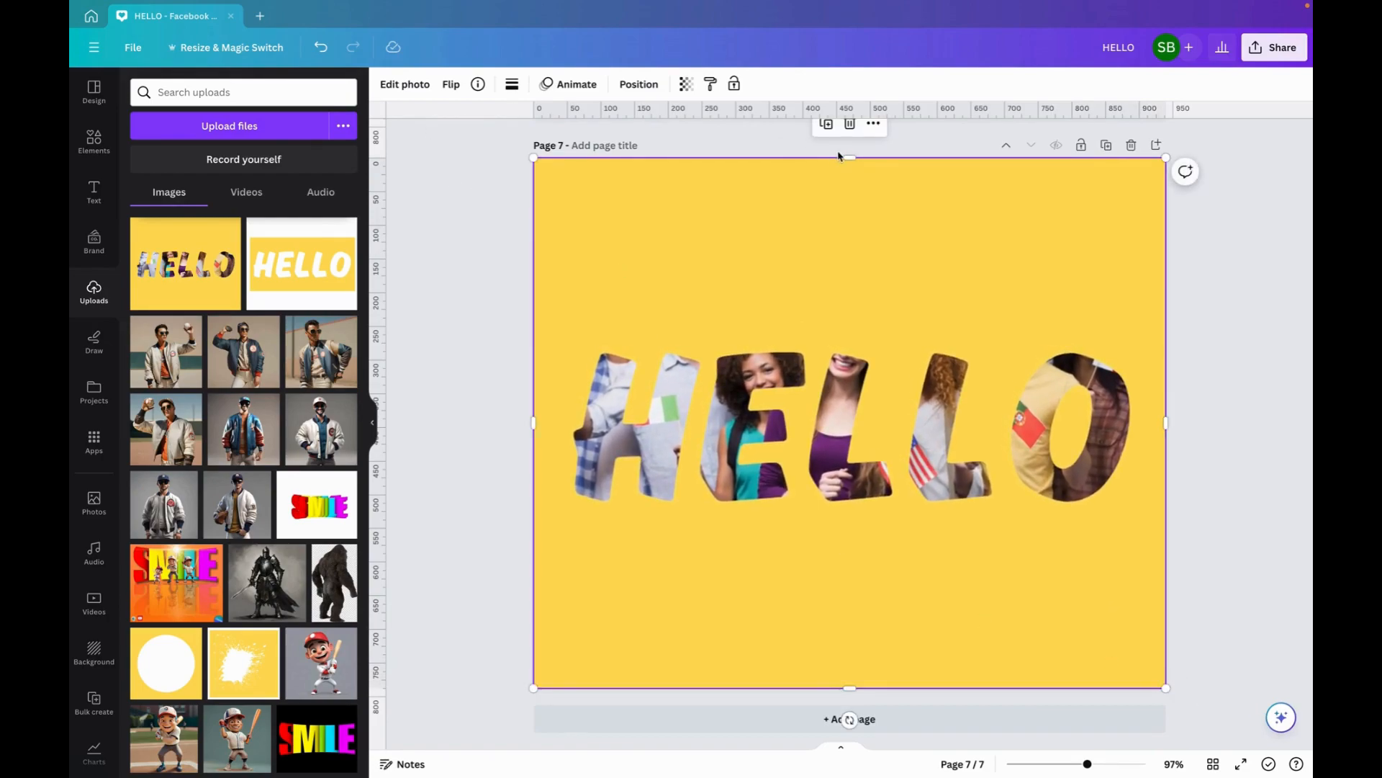
- Crop a thin strip off the image's top edge and remove its yellow background with BG Remover
{"action": "left_click_drag", "start_coordinate": [839, 156], "coordinate": [842, 175]}
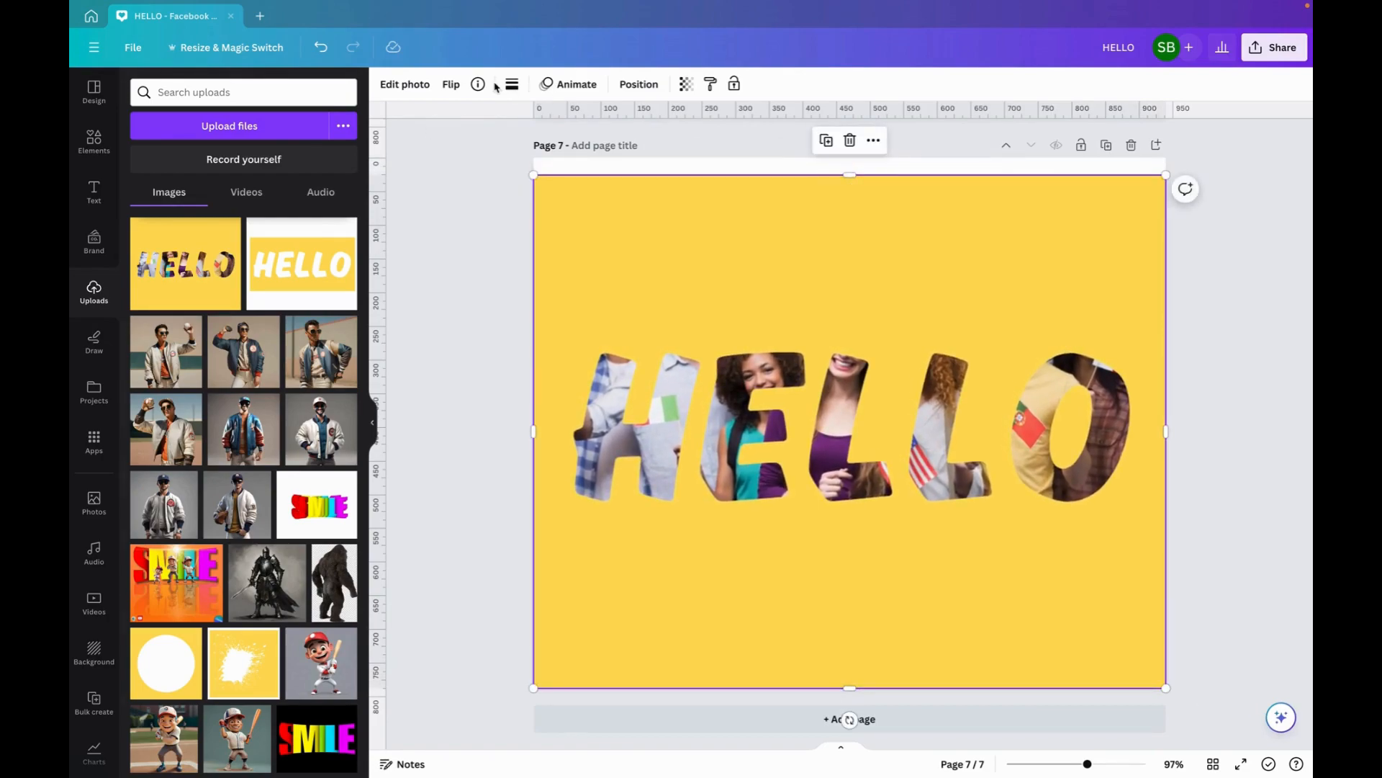
{"action": "left_click", "coordinate": [405, 85]}
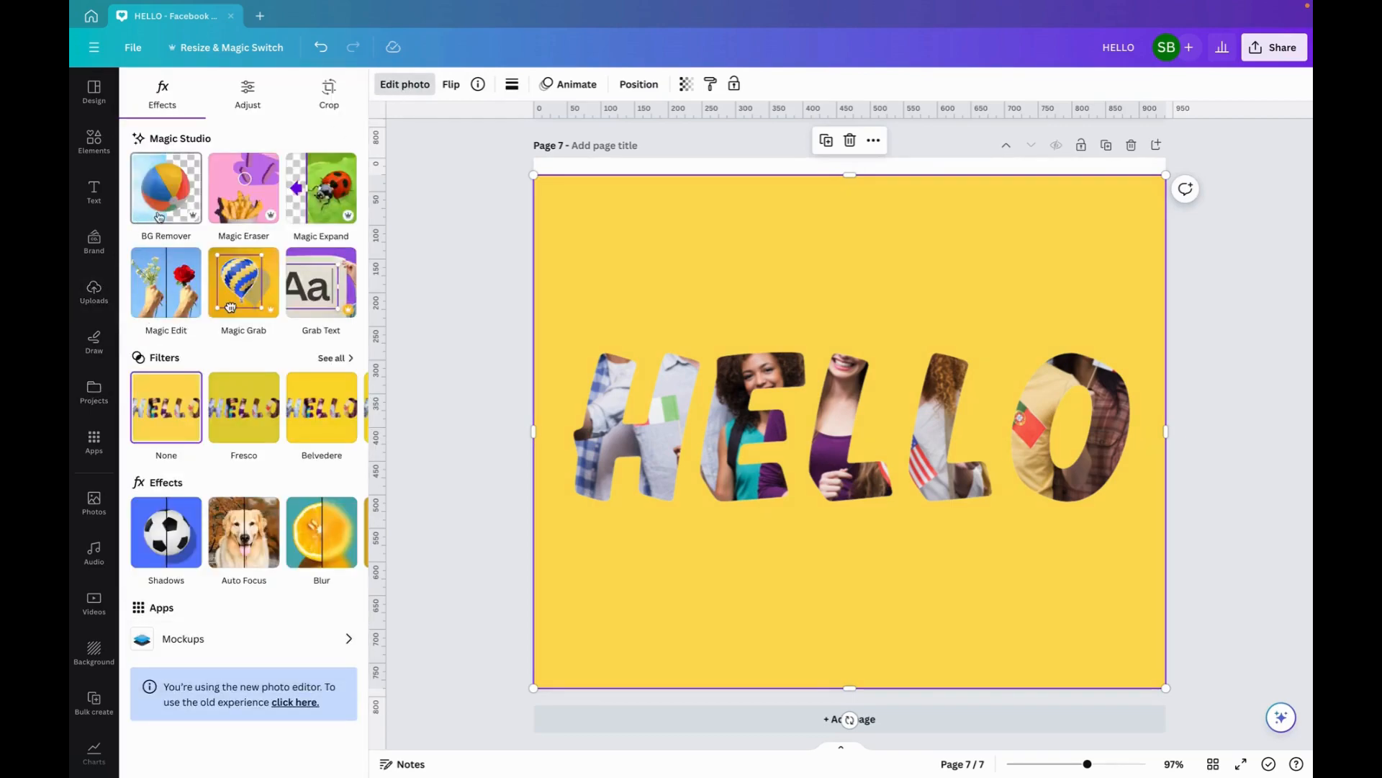
{"action": "left_click", "coordinate": [164, 210]}
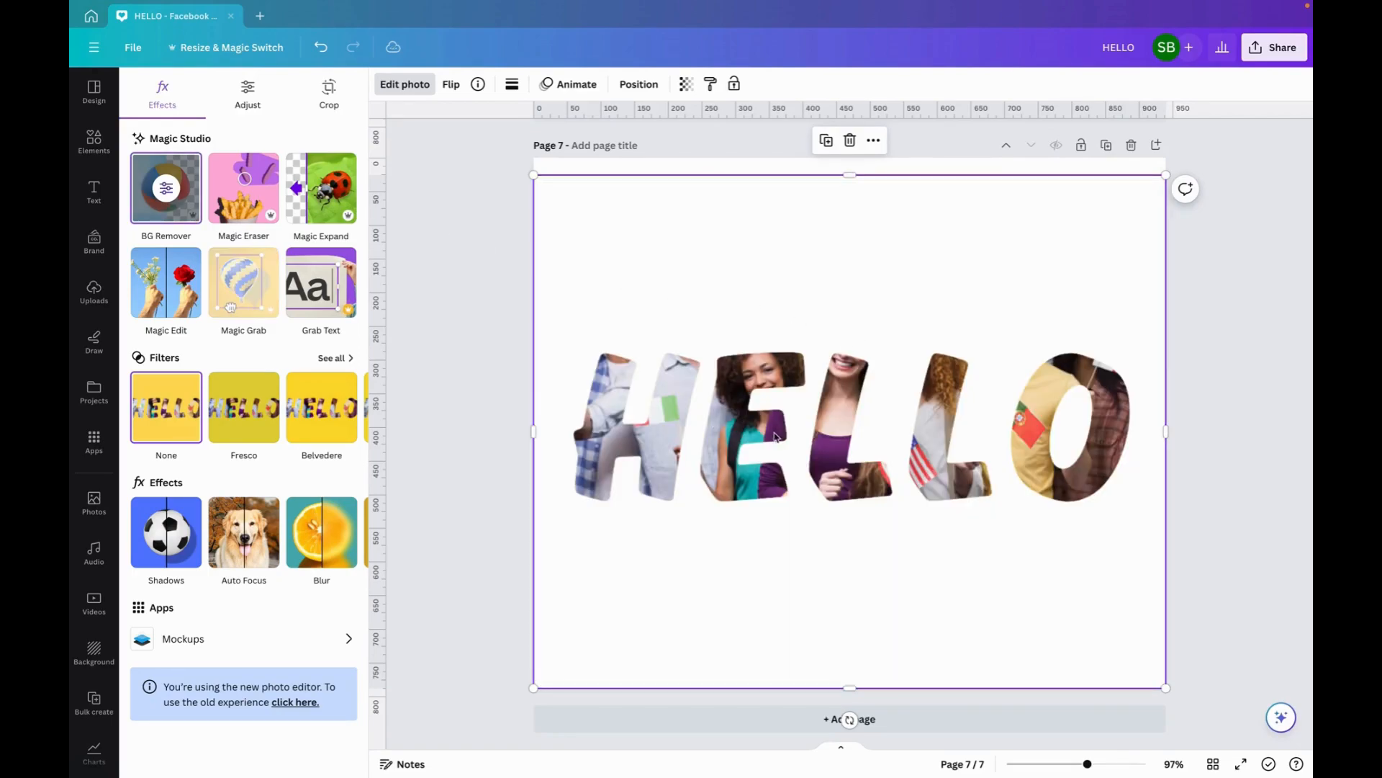
- Crop all four sides of the image close around the HELLO letters
{"action": "left_click_drag", "start_coordinate": [849, 174], "coordinate": [849, 341]}
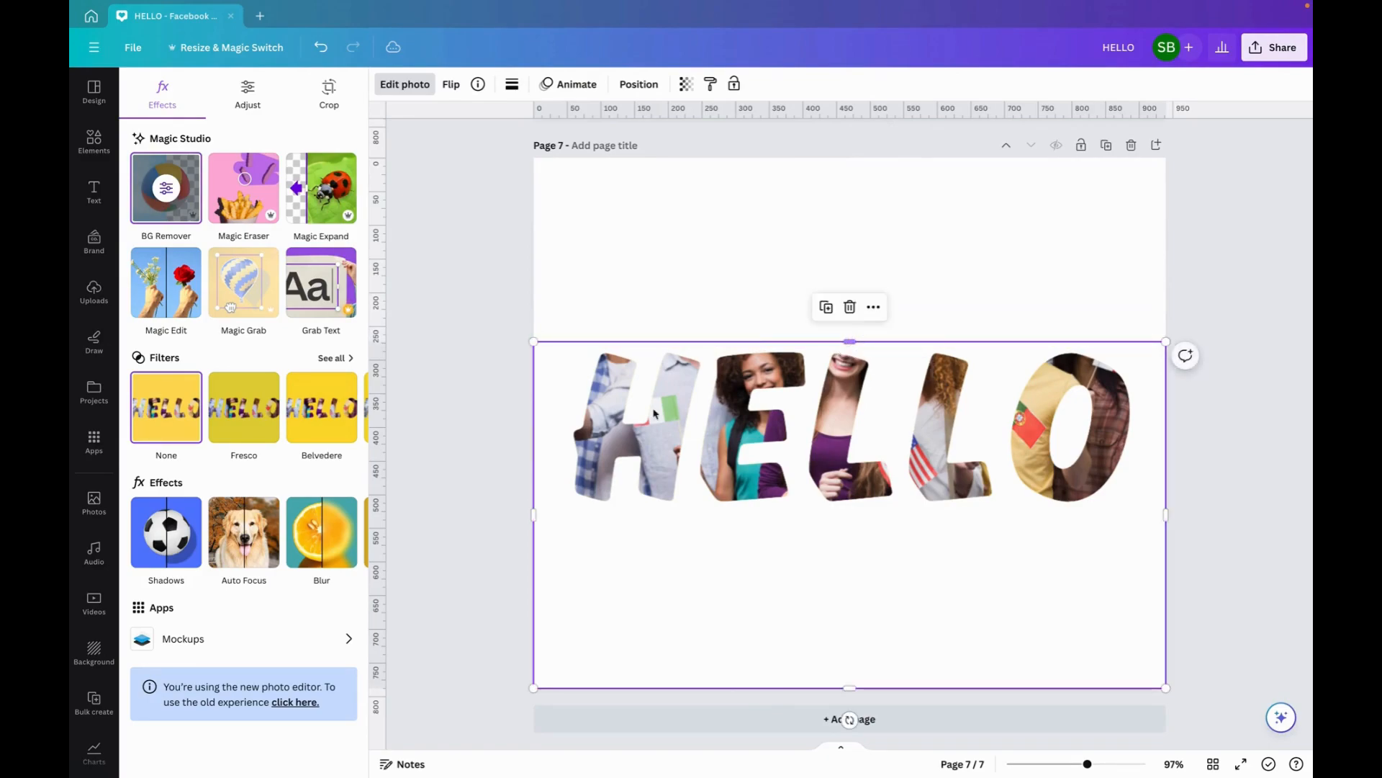
{"action": "left_click_drag", "start_coordinate": [533, 514], "coordinate": [566, 514]}
{"action": "left_click_drag", "start_coordinate": [1164, 515], "coordinate": [1138, 515]}
{"action": "left_click_drag", "start_coordinate": [849, 689], "coordinate": [873, 521]}
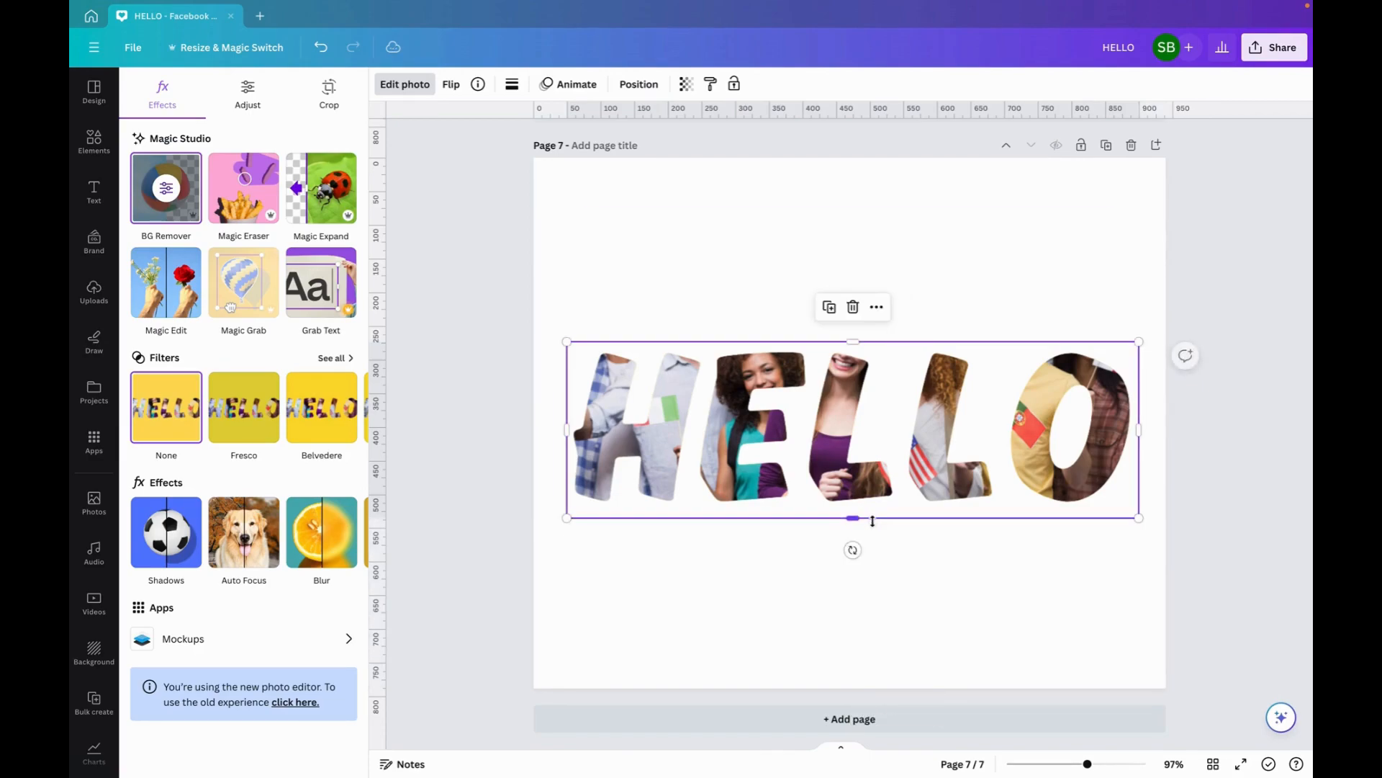
{"action": "left_click", "coordinate": [785, 569]}
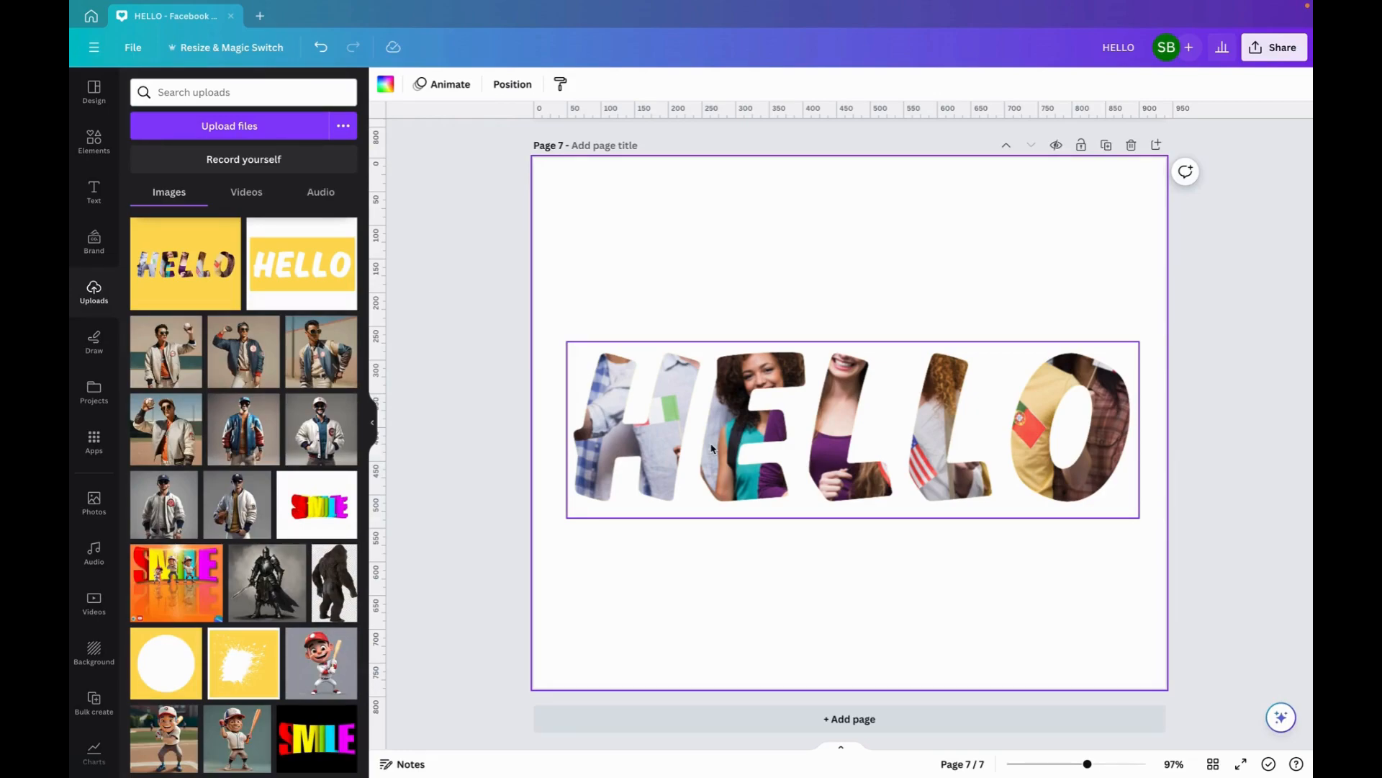
- Duplicate the HELLO image, align the copy over the original, and nudge it slightly up and to the left
{"action": "left_click", "coordinate": [720, 409]}
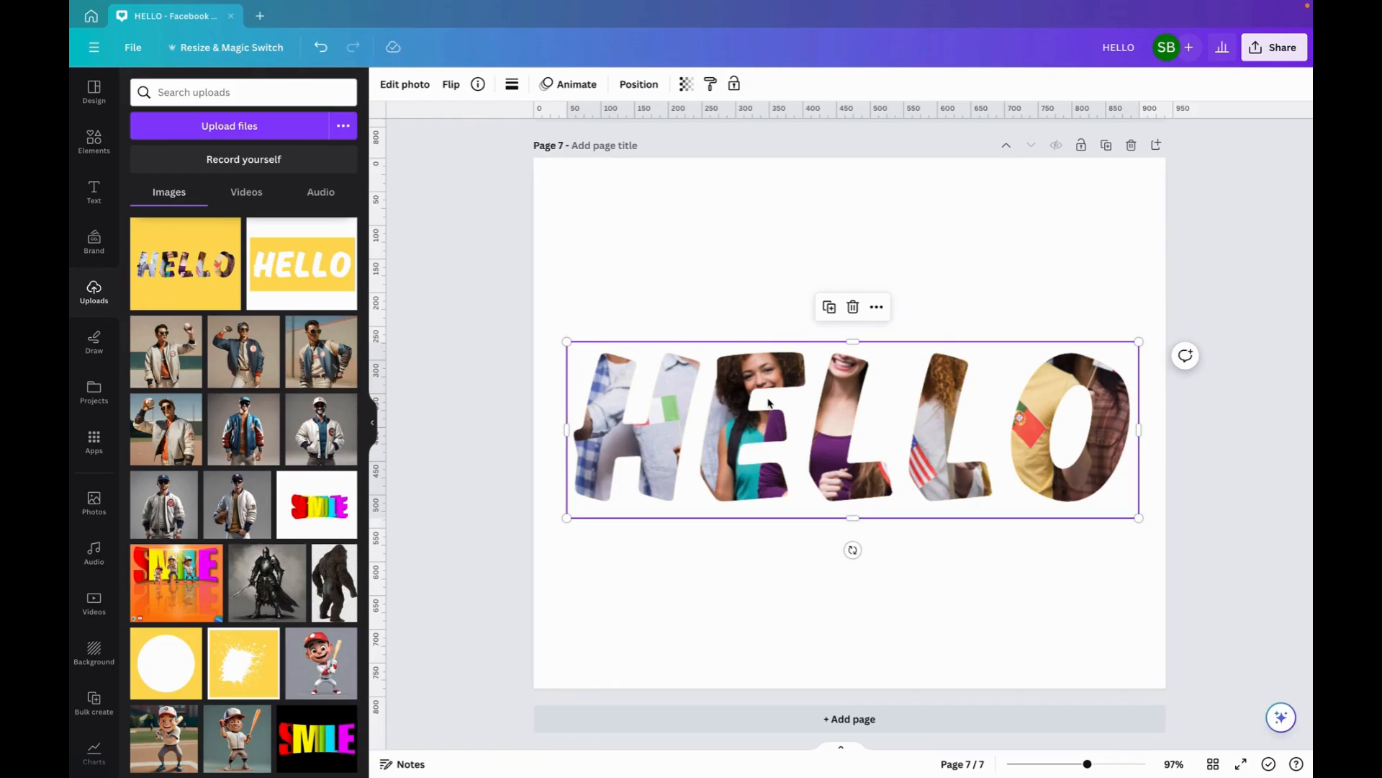
{"action": "key", "text": "ctrl+d"}
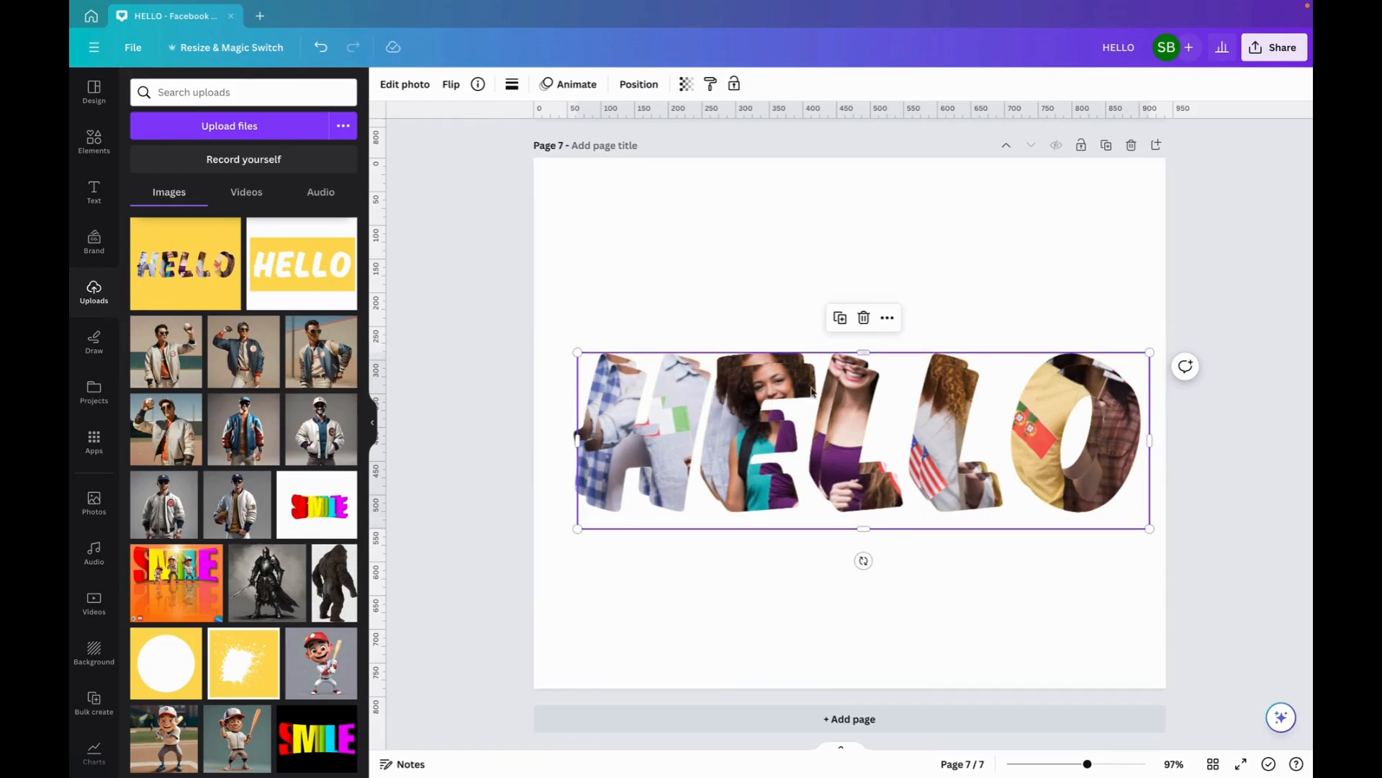
{"action": "left_click_drag", "start_coordinate": [794, 466], "coordinate": [784, 452]}
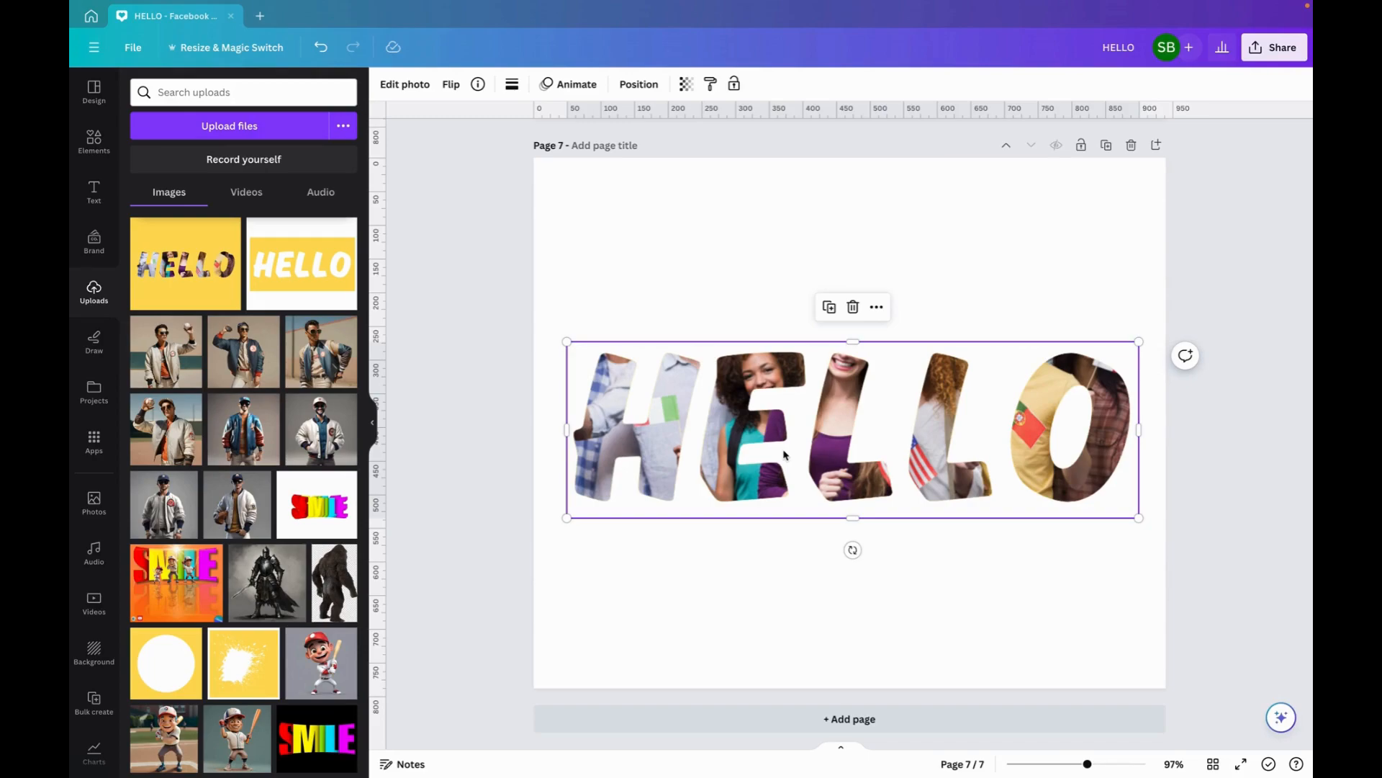
{"action": "key", "text": "Up"}
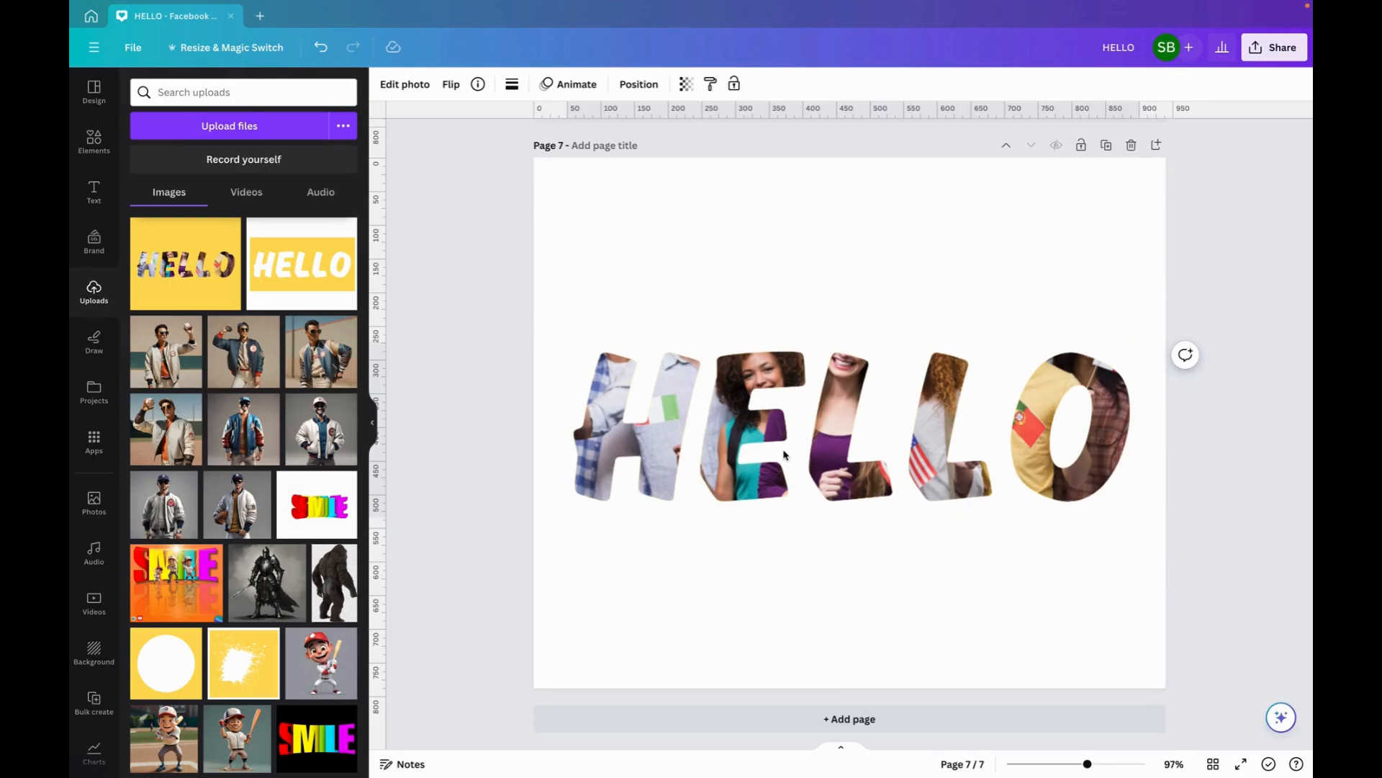
{"action": "key", "text": "Left"}
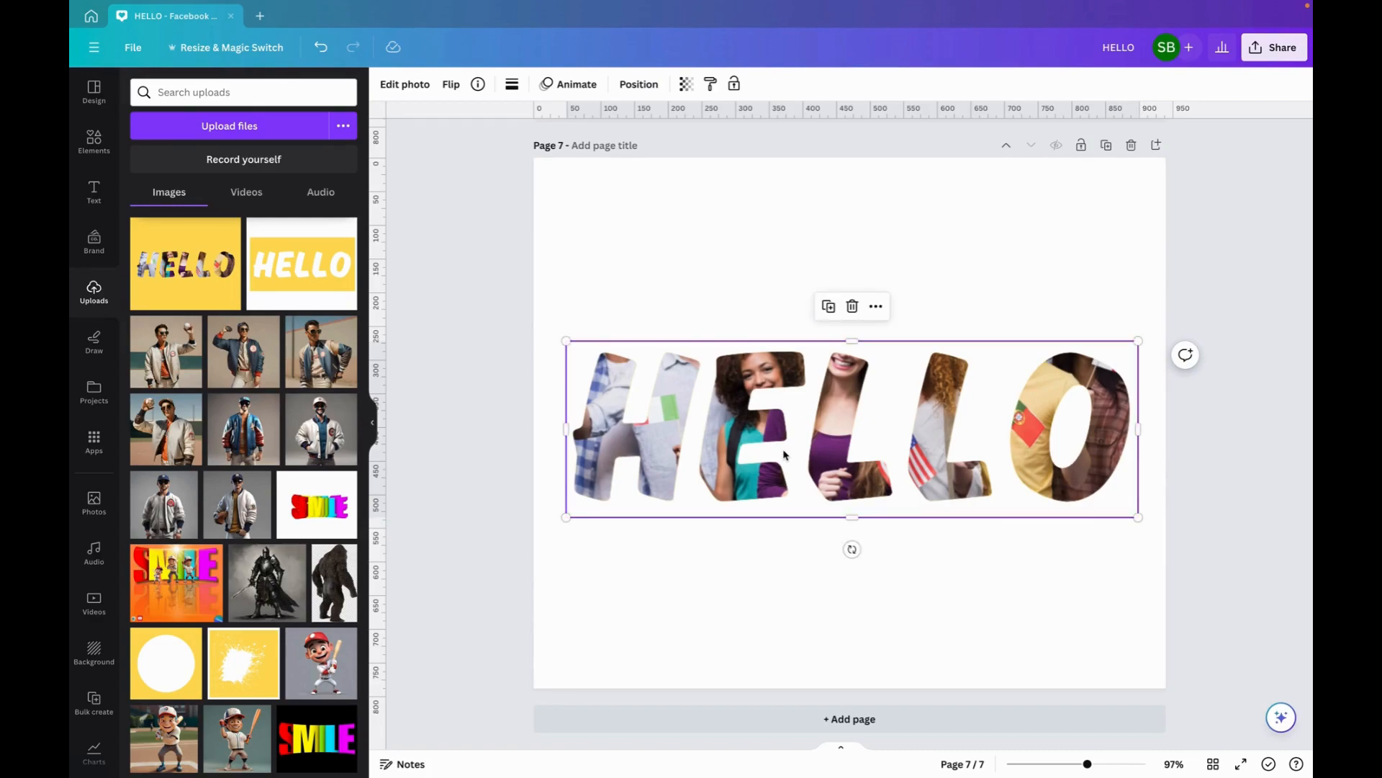
- Repeatedly duplicate the nudged HELLO image with the same offset to build a stacked 3D extrusion toward the upper left
{"action": "key", "text": "super+d"}
{"action": "key", "text": "super+d"}
{"action": "key", "text": "super+d"}
{"action": "key", "text": "super+d"}
{"action": "key", "text": "super+d"}
{"action": "key", "text": "super+d"}
{"action": "key", "text": "super+d"}
{"action": "key", "text": "super+d"}
{"action": "key", "text": "super+d"}
{"action": "key", "text": "super+d"}
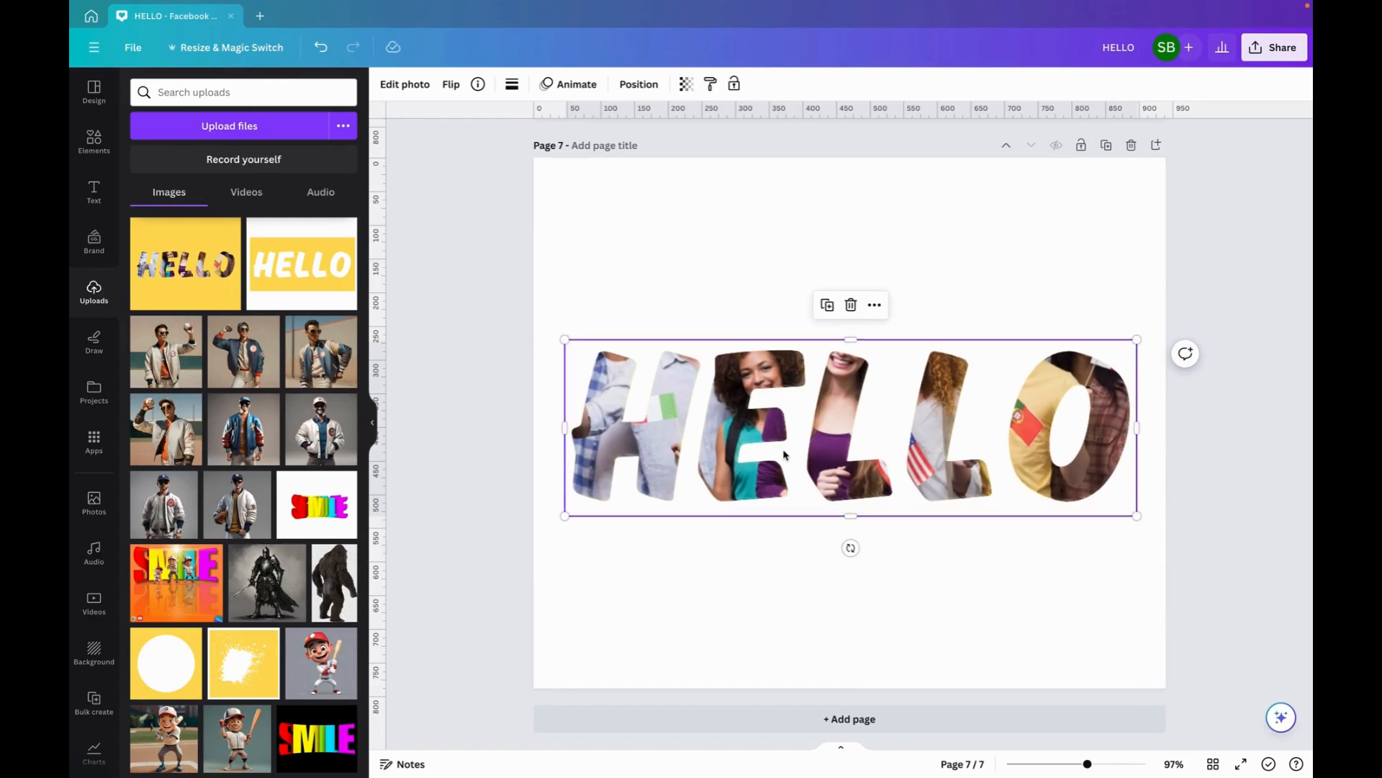
{"action": "key", "text": "super+d"}
{"action": "key", "text": "super+d"}
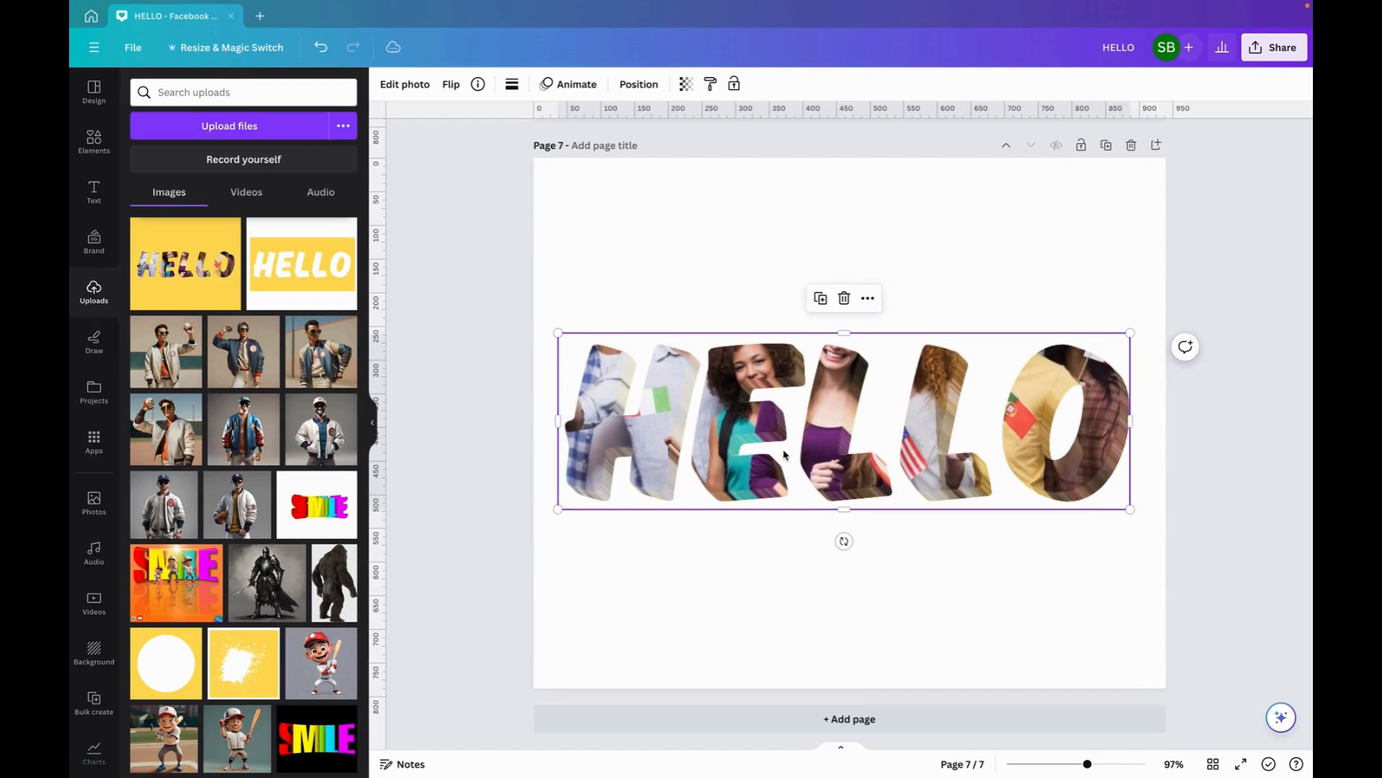
{"action": "key", "text": "super+d"}
{"action": "key", "text": "super+d"}
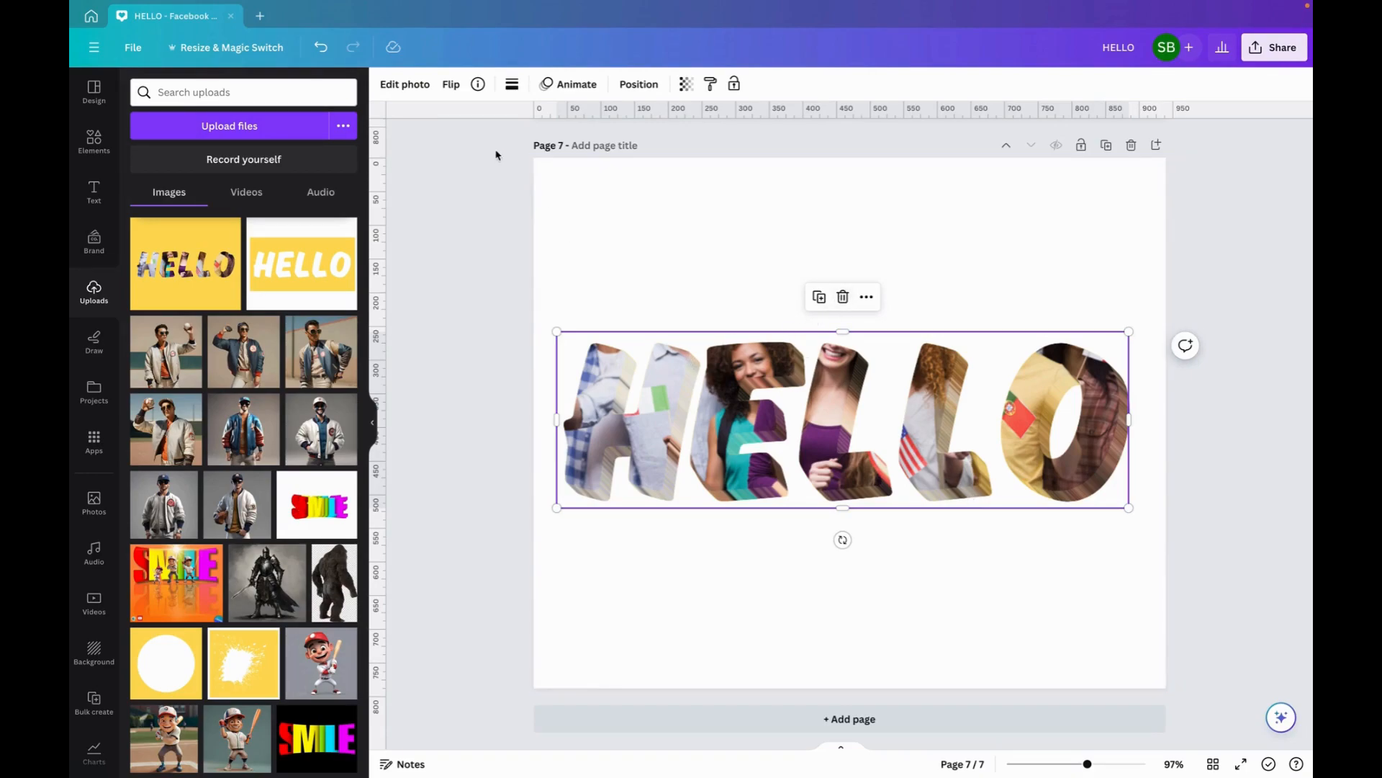
{"action": "left_click", "coordinate": [605, 295]}
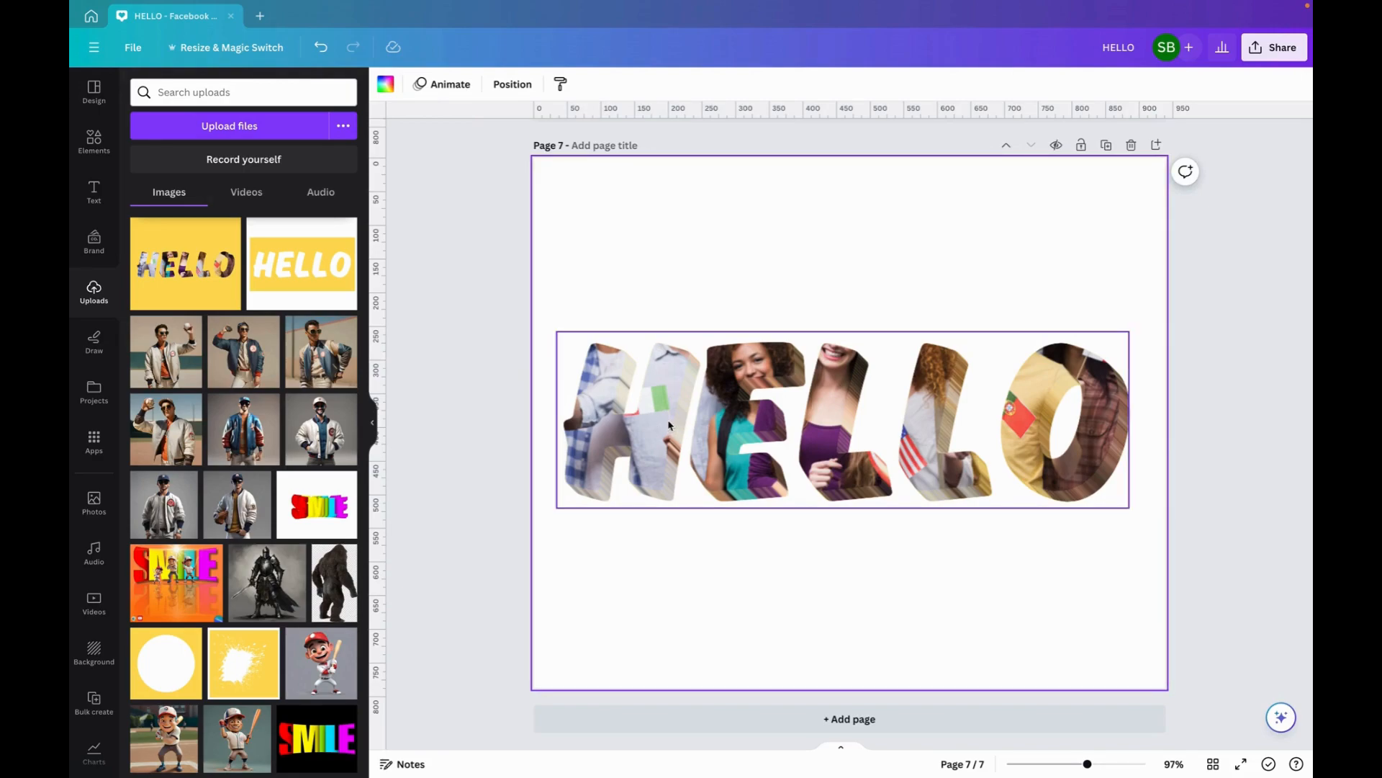
{"action": "scroll", "coordinate": [666, 424], "scroll_direction": "up", "scroll_amount": 20}
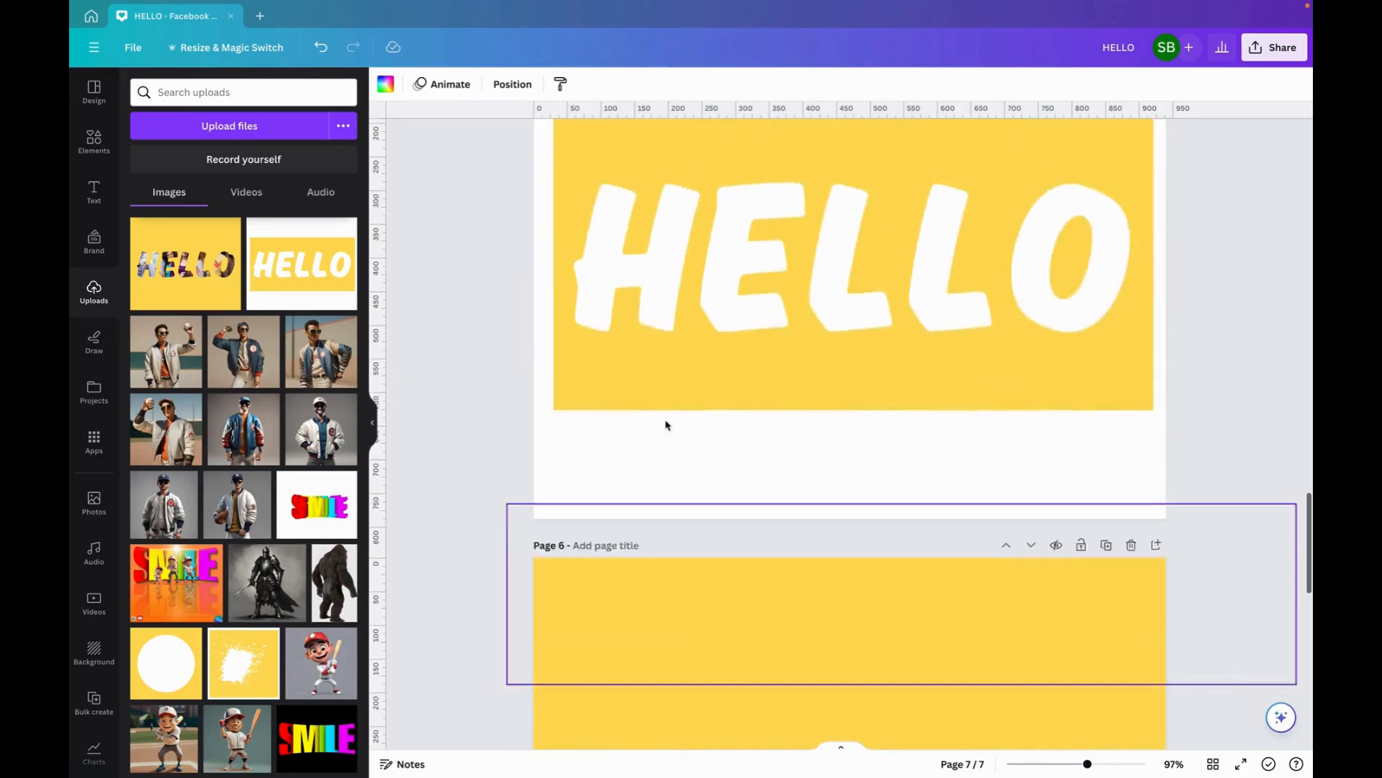
{"action": "scroll", "coordinate": [666, 425], "scroll_direction": "down", "scroll_amount": 1}
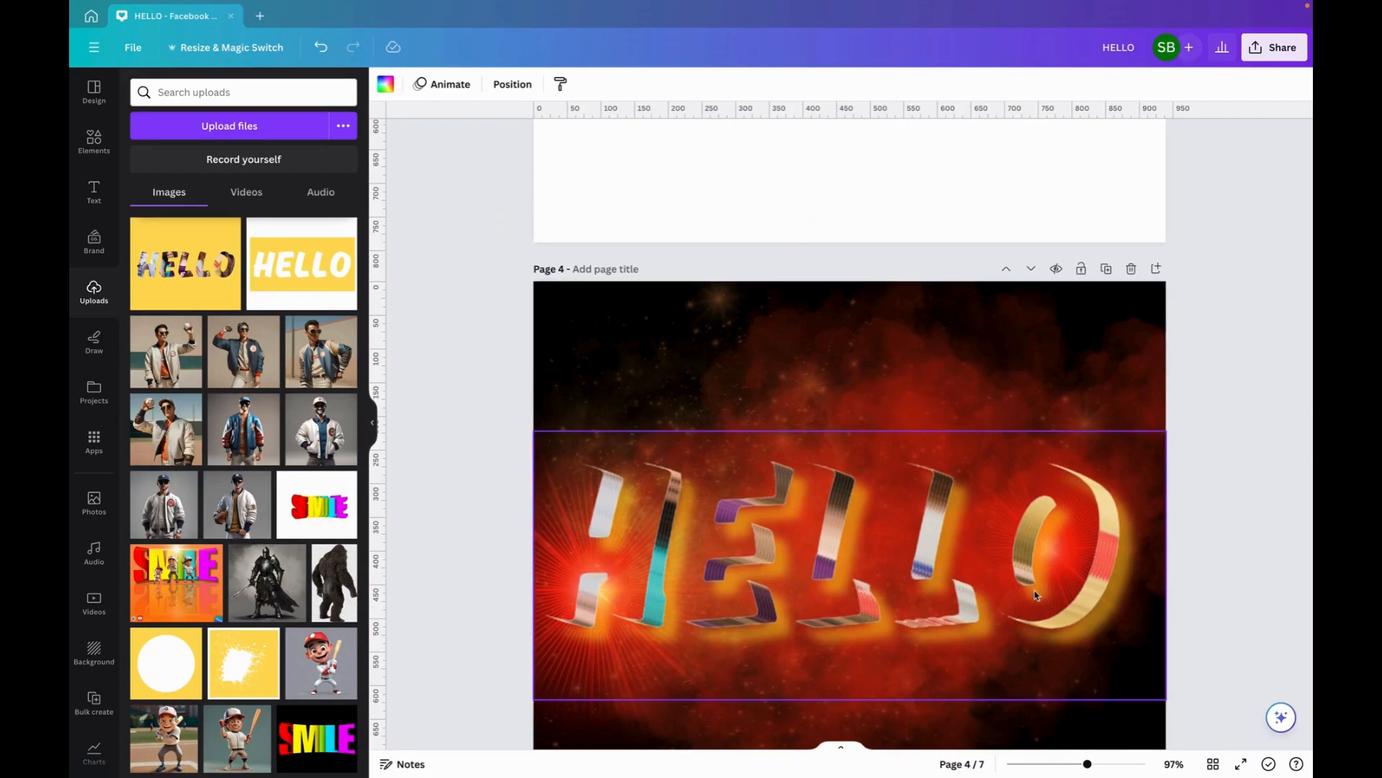
{"action": "scroll", "coordinate": [934, 530], "scroll_direction": "down", "scroll_amount": 20}
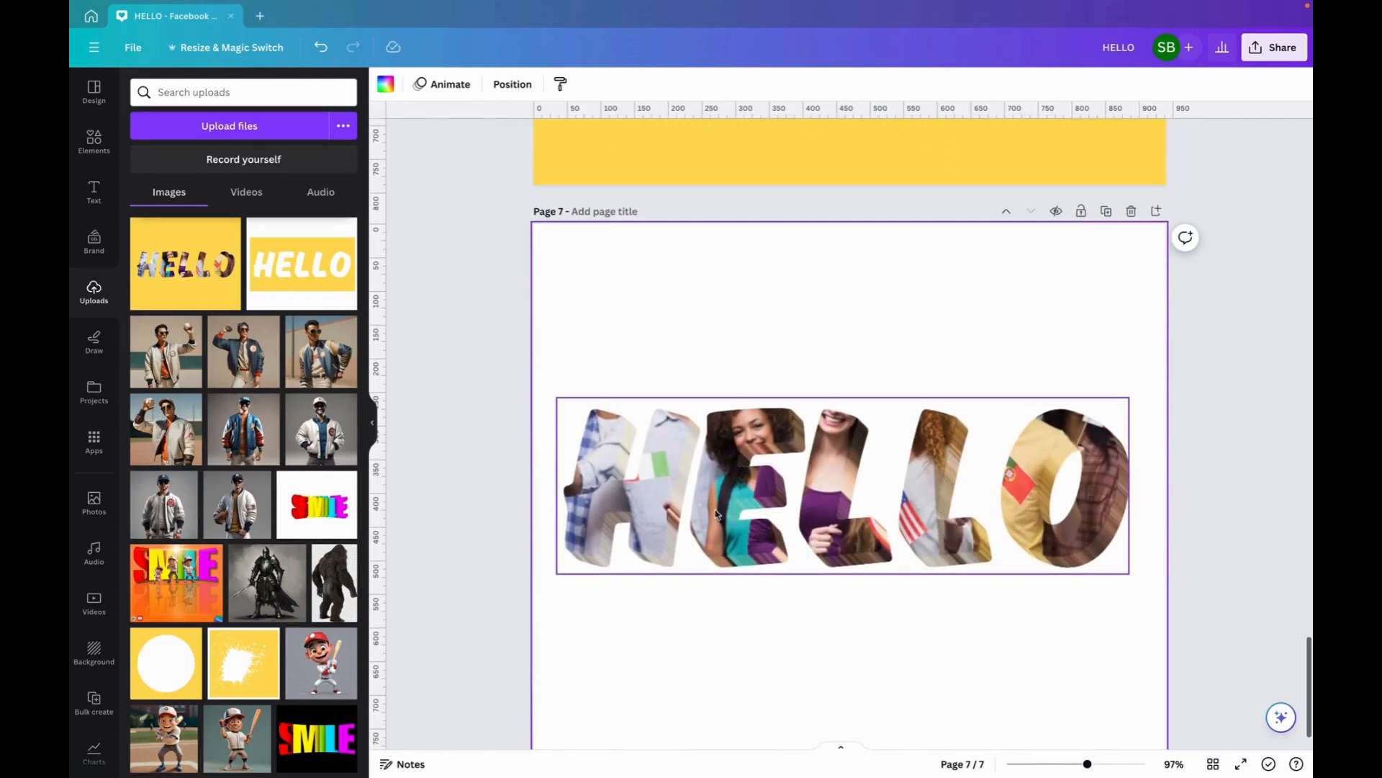
- Apply a custom Duotone effect to the frontmost HELLO image on page 7 with the highlights colour set to #FF0000
{"action": "left_click", "coordinate": [701, 504]}
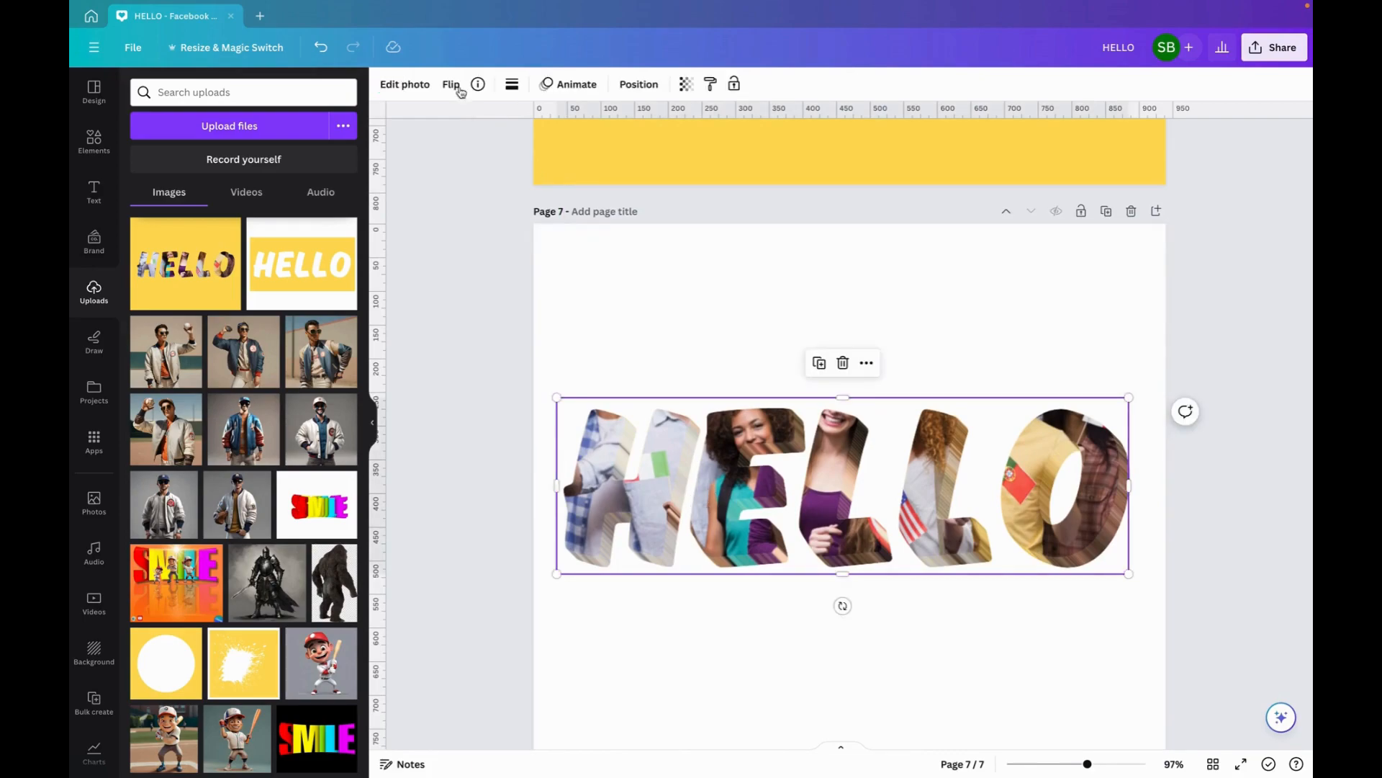
{"action": "left_click", "coordinate": [404, 84]}
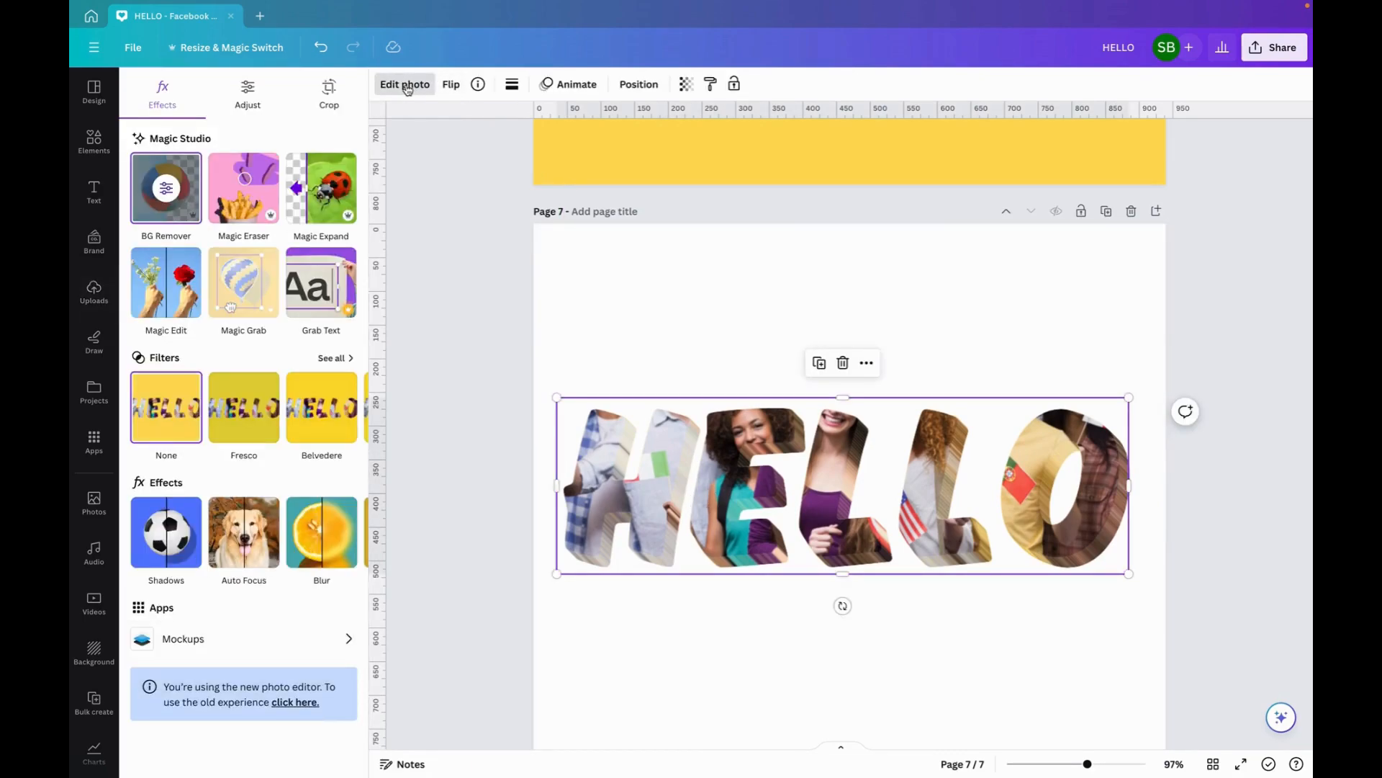
{"action": "scroll", "coordinate": [291, 520], "scroll_direction": "right", "scroll_amount": 2}
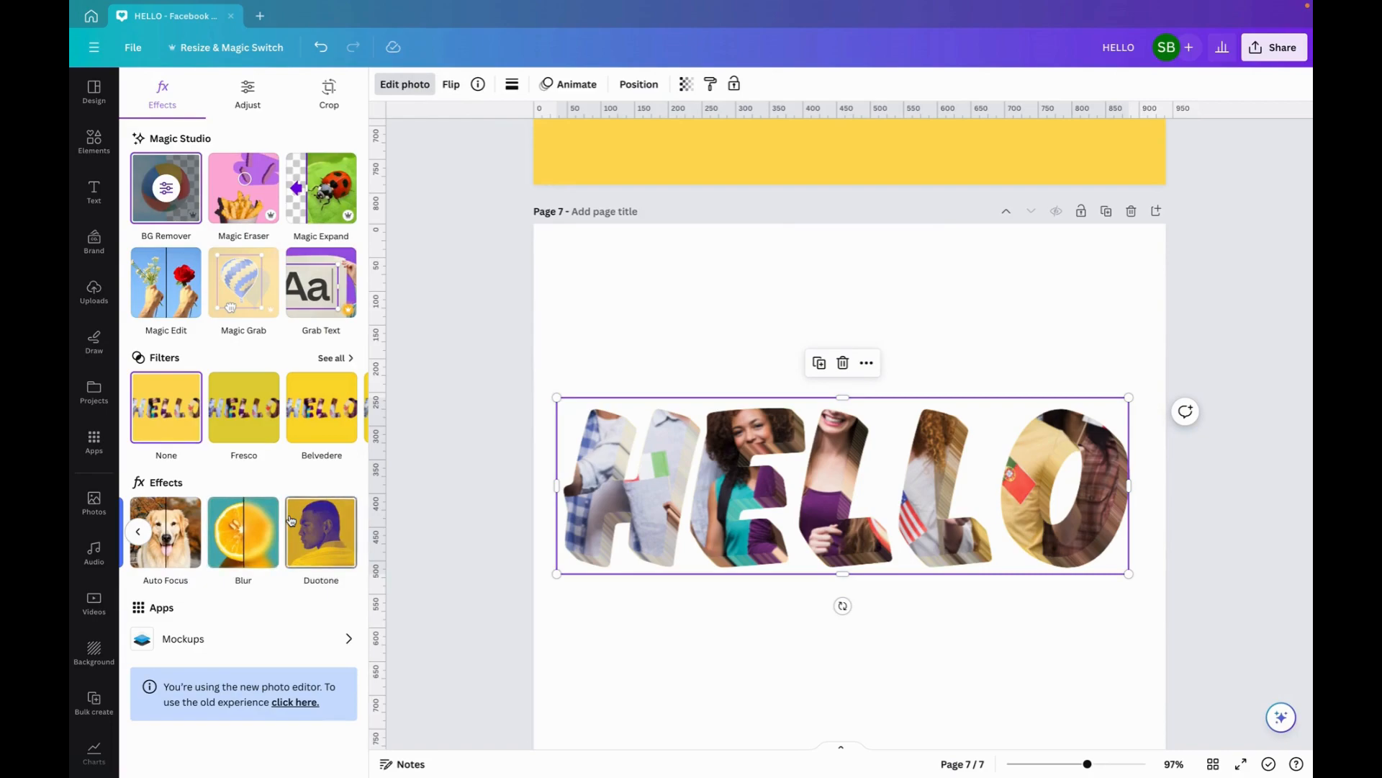
{"action": "left_click", "coordinate": [343, 541]}
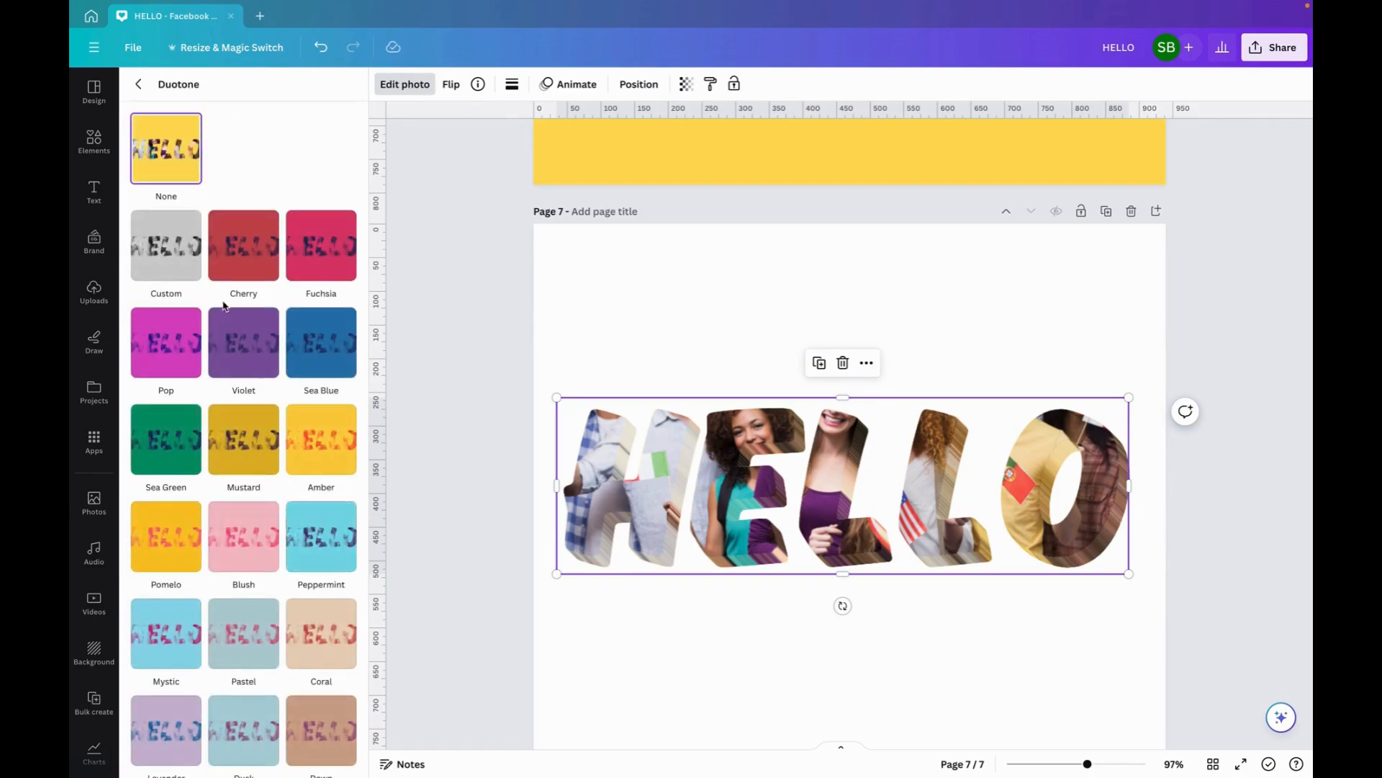
{"action": "left_click", "coordinate": [174, 260]}
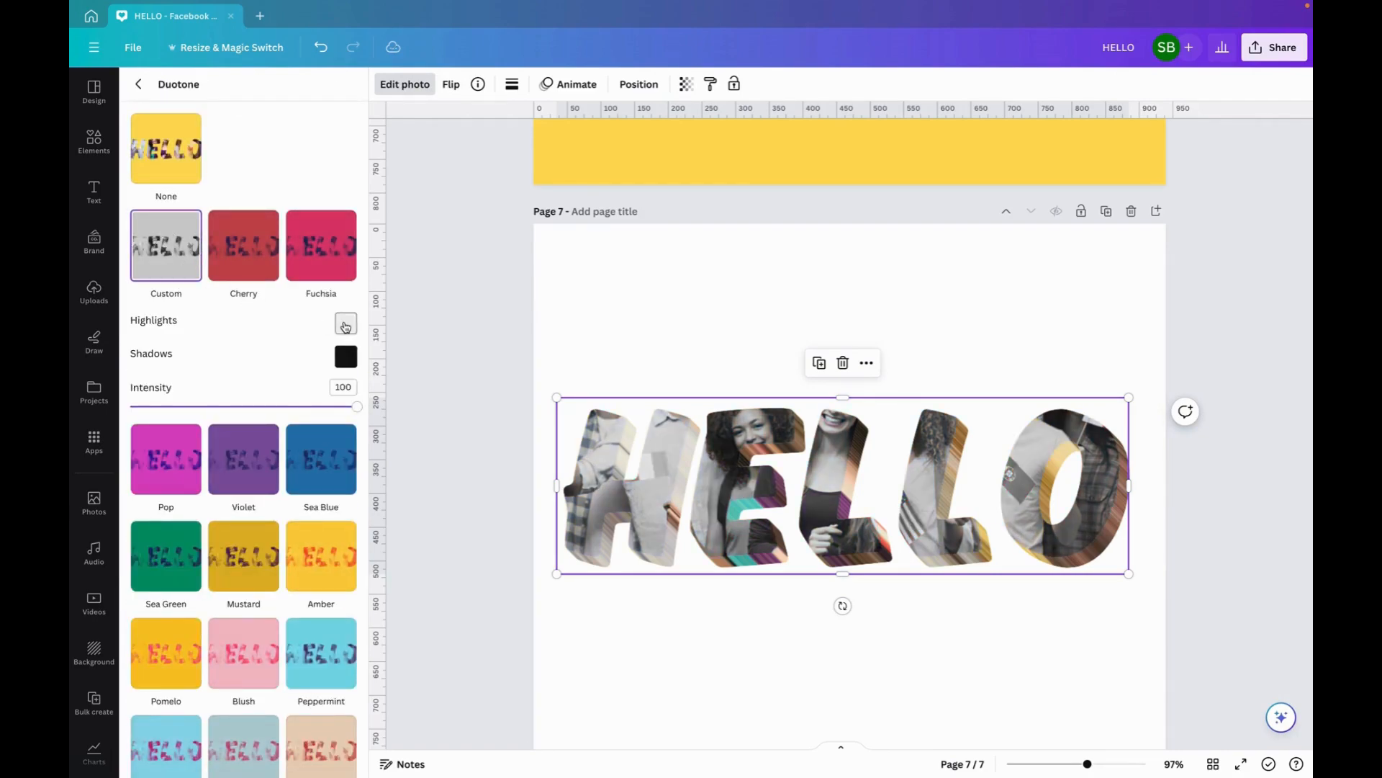
{"action": "left_click", "coordinate": [346, 324]}
{"action": "left_click_drag", "start_coordinate": [353, 360], "coordinate": [585, 353]}
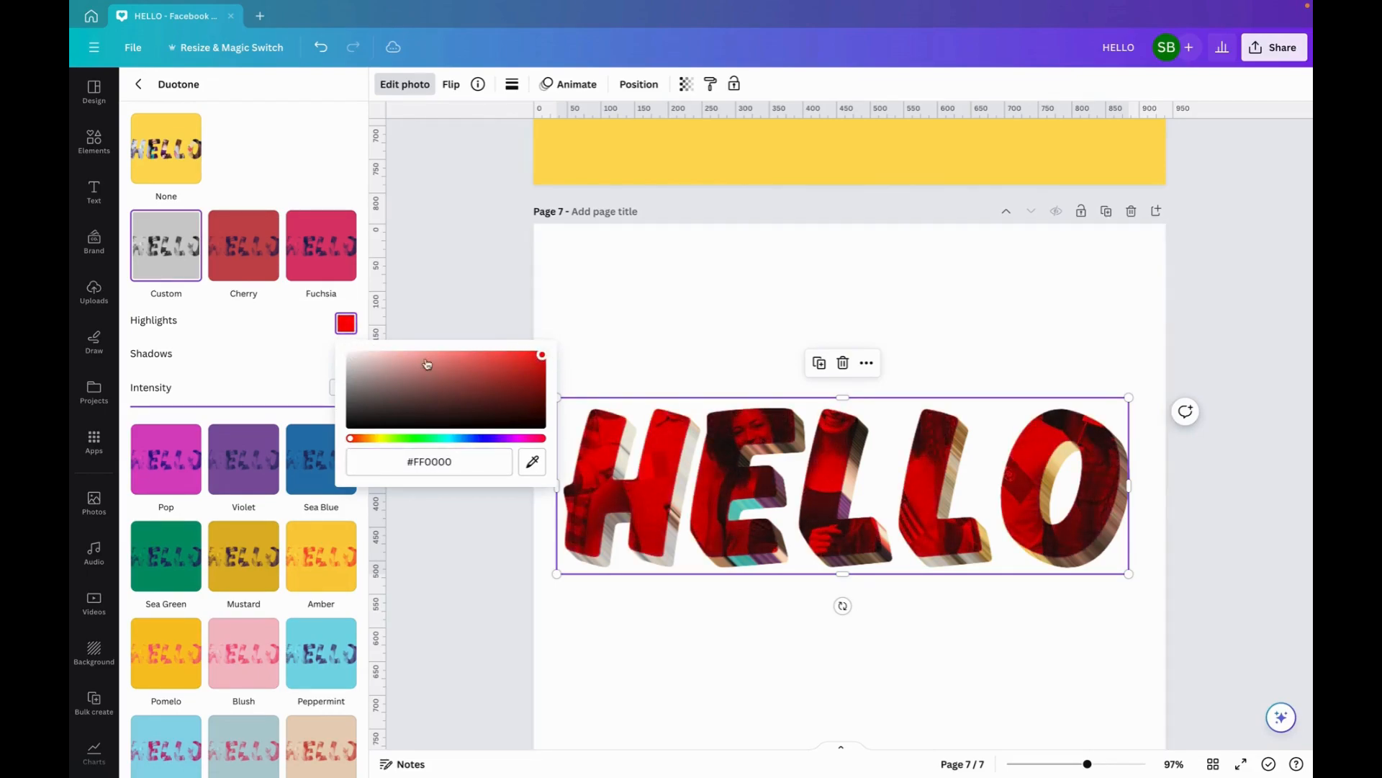
{"action": "left_click", "coordinate": [263, 346]}
- Set the custom Duotone's shadows colour to #FF0000
{"action": "left_click", "coordinate": [345, 360]}
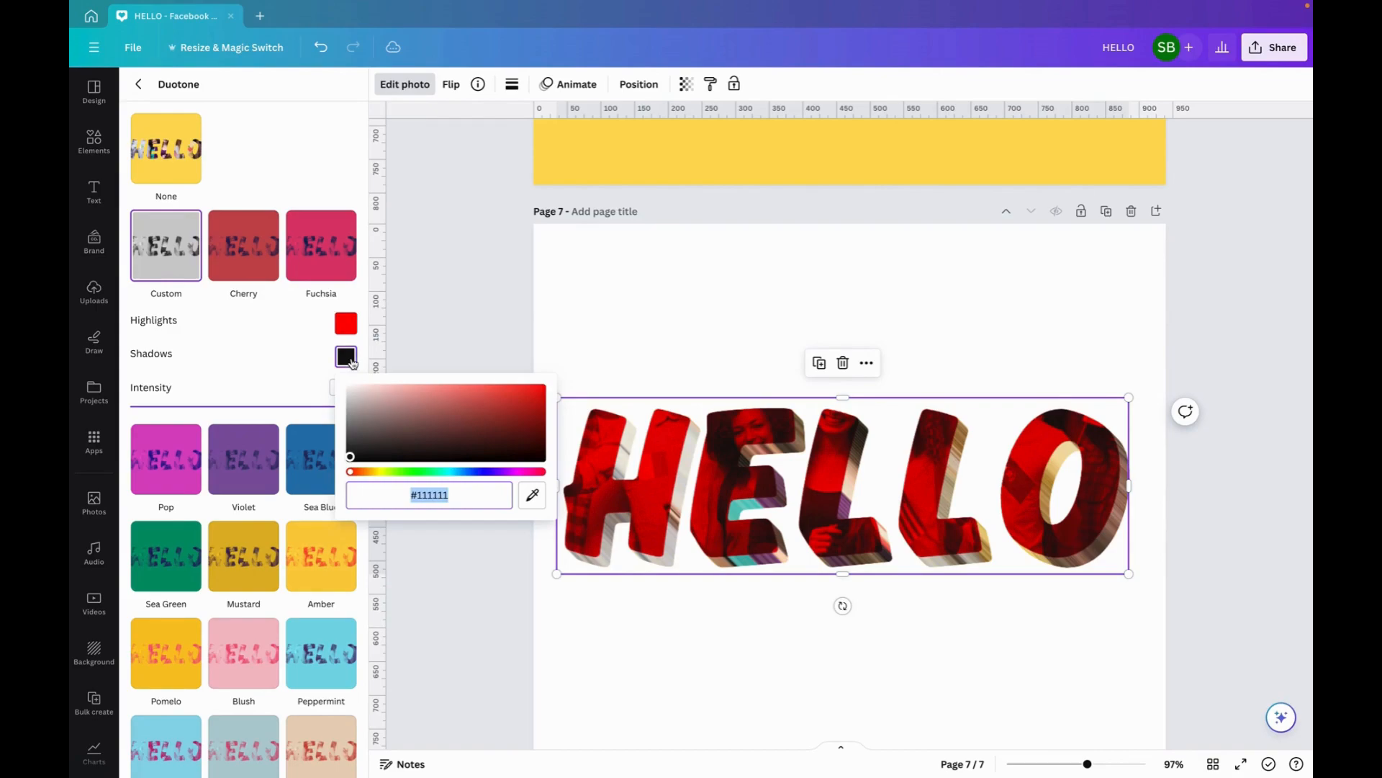
{"action": "left_click_drag", "start_coordinate": [358, 451], "coordinate": [580, 366]}
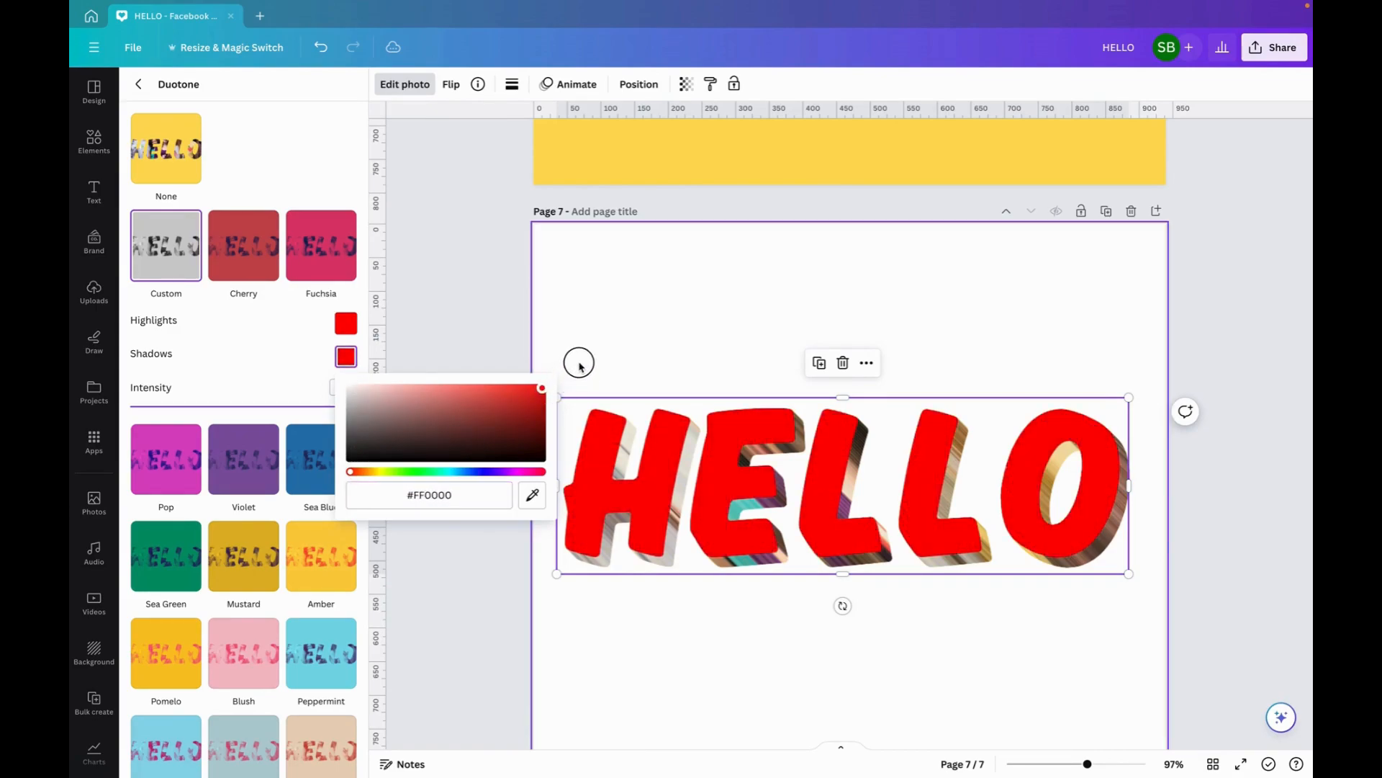
{"action": "left_click", "coordinate": [268, 365]}
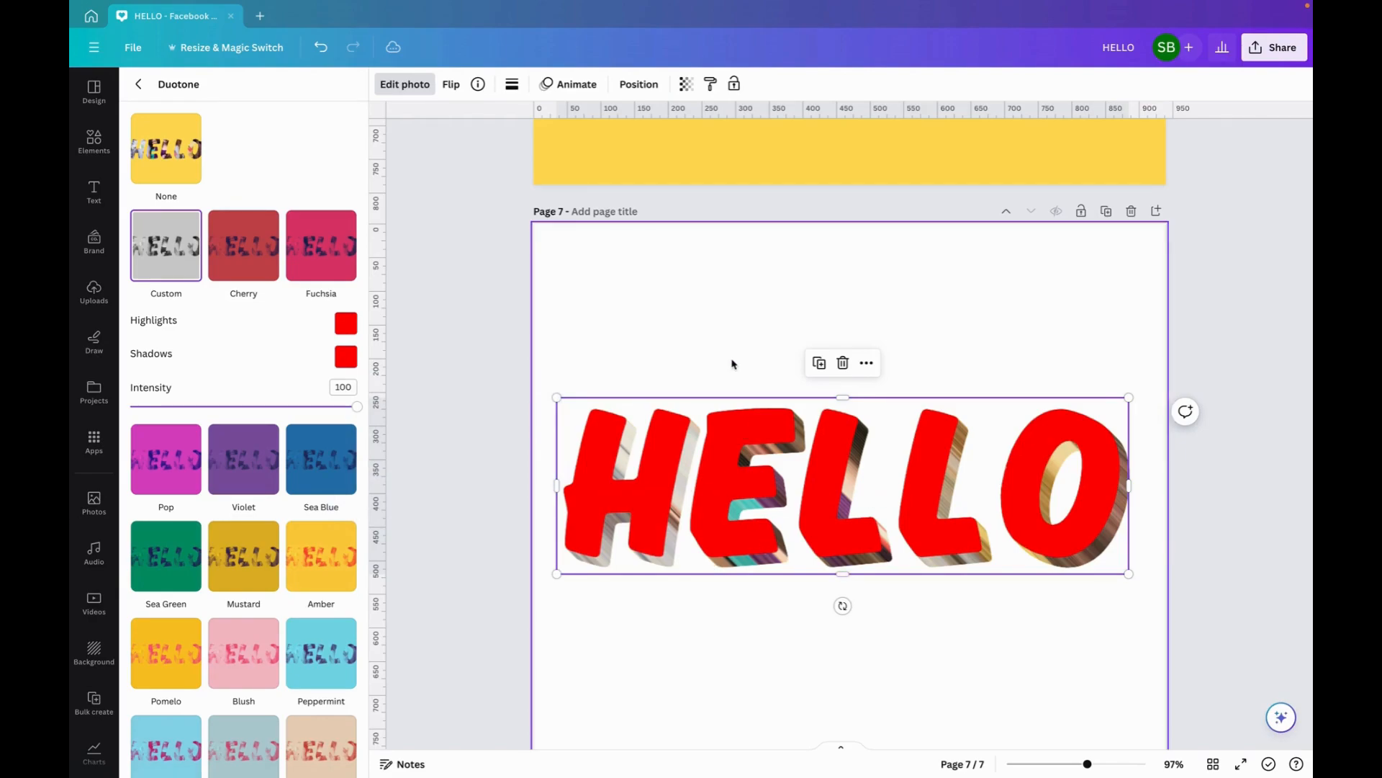
- Change the background colour of page 7 to black
{"action": "left_click", "coordinate": [646, 319]}
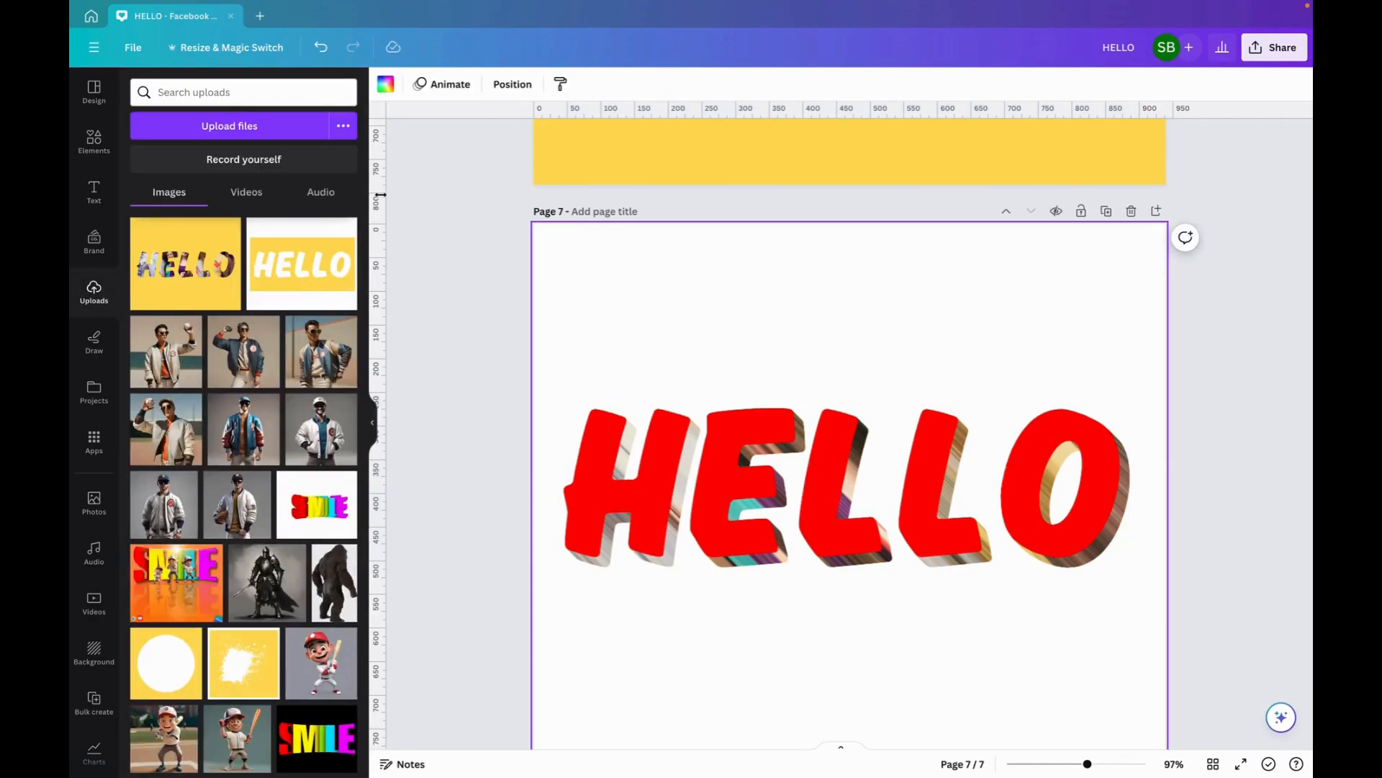
{"action": "left_click", "coordinate": [387, 94]}
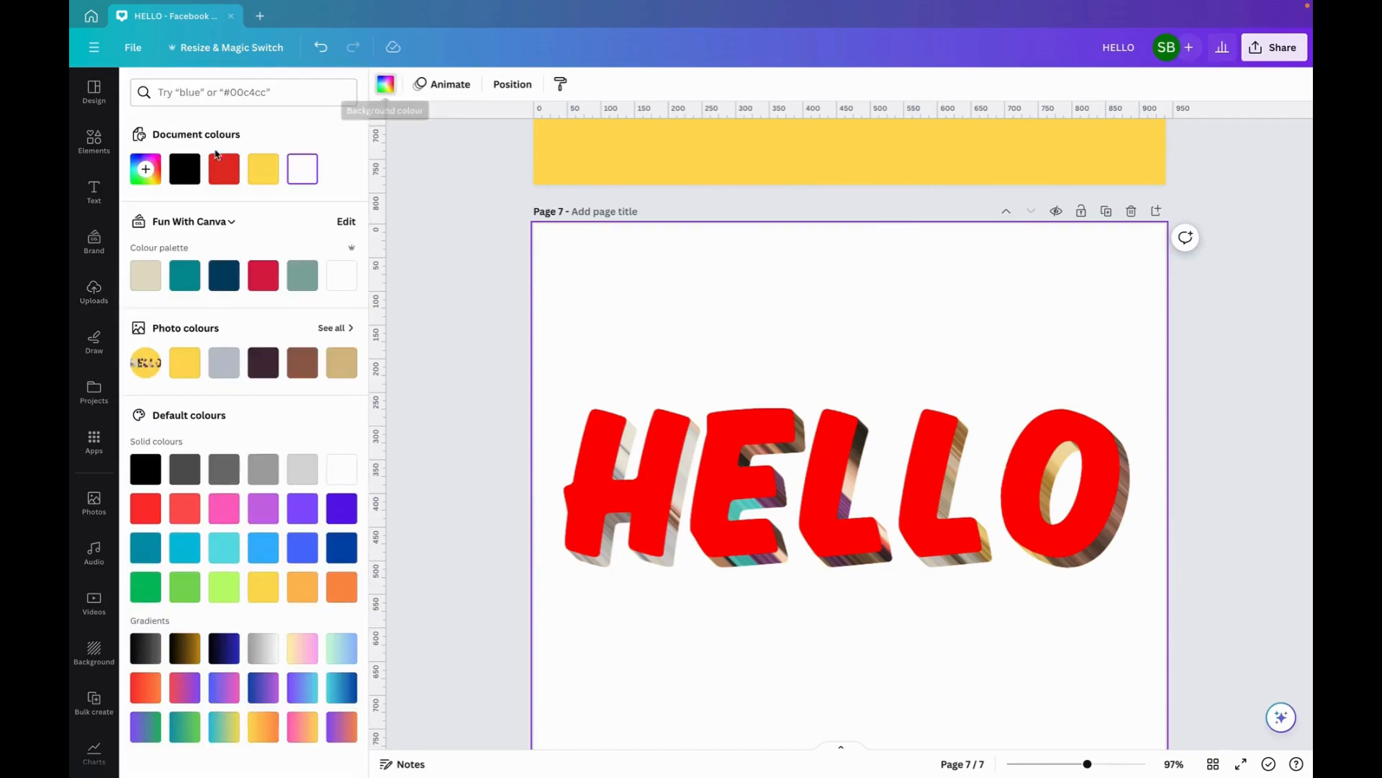
{"action": "left_click", "coordinate": [185, 171]}
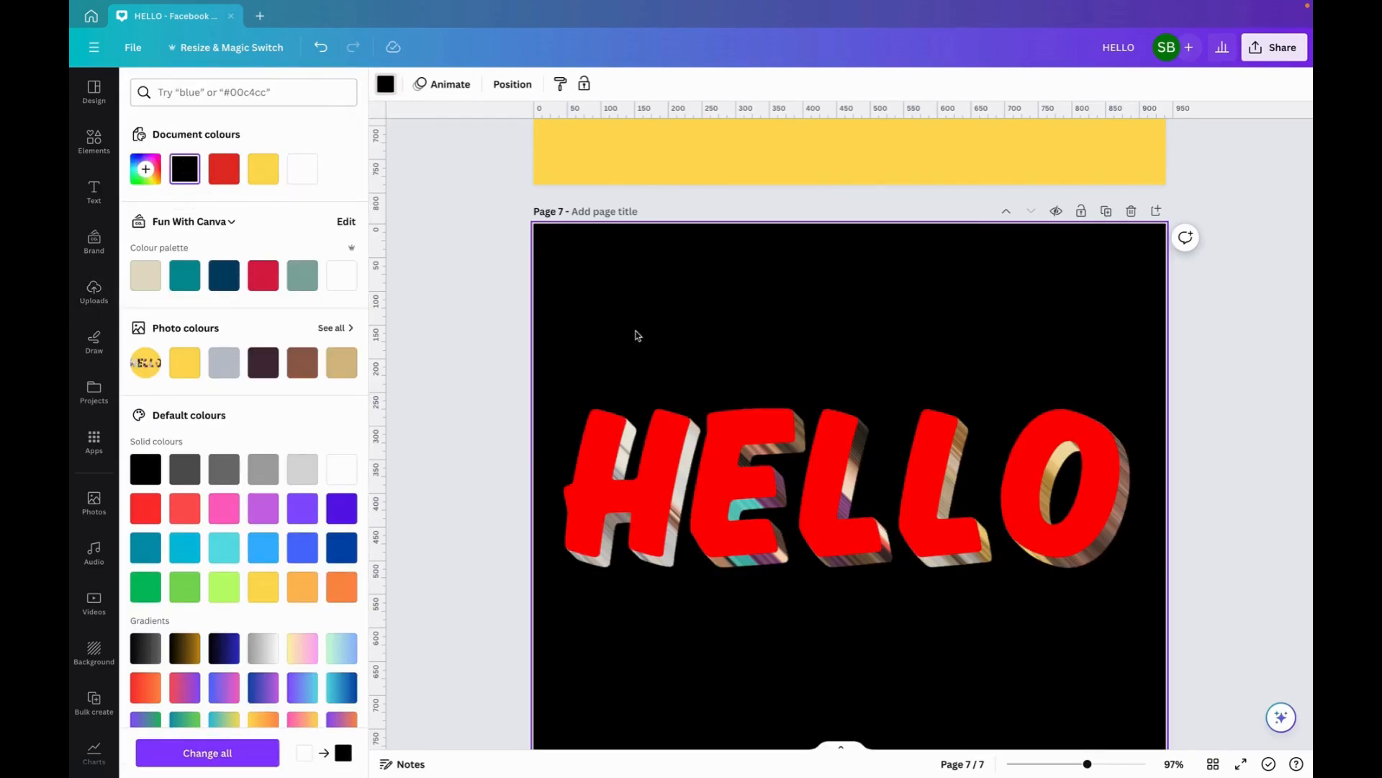
- Examine the finished red HELLO design on page 4 as a reference for page 7
{"action": "scroll", "coordinate": [637, 334], "scroll_direction": "up", "scroll_amount": 5}
{"action": "scroll", "coordinate": [636, 334], "scroll_direction": "up", "scroll_amount": 10}
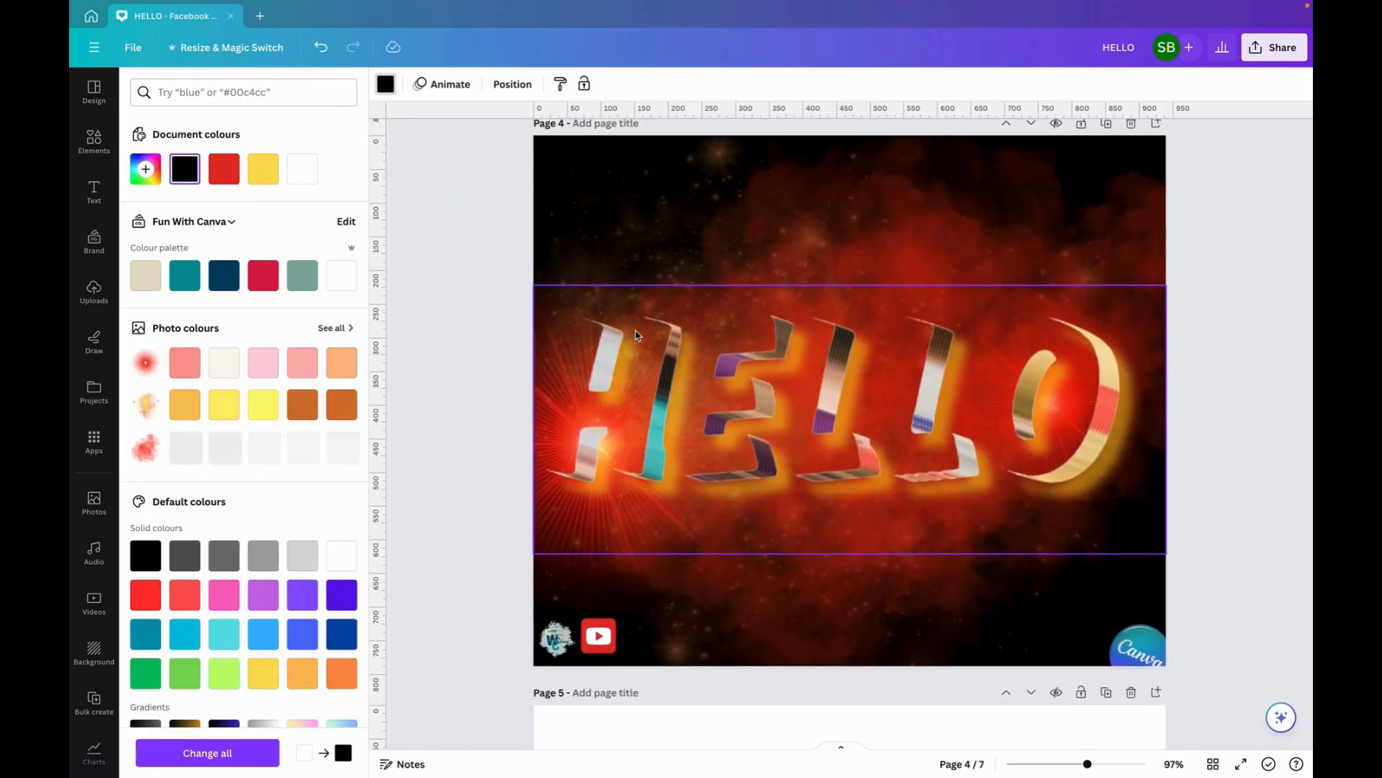
{"action": "scroll", "coordinate": [637, 334], "scroll_direction": "down", "scroll_amount": 10}
{"action": "scroll", "coordinate": [636, 334], "scroll_direction": "down", "scroll_amount": 5}
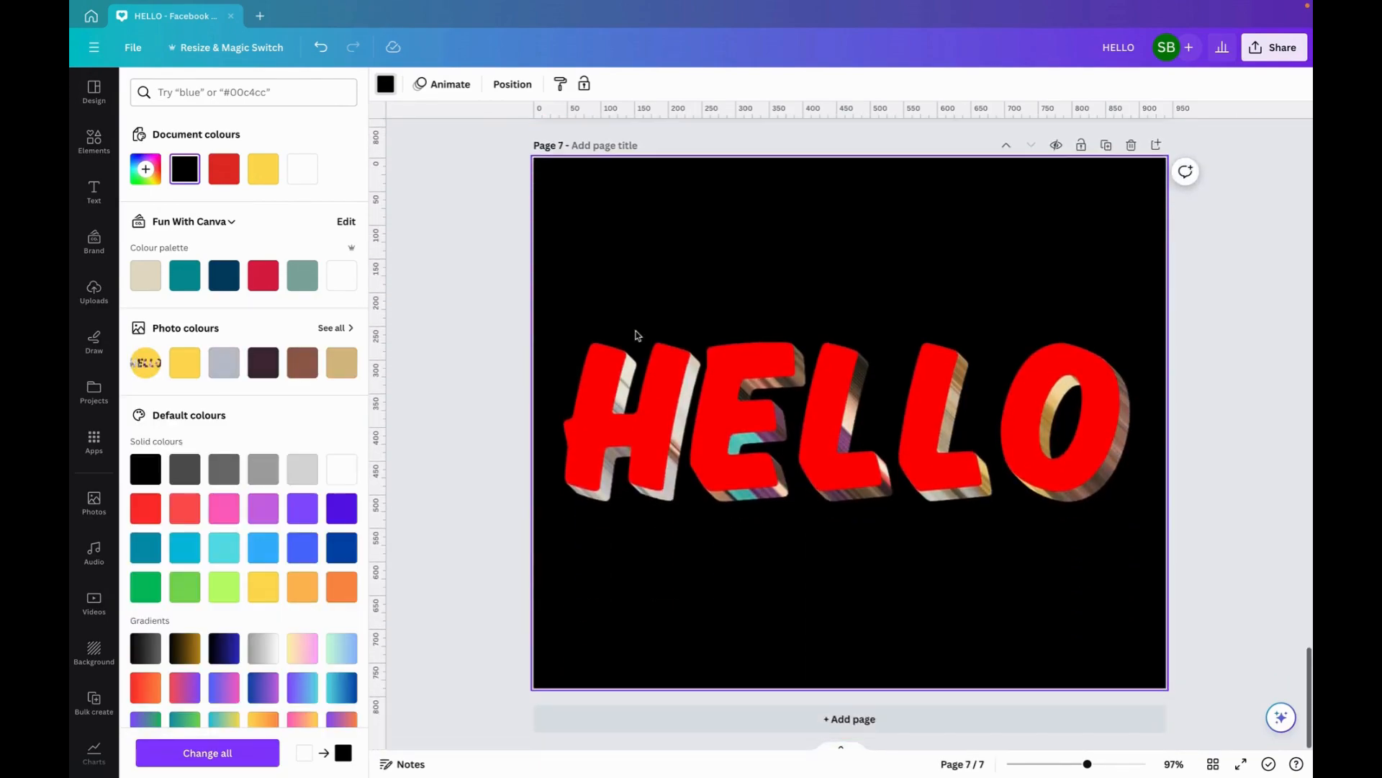
- Browse all recently used elements and examine the details of the Gold Magic Galaxy Overlay and the red Nebula Overlay
{"action": "left_click", "coordinate": [92, 144]}
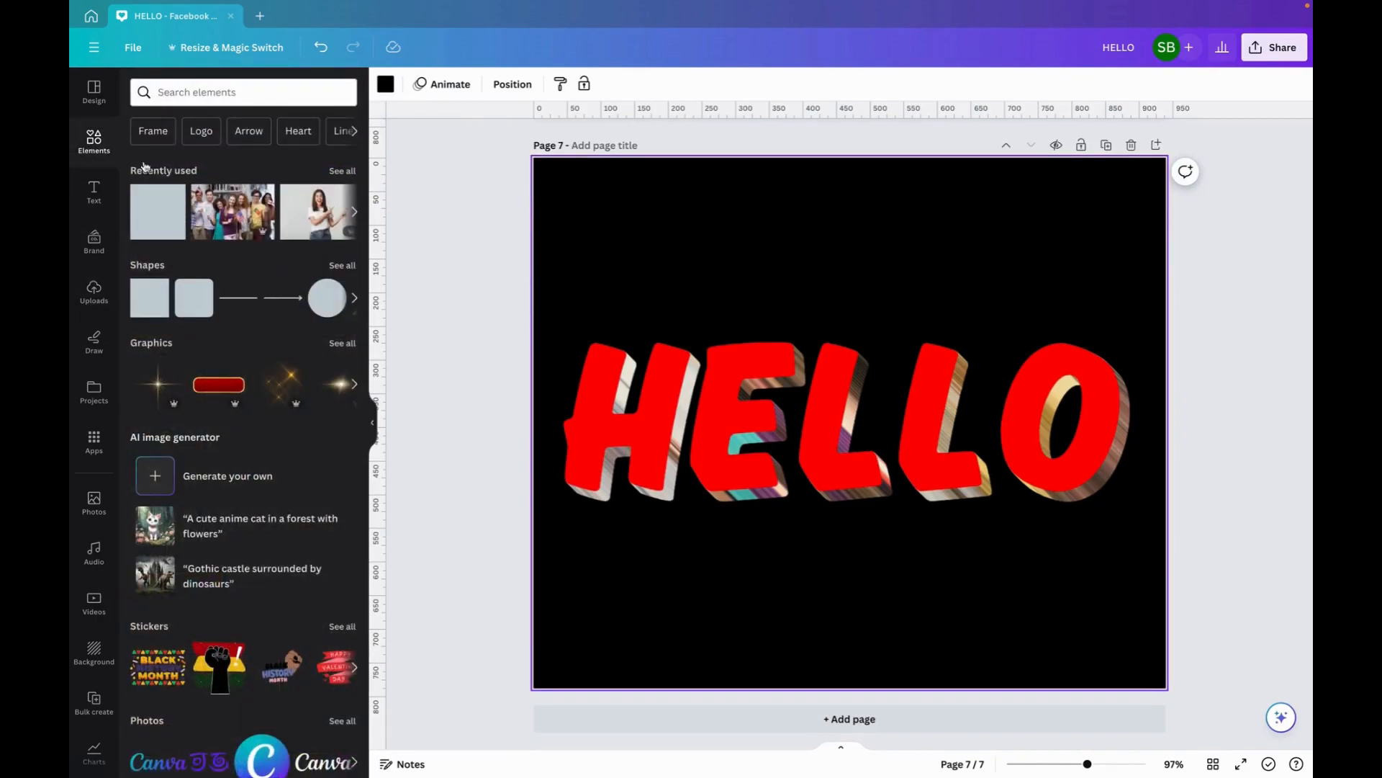
{"action": "left_click", "coordinate": [339, 171]}
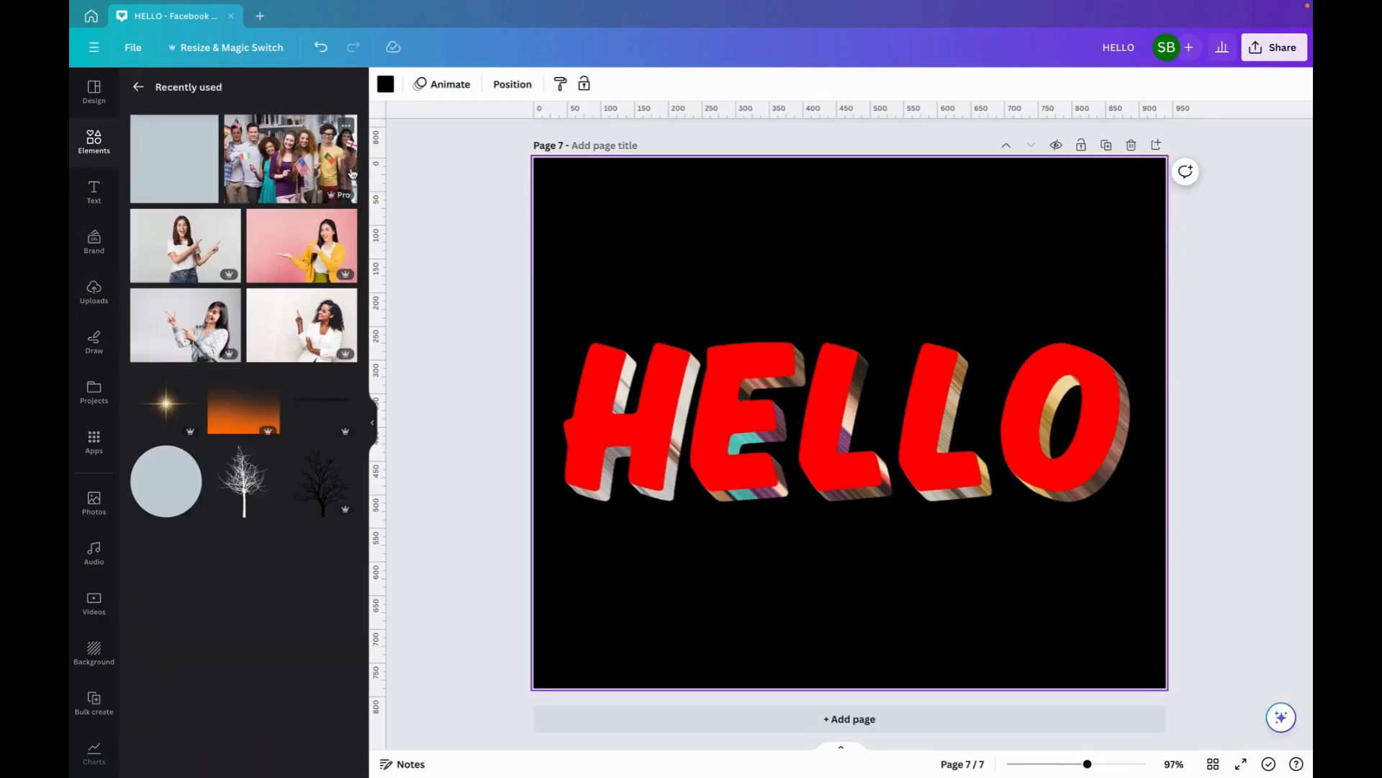
{"action": "scroll", "coordinate": [274, 429], "scroll_direction": "down", "scroll_amount": 2}
{"action": "scroll", "coordinate": [274, 430], "scroll_direction": "down", "scroll_amount": 8}
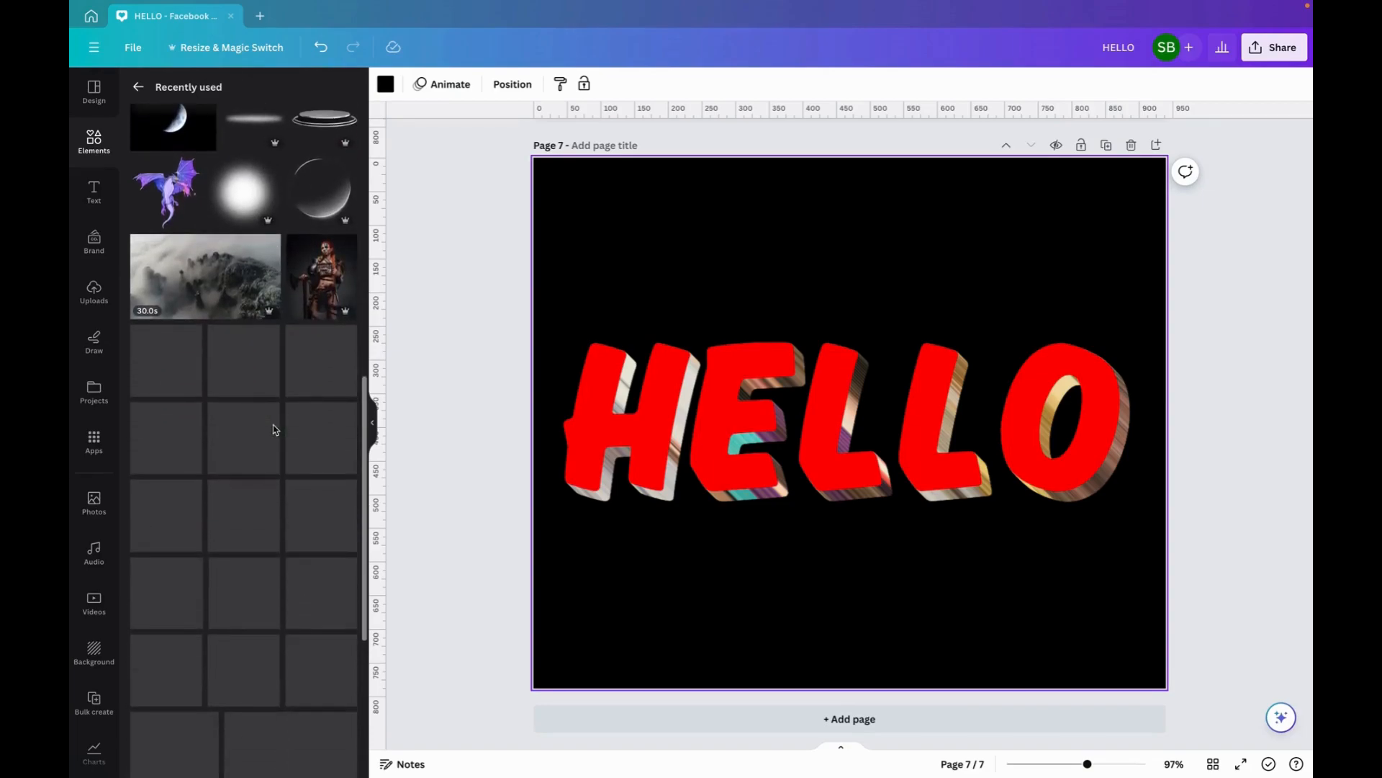
{"action": "scroll", "coordinate": [274, 430], "scroll_direction": "down", "scroll_amount": 3}
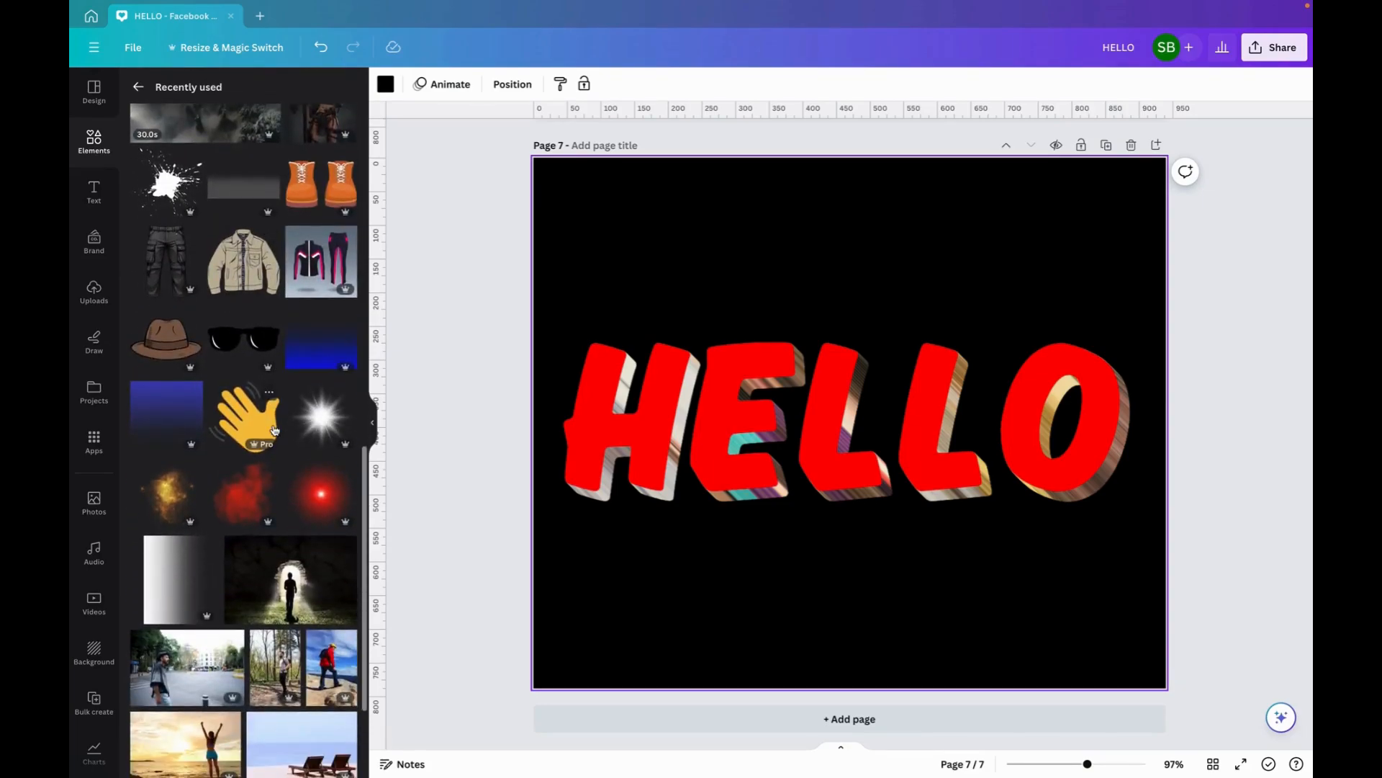
{"action": "left_click", "coordinate": [192, 471]}
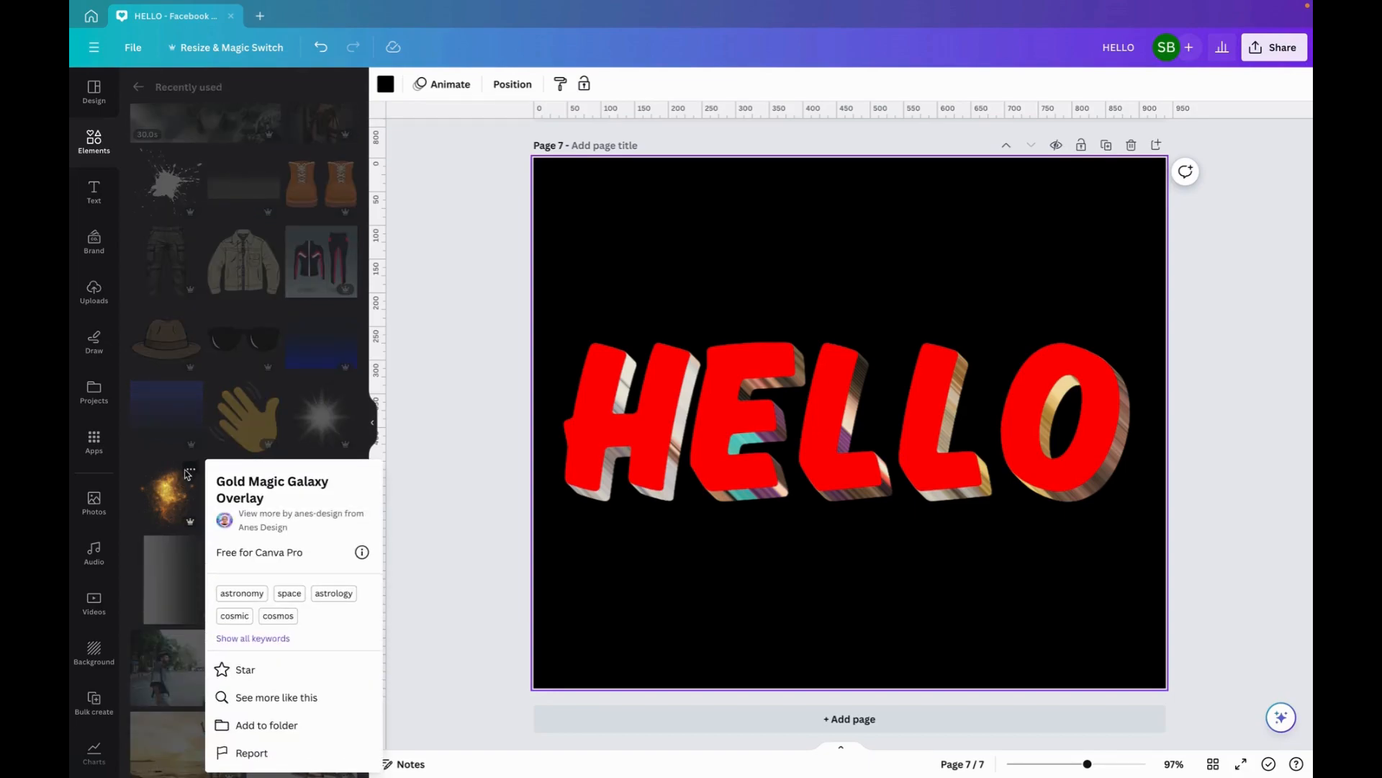
{"action": "left_click", "coordinate": [169, 497]}
{"action": "left_click", "coordinate": [269, 472]}
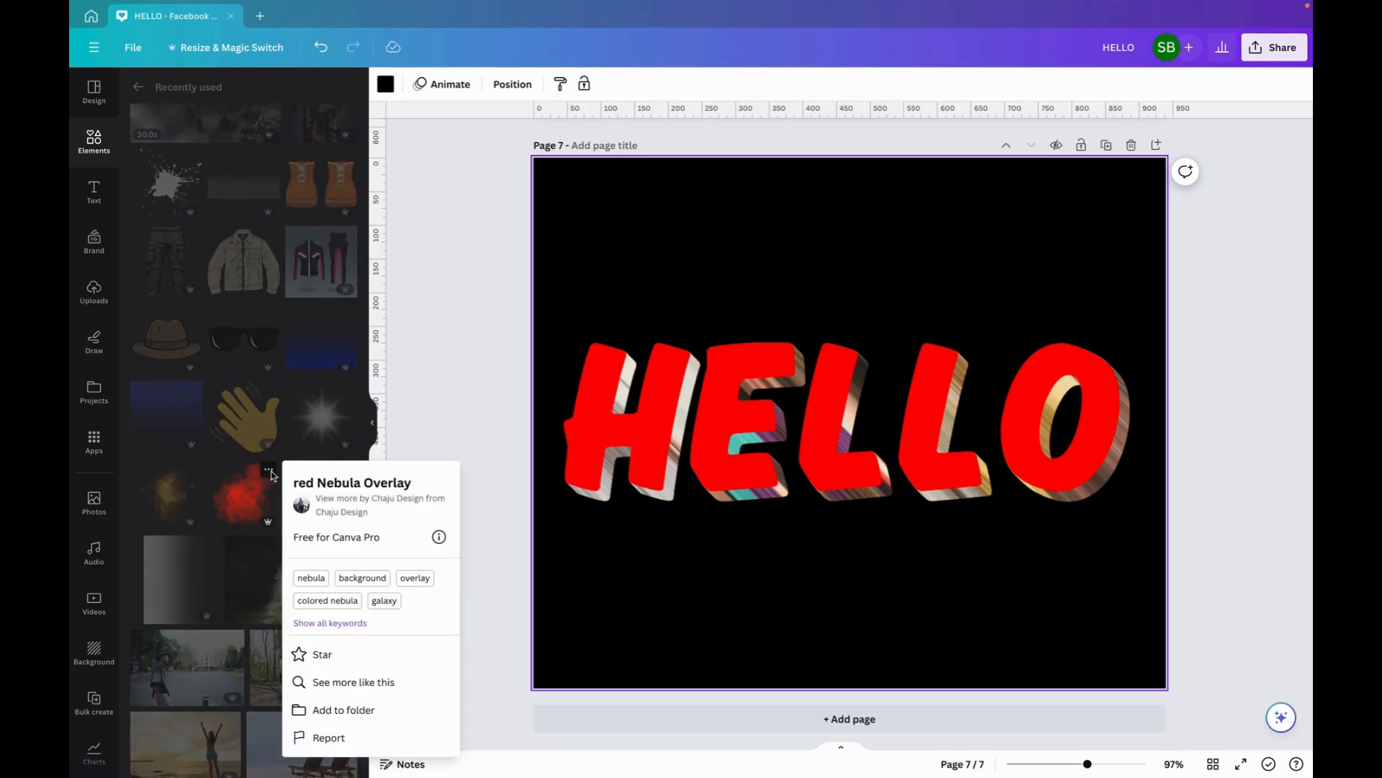
{"action": "left_click", "coordinate": [449, 405]}
- Review the page 4 design again and examine the details of the glowing red lens flare element
{"action": "scroll", "coordinate": [449, 407], "scroll_direction": "up", "scroll_amount": 10}
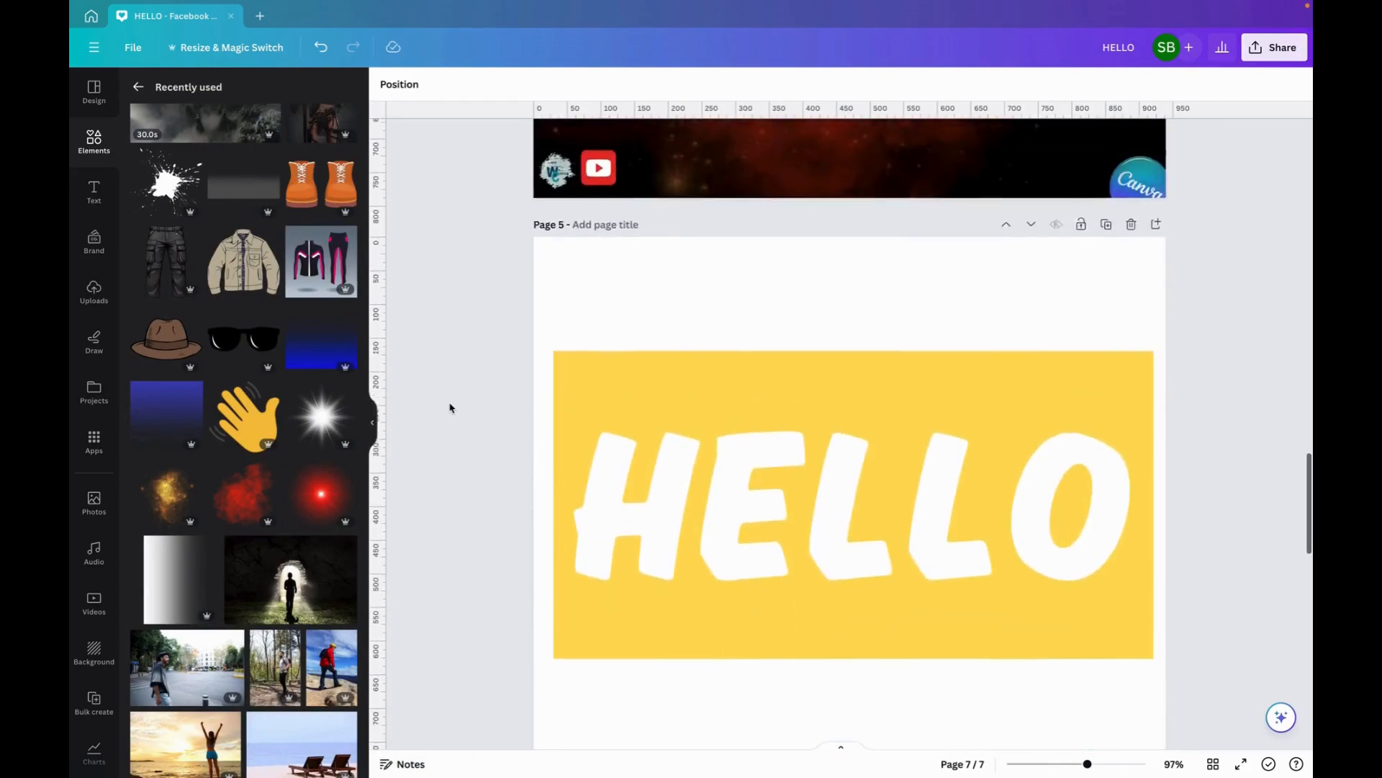
{"action": "scroll", "coordinate": [449, 407], "scroll_direction": "up", "scroll_amount": 5}
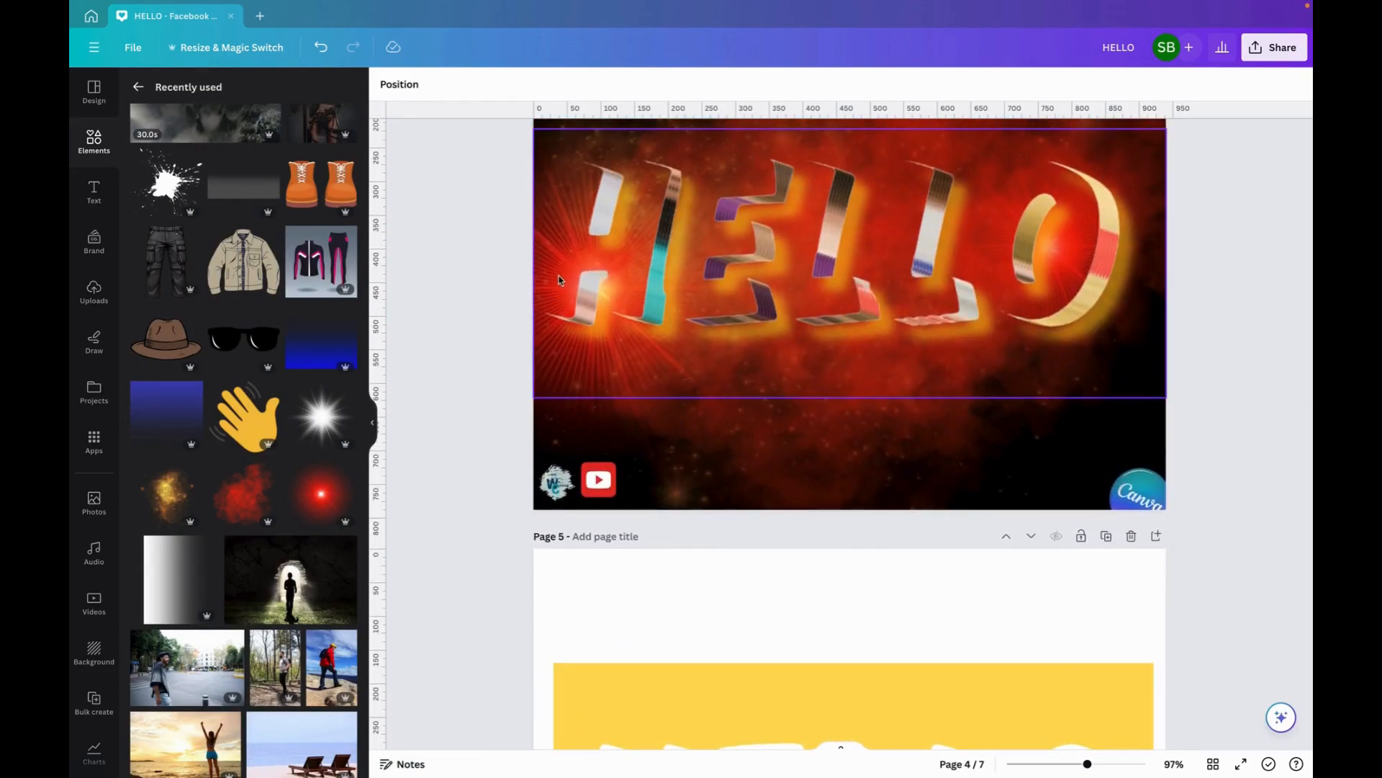
{"action": "scroll", "coordinate": [571, 269], "scroll_direction": "down", "scroll_amount": 10}
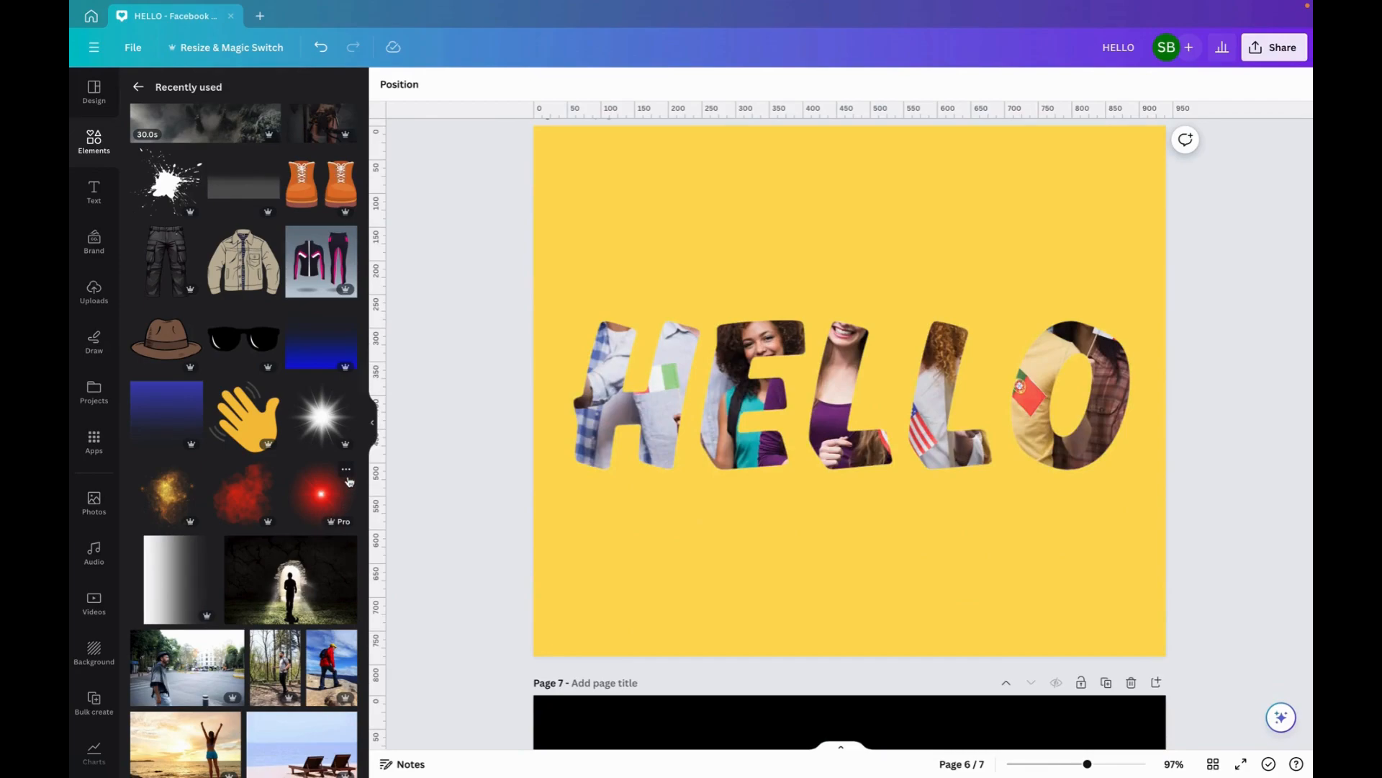
{"action": "left_click", "coordinate": [347, 472]}
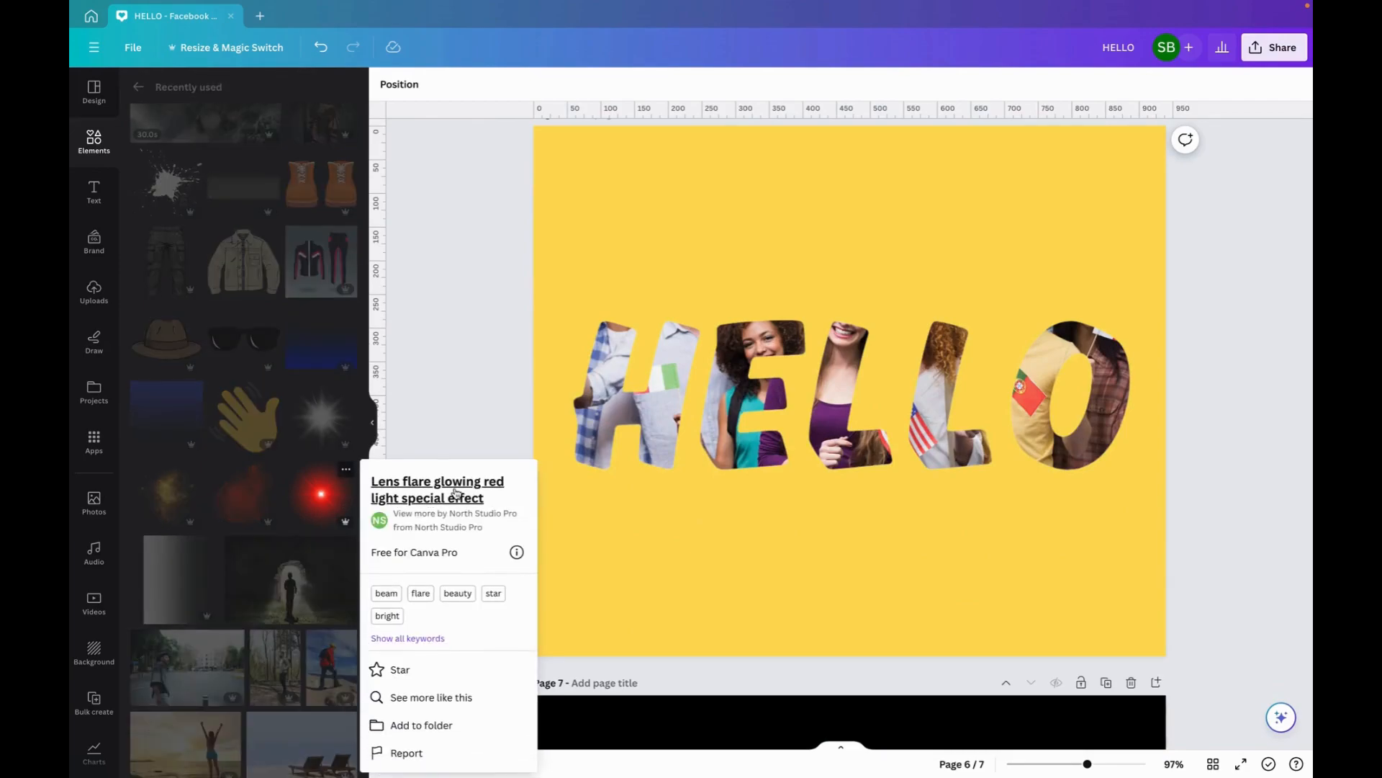
{"action": "left_click", "coordinate": [450, 422]}
{"action": "scroll", "coordinate": [549, 509], "scroll_direction": "down", "scroll_amount": 7}
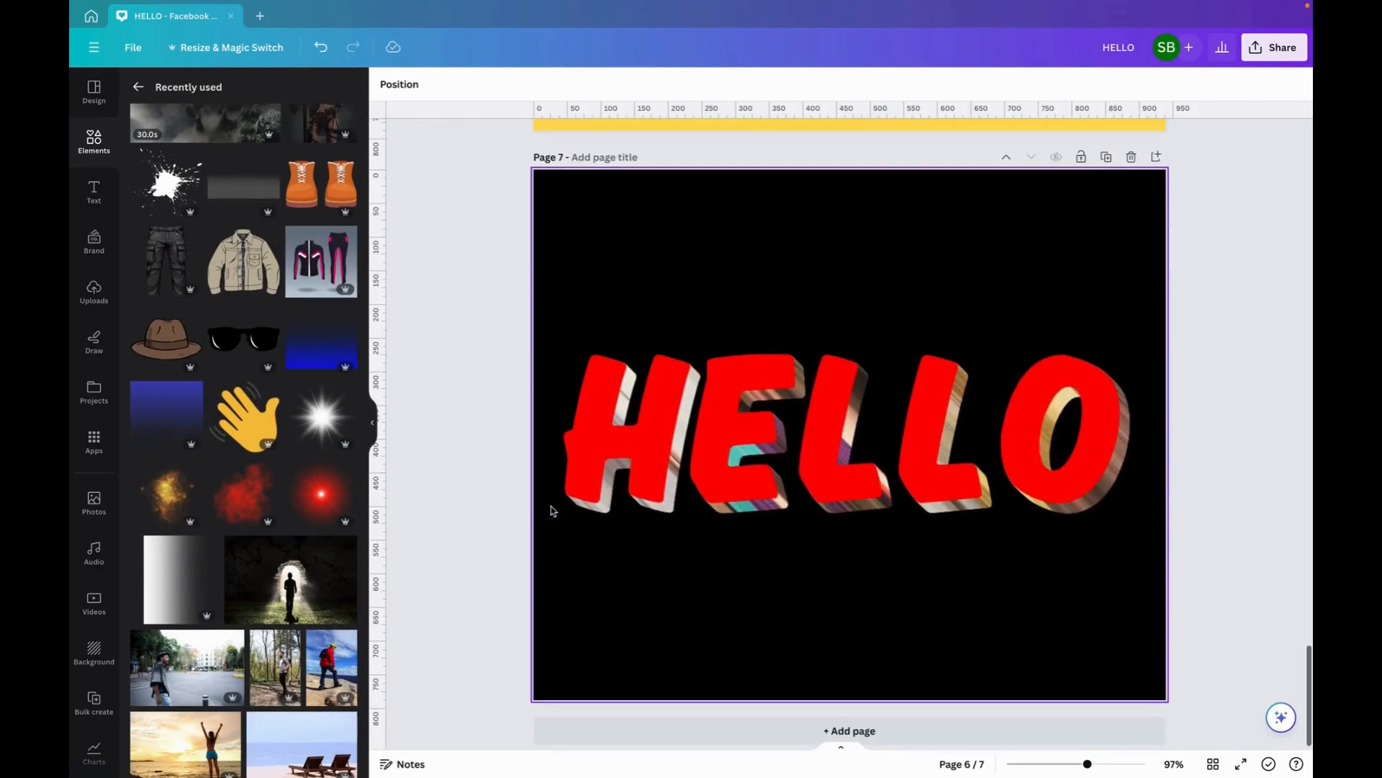
- Add the red Nebula Overlay to page 7, rotate it diagonally, and place it over the left part of the page
{"action": "left_click", "coordinate": [254, 497]}
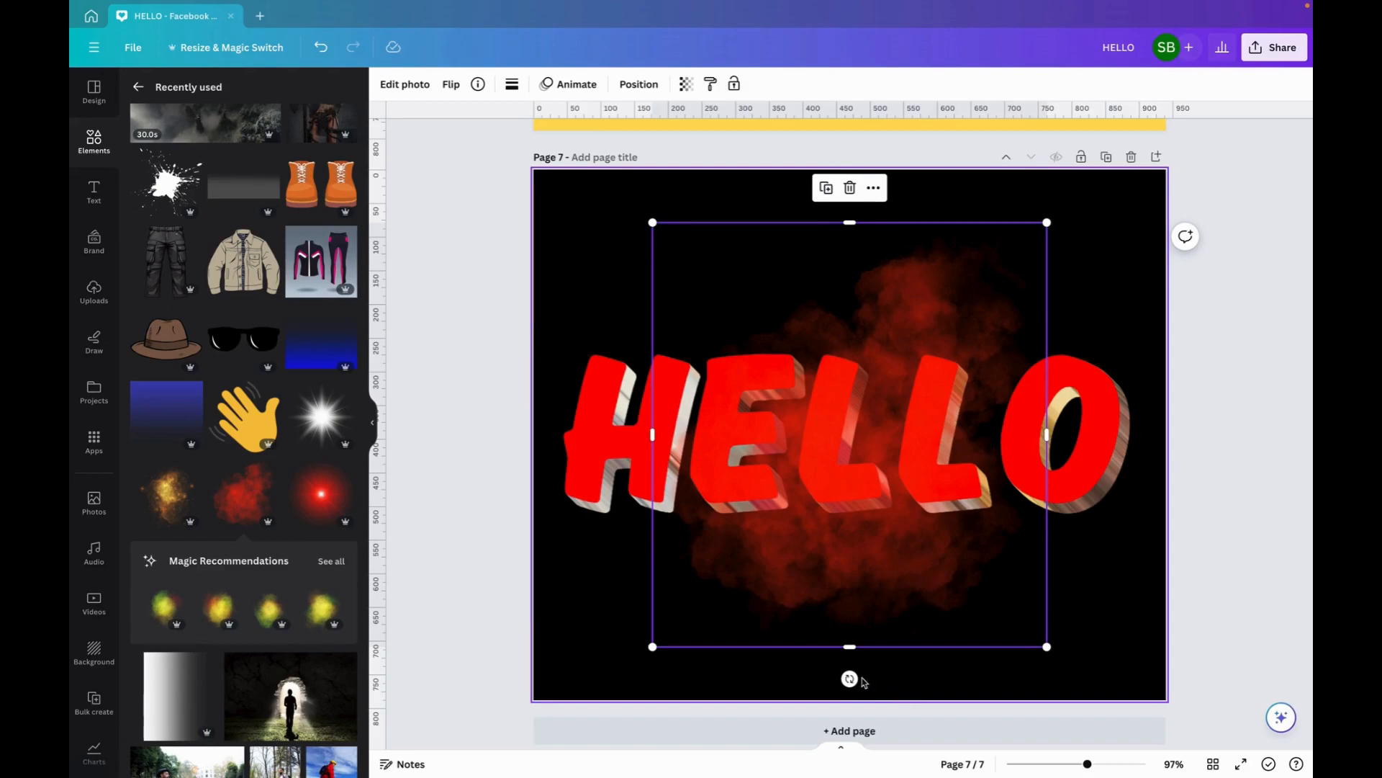
{"action": "left_click_drag", "start_coordinate": [850, 679], "coordinate": [633, 588]}
{"action": "left_click_drag", "start_coordinate": [878, 375], "coordinate": [720, 375]}
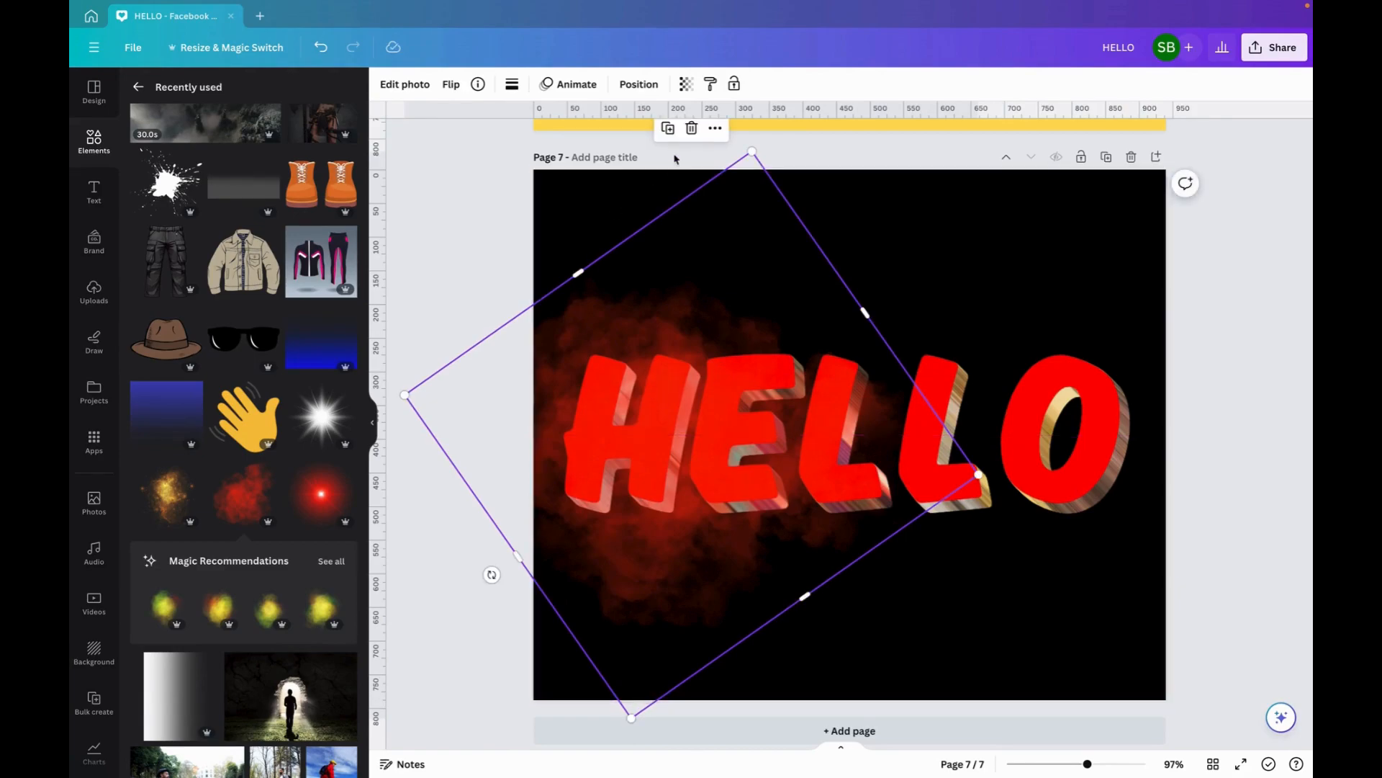
- Duplicate the red nebula three times at even spacing toward the right so the clouds span the full page width
{"action": "left_click", "coordinate": [668, 129]}
{"action": "left_click_drag", "start_coordinate": [643, 414], "coordinate": [779, 411]}
{"action": "left_click", "coordinate": [821, 131]}
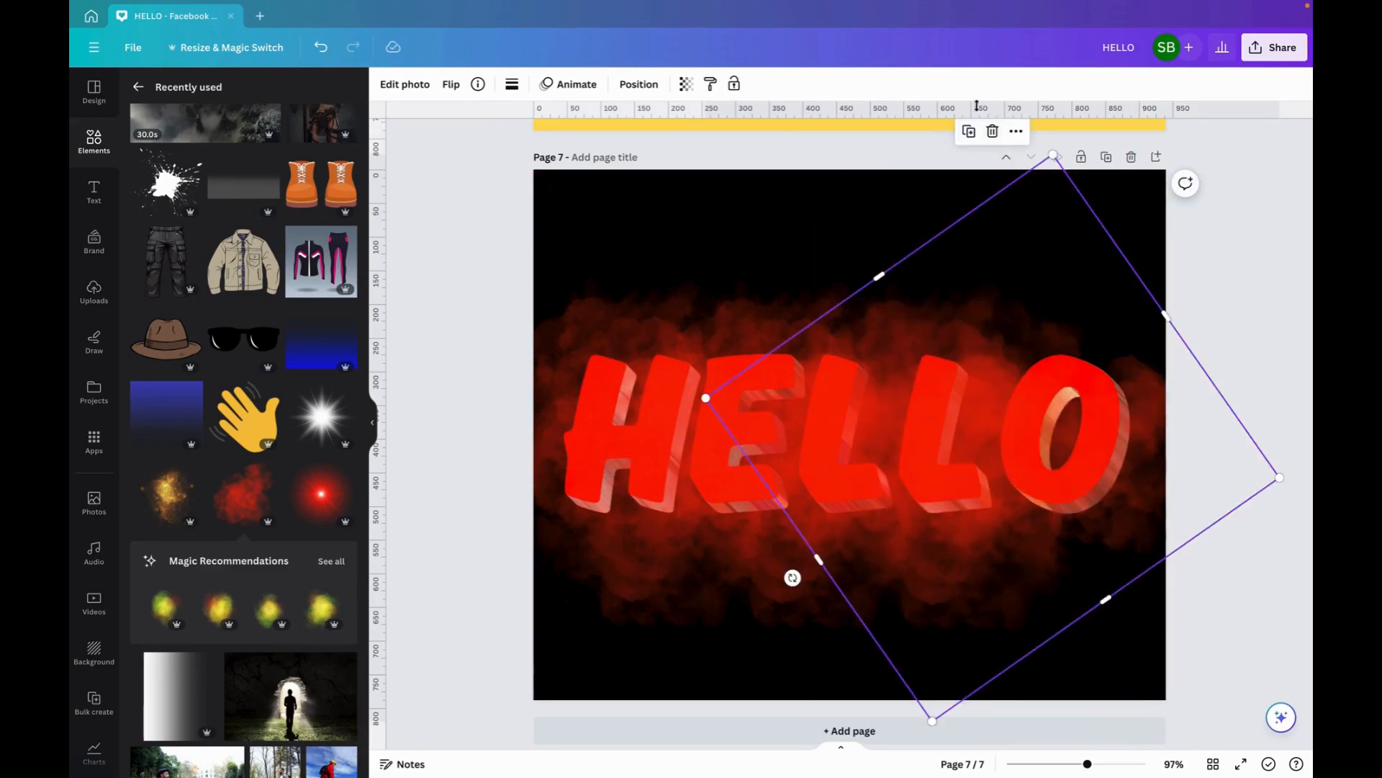
{"action": "left_click", "coordinate": [968, 131]}
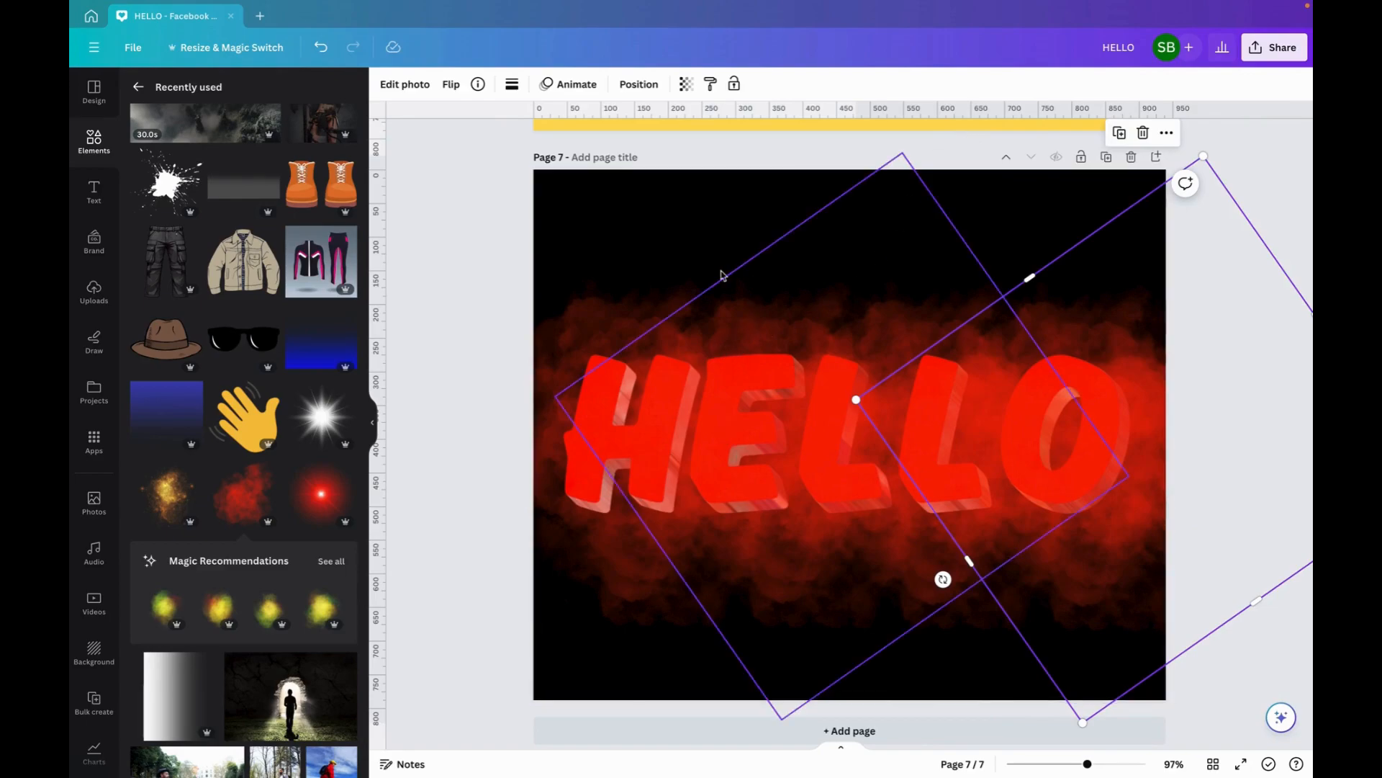
- Reorder the layers so all four red nebula overlays sit behind every HELLO image, directly above the black background
{"action": "right_click", "coordinate": [685, 268]}
{"action": "mouse_move", "coordinate": [770, 444]}
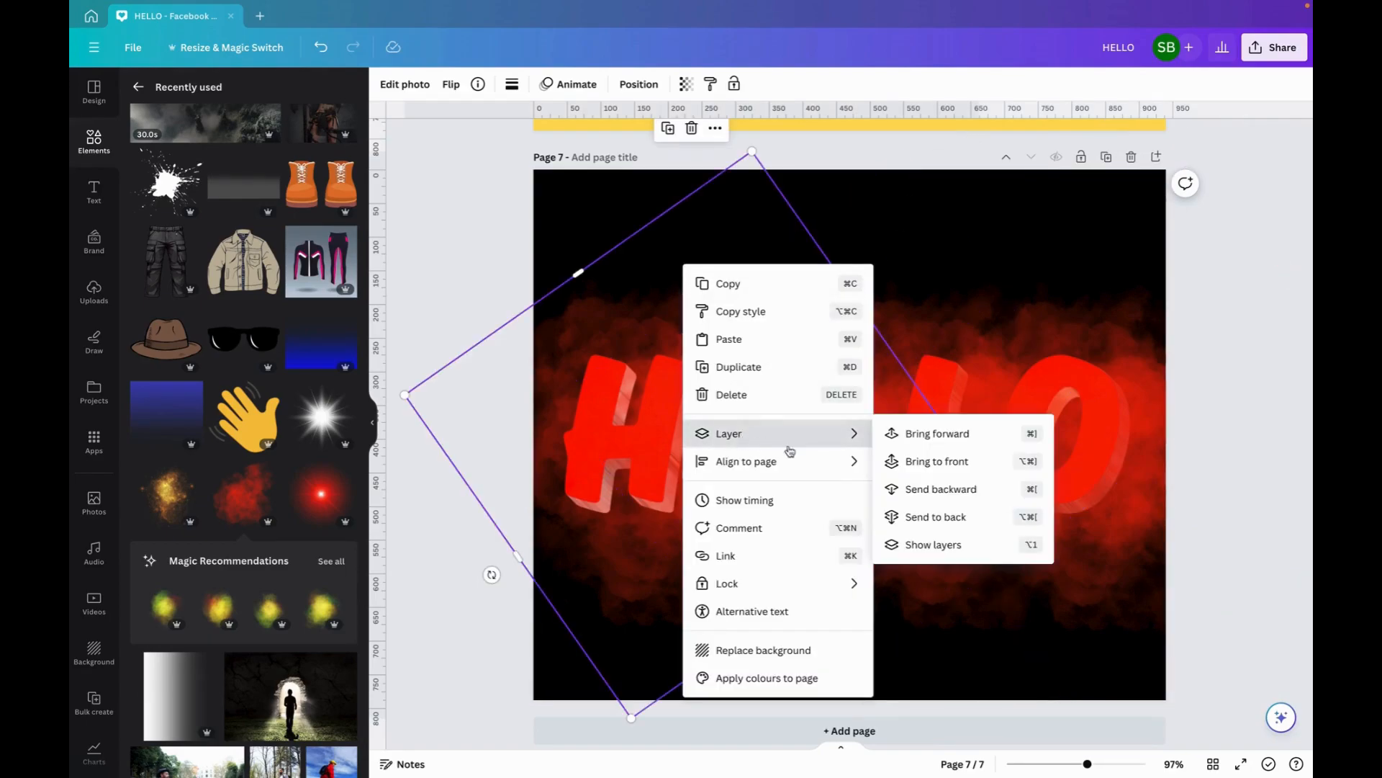
{"action": "left_click", "coordinate": [935, 545]}
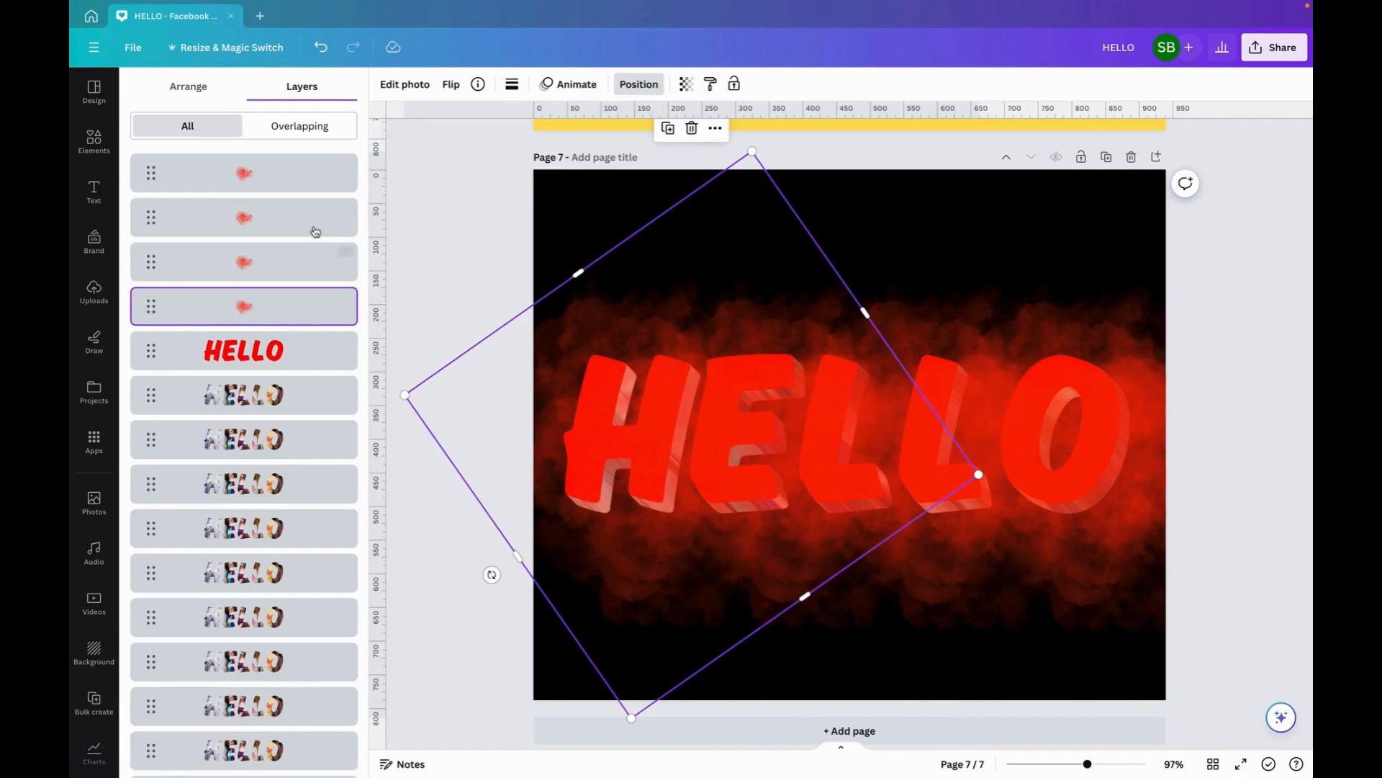
{"action": "left_click", "coordinate": [276, 171]}
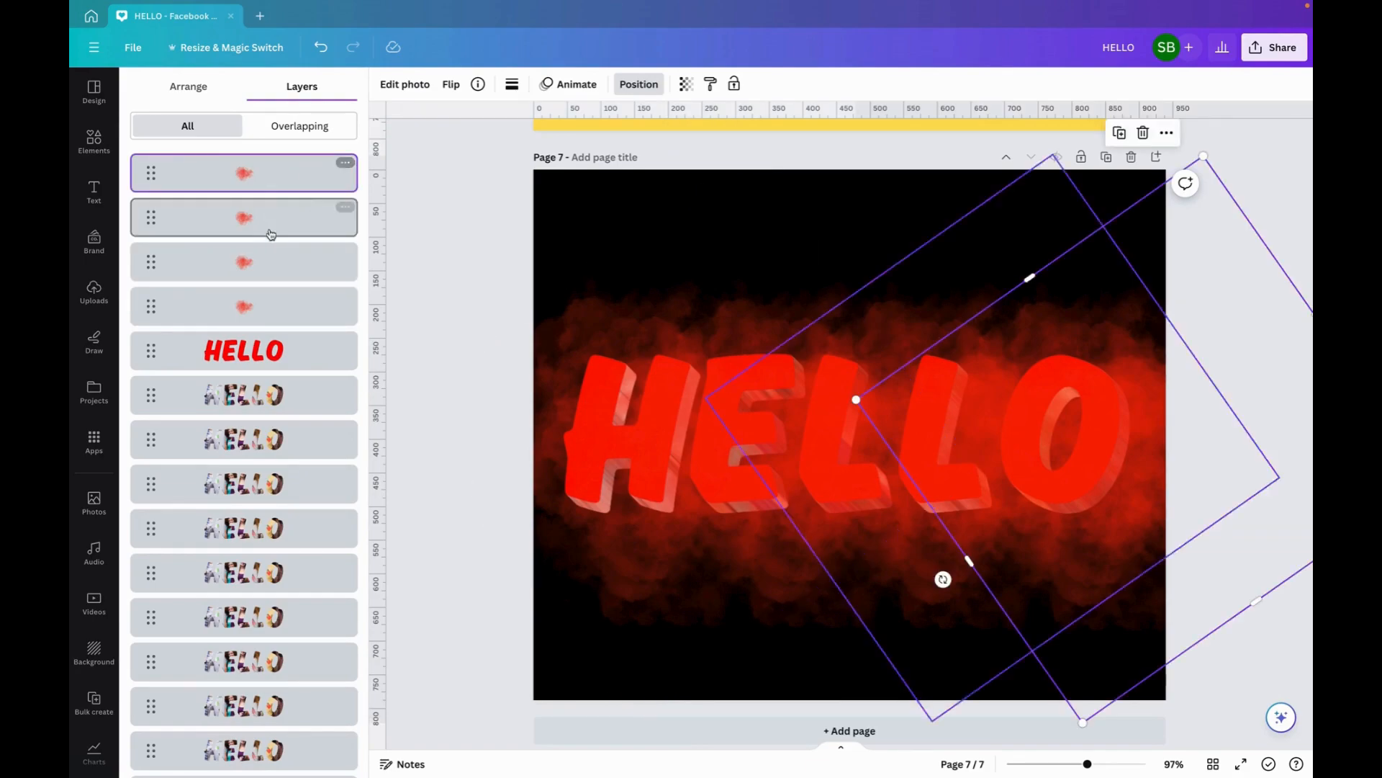
{"action": "left_click", "coordinate": [269, 301], "text": "shift"}
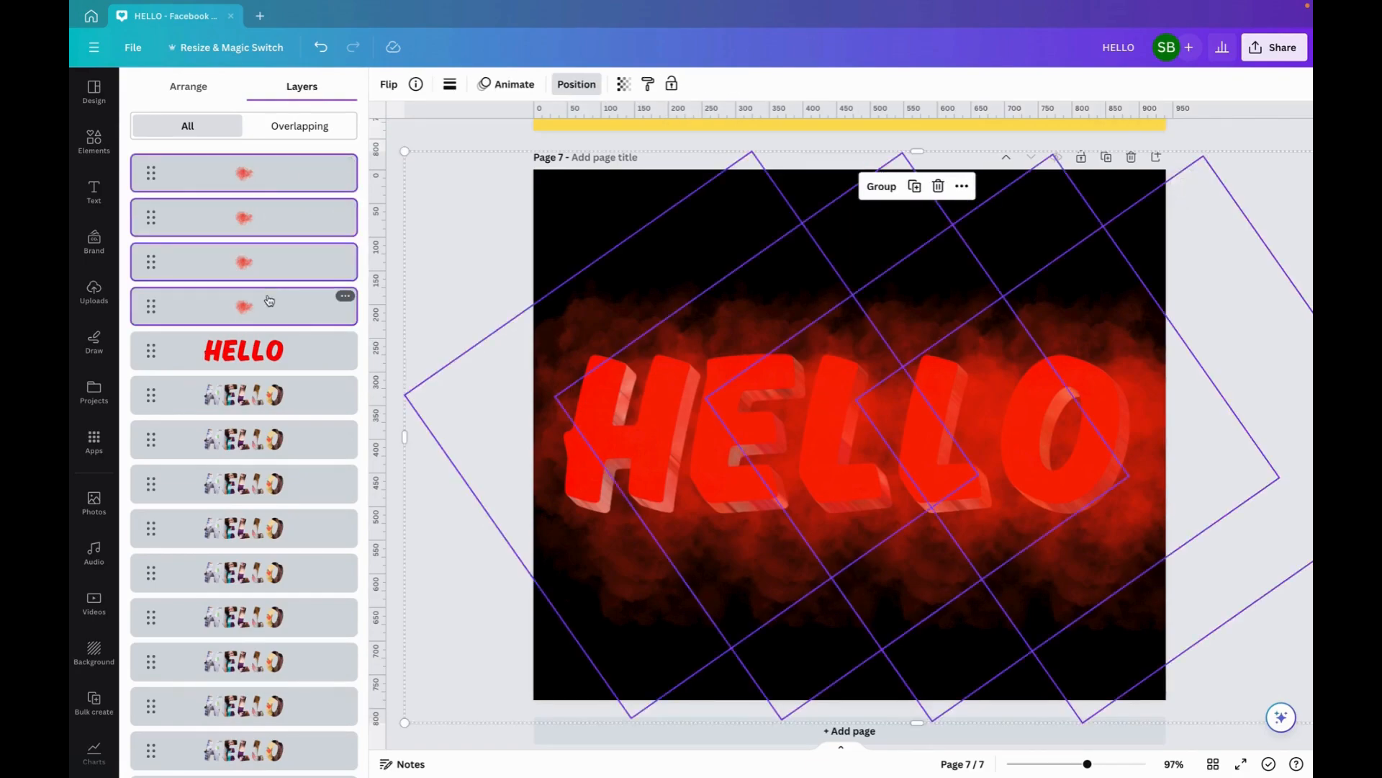
{"action": "left_click_drag", "start_coordinate": [268, 301], "coordinate": [268, 731]}
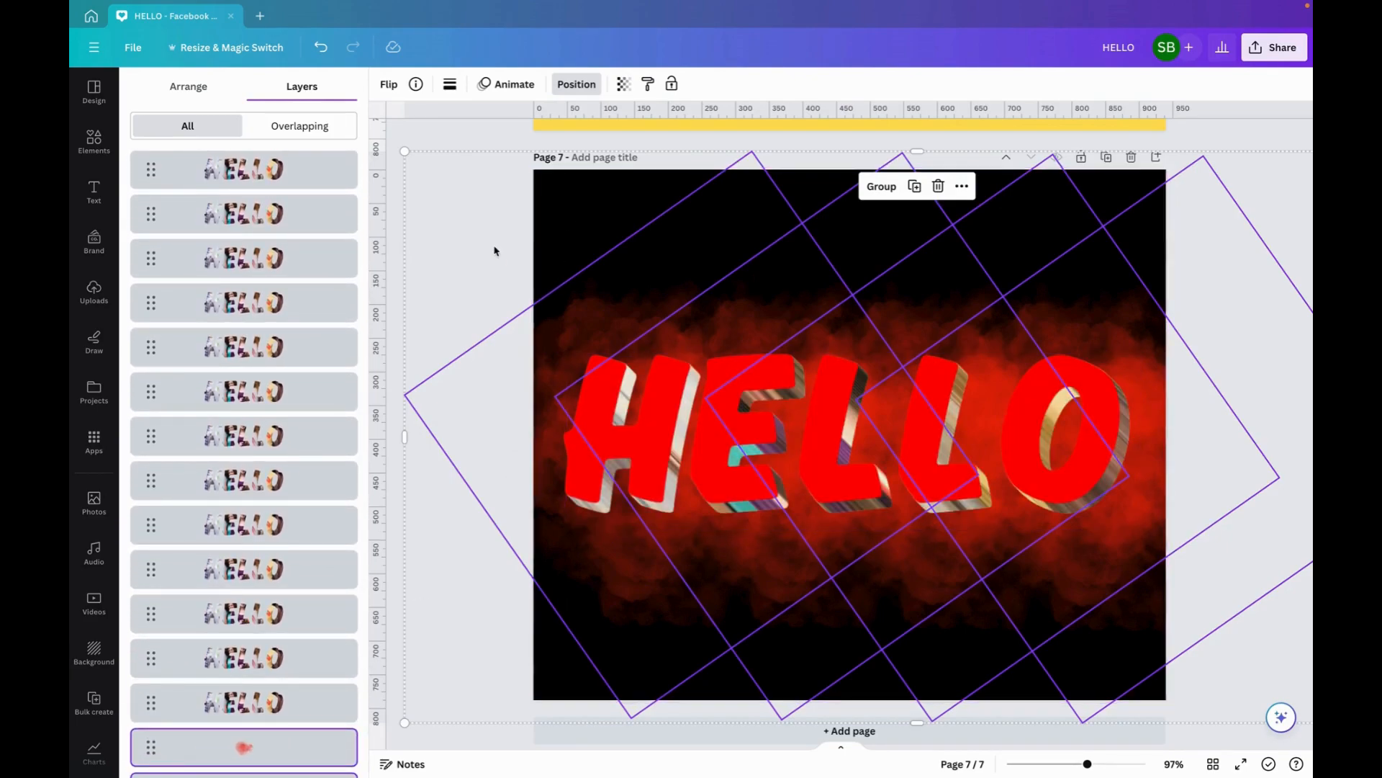
{"action": "left_click", "coordinate": [556, 226]}
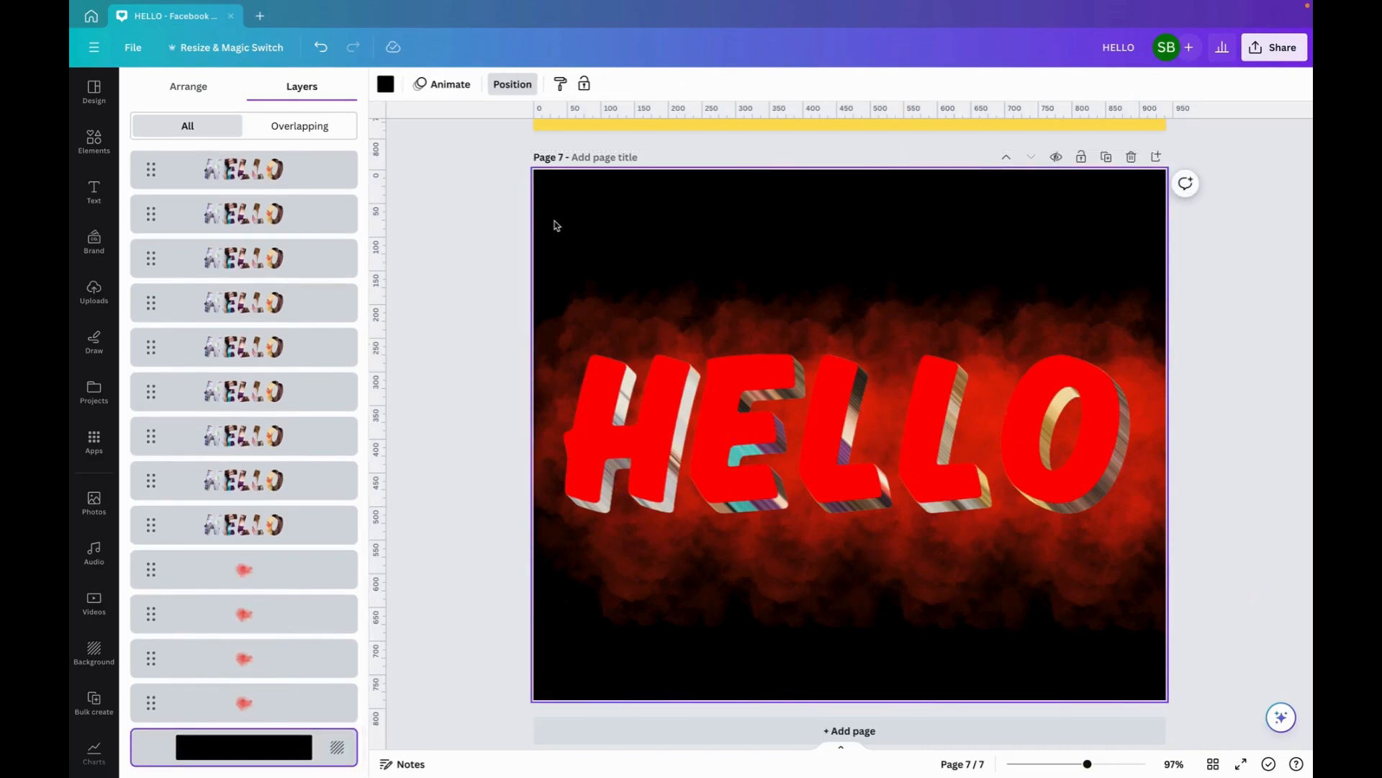
- Add the golden sparkling nebula from the recently used elements to page 7, place it over the letter H, and rotate it counterclockwise into a tilted position
{"action": "left_click", "coordinate": [94, 140]}
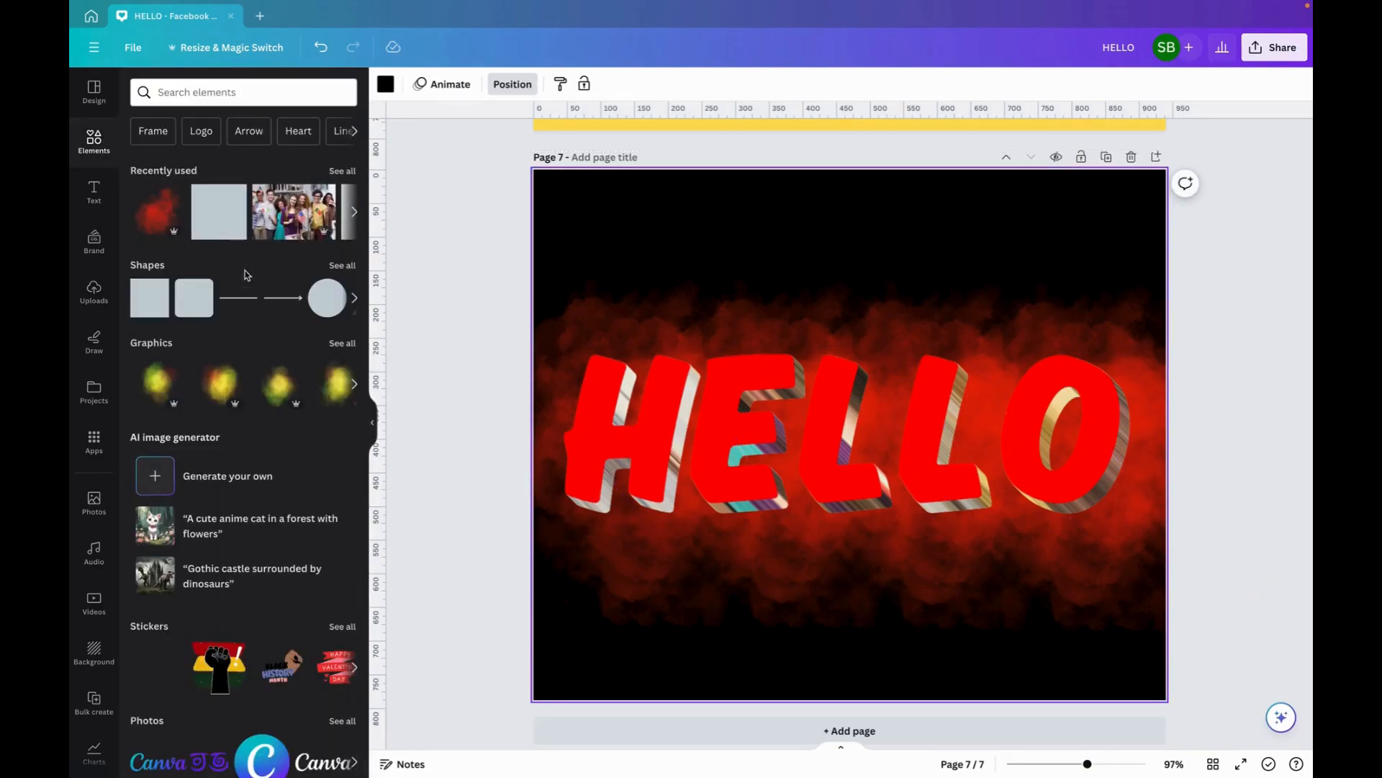
{"action": "left_click", "coordinate": [342, 171]}
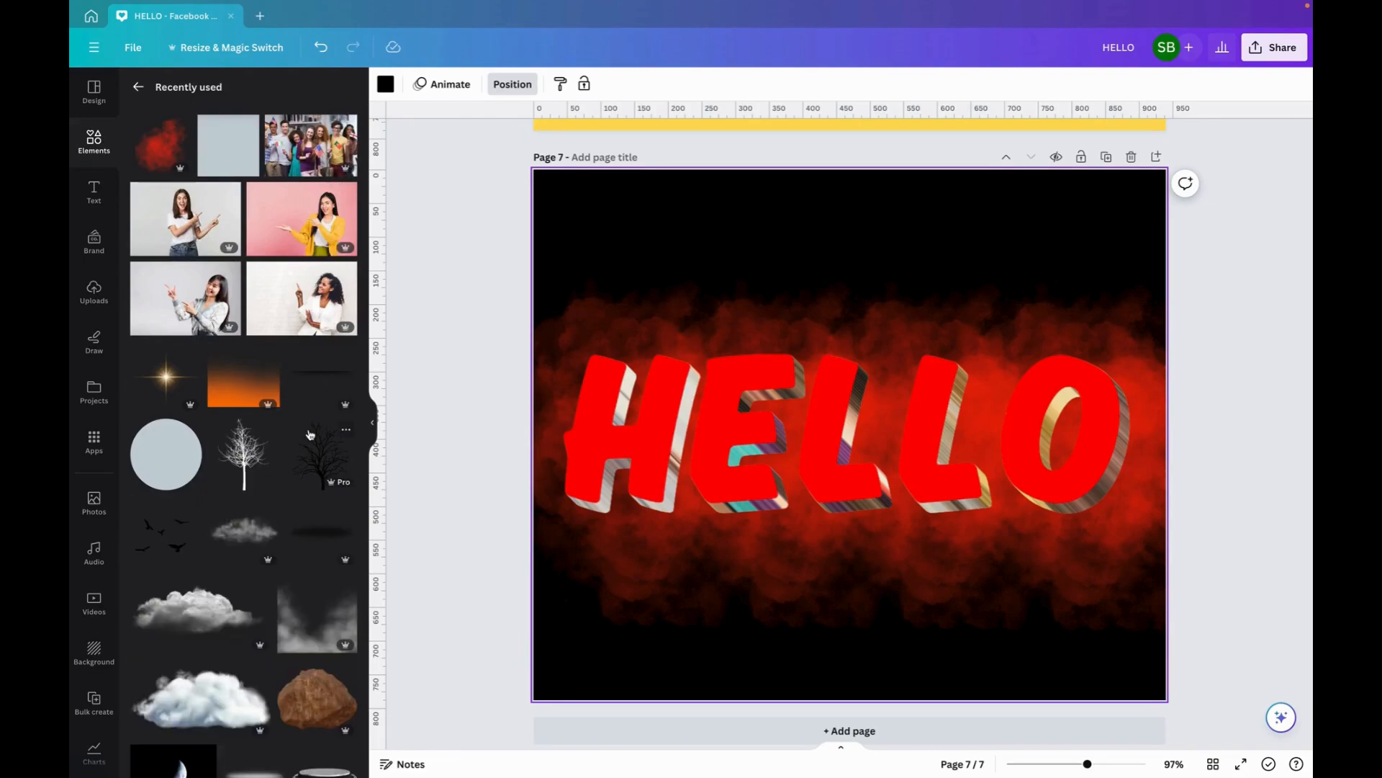
{"action": "scroll", "coordinate": [310, 435], "scroll_direction": "down", "scroll_amount": 4}
{"action": "scroll", "coordinate": [310, 435], "scroll_direction": "down", "scroll_amount": 6}
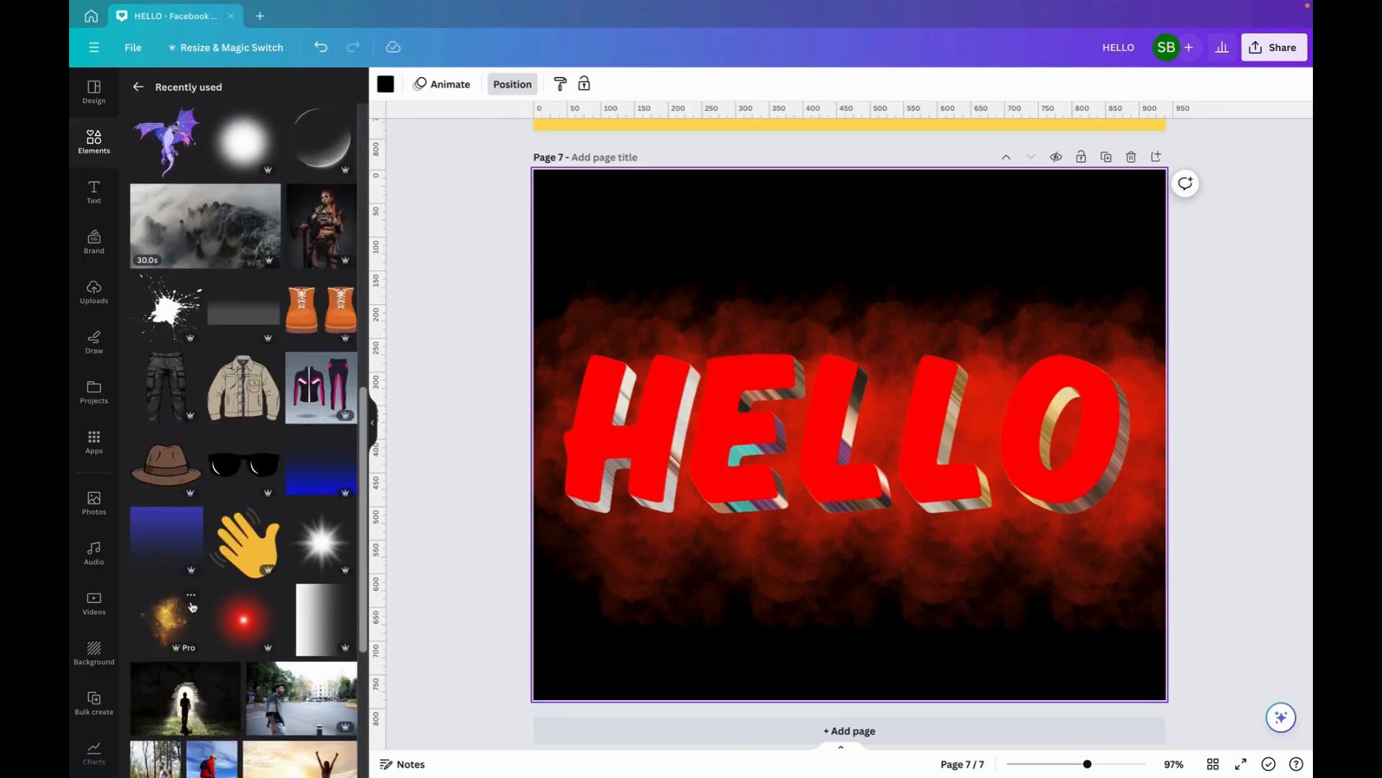
{"action": "left_click", "coordinate": [164, 627]}
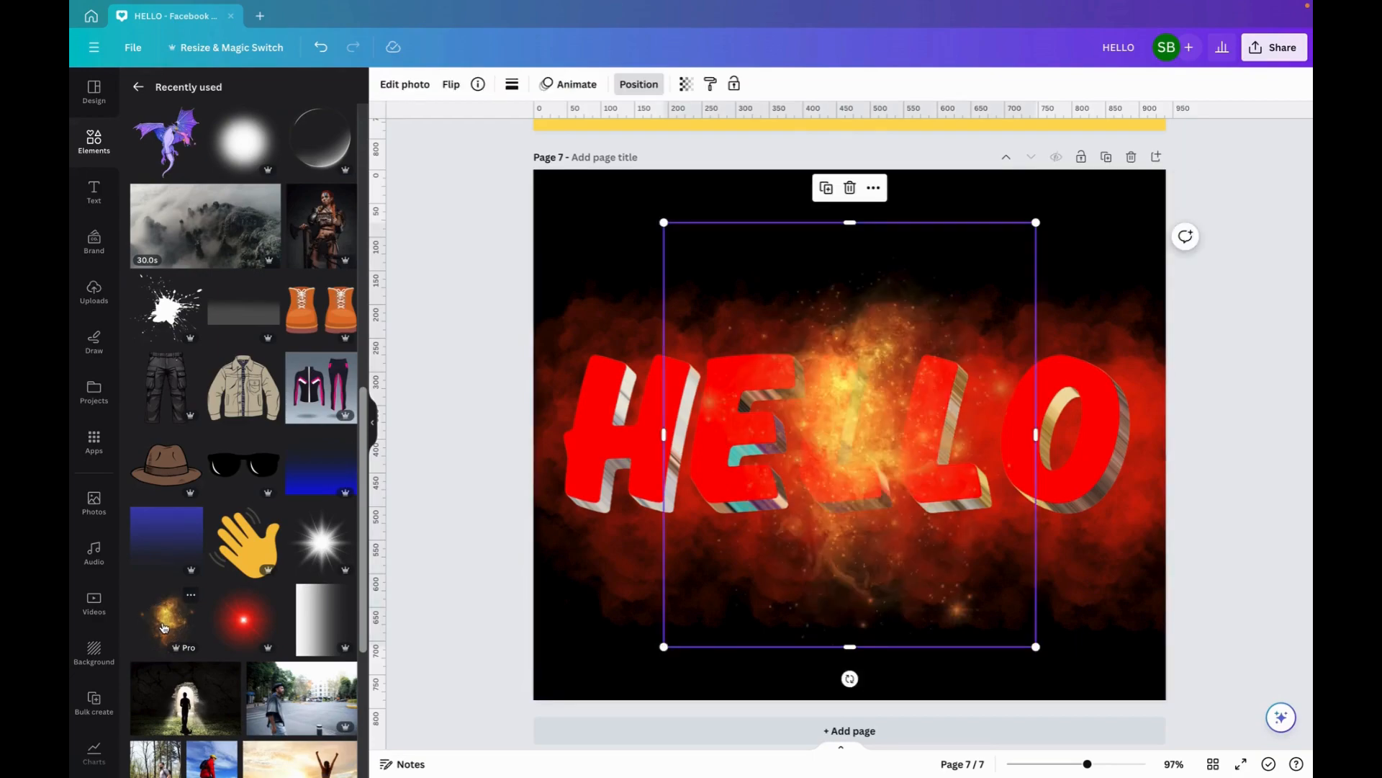
{"action": "left_click_drag", "start_coordinate": [838, 423], "coordinate": [633, 410]}
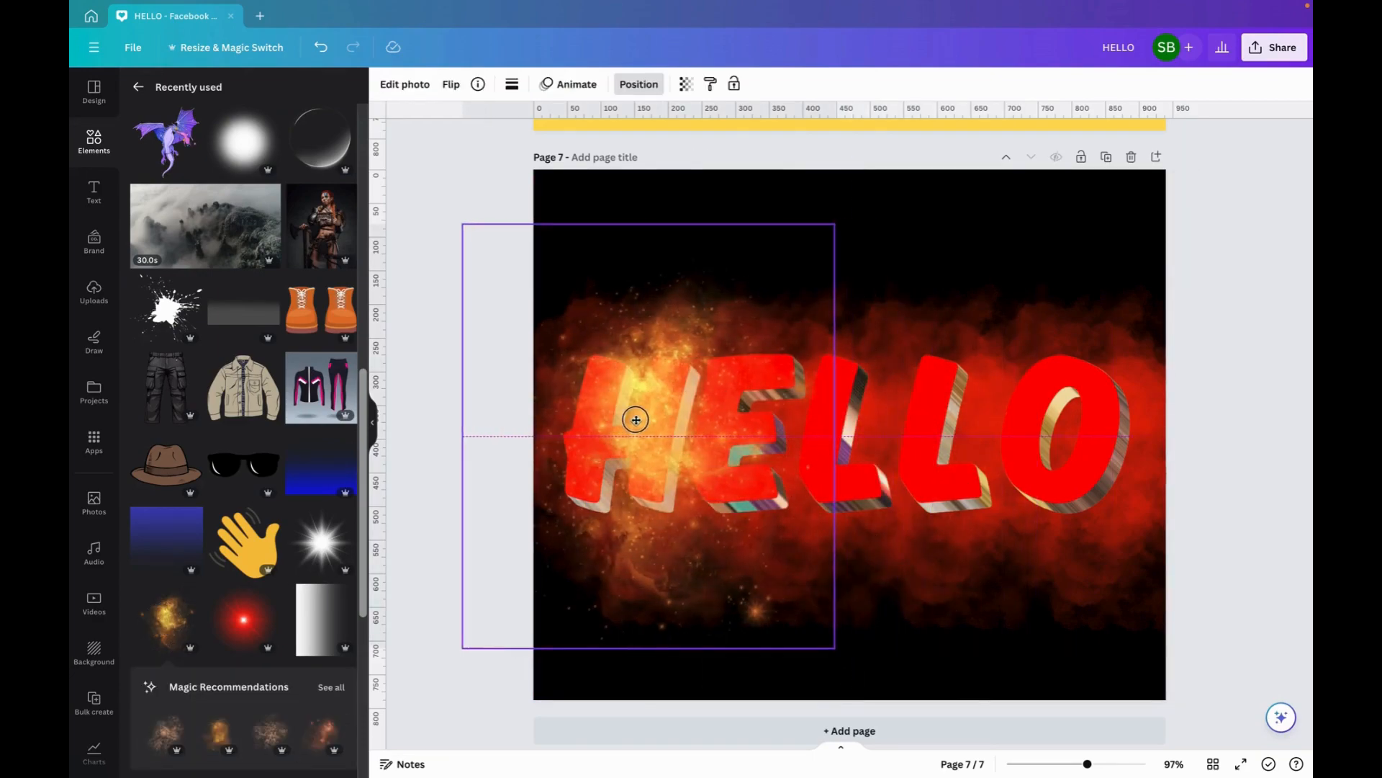
{"action": "left_click_drag", "start_coordinate": [651, 674], "coordinate": [882, 503]}
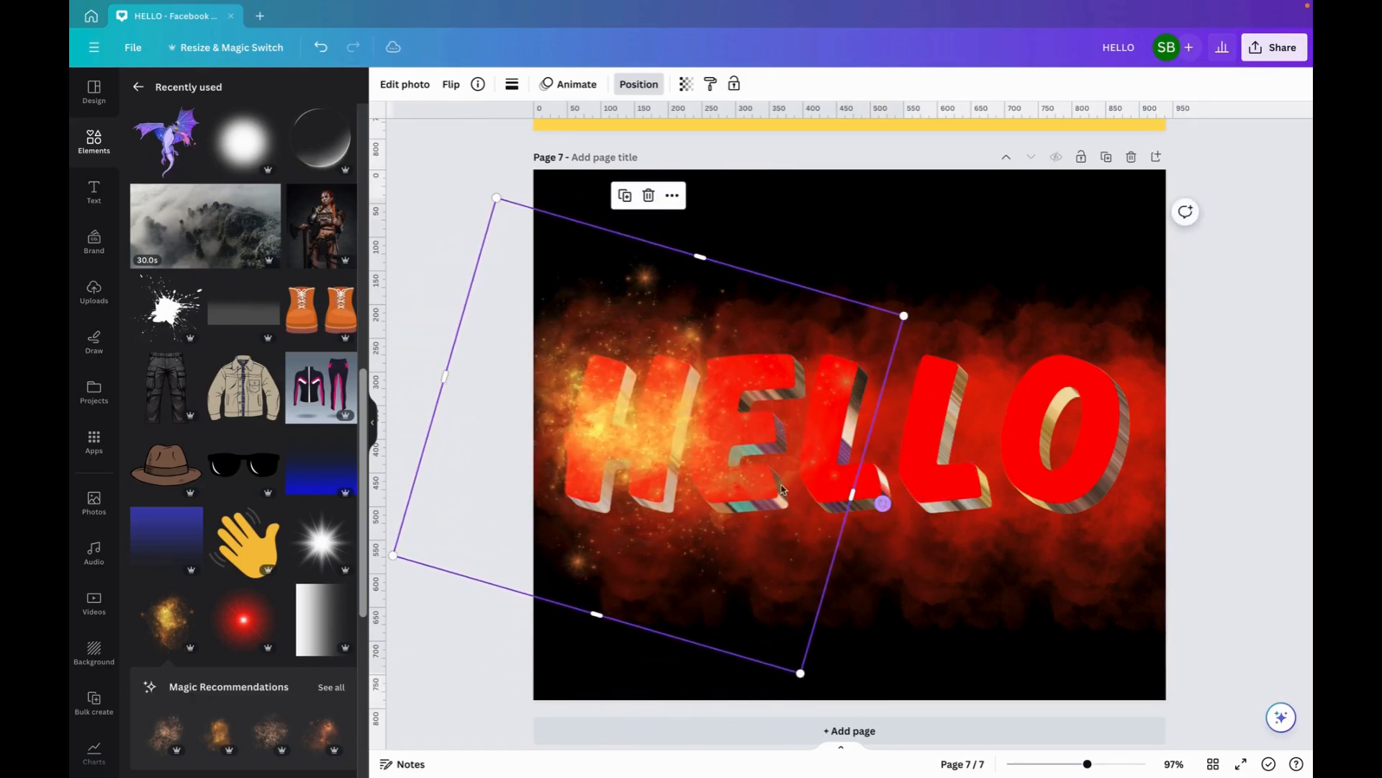
- Check the page 4 design, return to page 7, and duplicate the golden nebula twice toward the right, evenly spaced across HELLO
{"action": "scroll", "coordinate": [688, 484], "scroll_direction": "up", "scroll_amount": 10}
{"action": "scroll", "coordinate": [697, 489], "scroll_direction": "up", "scroll_amount": 15}
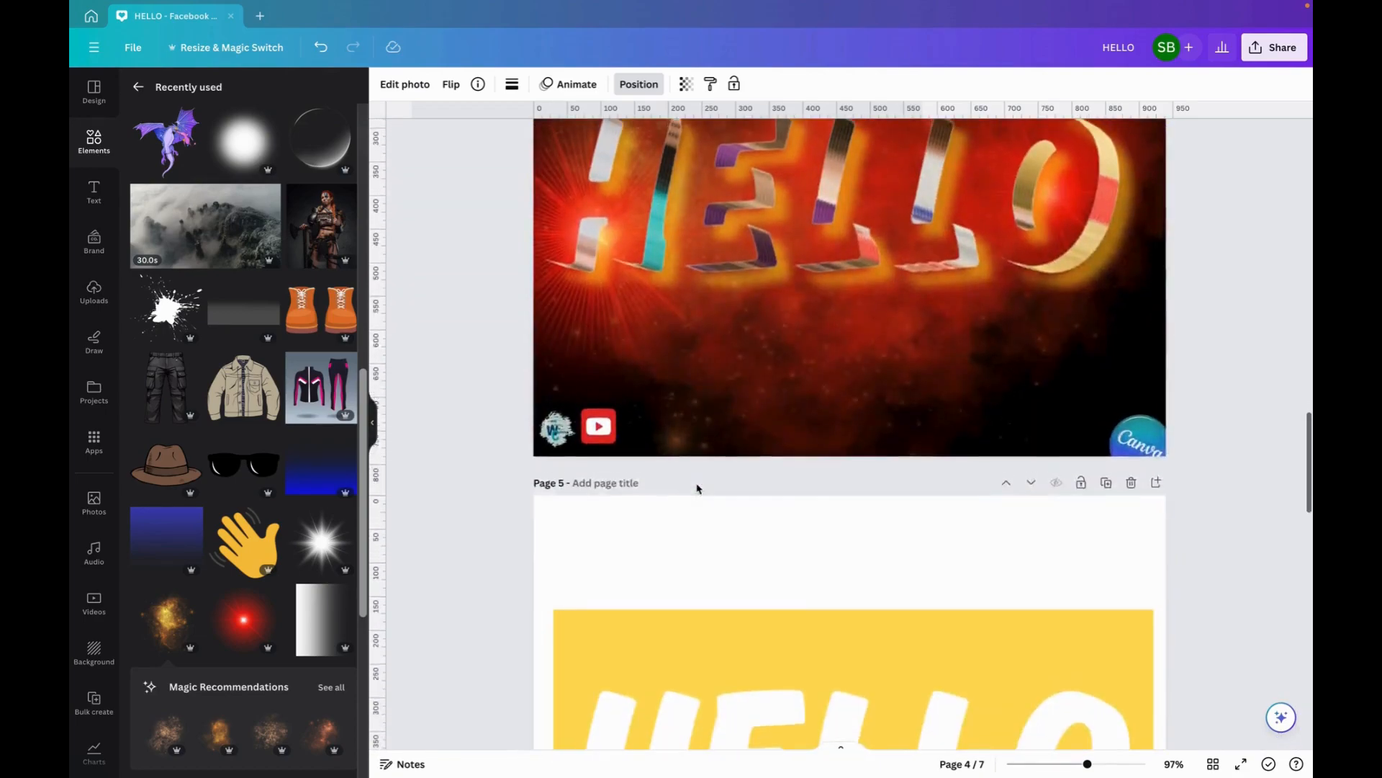
{"action": "scroll", "coordinate": [697, 489], "scroll_direction": "up", "scroll_amount": 2}
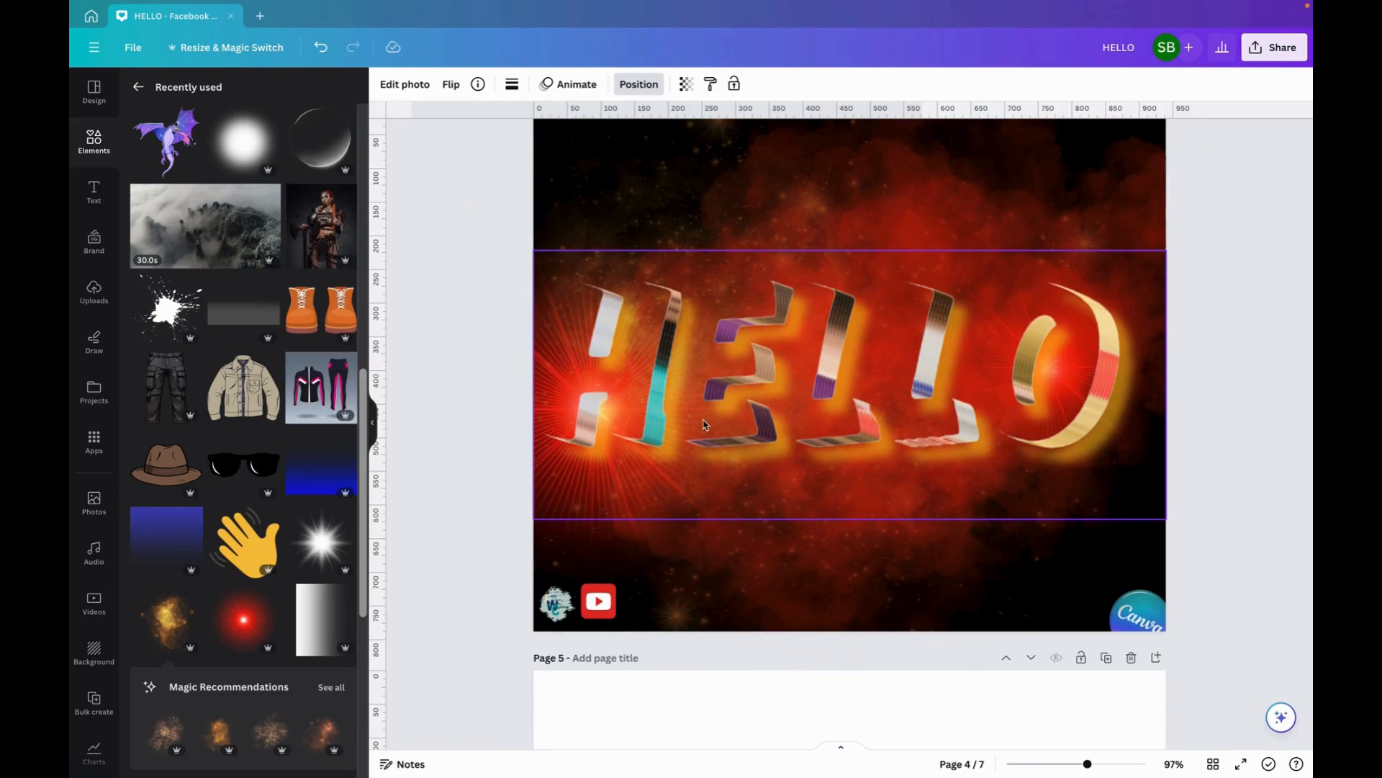
{"action": "scroll", "coordinate": [704, 425], "scroll_direction": "down", "scroll_amount": 20}
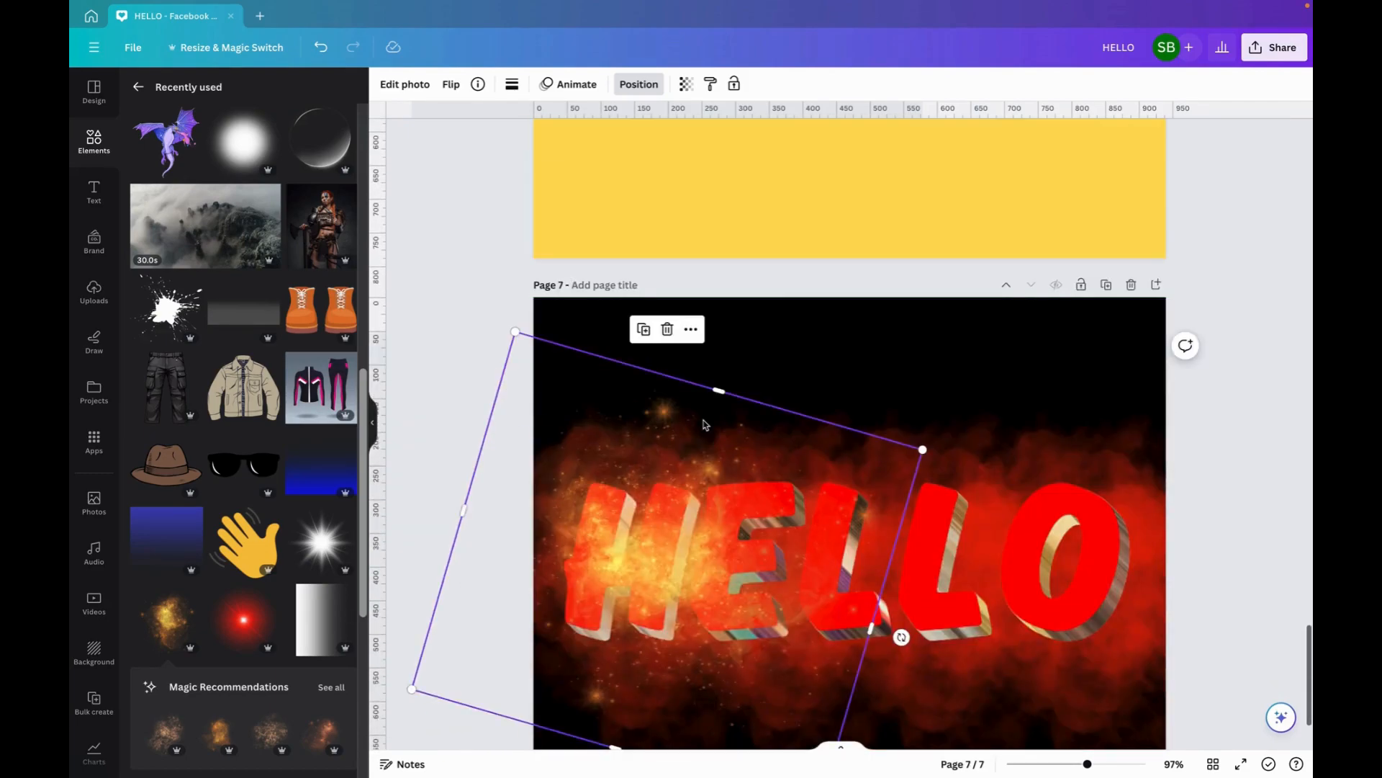
{"action": "scroll", "coordinate": [687, 554], "scroll_direction": "down", "scroll_amount": 3}
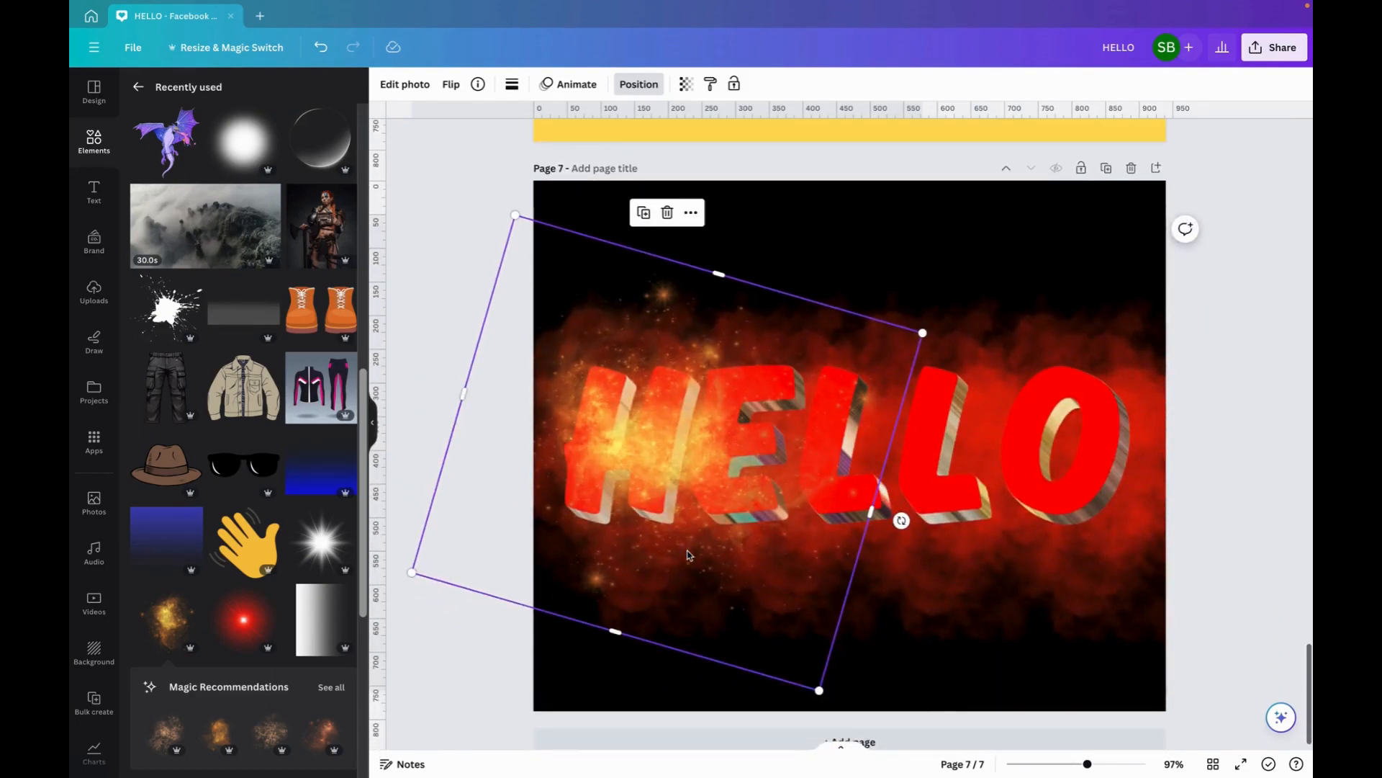
{"action": "left_click_drag", "start_coordinate": [635, 465], "coordinate": [840, 466]}
{"action": "left_click", "coordinate": [656, 210]}
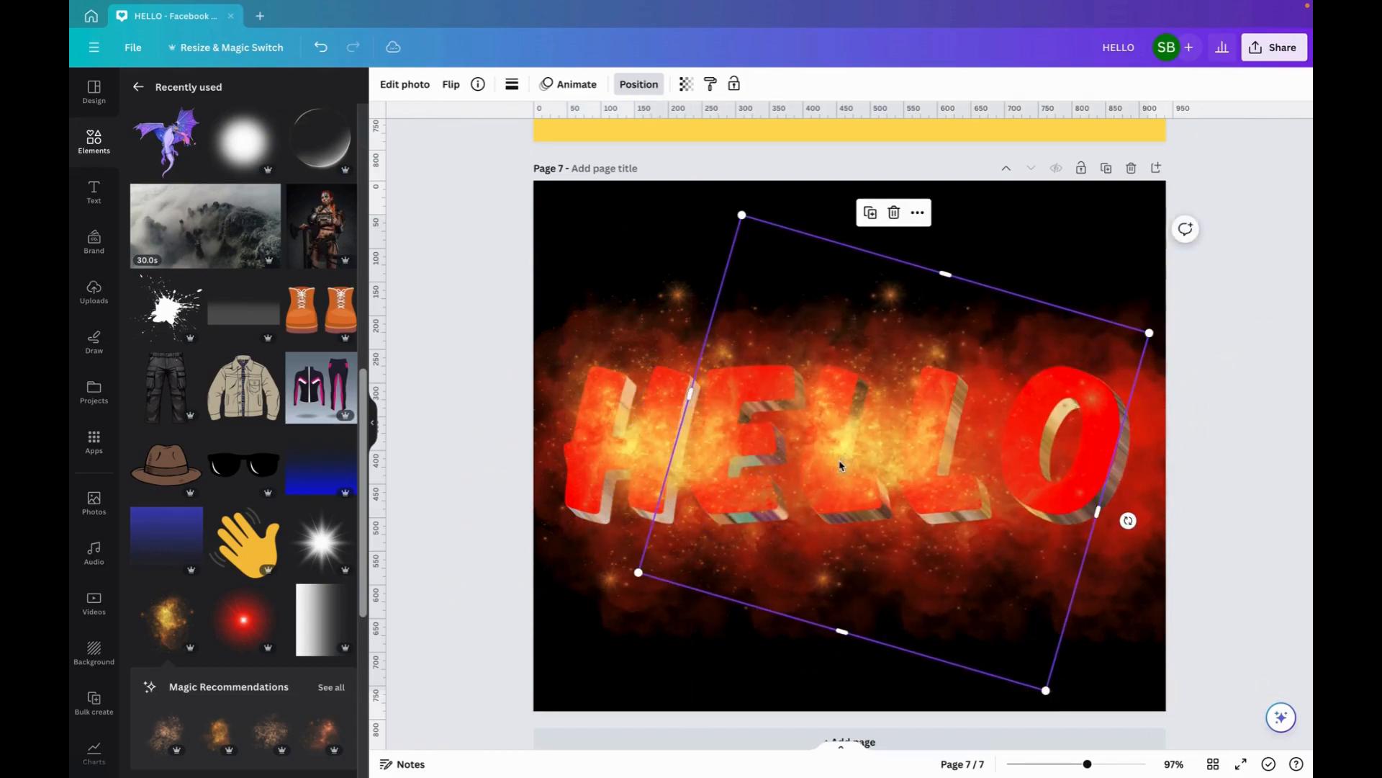
{"action": "left_click", "coordinate": [892, 214]}
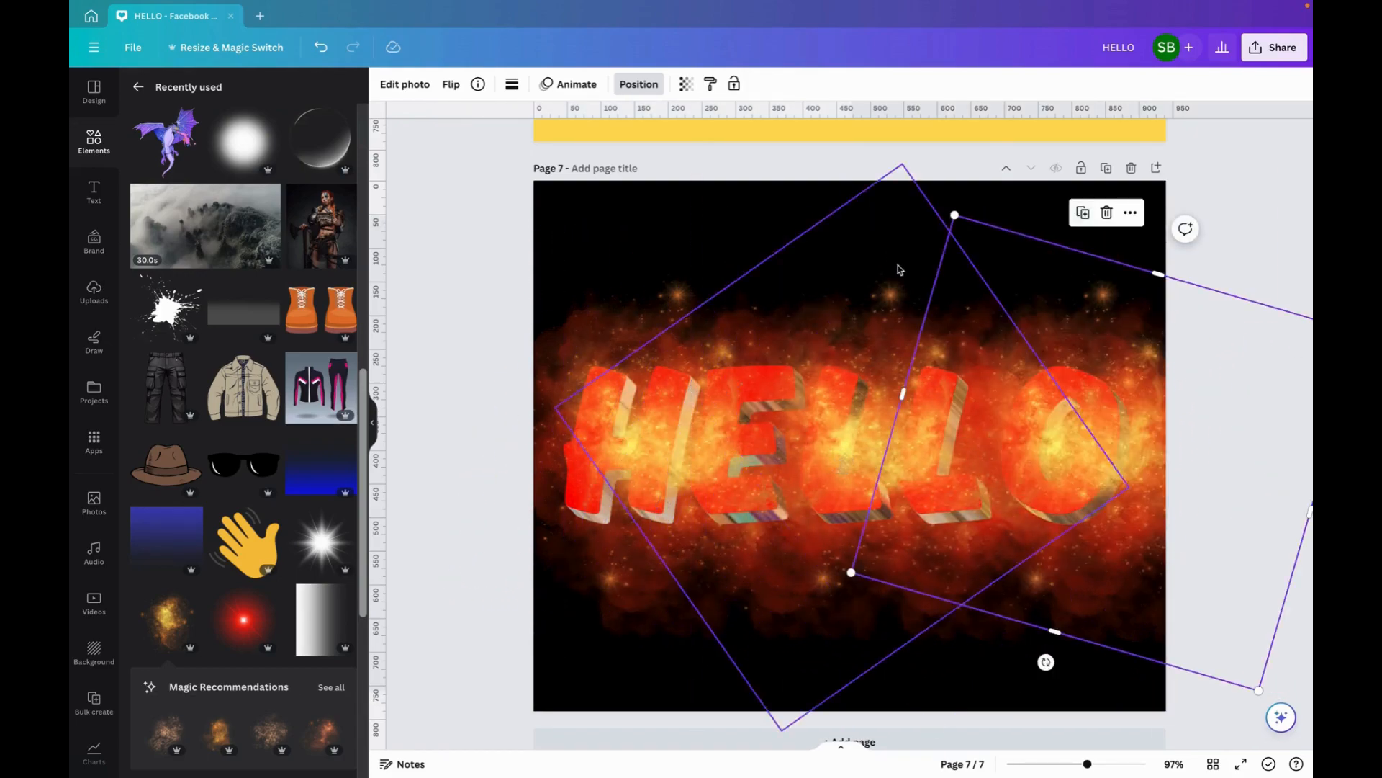
- Set the transparency of the golden nebulas to 59 for the right copy, about 76 for the left, and 64 for the middle
{"action": "left_click", "coordinate": [686, 83]}
{"action": "left_click_drag", "start_coordinate": [689, 146], "coordinate": [634, 147]}
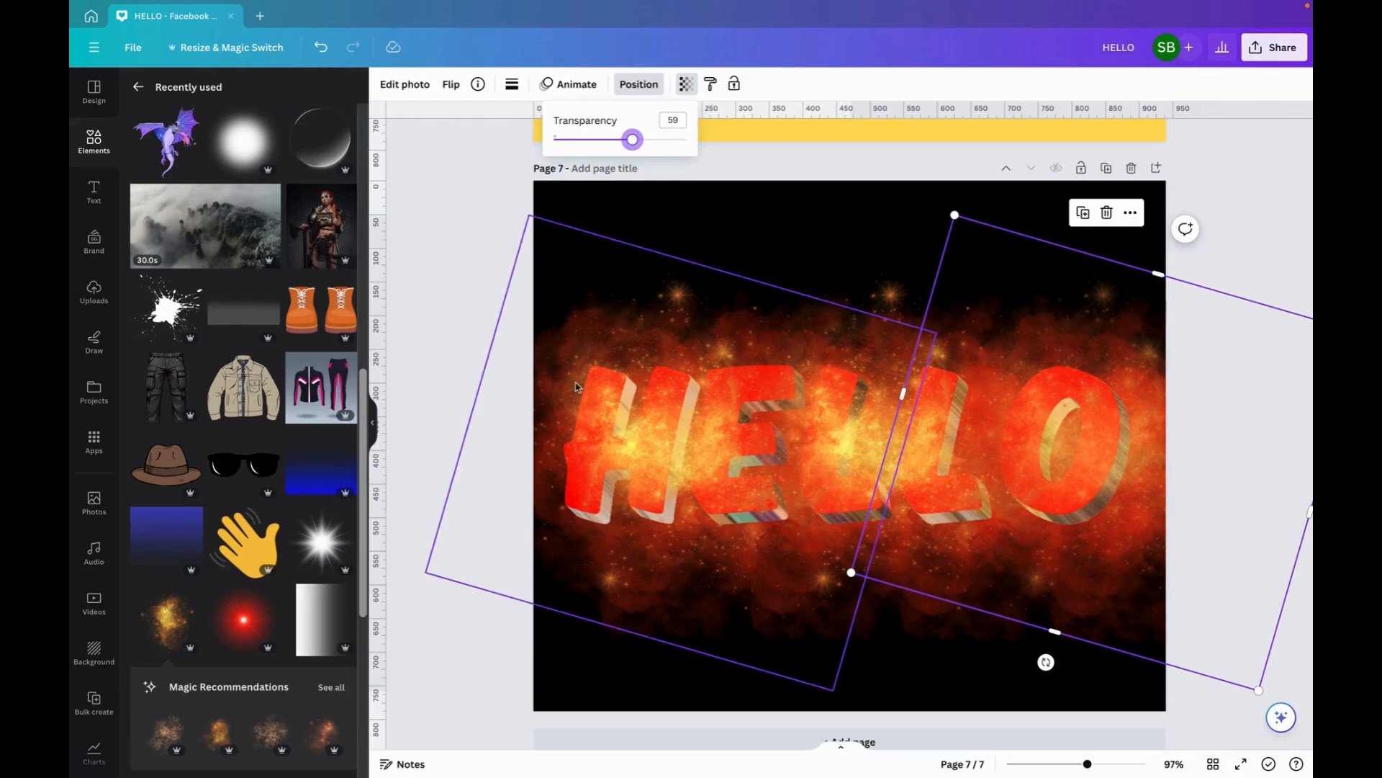
{"action": "left_click", "coordinate": [613, 421]}
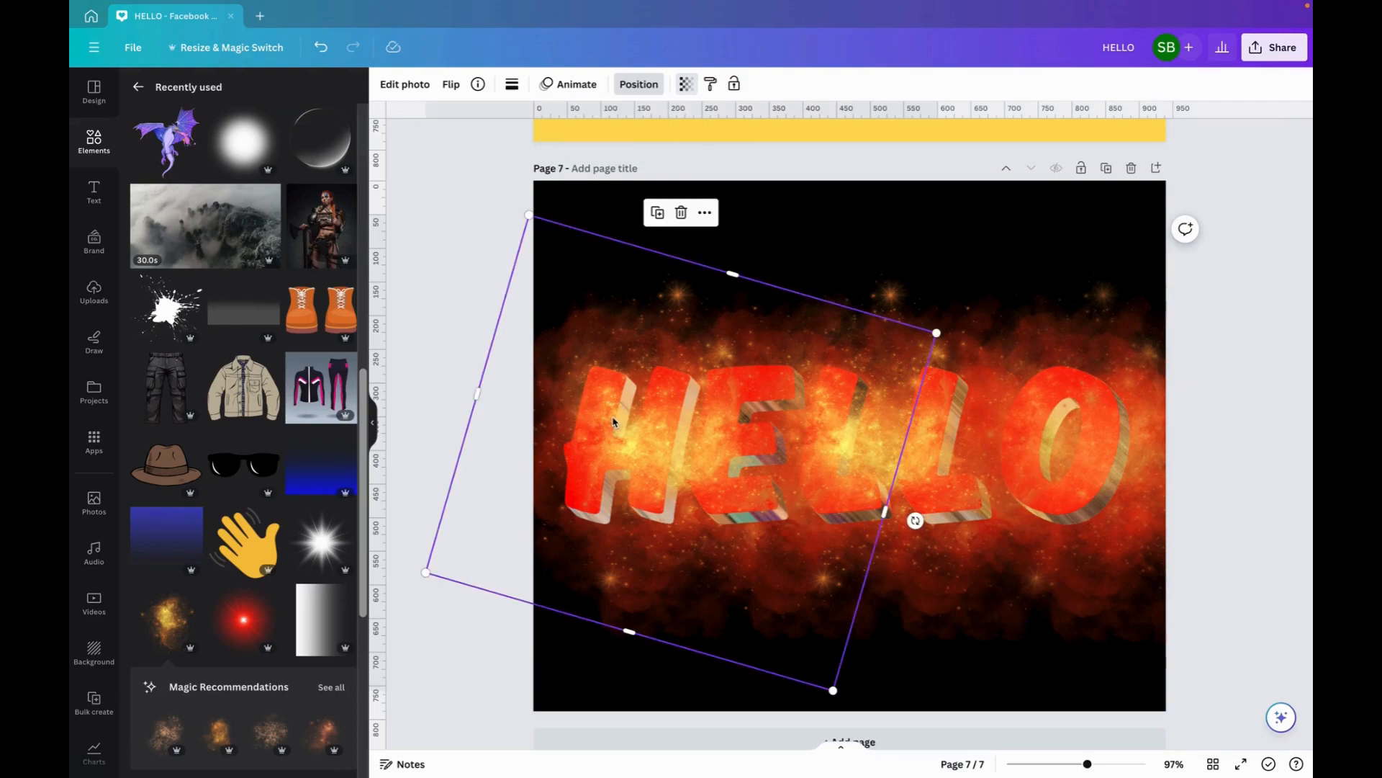
{"action": "left_click", "coordinate": [686, 84]}
{"action": "left_click_drag", "start_coordinate": [690, 141], "coordinate": [651, 144]}
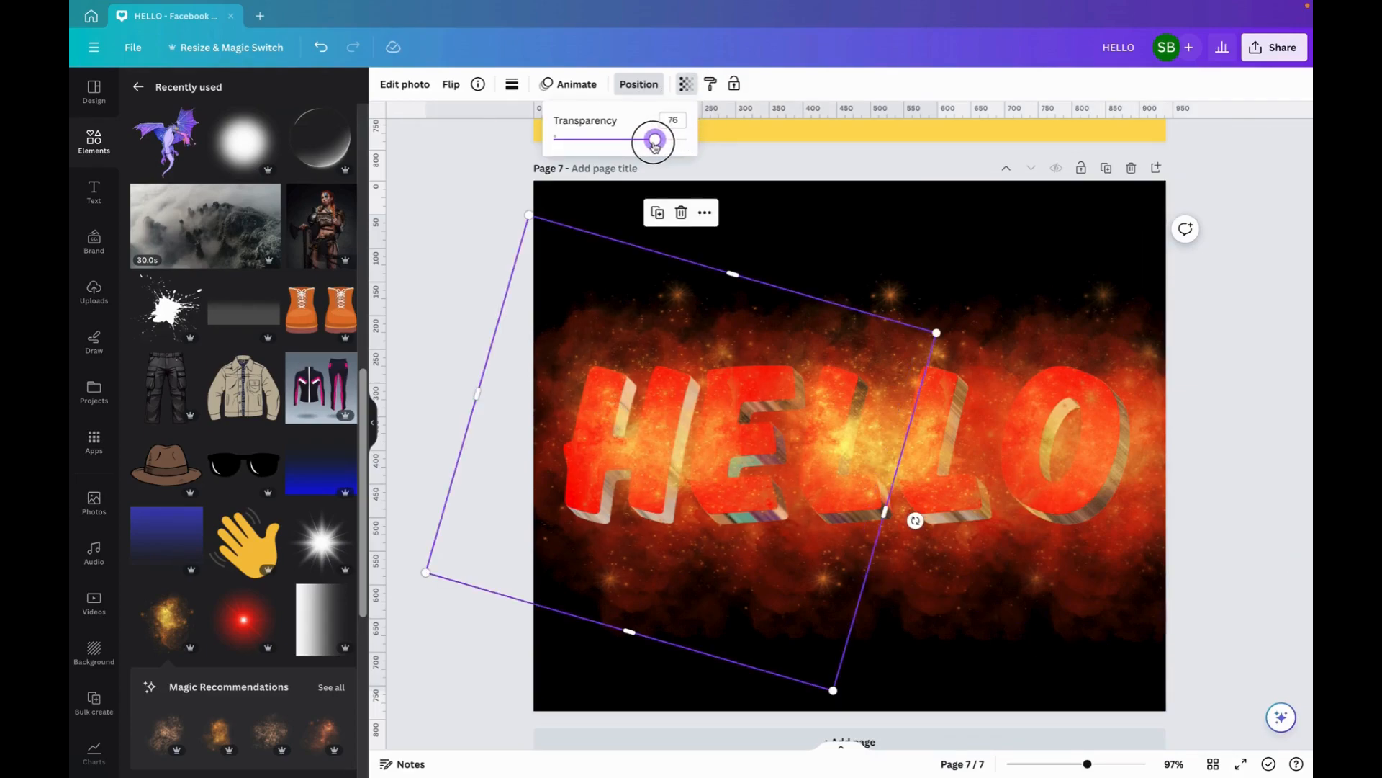
{"action": "left_click", "coordinate": [858, 291]}
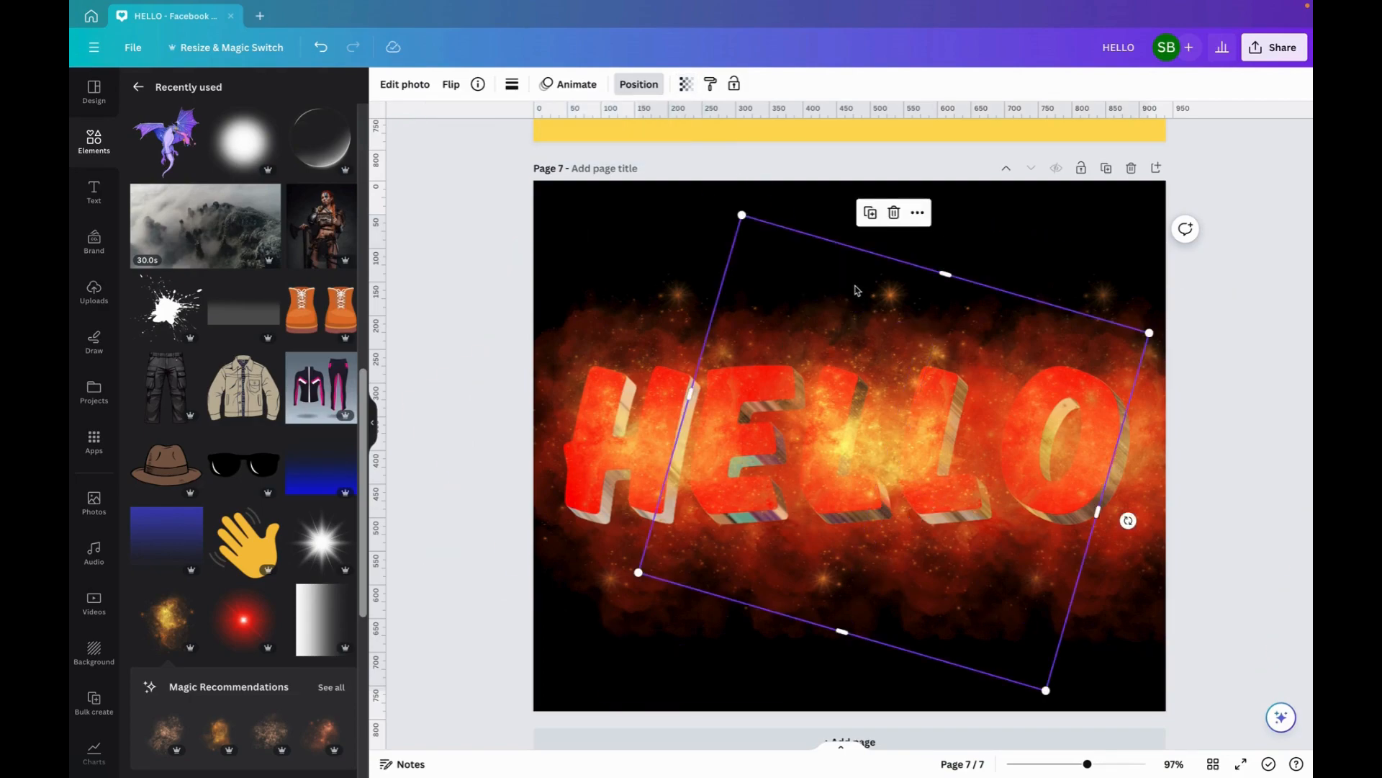
{"action": "left_click", "coordinate": [686, 83]}
{"action": "left_click_drag", "start_coordinate": [691, 140], "coordinate": [638, 140]}
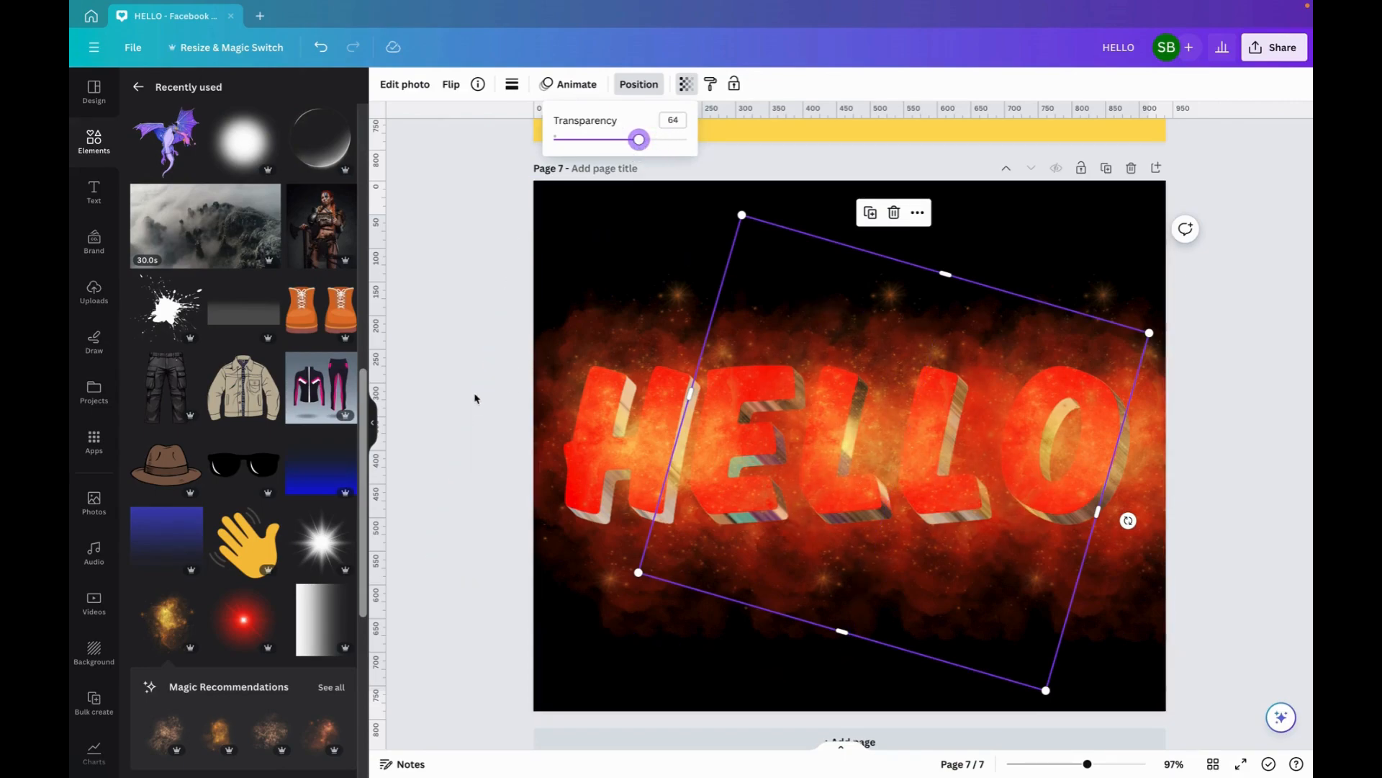
- Add the red lens flare over the letter O and move its layer down between the photo-filled HELLO copies
{"action": "left_click", "coordinate": [246, 623]}
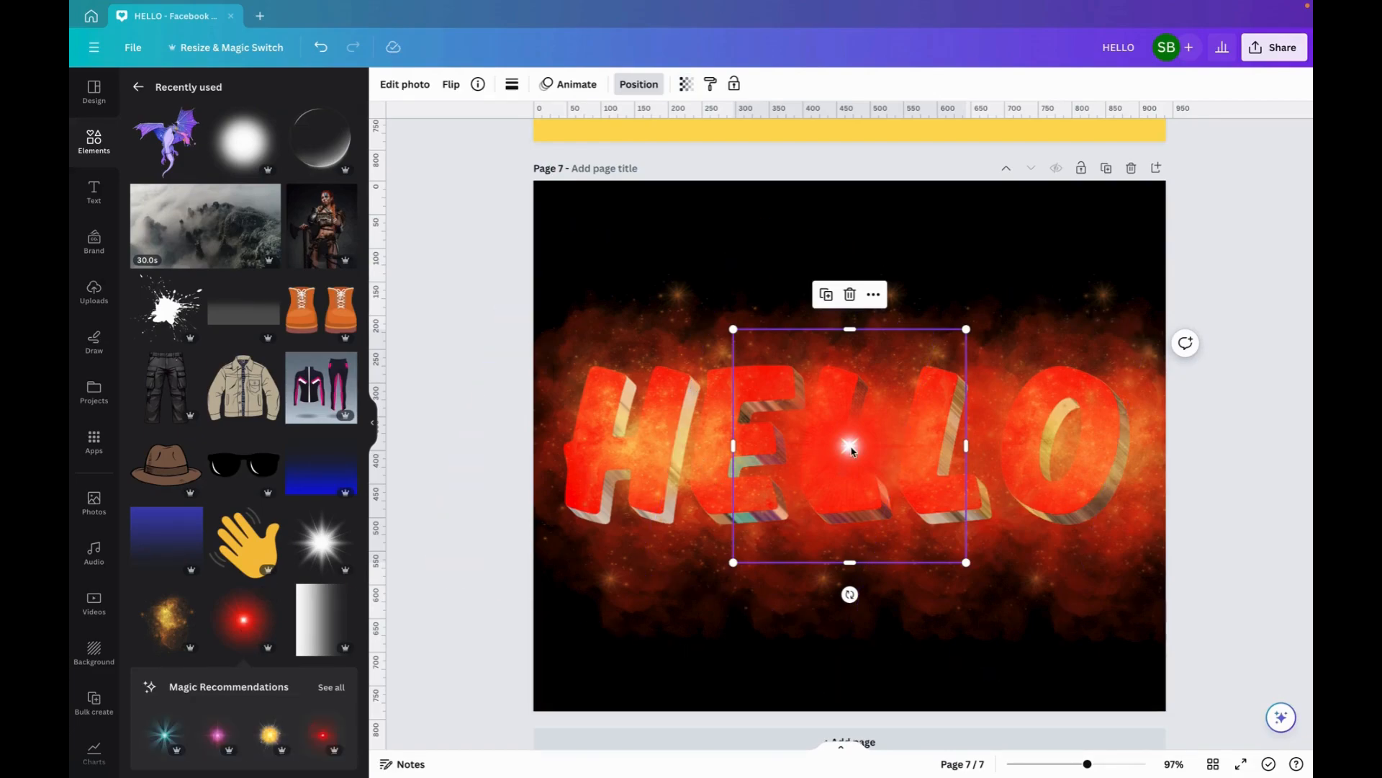
{"action": "left_click_drag", "start_coordinate": [852, 450], "coordinate": [1061, 439]}
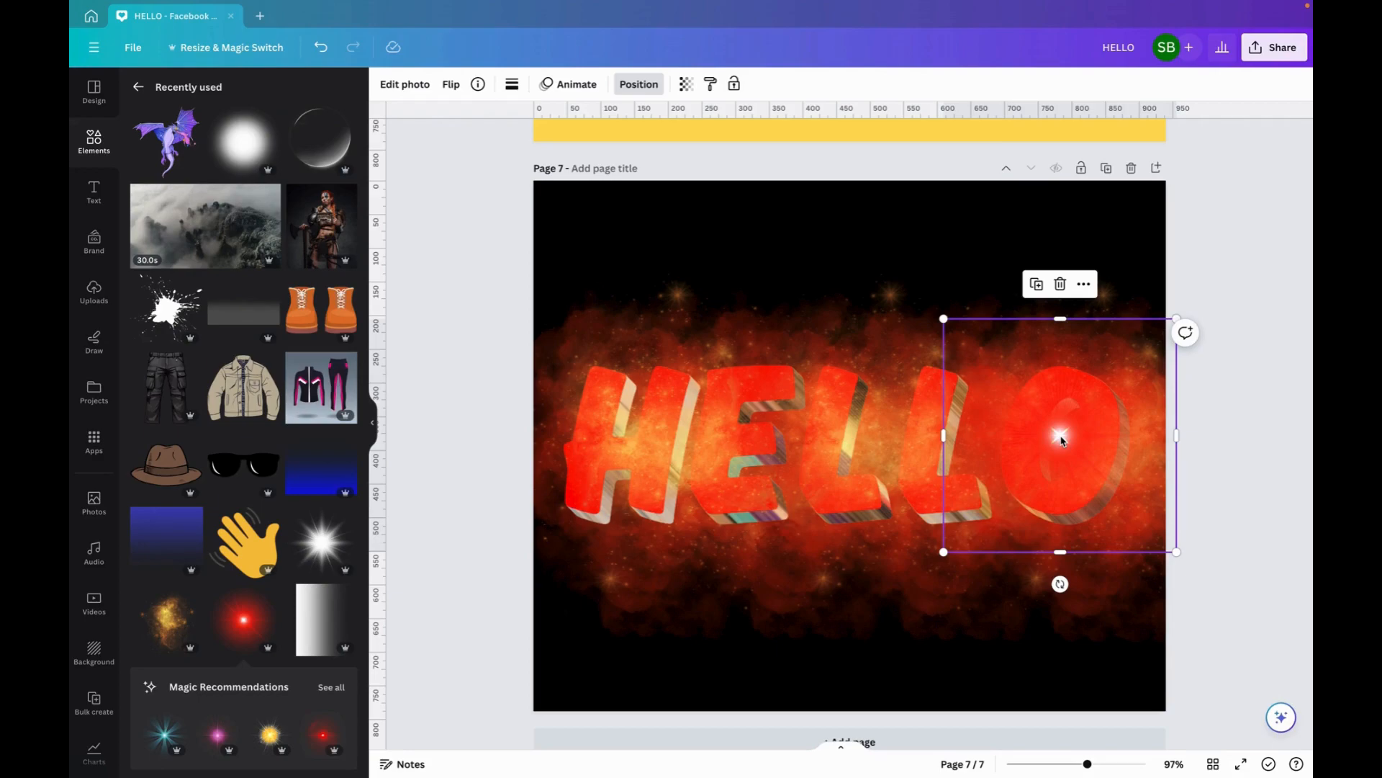
{"action": "right_click", "coordinate": [1062, 441]}
{"action": "mouse_move", "coordinate": [1097, 515]}
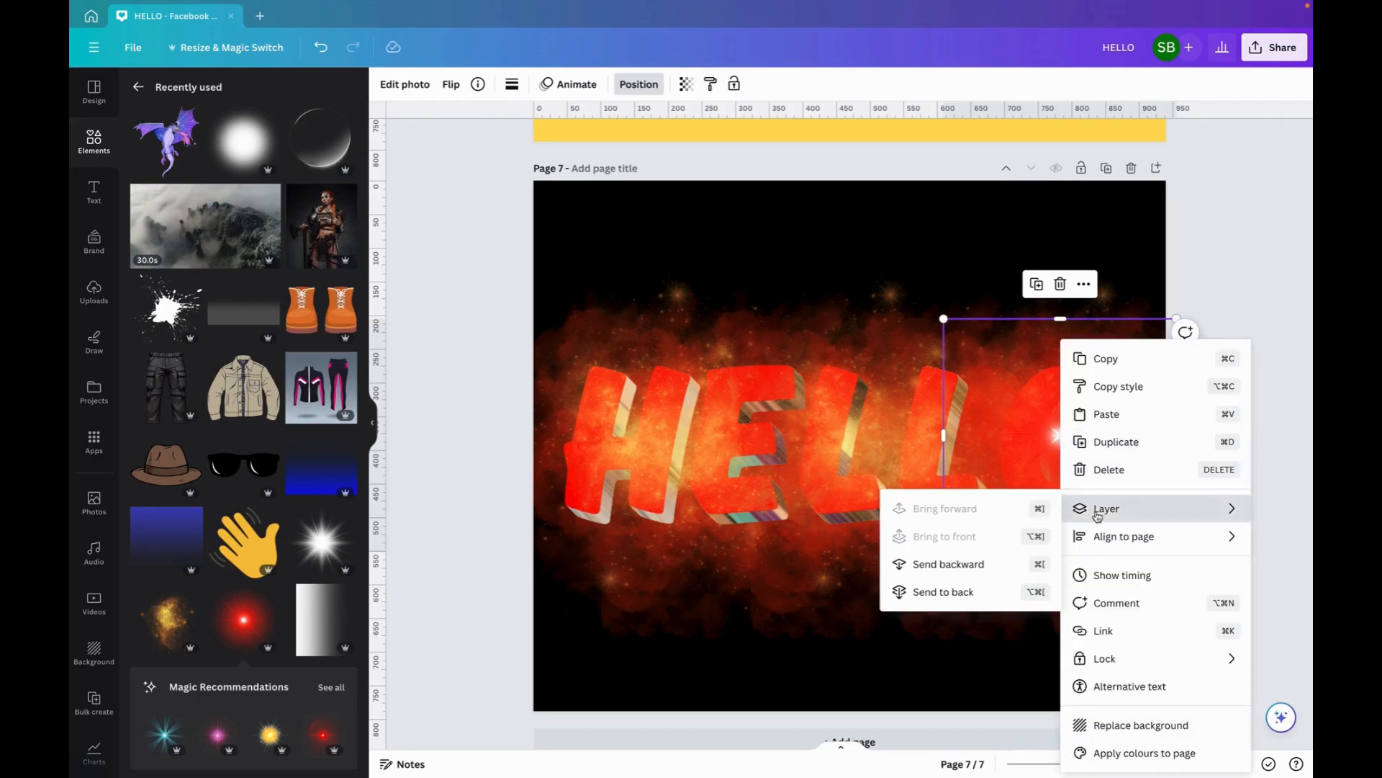
{"action": "left_click", "coordinate": [866, 477]}
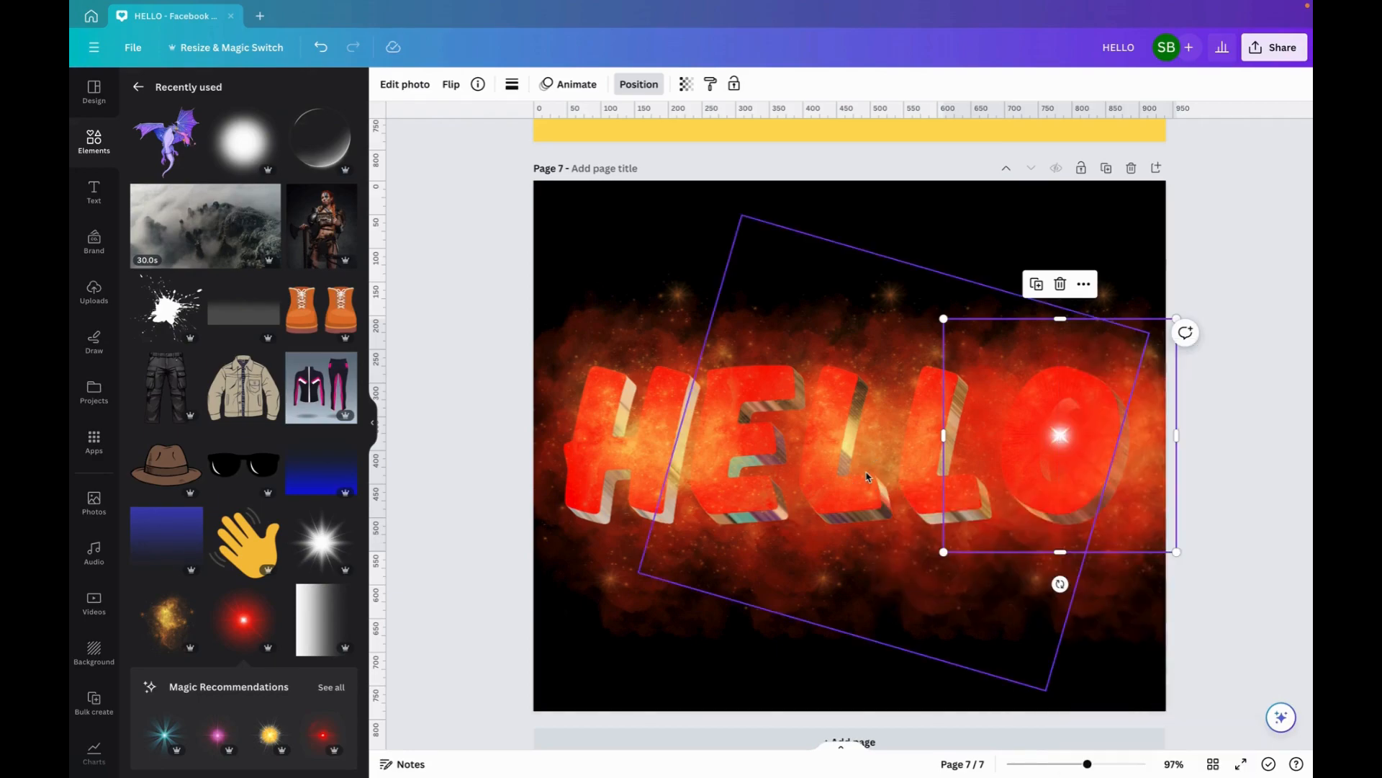
{"action": "right_click", "coordinate": [867, 476]}
{"action": "mouse_move", "coordinate": [934, 509]}
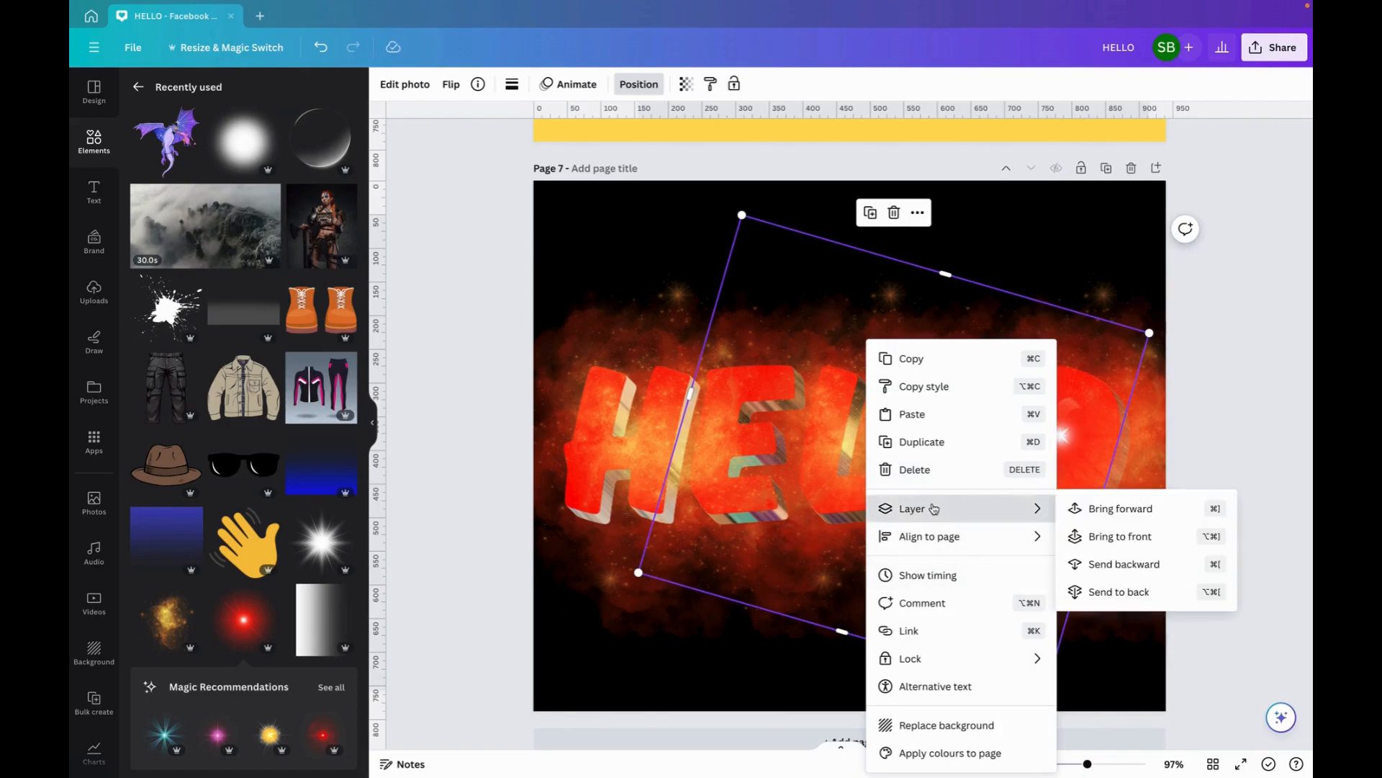
{"action": "left_click", "coordinate": [652, 87]}
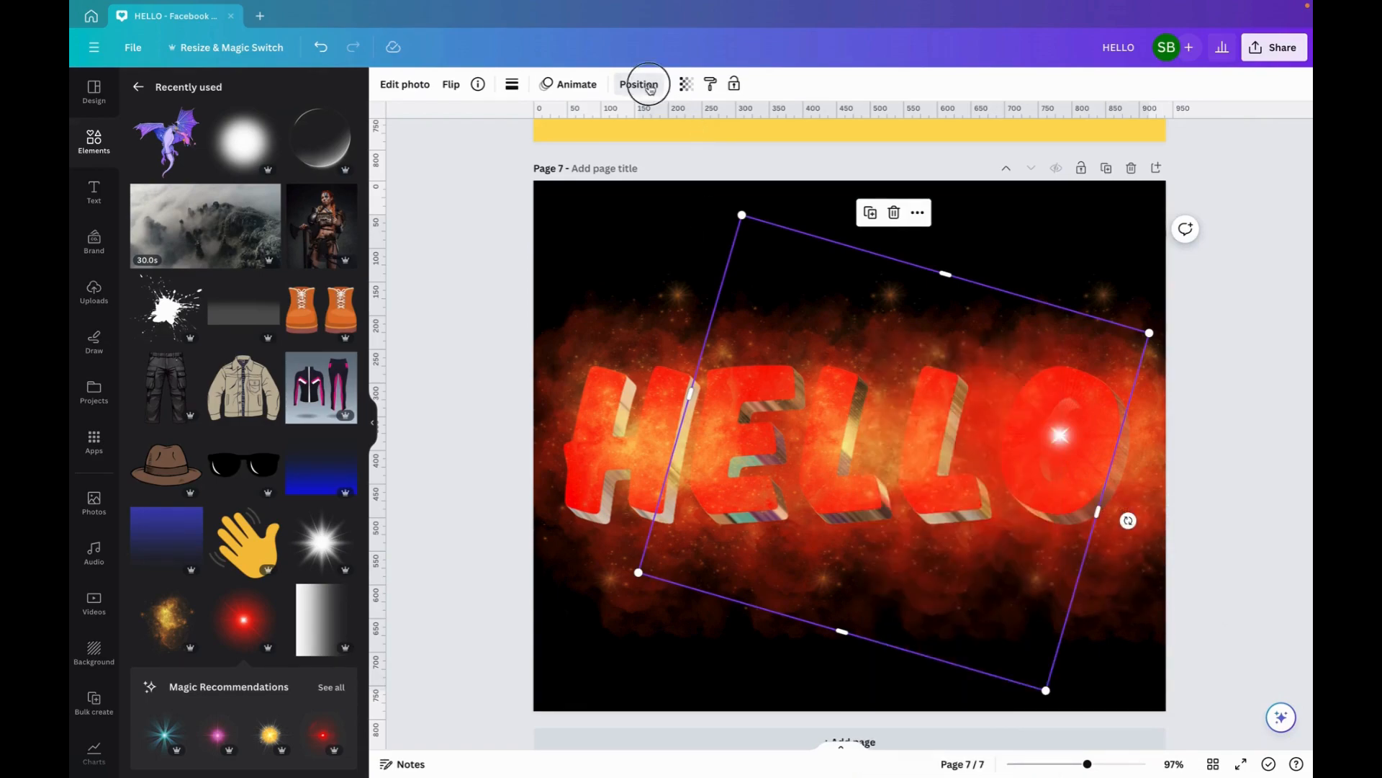
{"action": "left_click", "coordinate": [650, 87]}
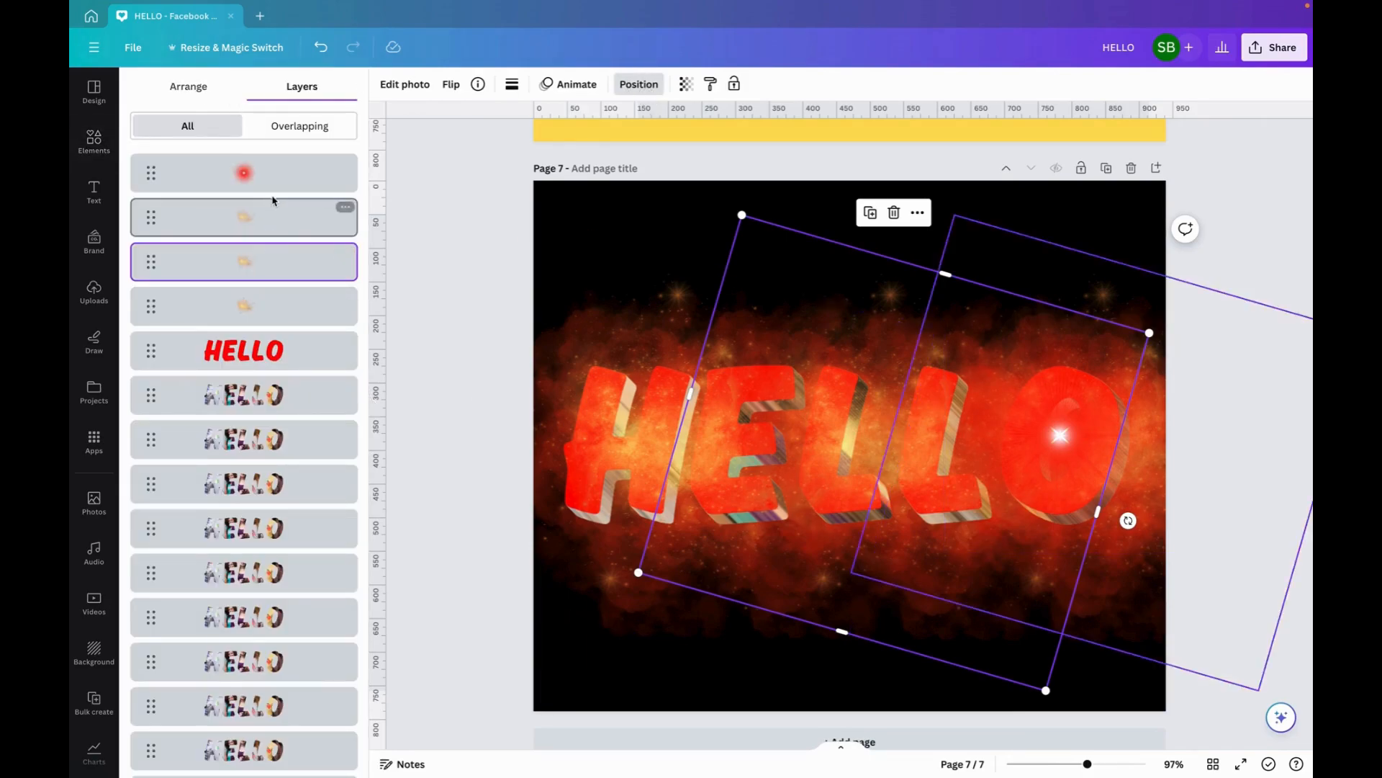
{"action": "left_click_drag", "start_coordinate": [275, 180], "coordinate": [280, 595]}
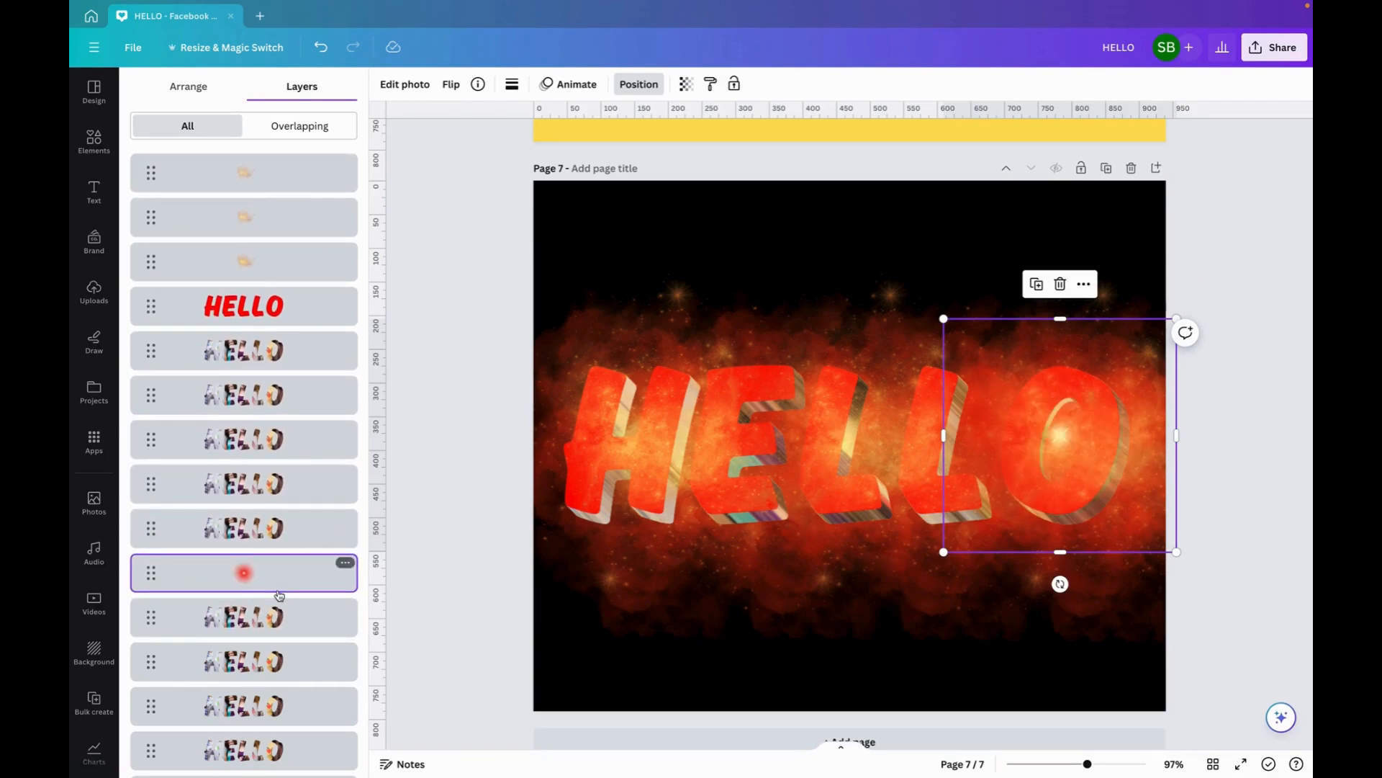
{"action": "left_click_drag", "start_coordinate": [1061, 437], "coordinate": [1047, 429]}
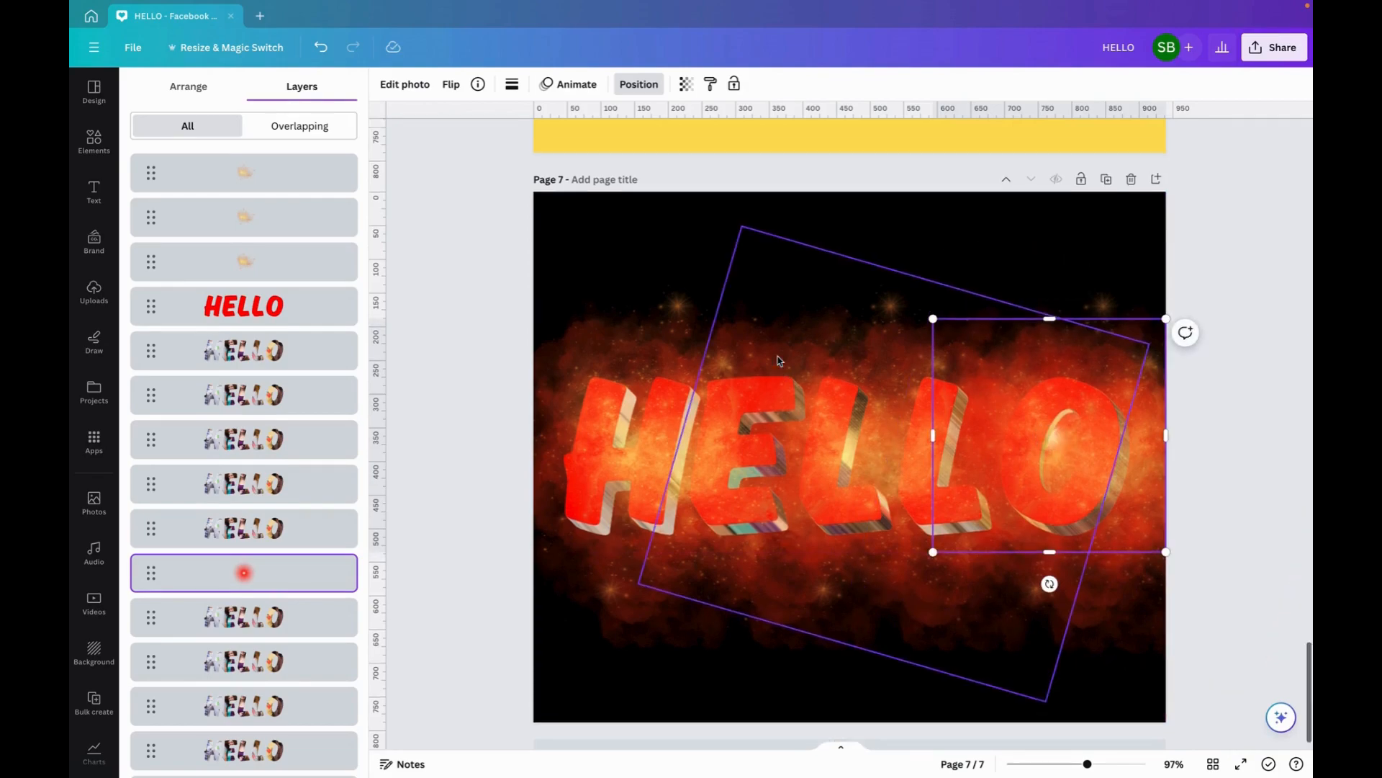
- Review the page 4 design and examine where its red lens flares sit in the layer order
{"action": "scroll", "coordinate": [777, 361], "scroll_direction": "up", "scroll_amount": 15}
{"action": "scroll", "coordinate": [777, 360], "scroll_direction": "up", "scroll_amount": 1}
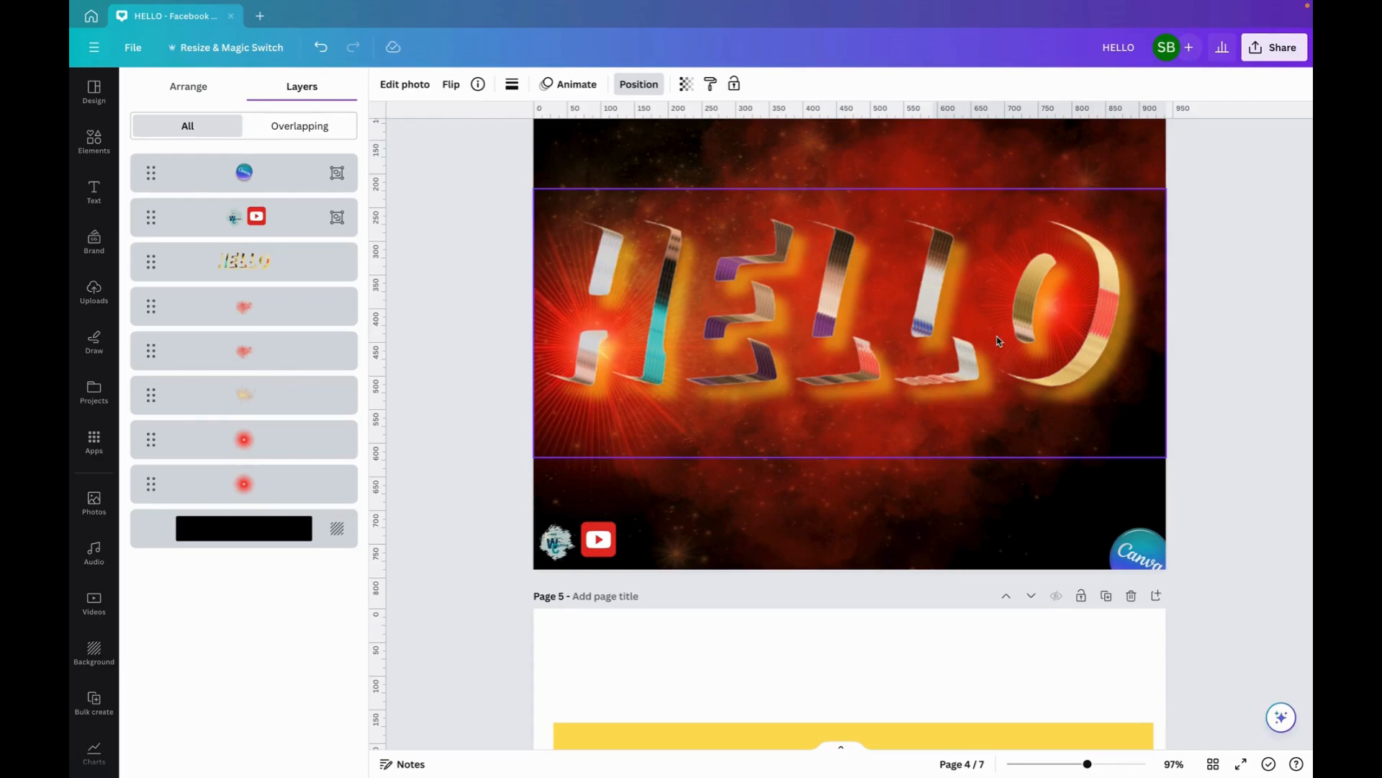
{"action": "left_click", "coordinate": [1048, 321]}
{"action": "right_click", "coordinate": [1047, 314]}
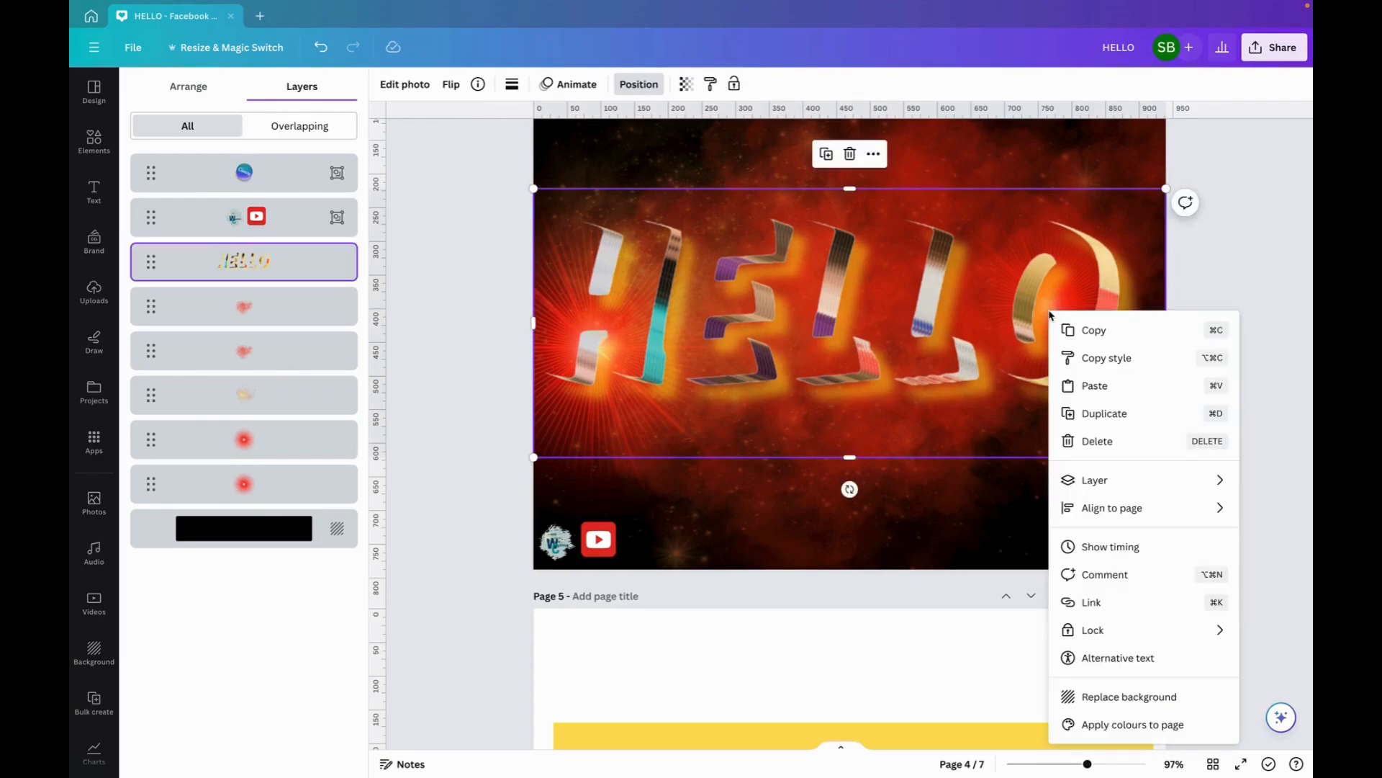
{"action": "left_click", "coordinate": [1089, 488]}
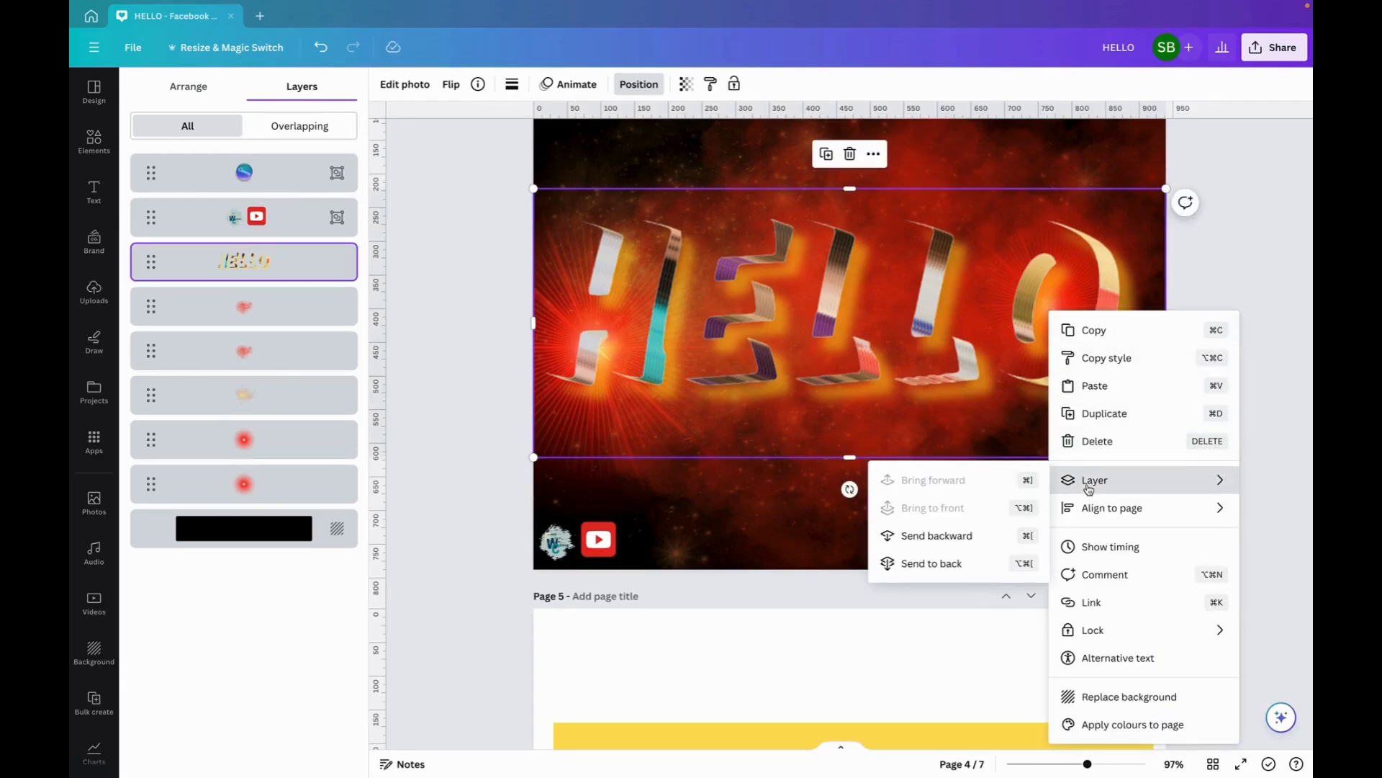
{"action": "left_click", "coordinate": [885, 288]}
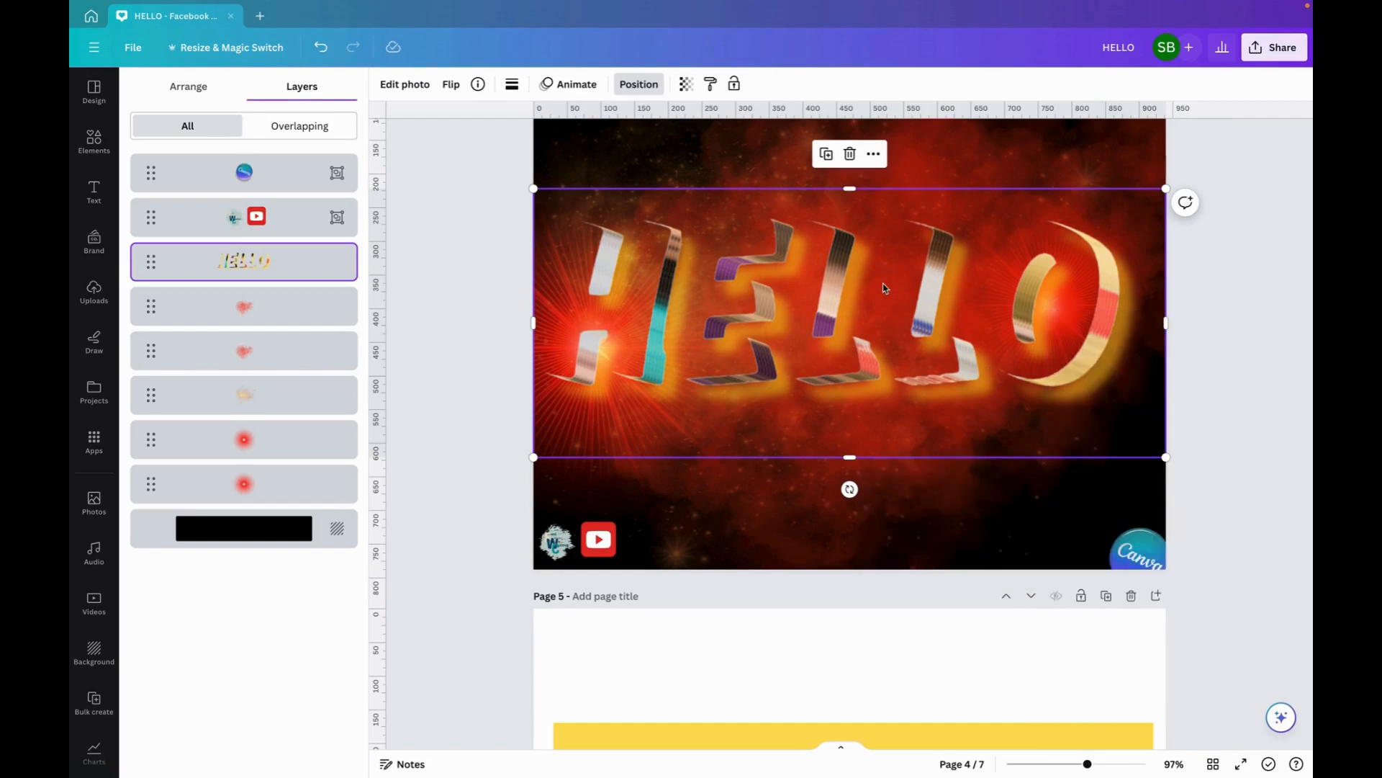
{"action": "scroll", "coordinate": [885, 288], "scroll_direction": "up", "scroll_amount": 3}
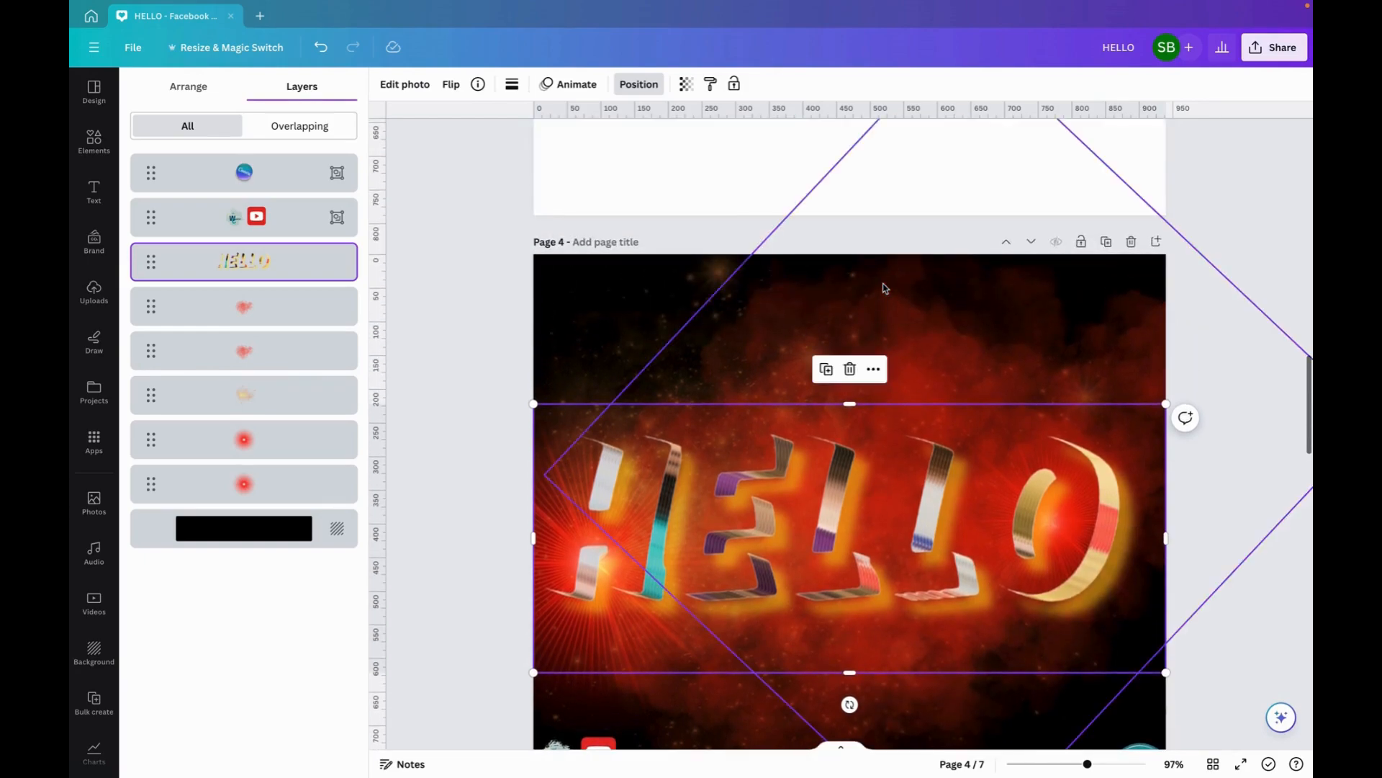
{"action": "left_click", "coordinate": [947, 378]}
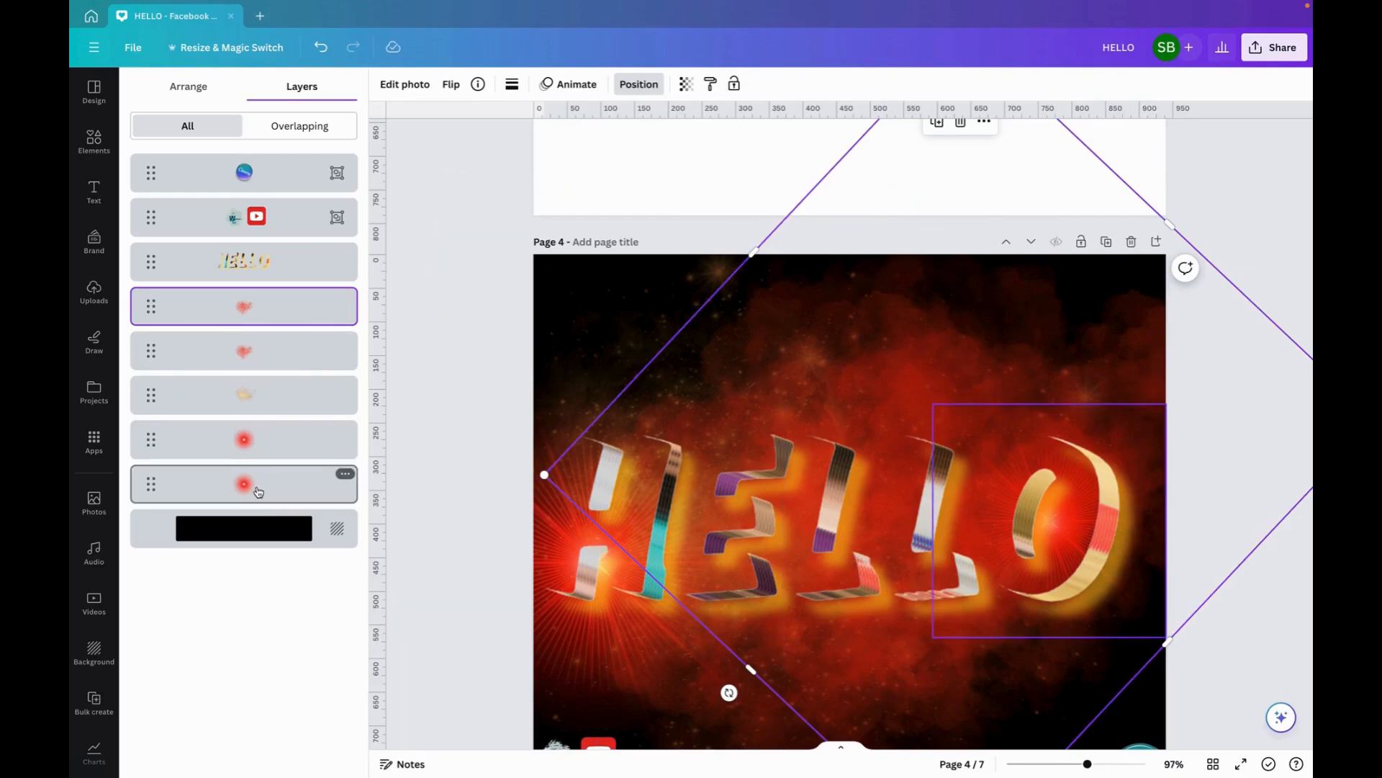
- Move the page 7 lens flare behind all HELLO images, directly above the red nebula overlays, and adjust its position inside the O
{"action": "scroll", "coordinate": [596, 501], "scroll_direction": "down", "scroll_amount": 15}
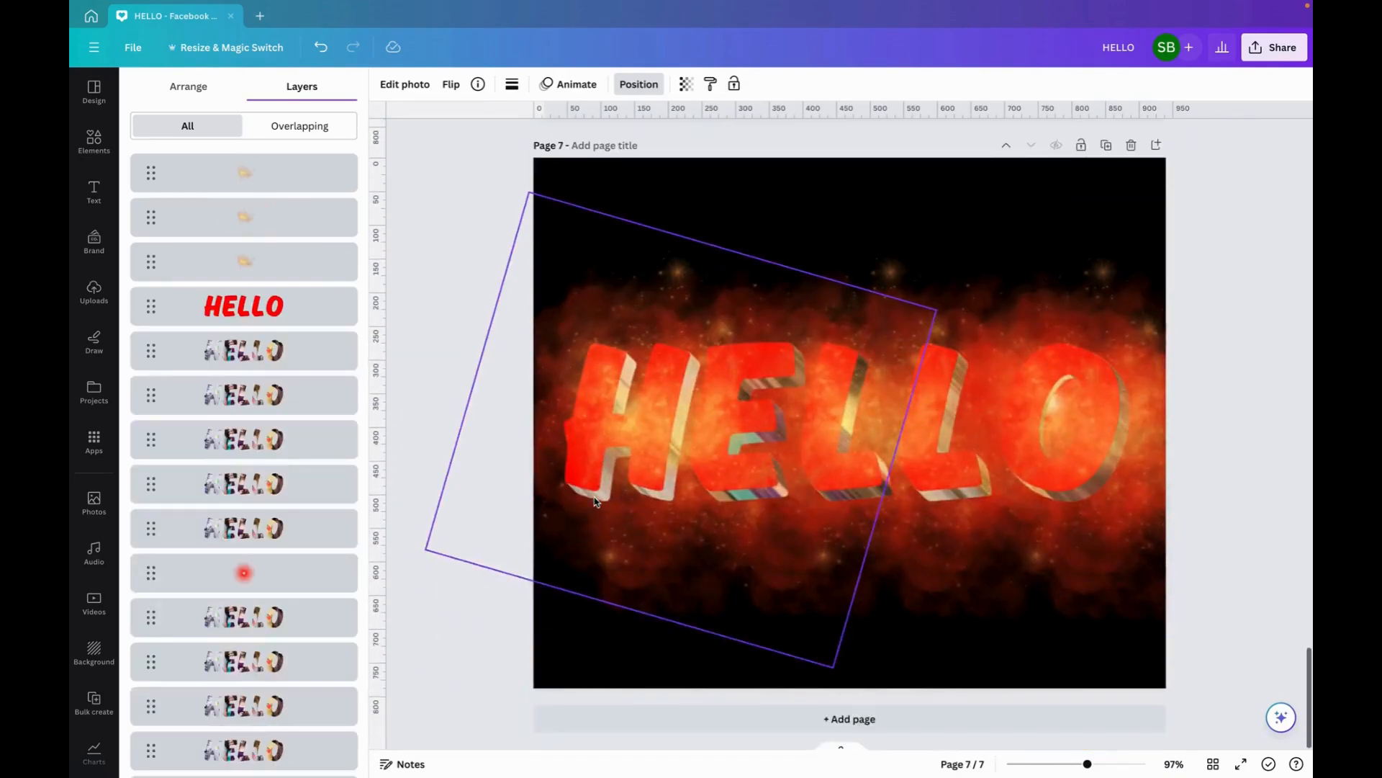
{"action": "mouse_move", "coordinate": [286, 564]}
{"action": "left_mouse_down"}
{"action": "mouse_move", "coordinate": [283, 769]}
{"action": "mouse_move", "coordinate": [300, 558]}
{"action": "left_mouse_up"}
{"action": "left_click_drag", "start_coordinate": [995, 387], "coordinate": [1002, 394]}
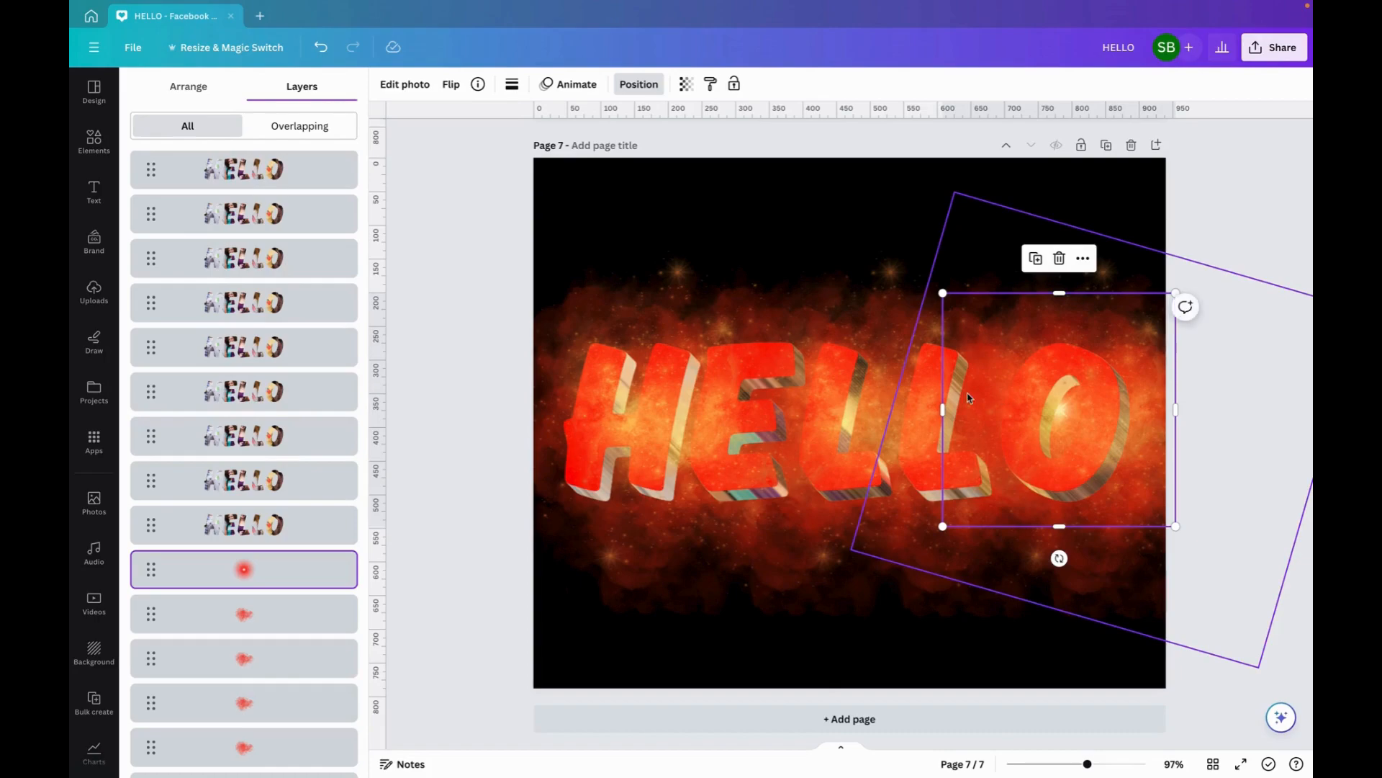
- Duplicate the red lens flare on page 7 and place the copy over the H's outer edge, using the page 4 design as reference
{"action": "right_click", "coordinate": [285, 576]}
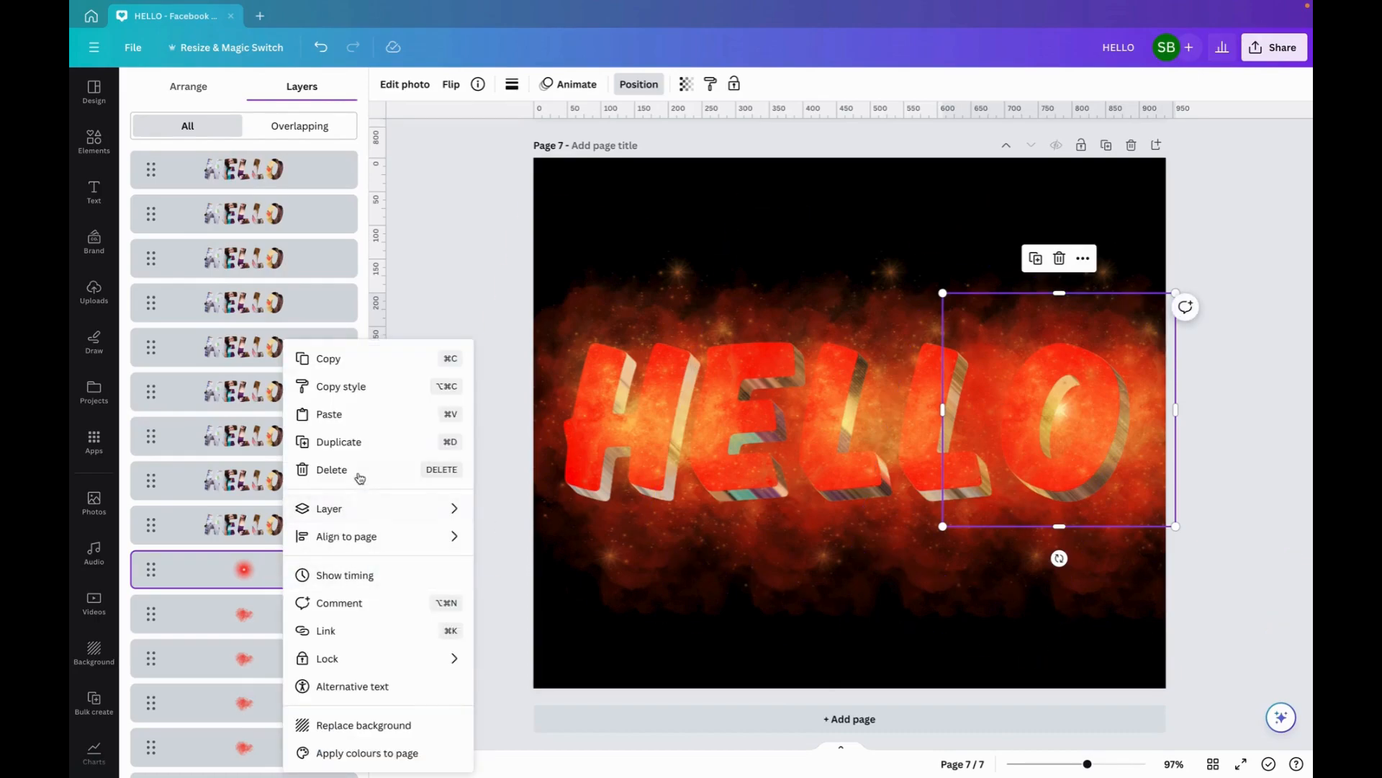
{"action": "left_click", "coordinate": [363, 445]}
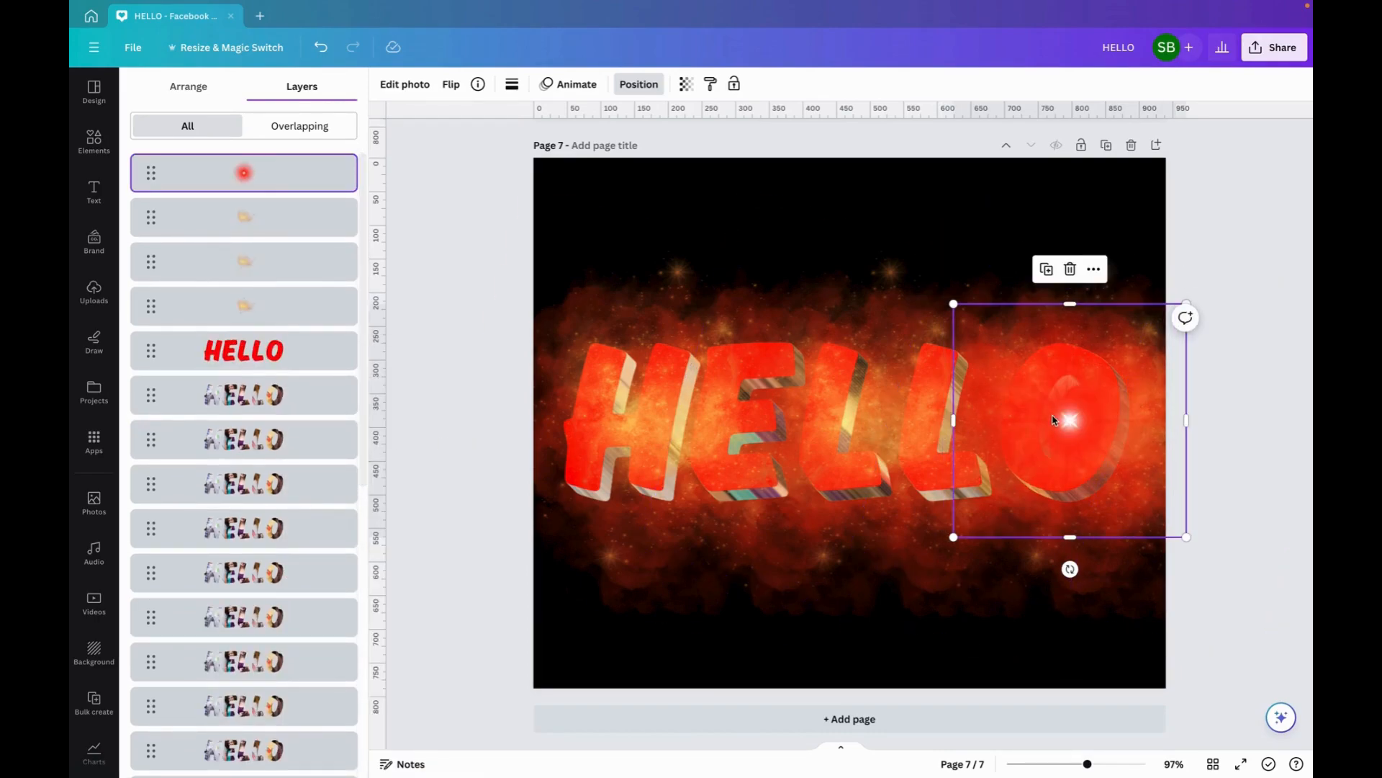
{"action": "left_click_drag", "start_coordinate": [1072, 423], "coordinate": [586, 422]}
{"action": "scroll", "coordinate": [587, 423], "scroll_direction": "up", "scroll_amount": 20}
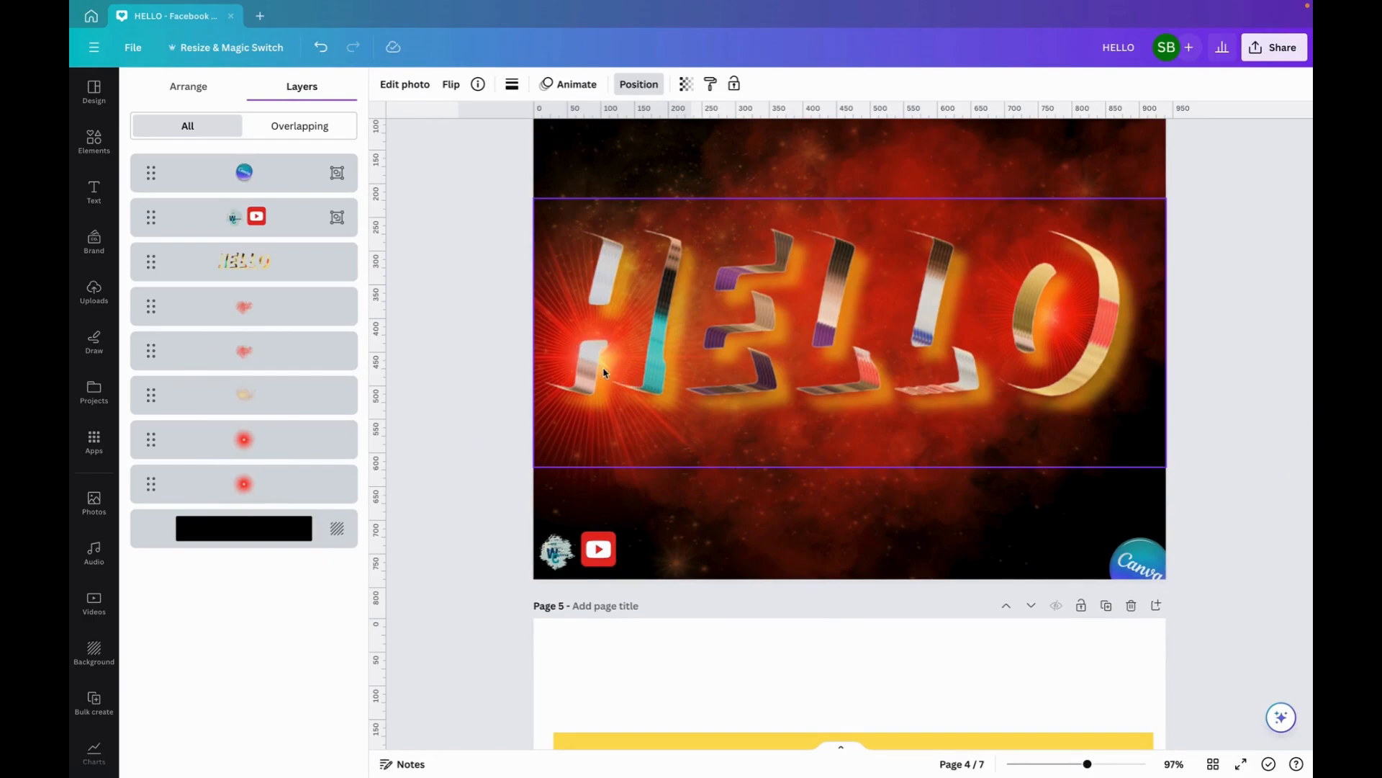
{"action": "scroll", "coordinate": [588, 559], "scroll_direction": "down", "scroll_amount": 4}
{"action": "scroll", "coordinate": [588, 560], "scroll_direction": "down", "scroll_amount": 15}
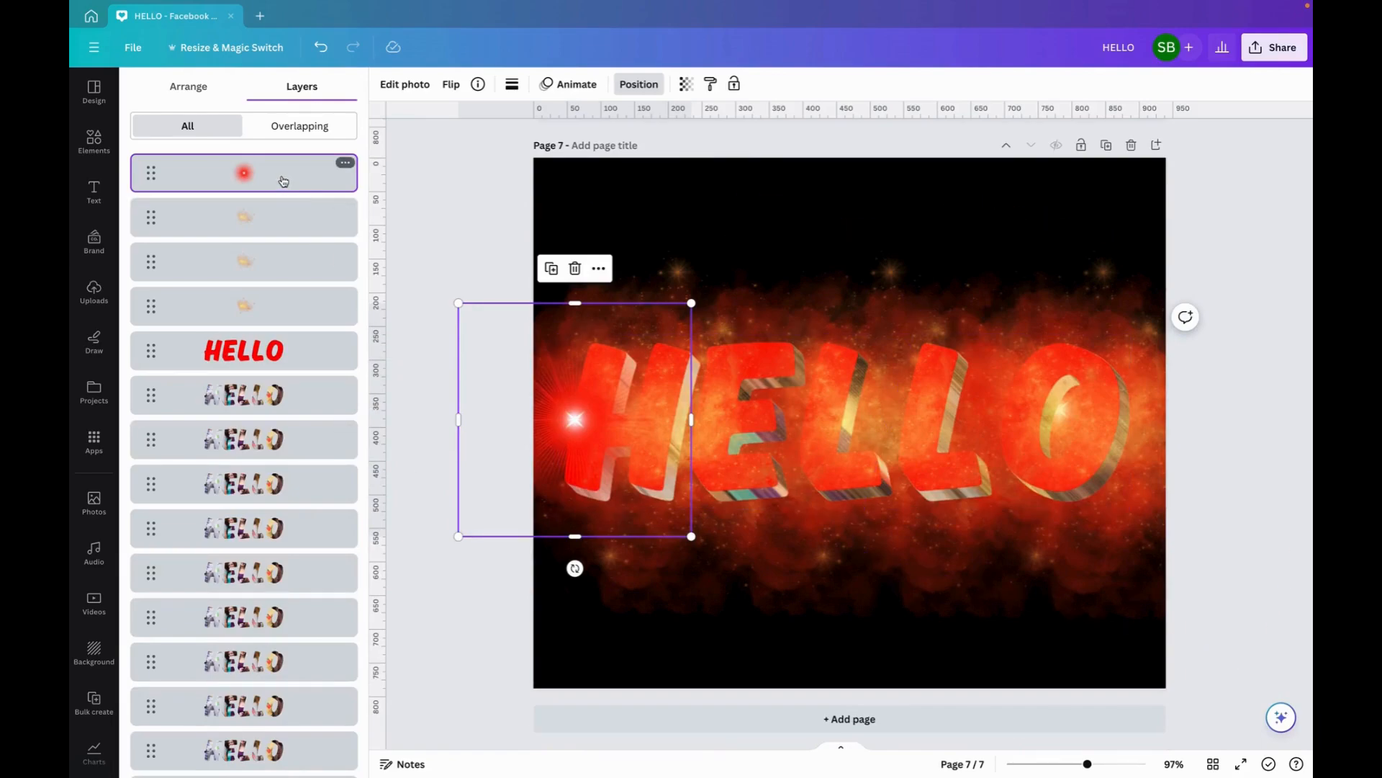
- Move the copied lens flare's layer behind all HELLO images, directly above the red nebulas, and fine-tune its position beside the H
{"action": "left_click_drag", "start_coordinate": [278, 169], "coordinate": [288, 559]}
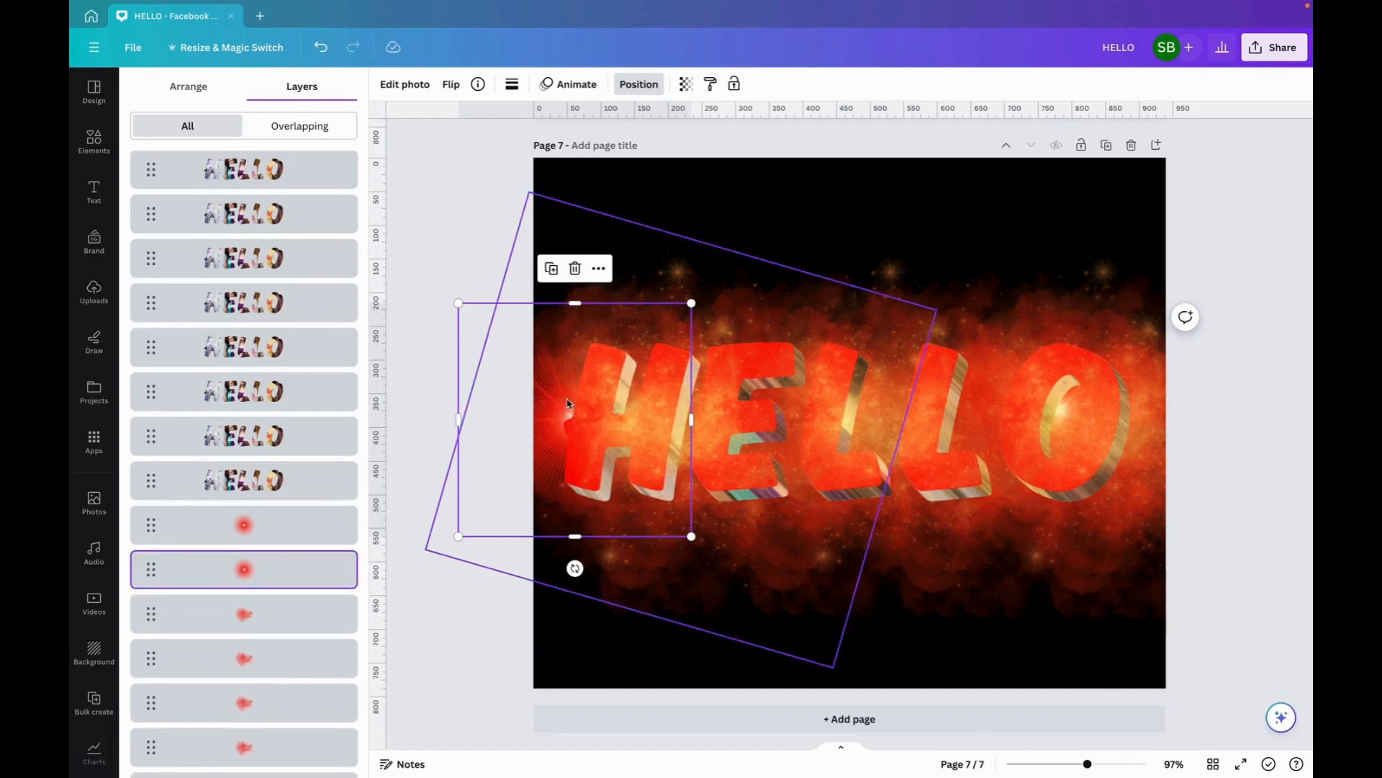
{"action": "left_click_drag", "start_coordinate": [563, 394], "coordinate": [570, 397]}
{"action": "scroll", "coordinate": [570, 399], "scroll_direction": "up", "scroll_amount": 15}
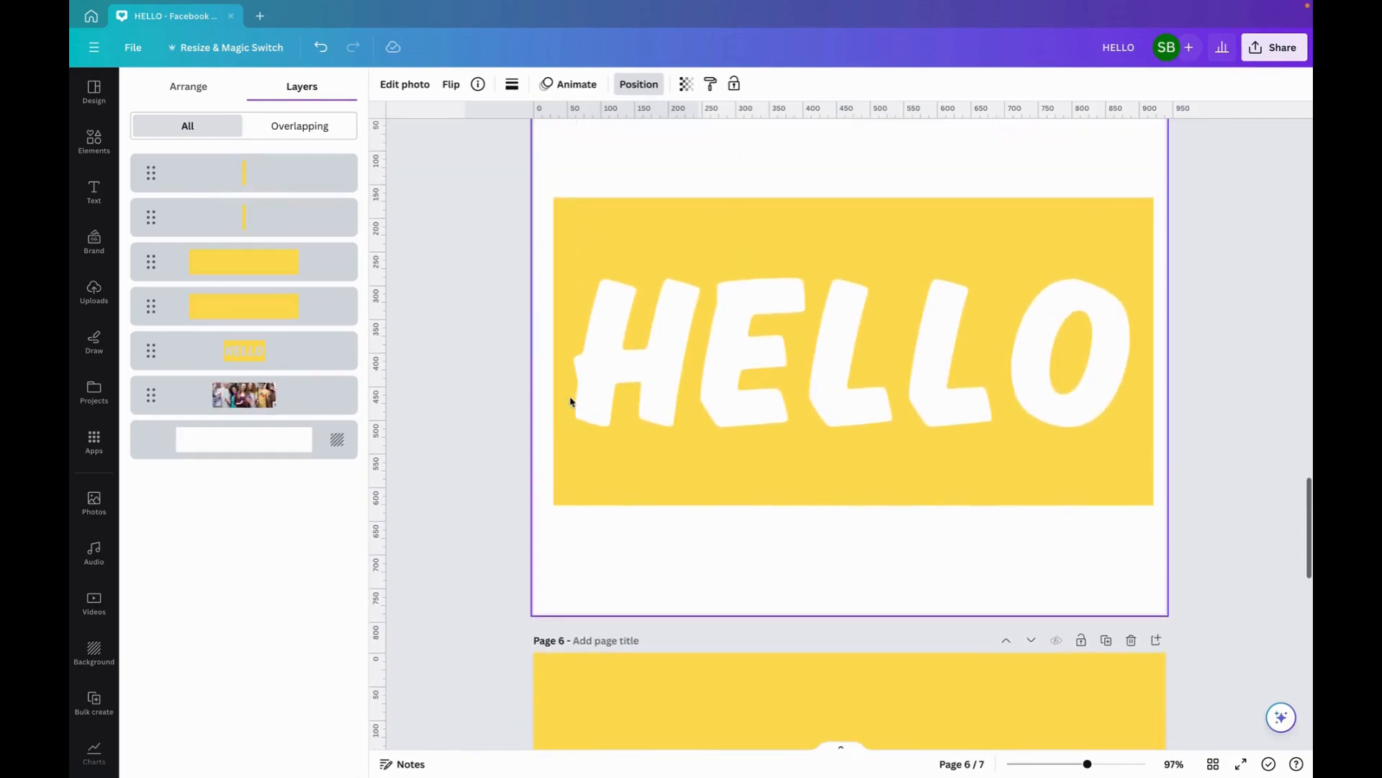
{"action": "scroll", "coordinate": [571, 401], "scroll_direction": "up", "scroll_amount": 5}
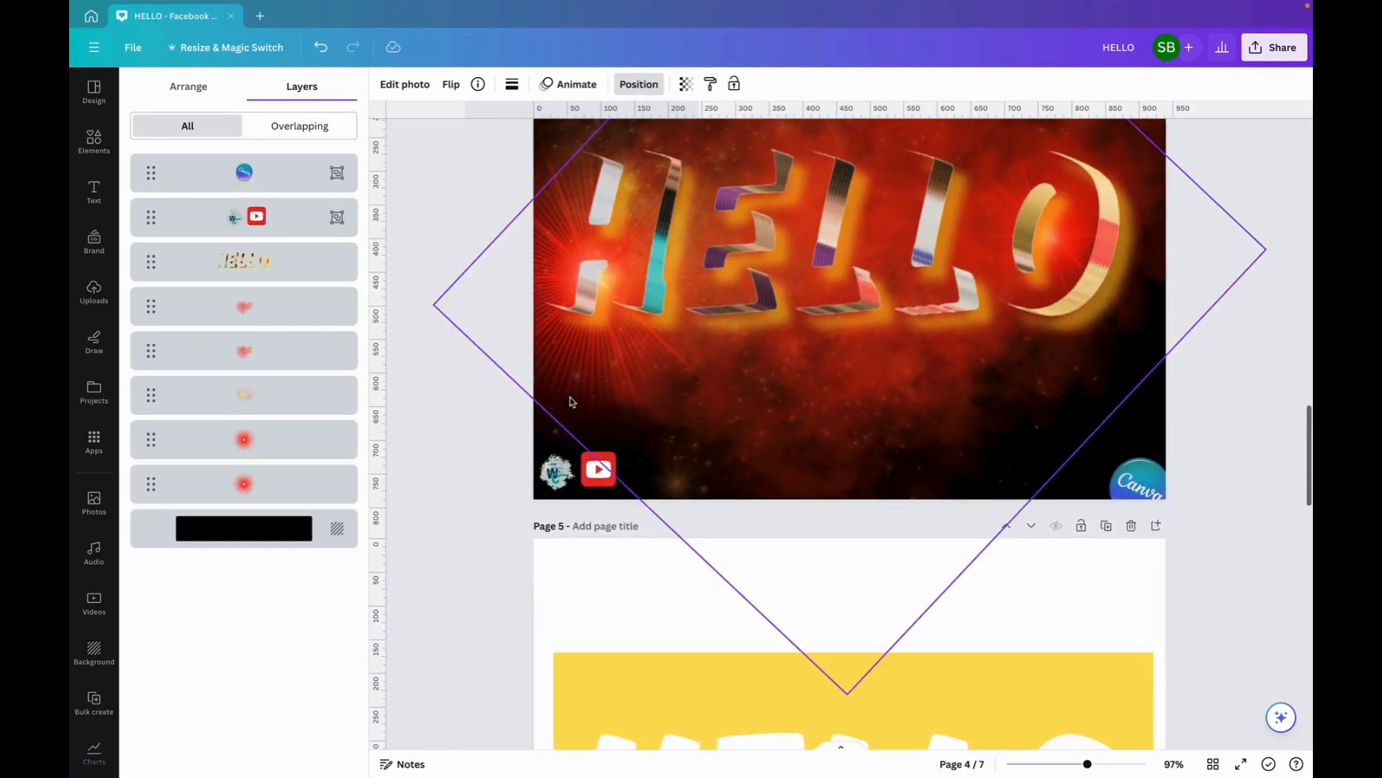
{"action": "scroll", "coordinate": [571, 401], "scroll_direction": "down", "scroll_amount": 8}
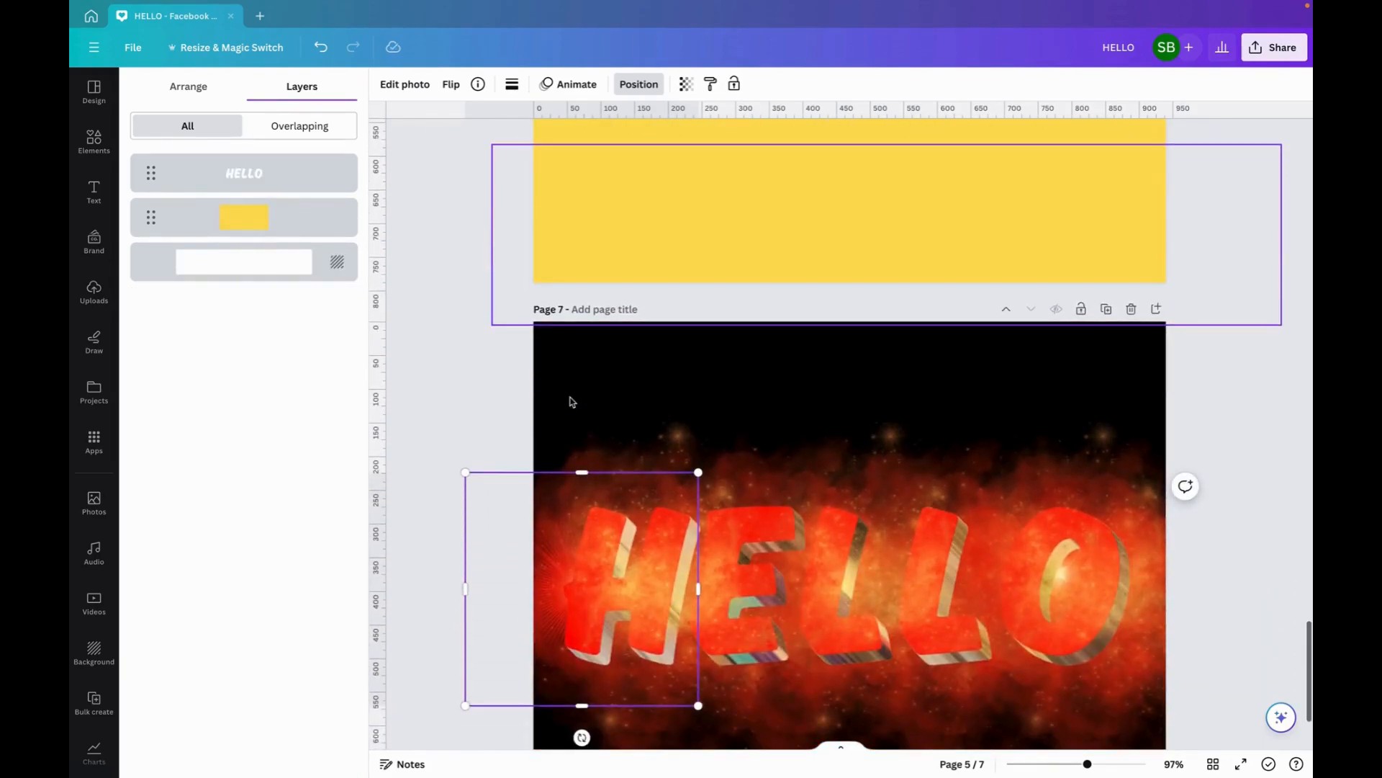
{"action": "left_click_drag", "start_coordinate": [564, 587], "coordinate": [566, 592]}
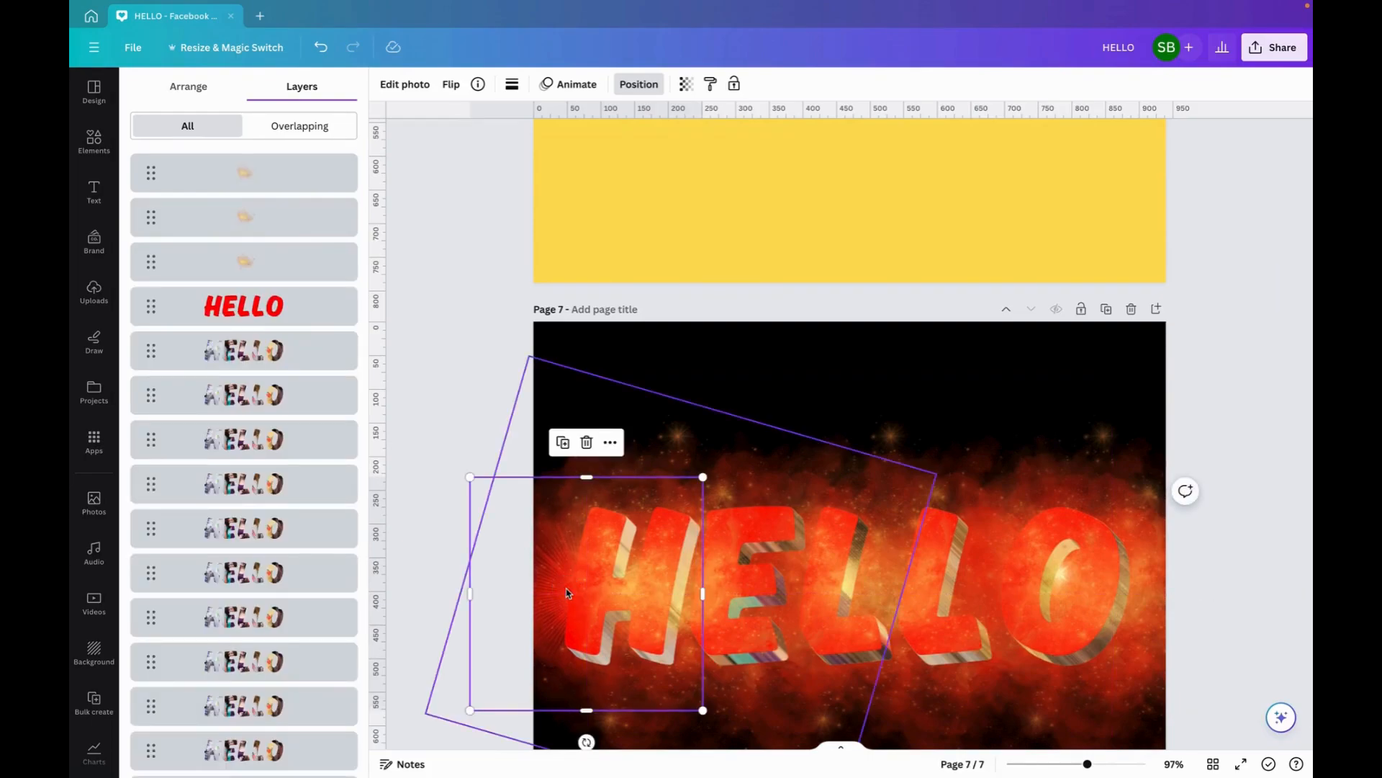
{"action": "left_click", "coordinate": [437, 421]}
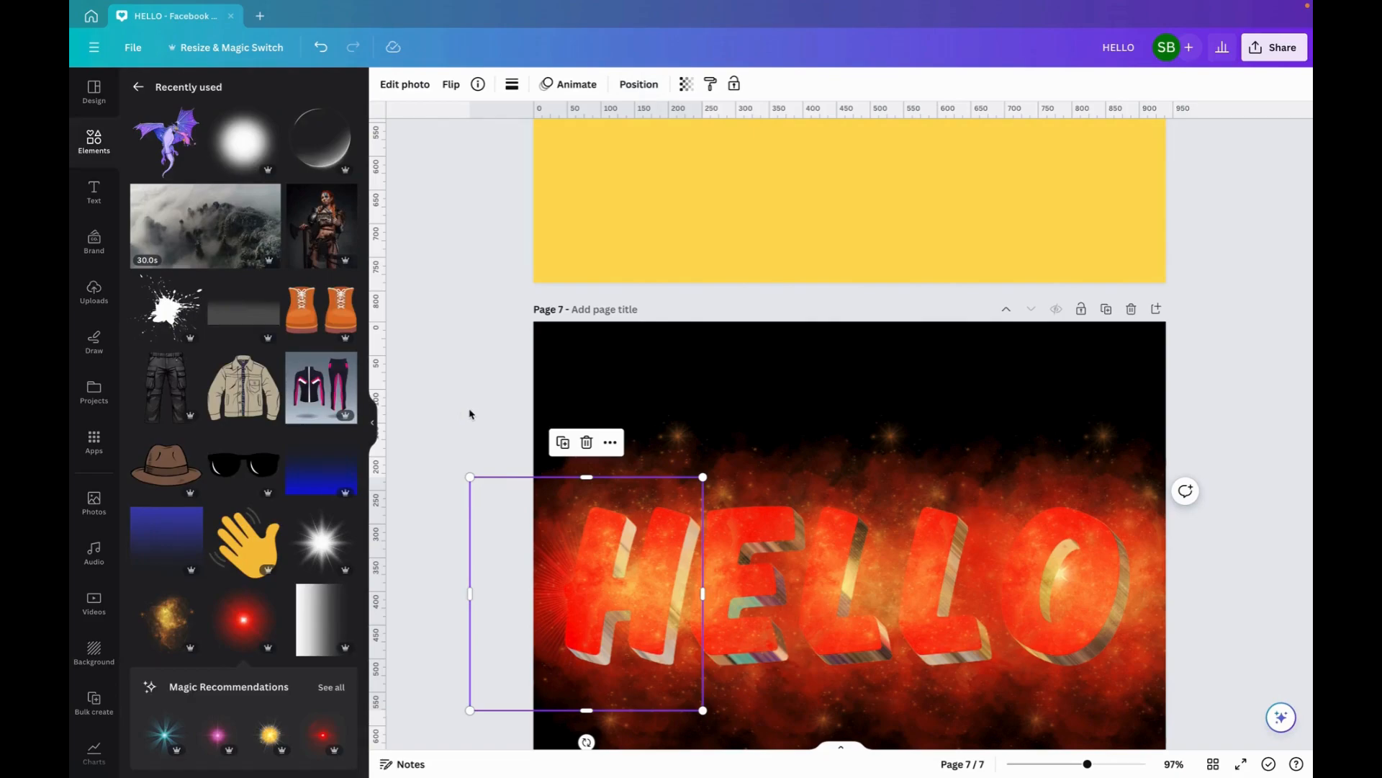
{"action": "left_click", "coordinate": [470, 414]}
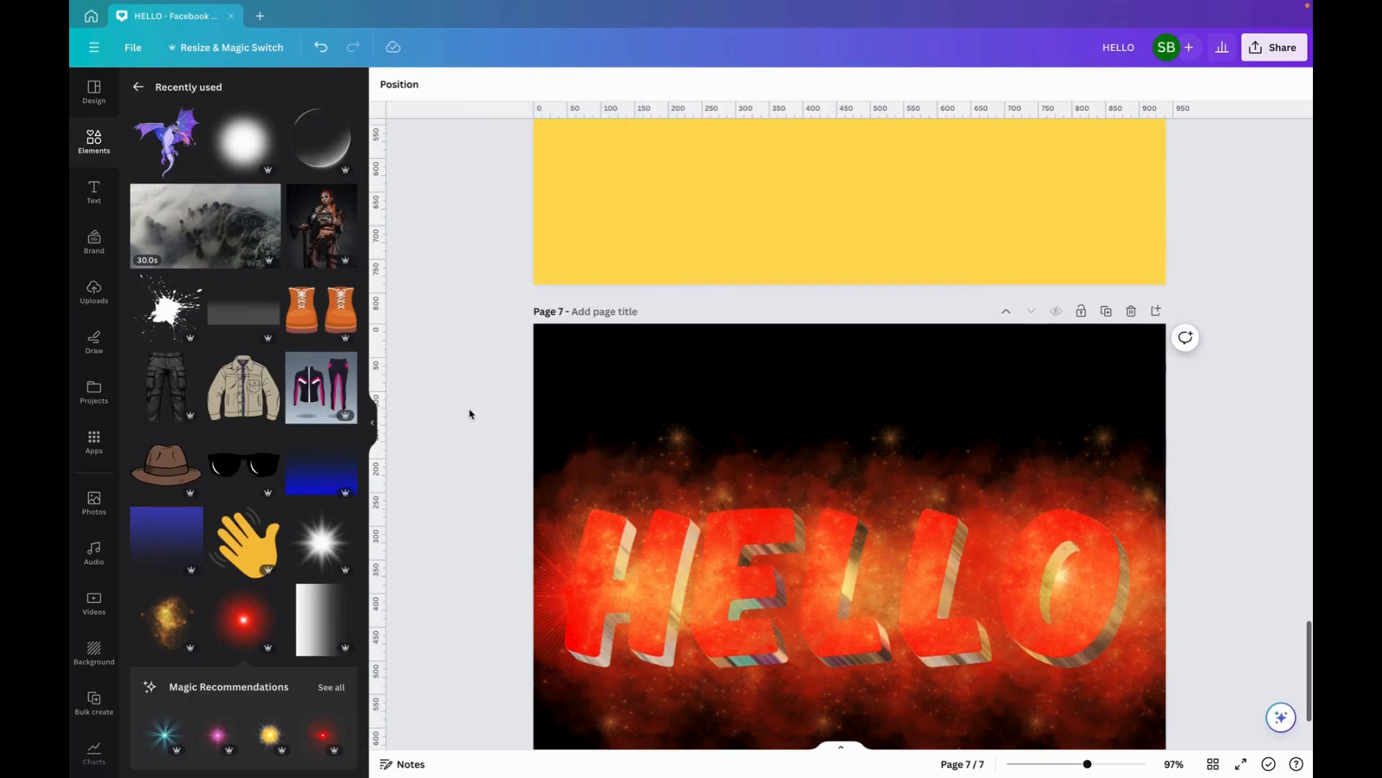
- Add another red nebula to page 7, shift it over the letters HEL, and set its transparency to 67
{"action": "scroll", "coordinate": [470, 414], "scroll_direction": "up", "scroll_amount": 15}
{"action": "scroll", "coordinate": [469, 414], "scroll_direction": "down", "scroll_amount": 2}
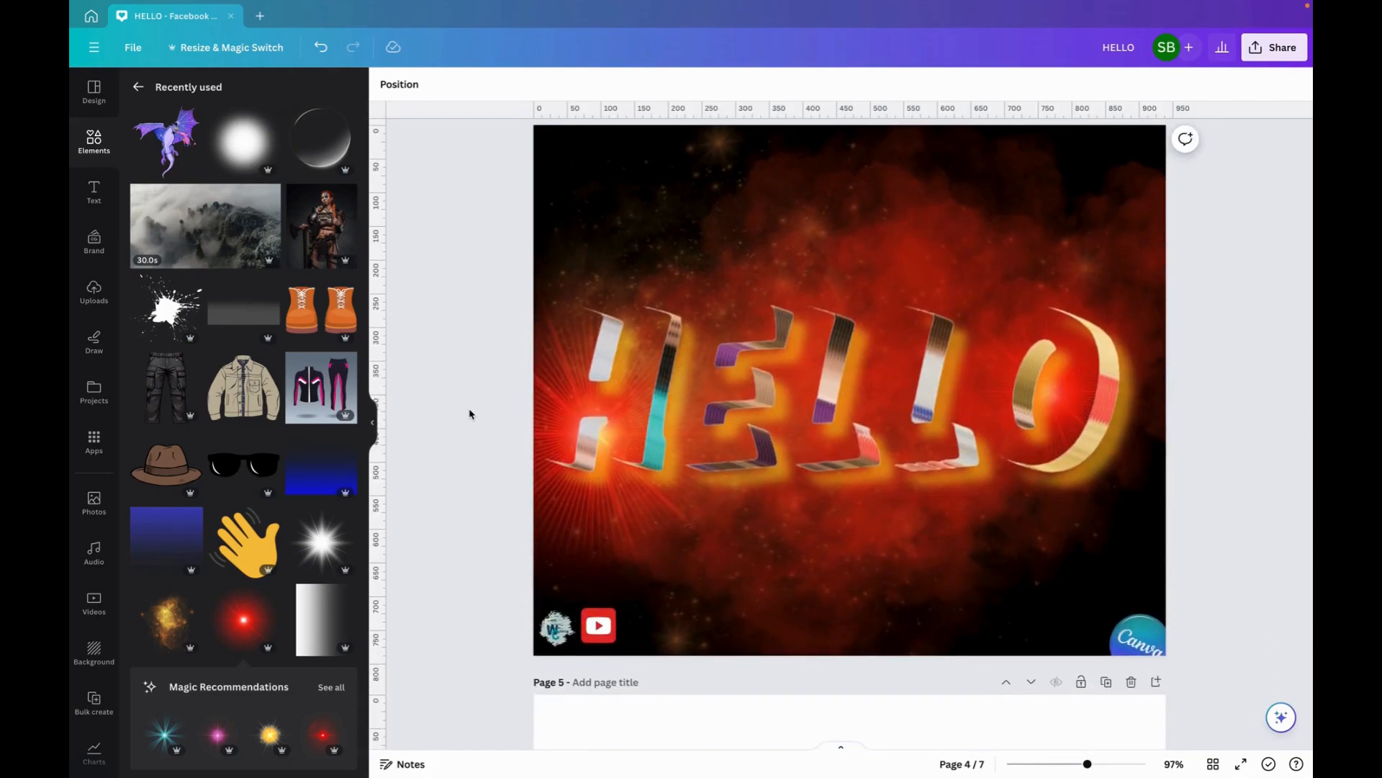
{"action": "scroll", "coordinate": [470, 414], "scroll_direction": "down", "scroll_amount": 15}
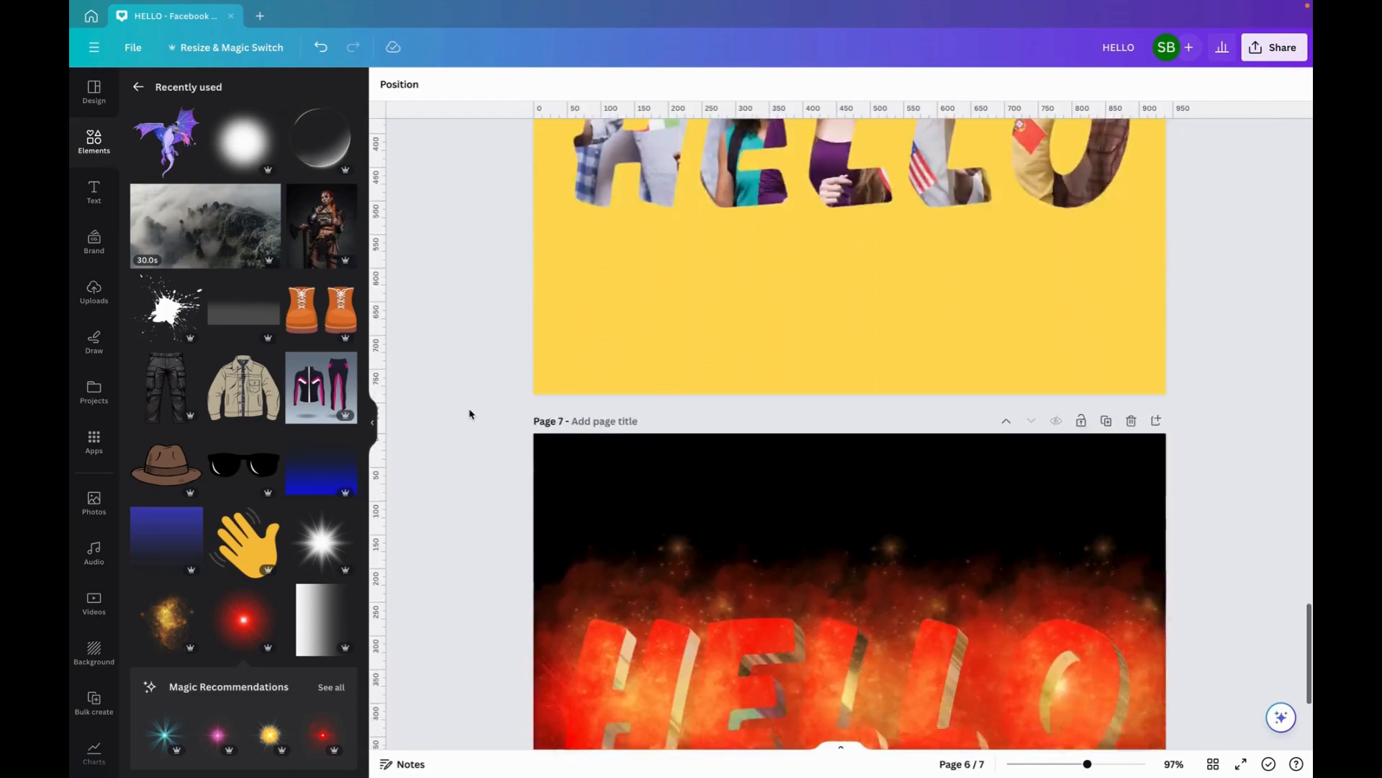
{"action": "scroll", "coordinate": [469, 414], "scroll_direction": "down", "scroll_amount": 1}
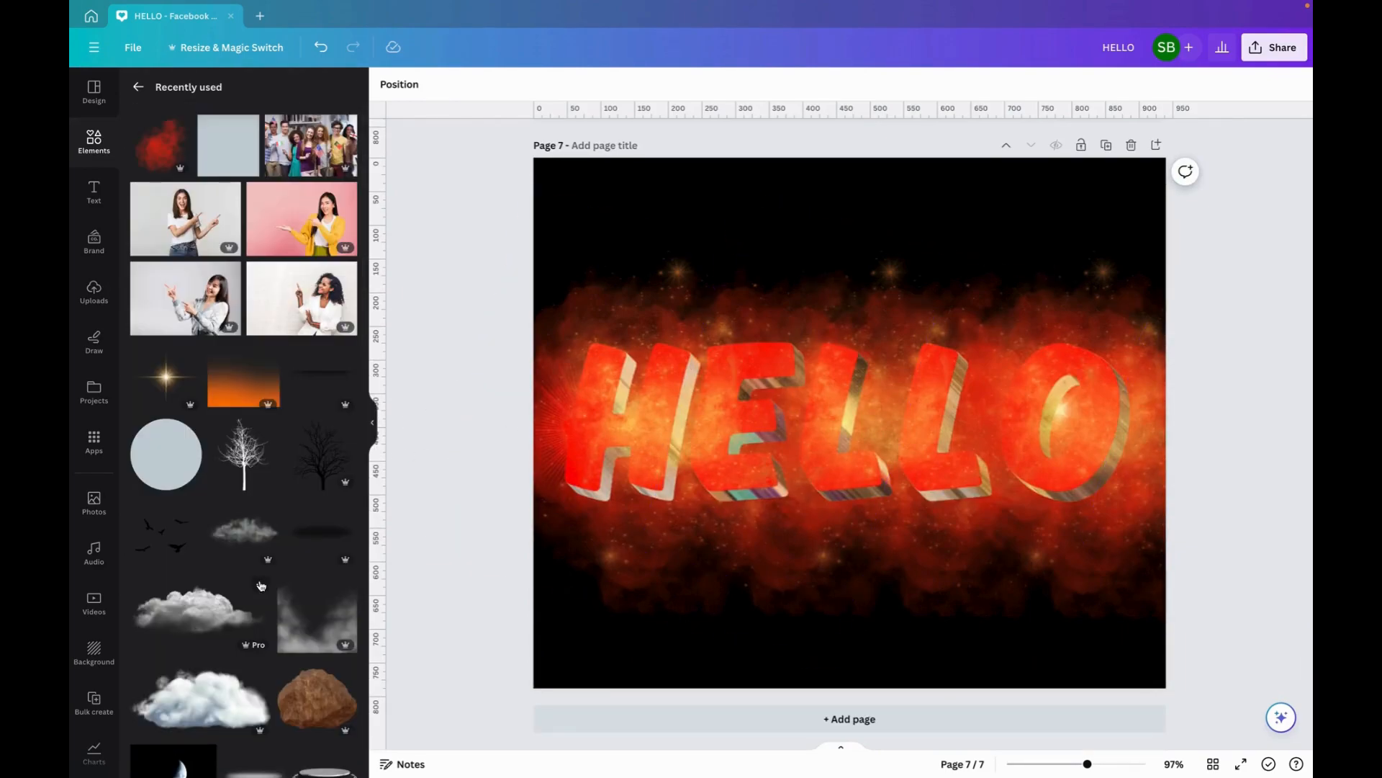
{"action": "left_click", "coordinate": [167, 149]}
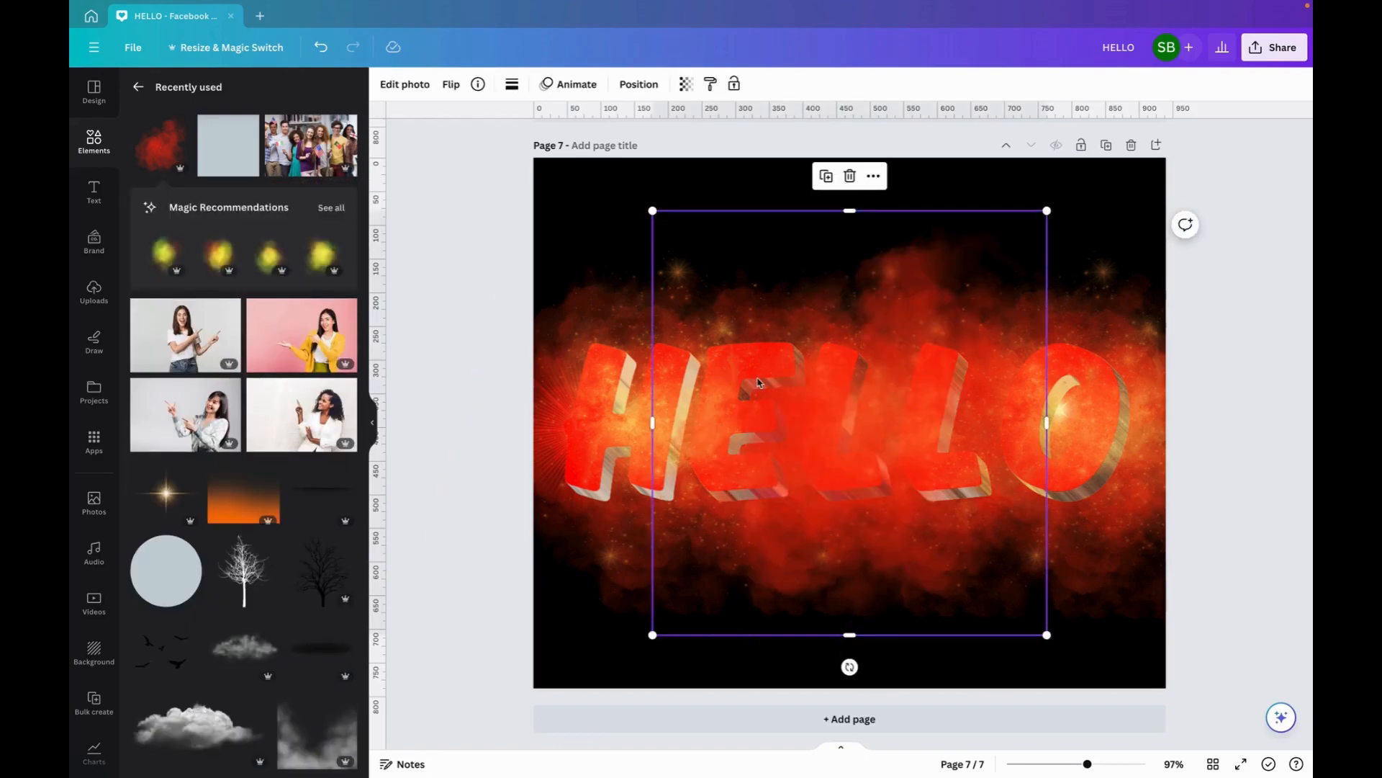
{"action": "left_click_drag", "start_coordinate": [801, 411], "coordinate": [711, 412]}
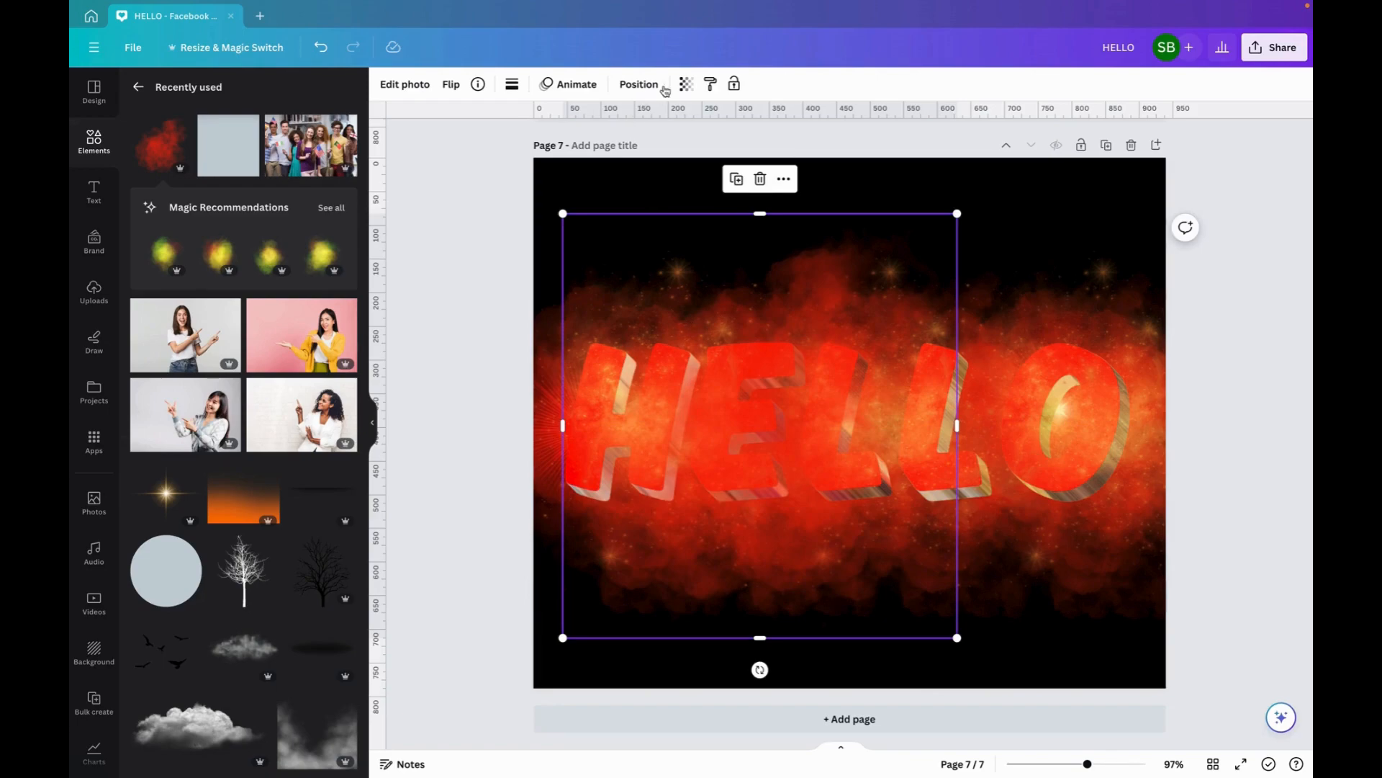
{"action": "left_click", "coordinate": [686, 83]}
{"action": "left_click_drag", "start_coordinate": [686, 139], "coordinate": [643, 142]}
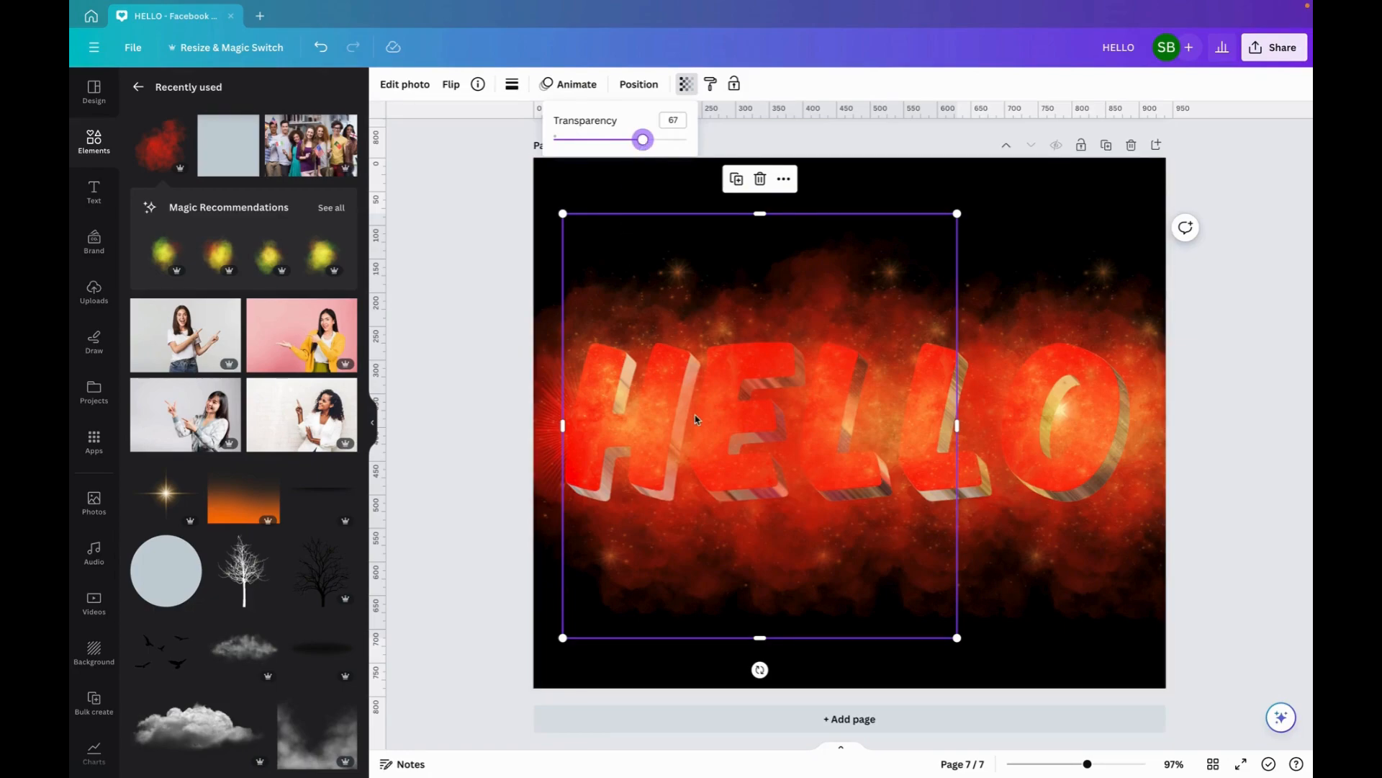
- Duplicate the new red nebula, move the copy over the letters ELLO, and lower its transparency value
{"action": "left_click", "coordinate": [737, 180]}
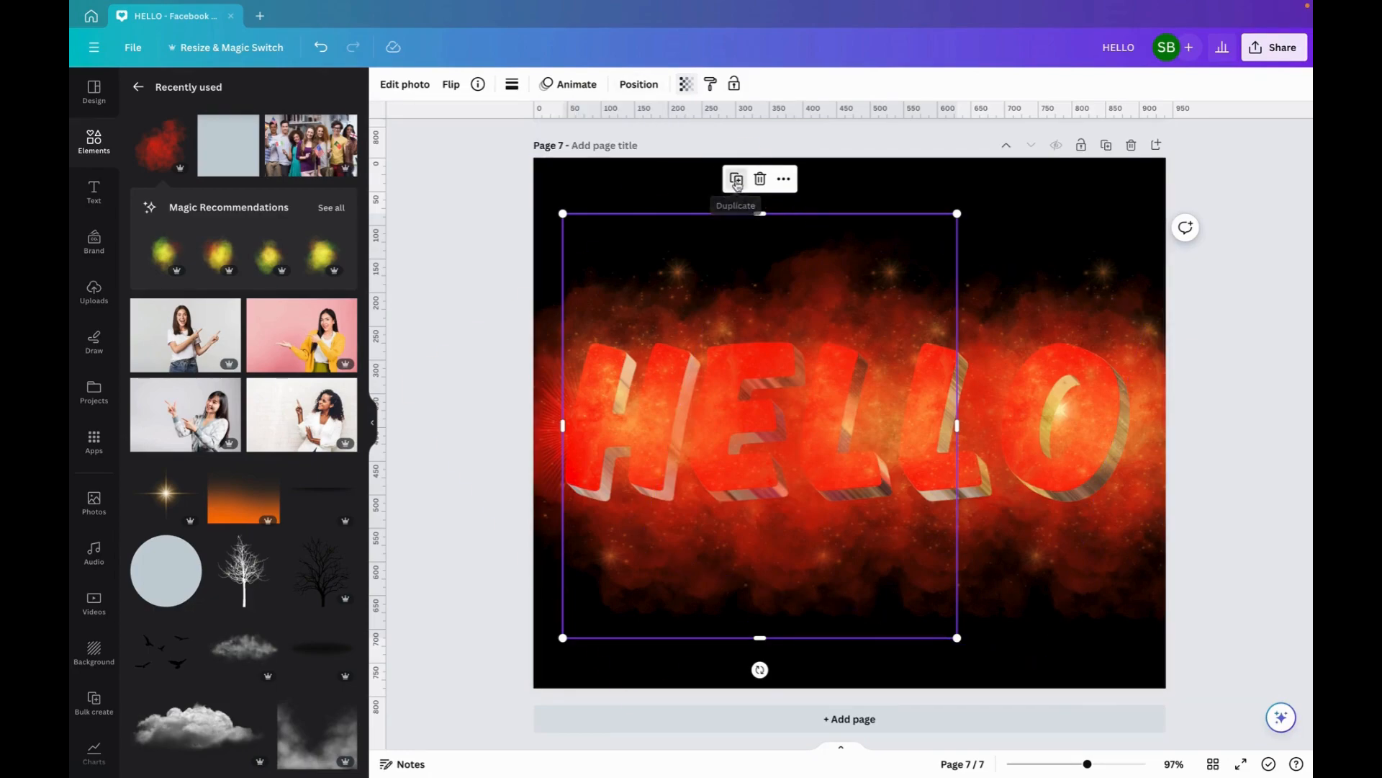
{"action": "left_click_drag", "start_coordinate": [712, 467], "coordinate": [837, 451]}
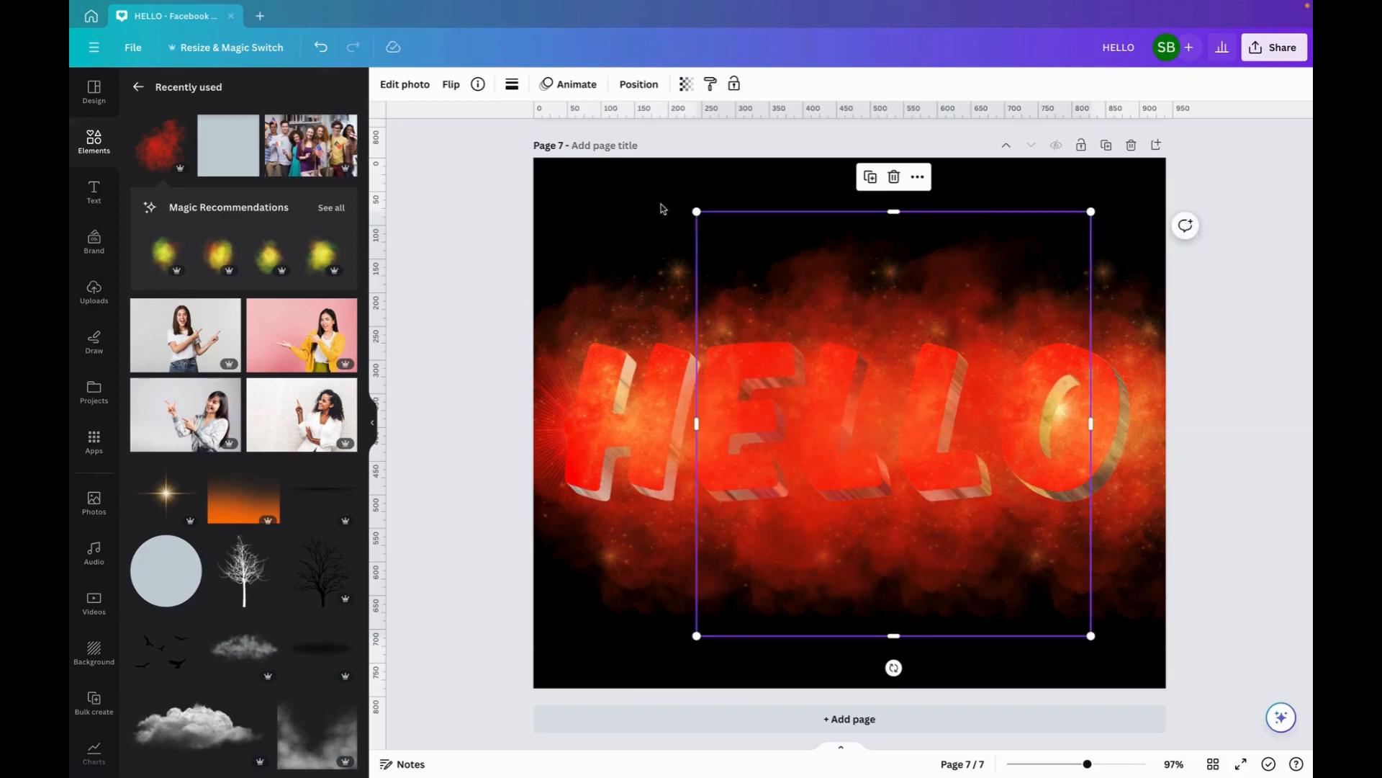
{"action": "left_click", "coordinate": [688, 86]}
{"action": "left_click_drag", "start_coordinate": [648, 141], "coordinate": [595, 143]}
{"action": "left_click", "coordinate": [463, 365]}
{"action": "left_click", "coordinate": [463, 362]}
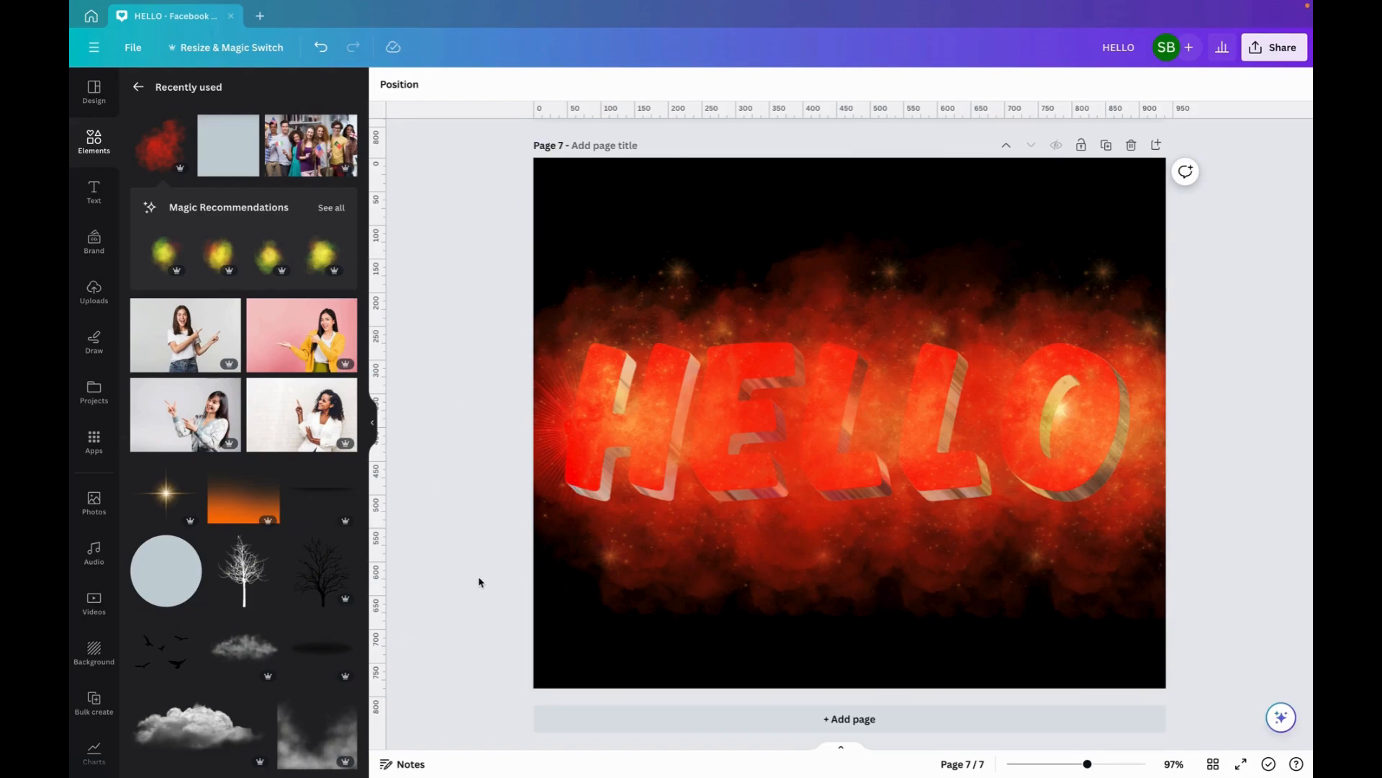
- Examine the HELLO image and the layer order of the page 4 design
{"action": "scroll", "coordinate": [768, 475], "scroll_direction": "up", "scroll_amount": 20}
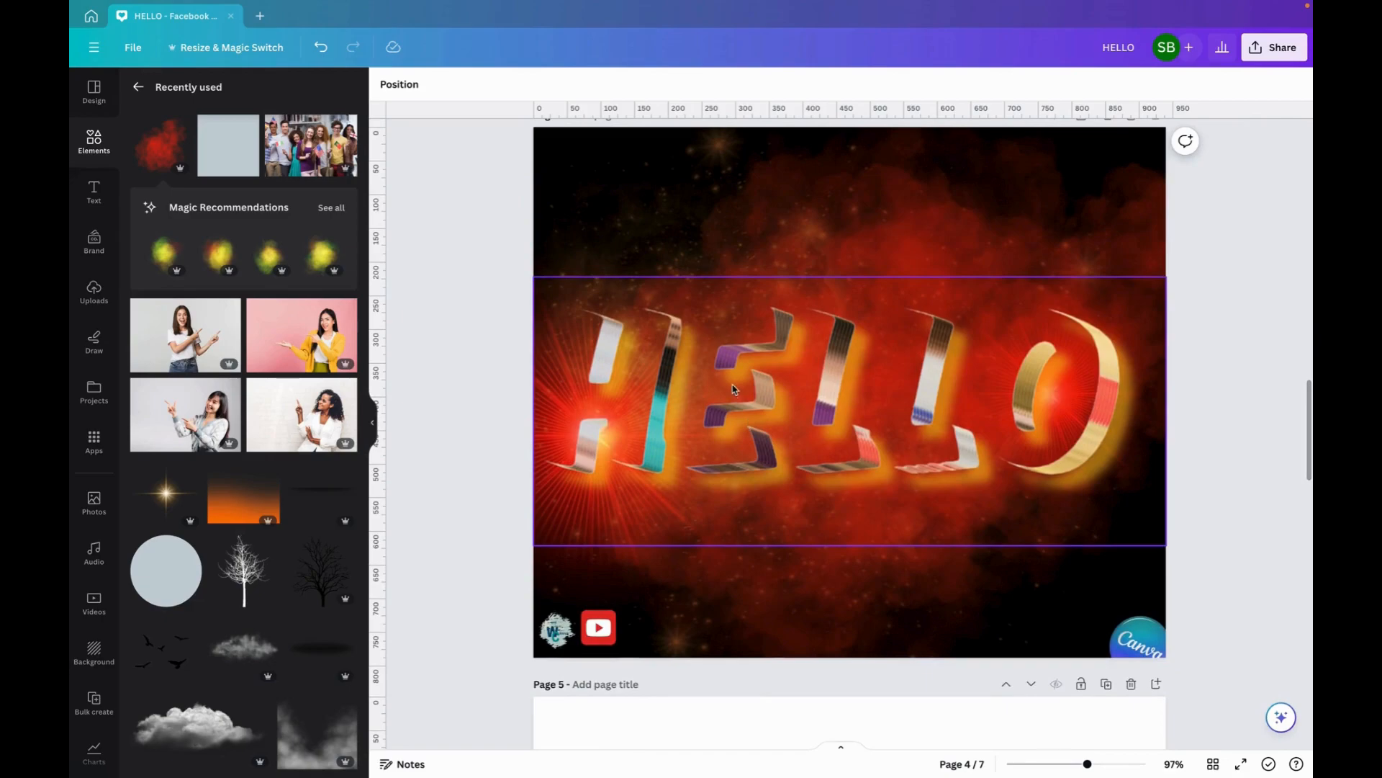
{"action": "left_click", "coordinate": [734, 390]}
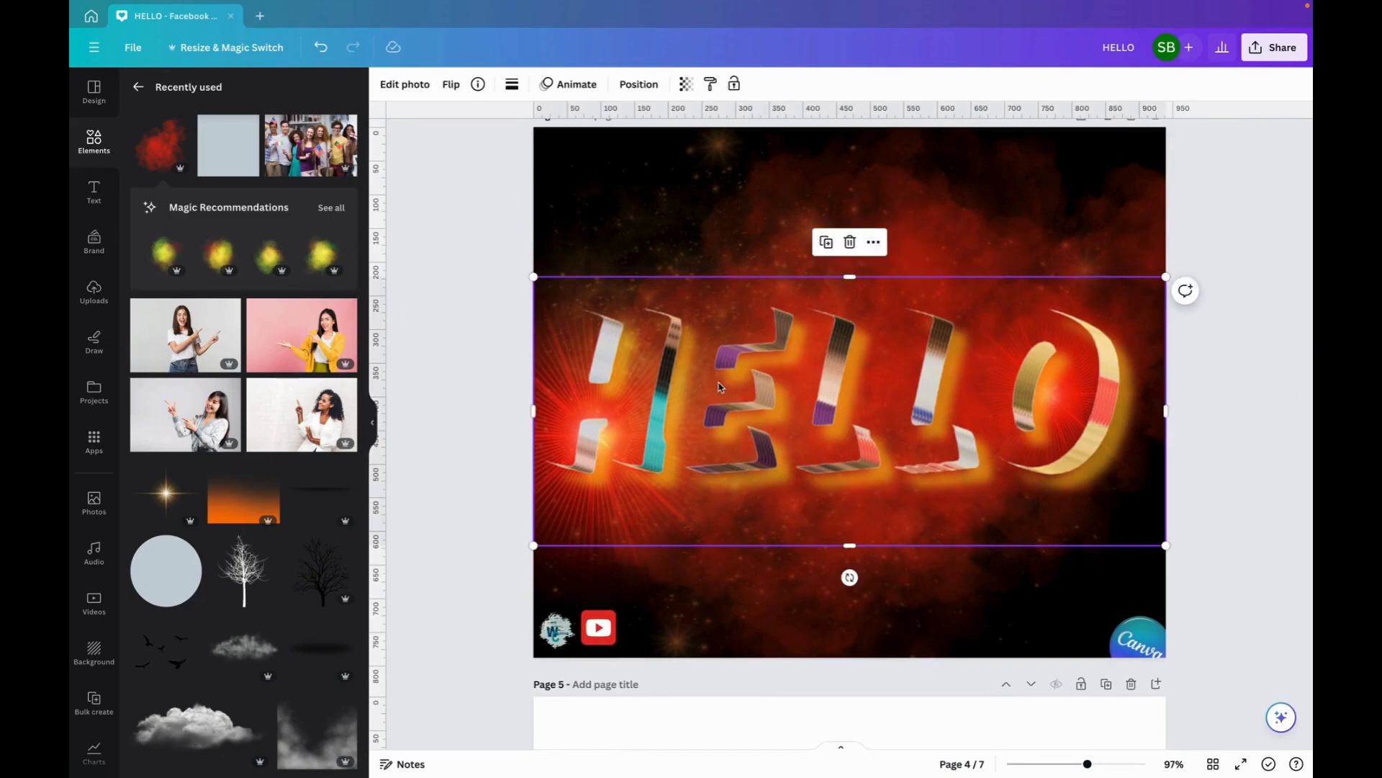
{"action": "left_click", "coordinate": [641, 84]}
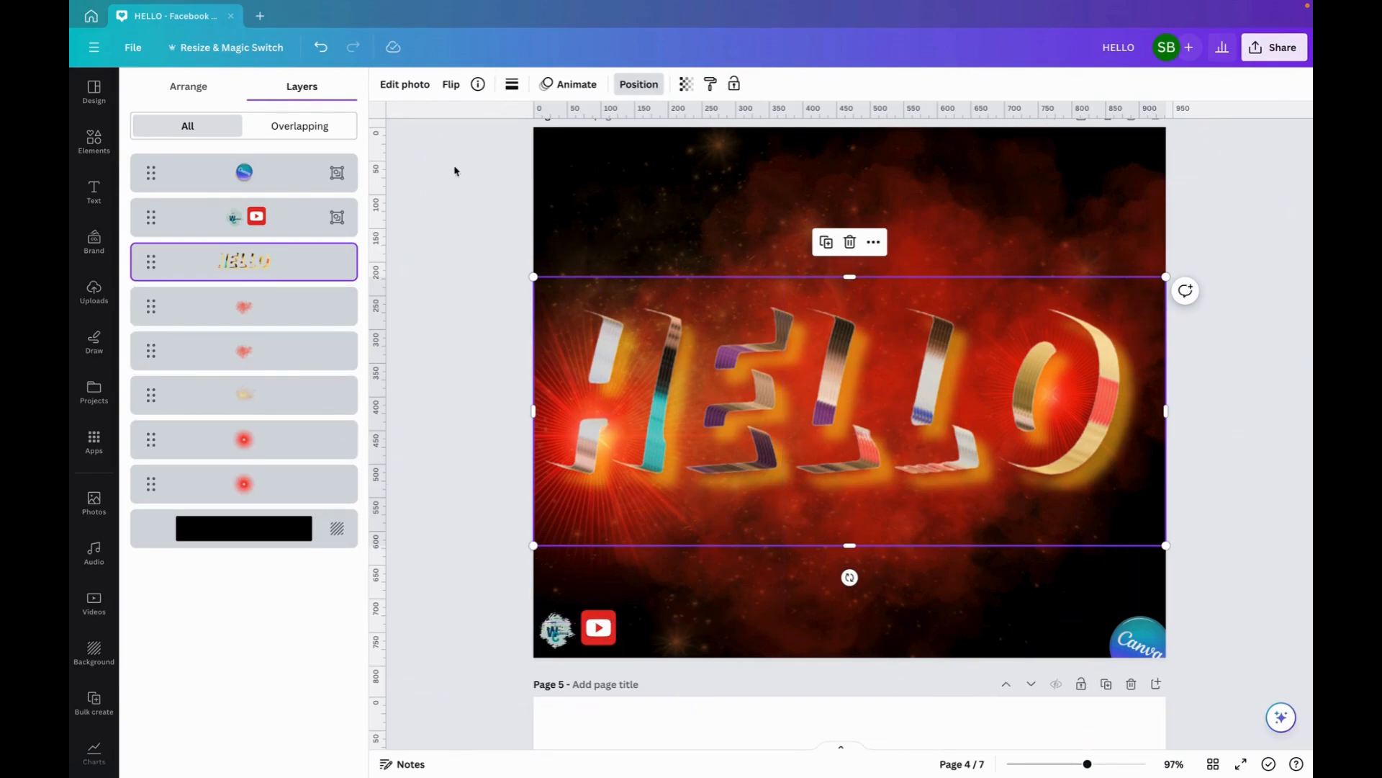
{"action": "left_click", "coordinate": [453, 194]}
{"action": "left_click", "coordinate": [453, 193]}
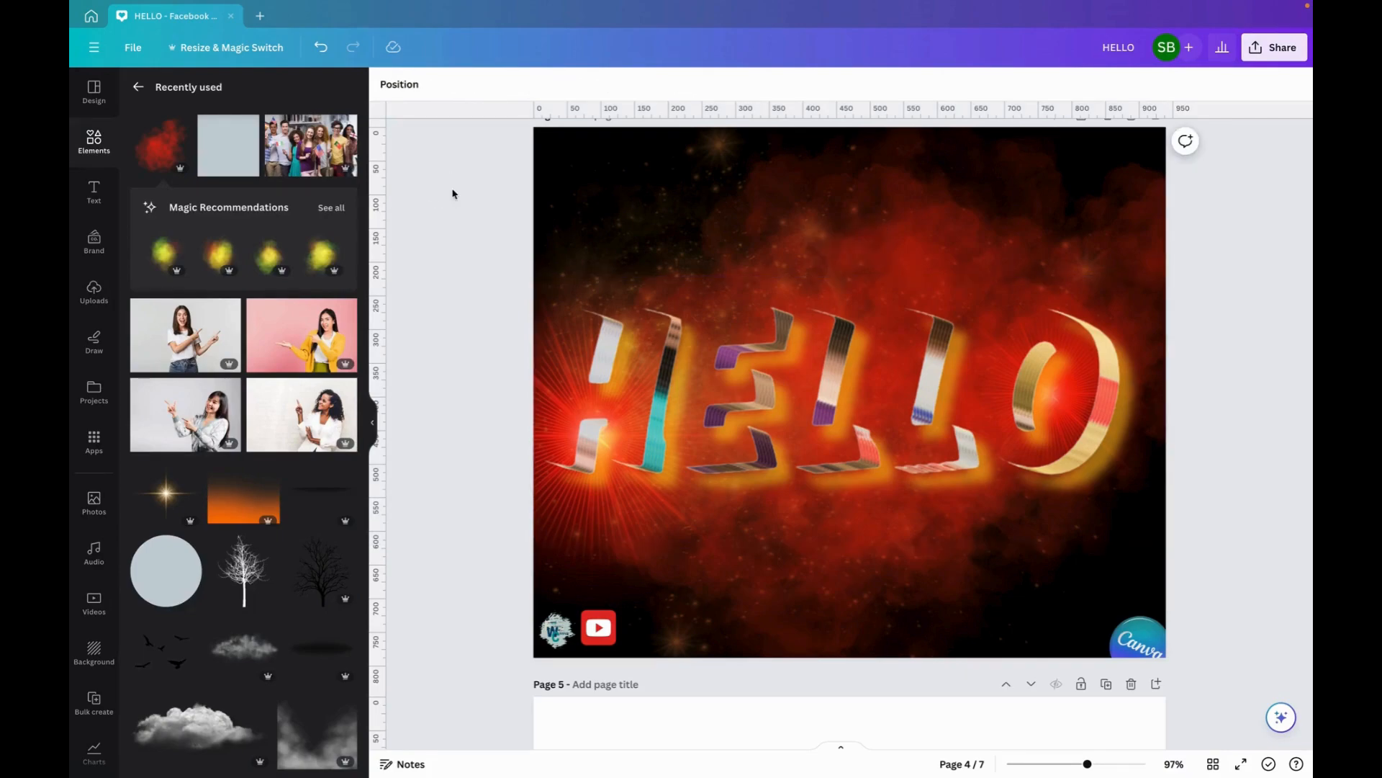
- Review the white HELLO cutout on page 5, the photo-filled HELLO on page 6 and the nebula design on page 7
{"action": "scroll", "coordinate": [515, 336], "scroll_direction": "down", "scroll_amount": 15}
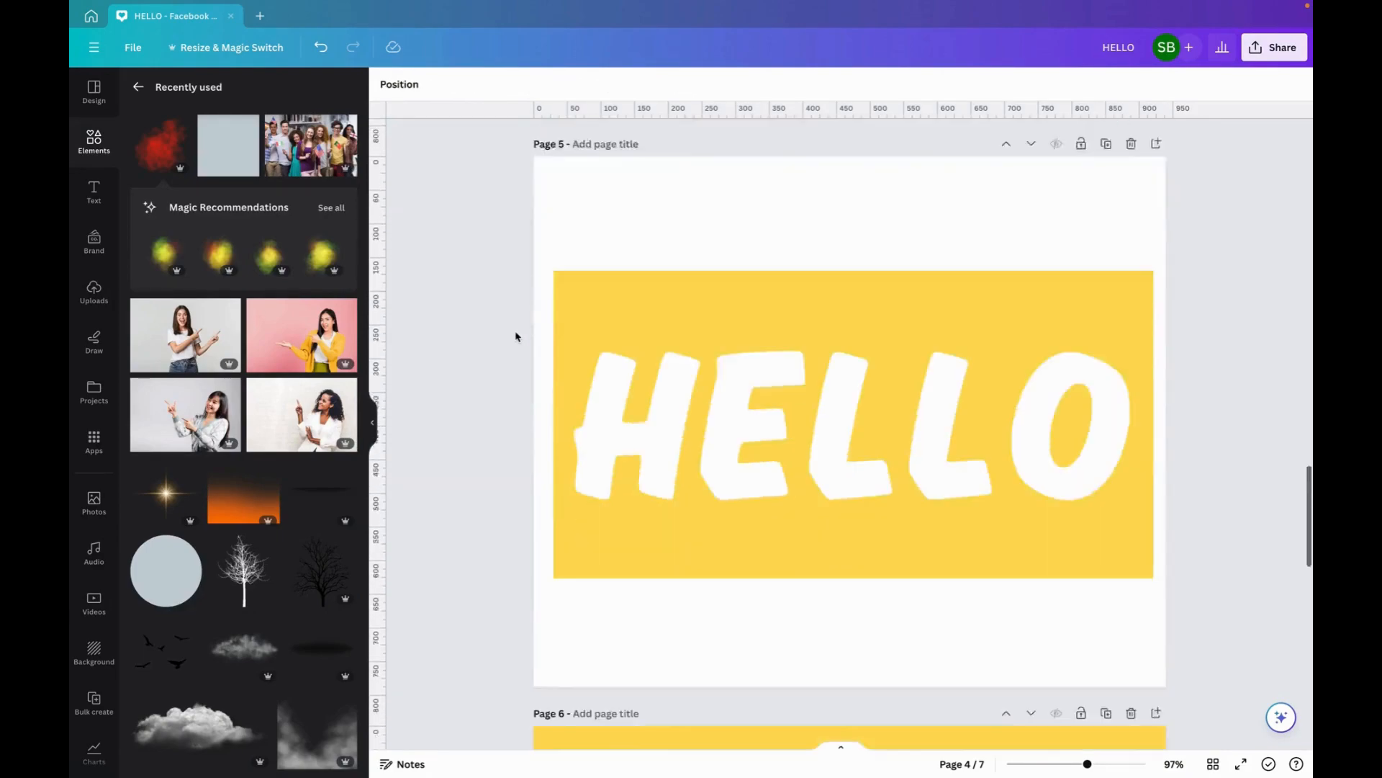
{"action": "scroll", "coordinate": [512, 707], "scroll_direction": "down", "scroll_amount": 5}
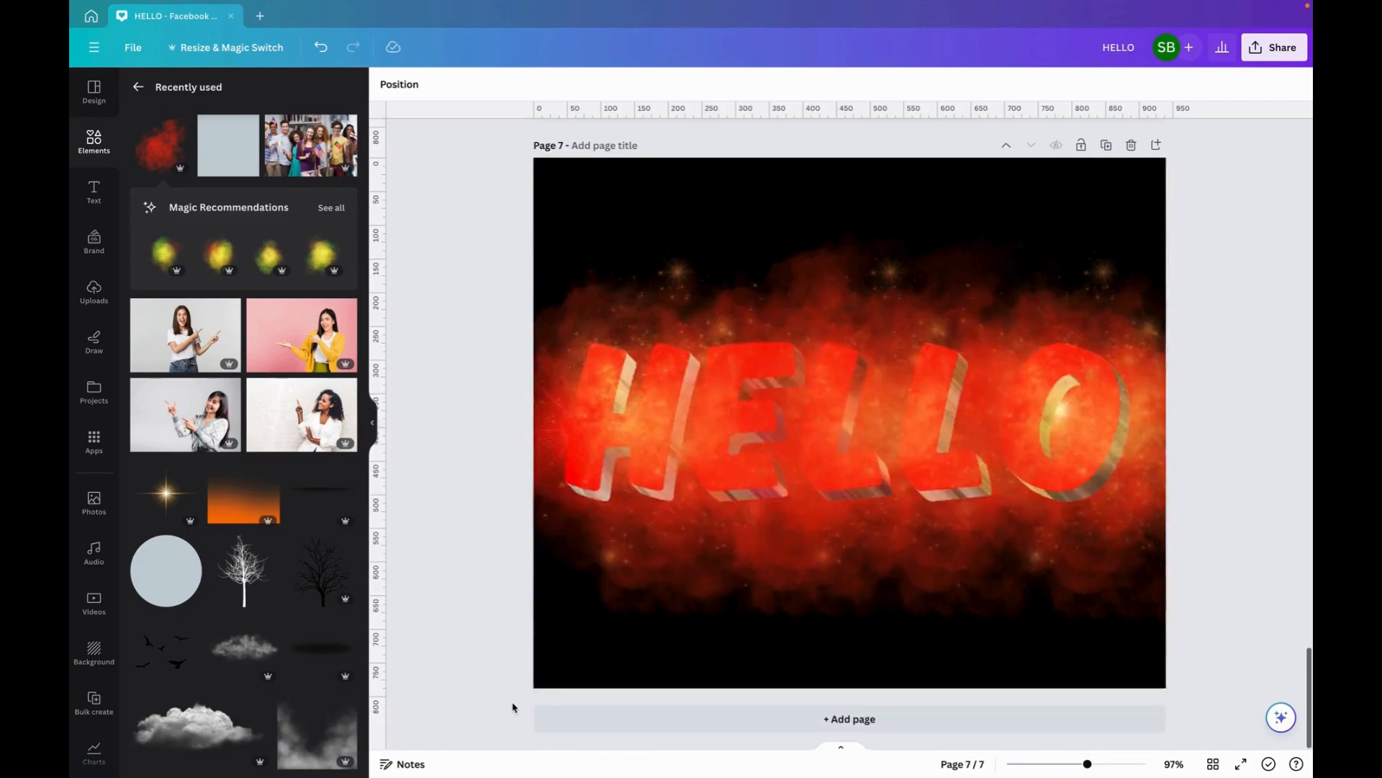
{"action": "scroll", "coordinate": [512, 707], "scroll_direction": "up", "scroll_amount": 10}
{"action": "scroll", "coordinate": [513, 707], "scroll_direction": "up", "scroll_amount": 1}
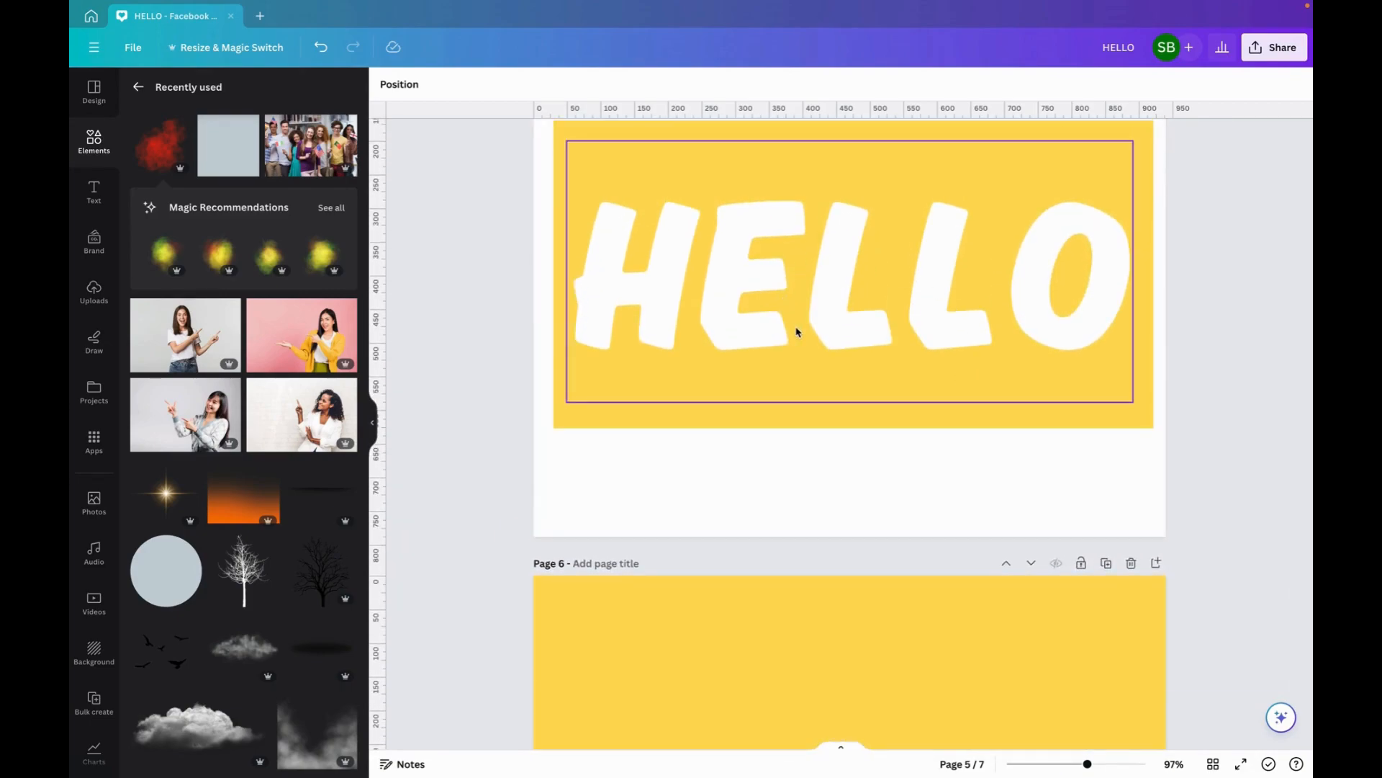
{"action": "scroll", "coordinate": [761, 483], "scroll_direction": "down", "scroll_amount": 5}
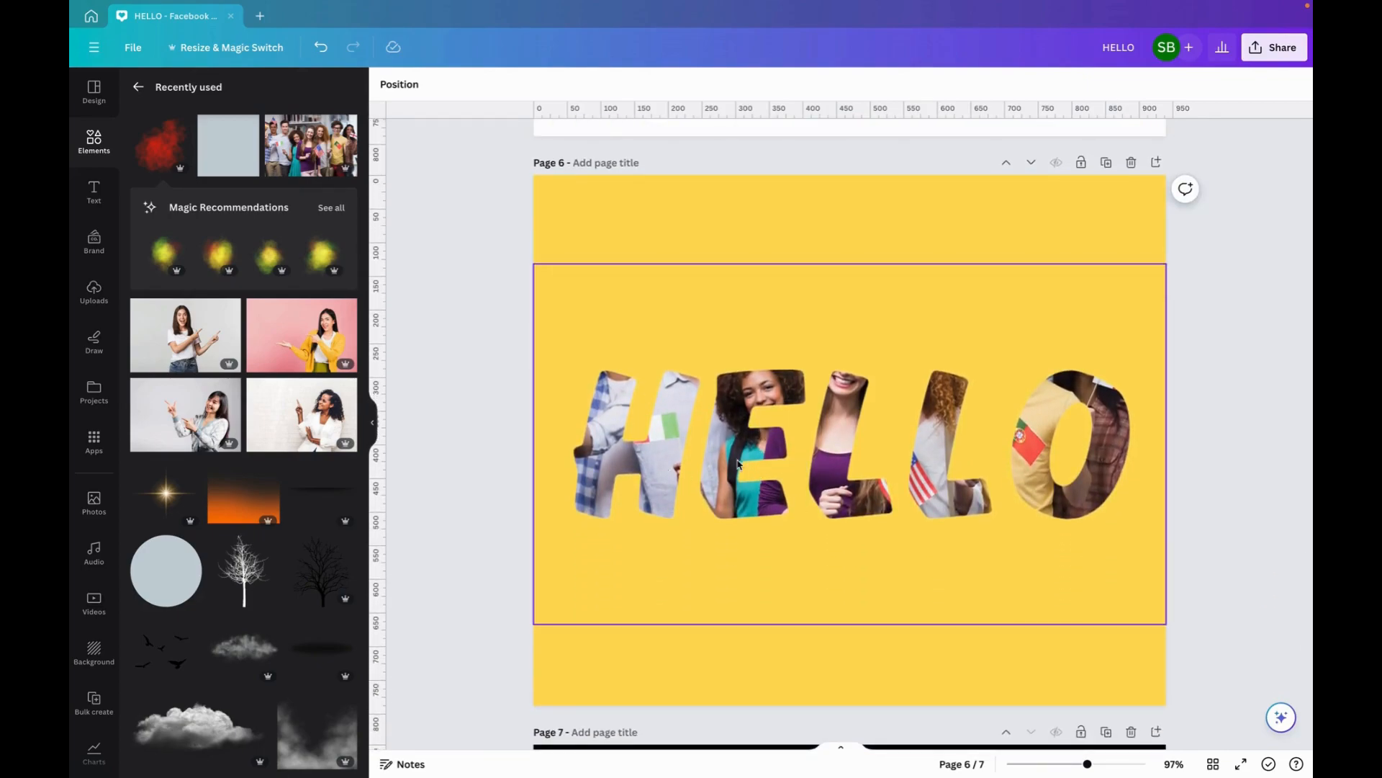
{"action": "scroll", "coordinate": [738, 464], "scroll_direction": "down", "scroll_amount": 6}
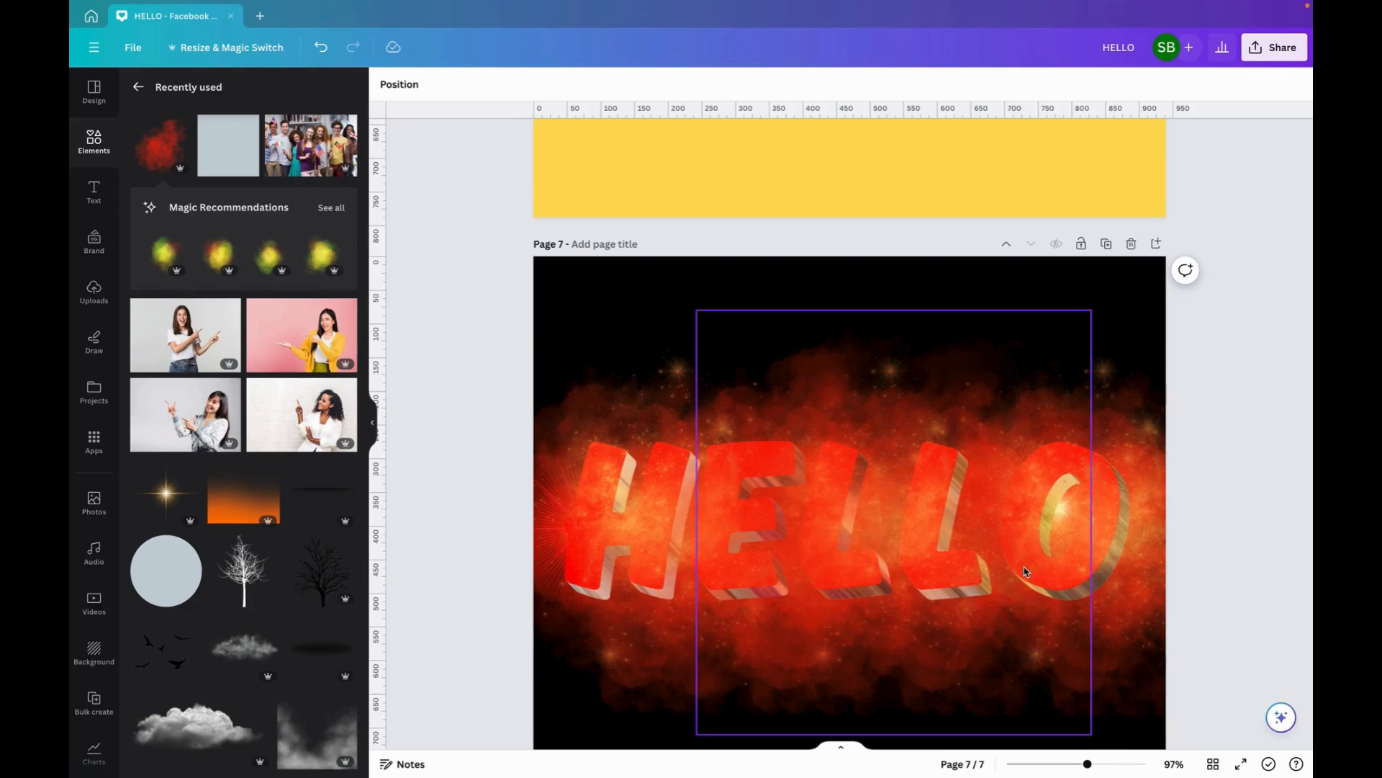
{"action": "scroll", "coordinate": [785, 563], "scroll_direction": "down", "scroll_amount": 3}
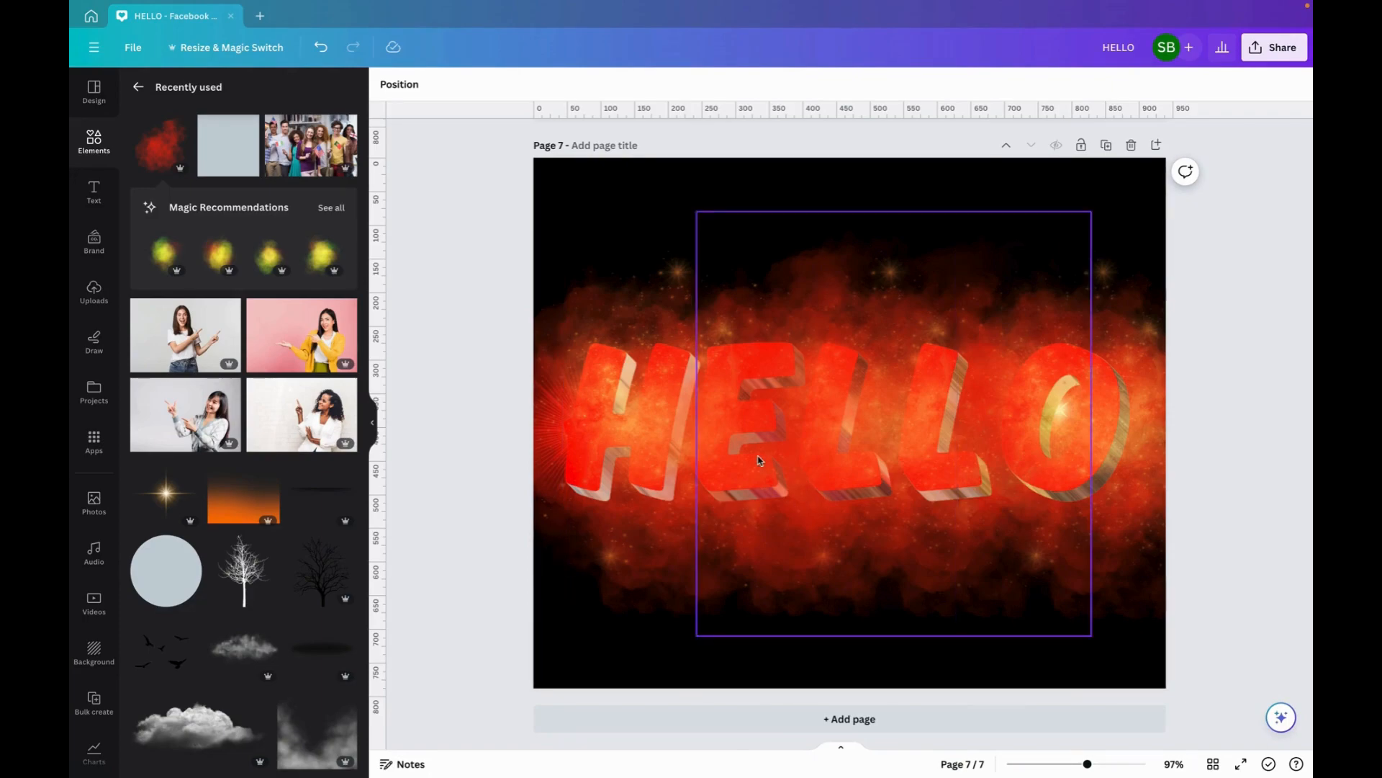
{"action": "mouse_move", "coordinate": [1151, 6]}
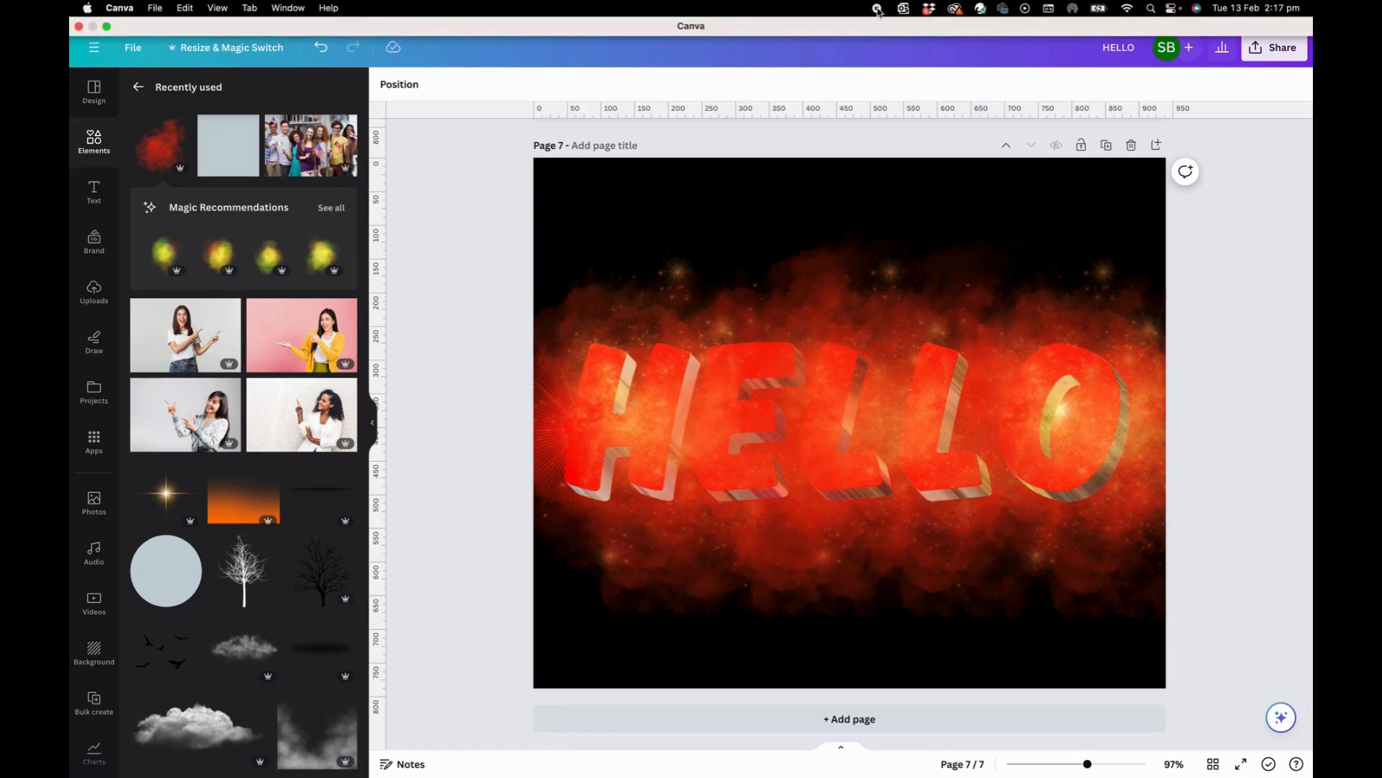